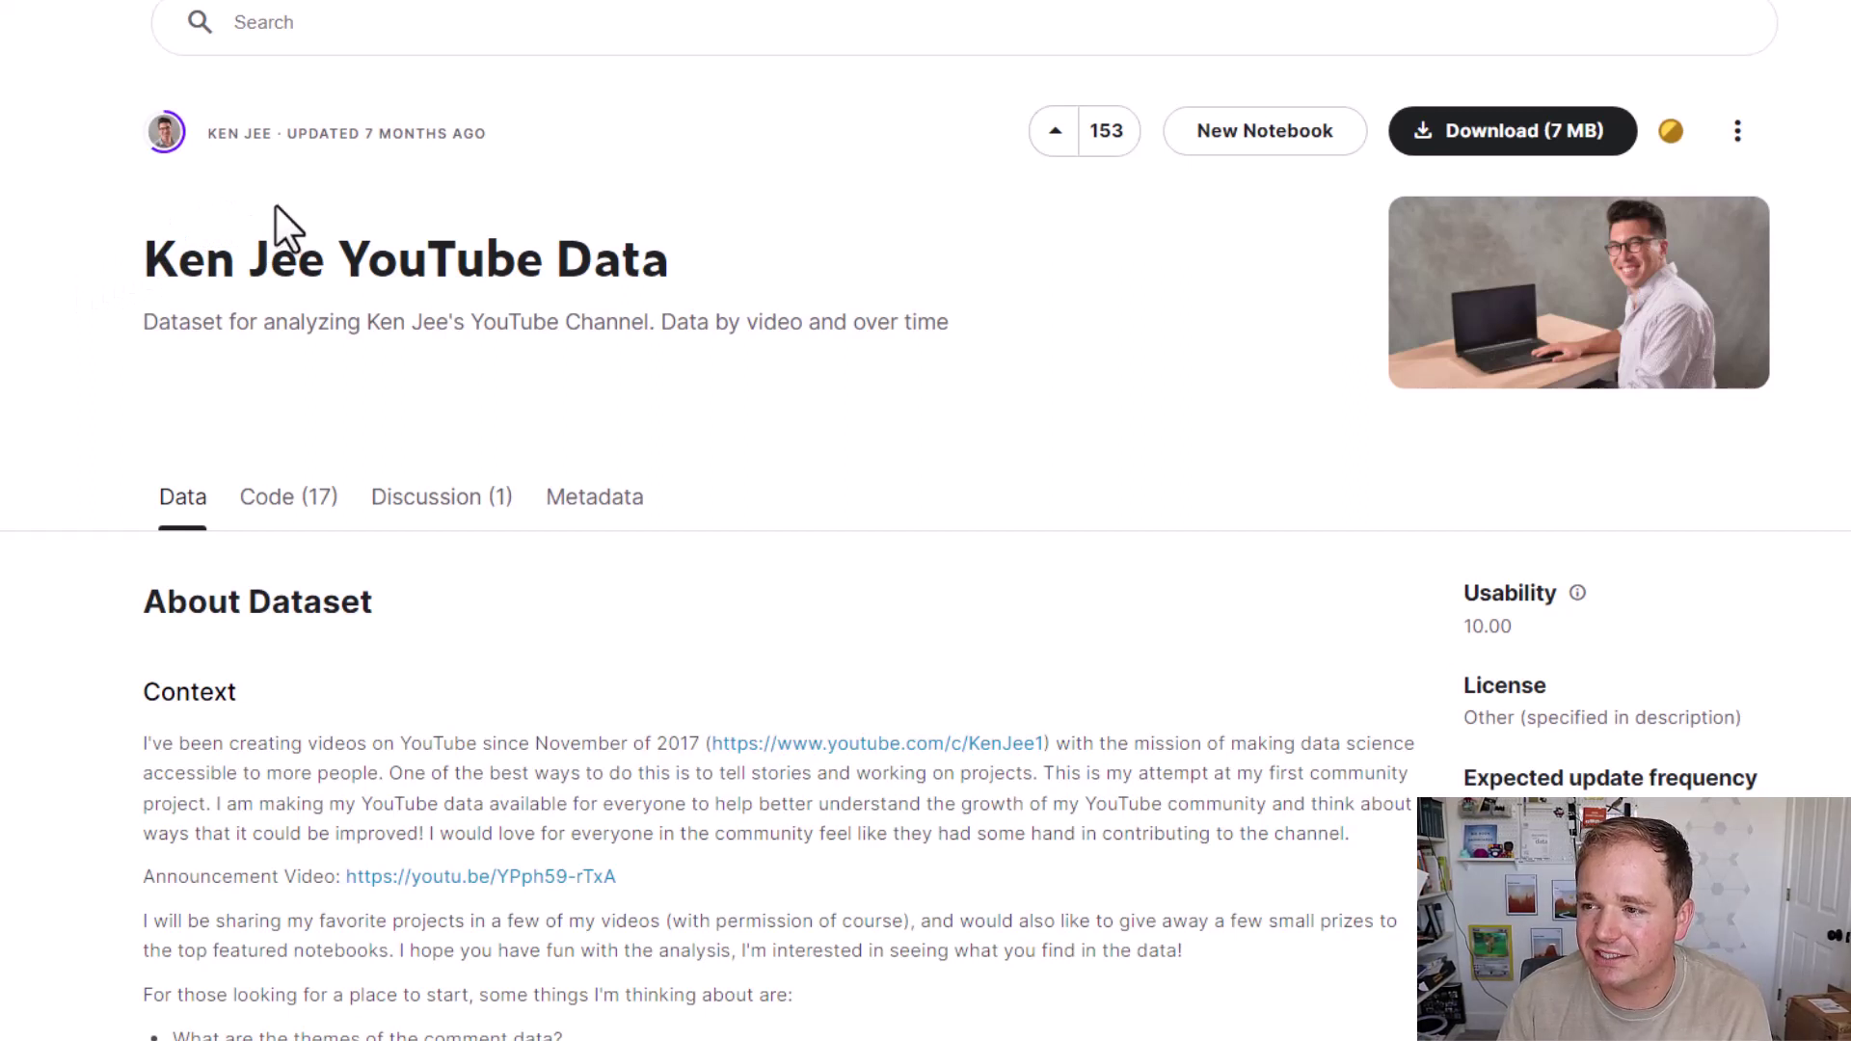
Step: Read the dataset's context paragraph about understanding the channel's growth
{"action": "scroll", "coordinate": [275, 205], "scroll_direction": "down", "scroll_amount": 4}
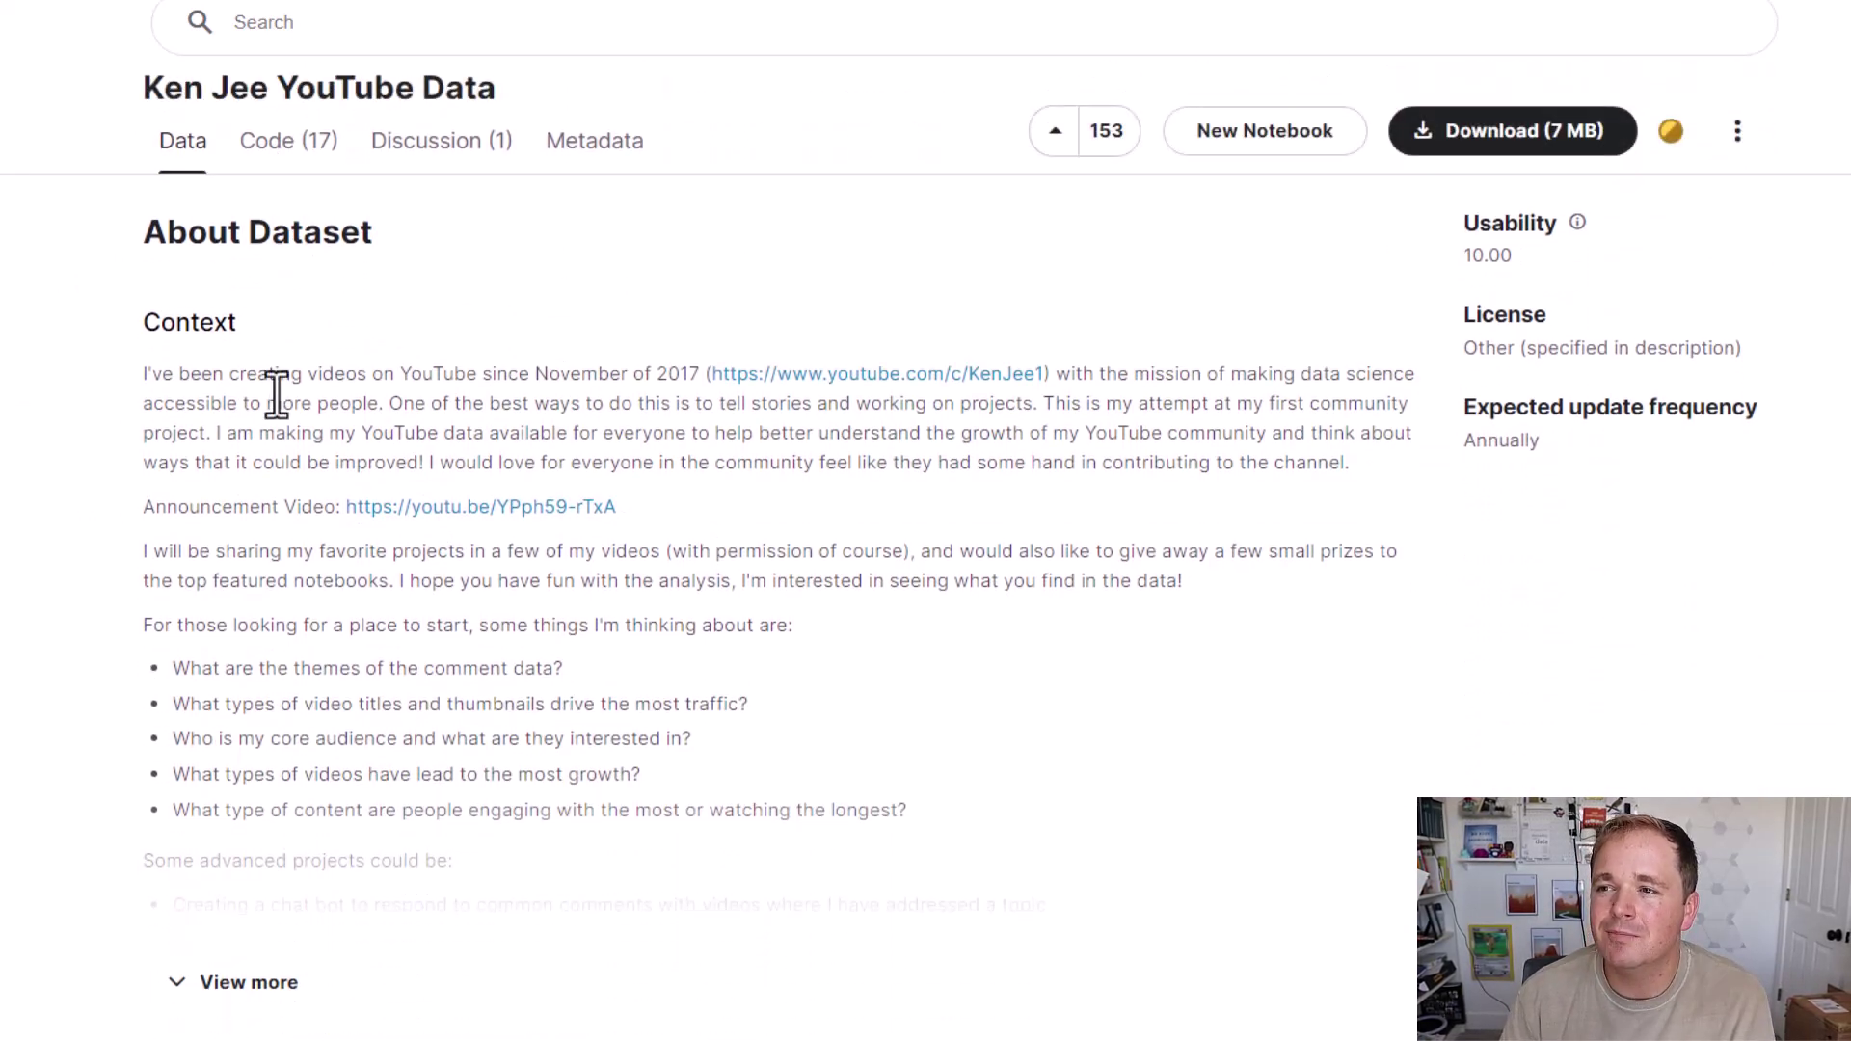
{"action": "left_click_drag", "start_coordinate": [344, 391], "coordinate": [904, 429]}
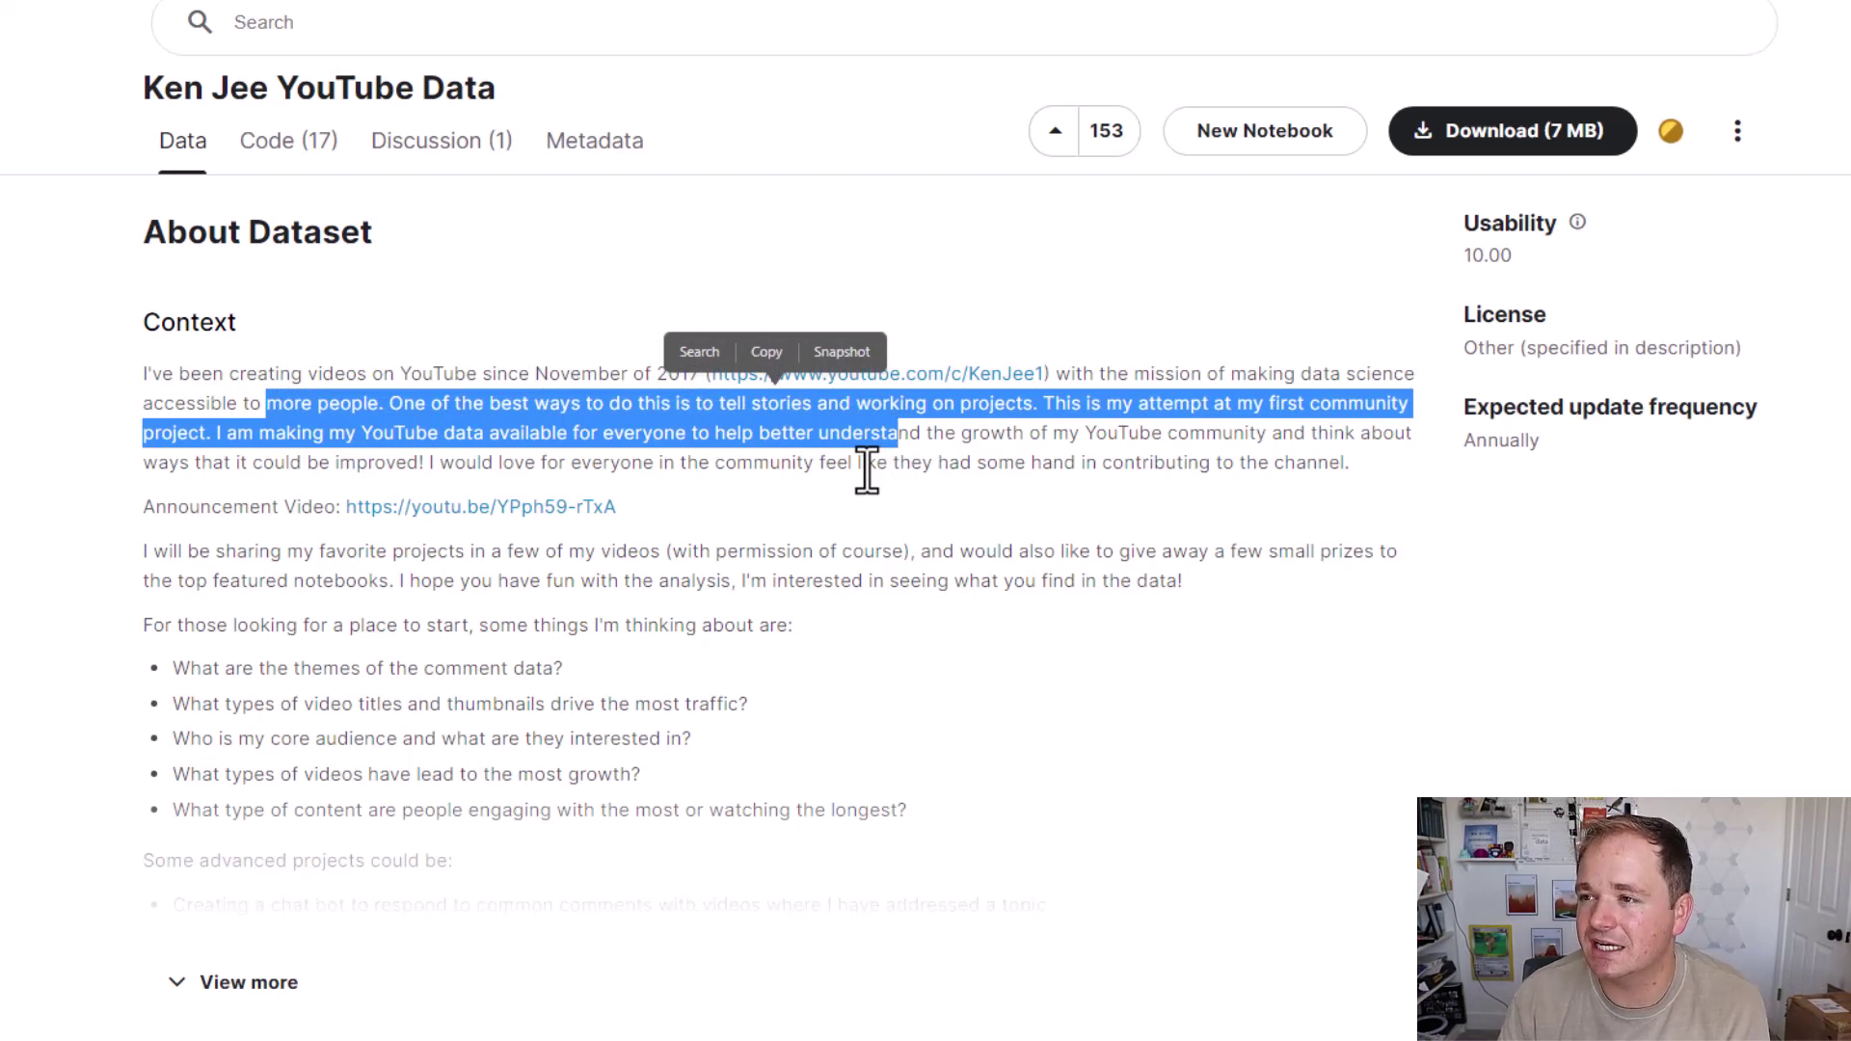
{"action": "left_click", "coordinate": [866, 470]}
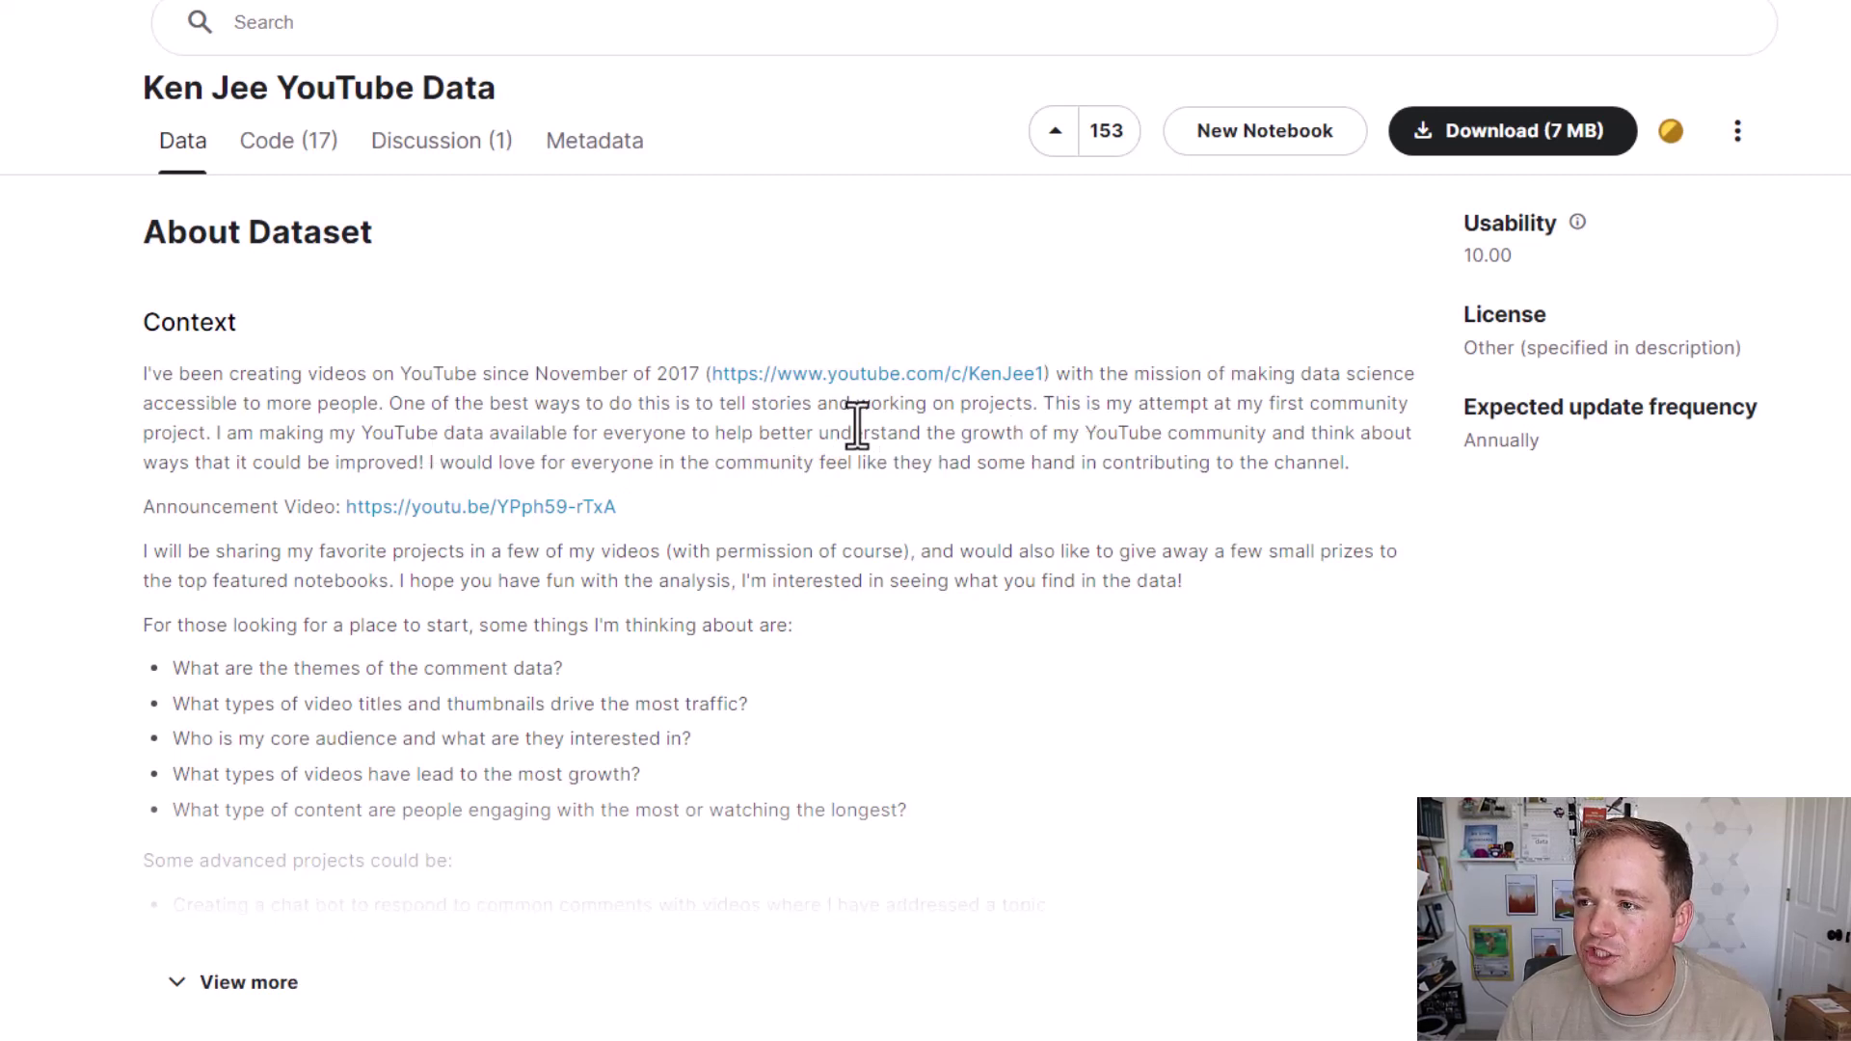
{"action": "left_click_drag", "start_coordinate": [818, 432], "coordinate": [495, 472]}
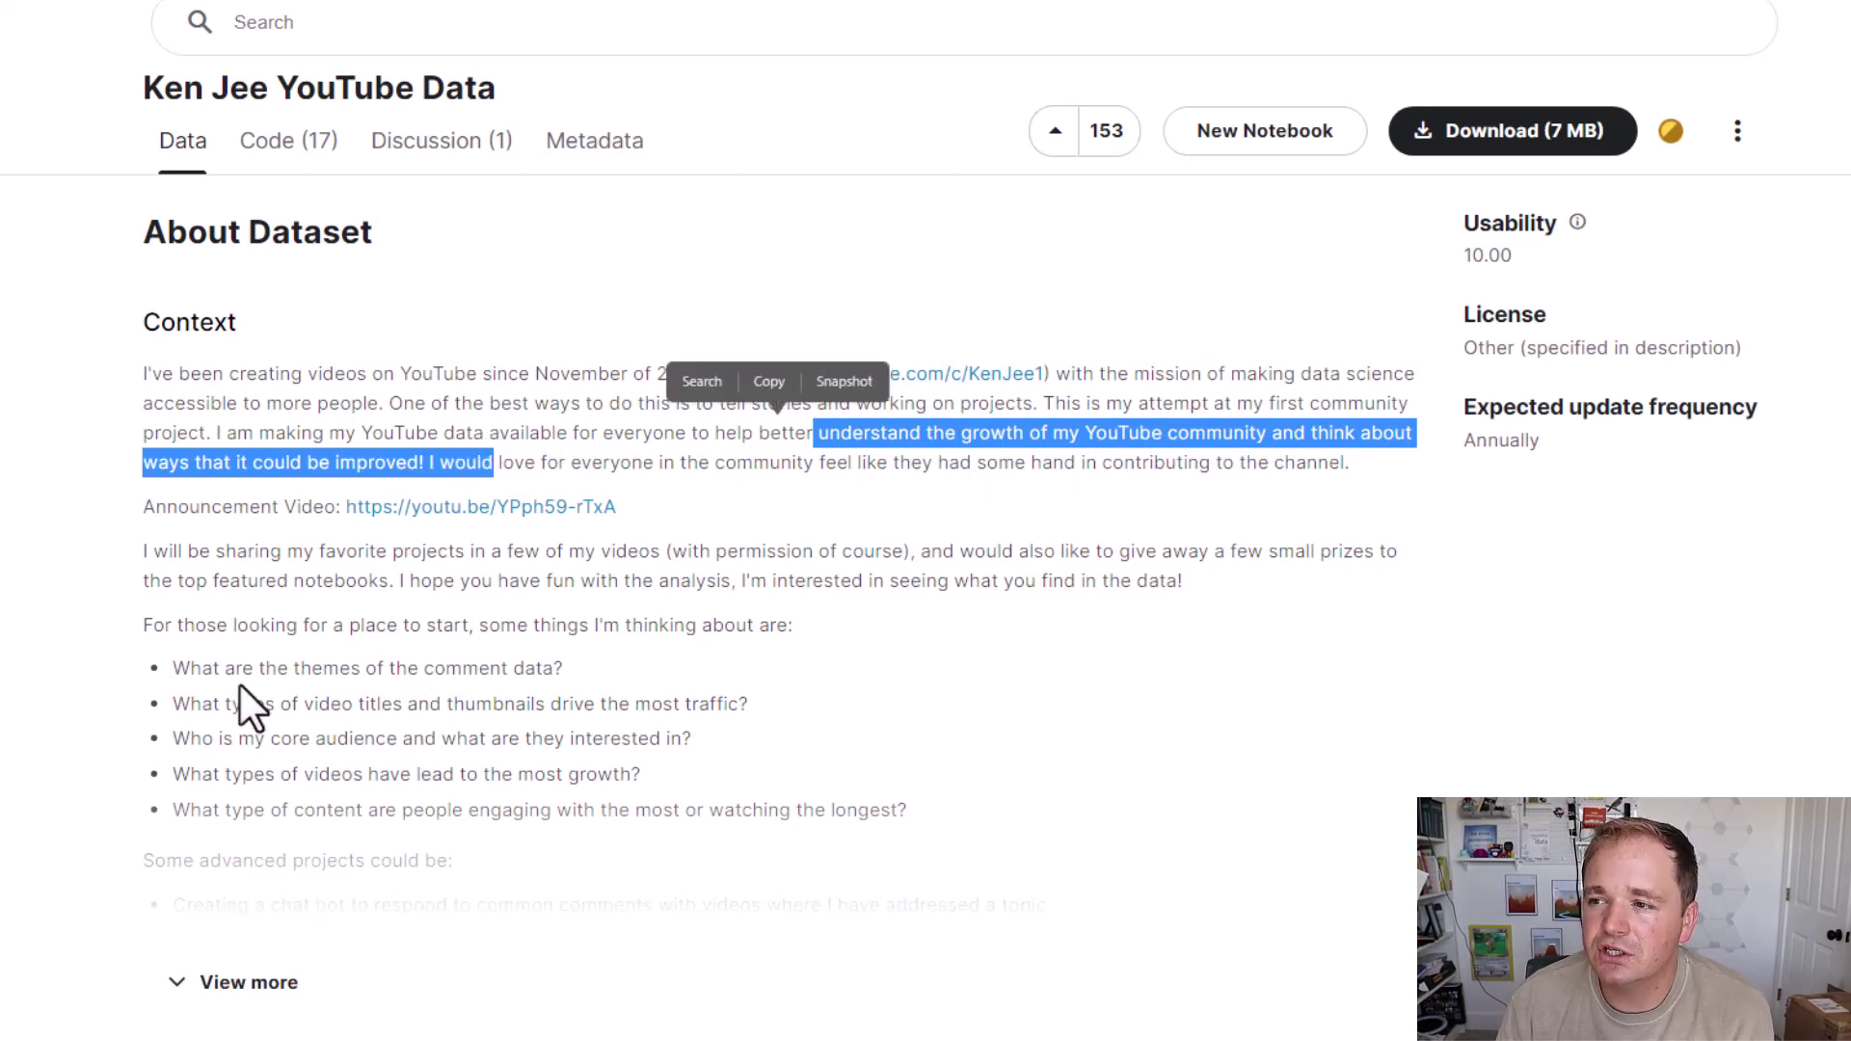
Step: Expand the full description and review the five analysis questions and project ideas
{"action": "left_click", "coordinate": [249, 981]}
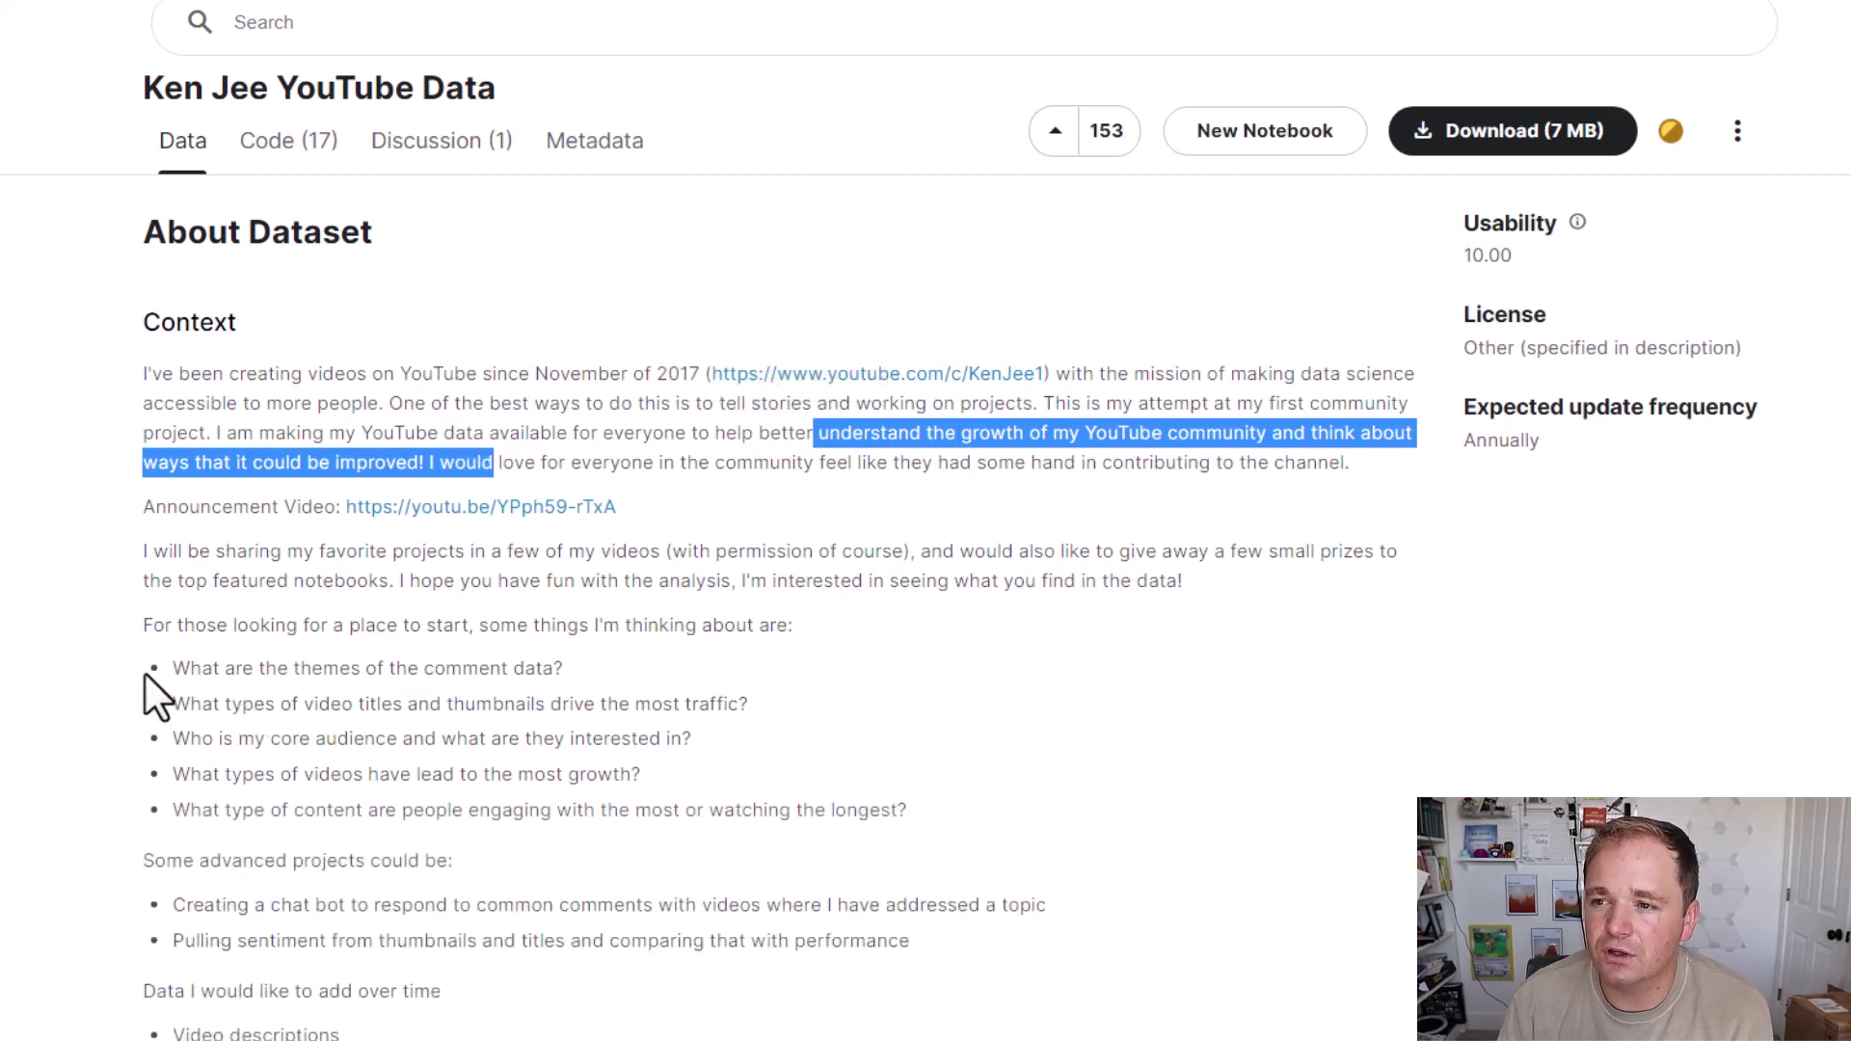
{"action": "left_click_drag", "start_coordinate": [186, 667], "coordinate": [791, 725]}
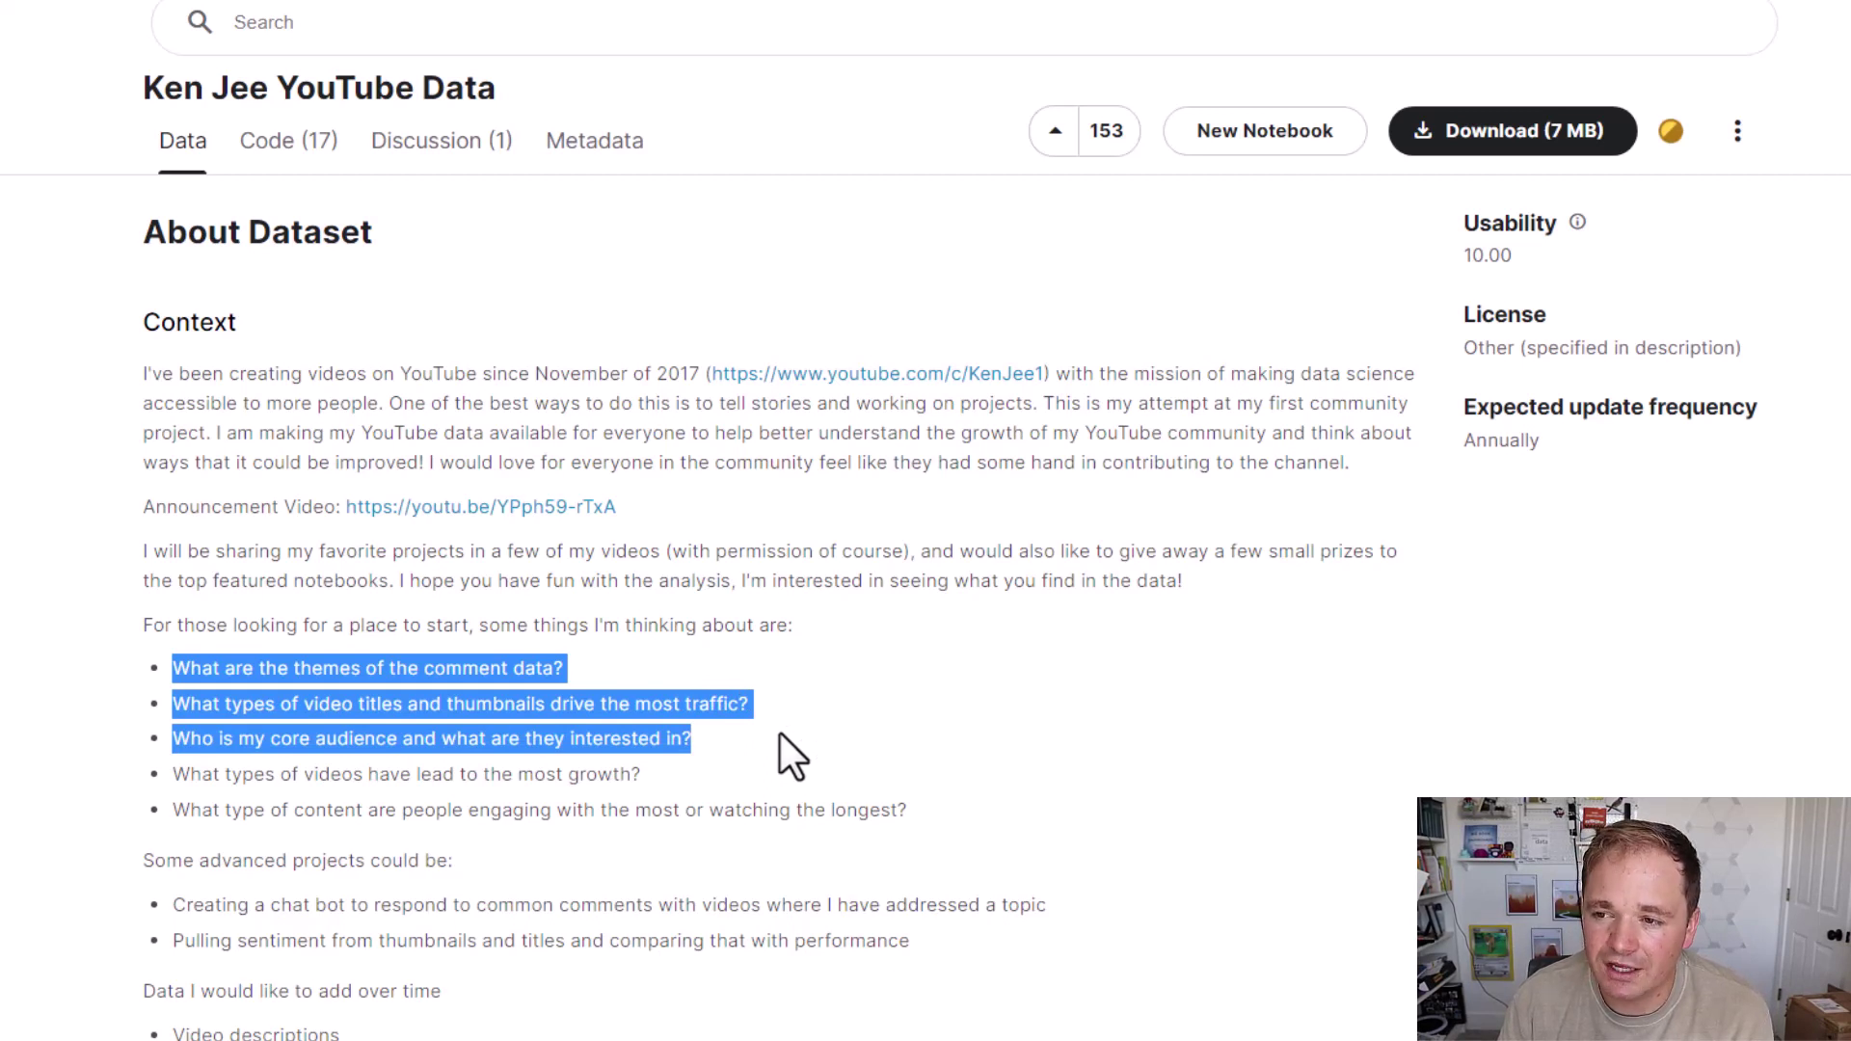
{"action": "left_click_drag", "start_coordinate": [779, 732], "coordinate": [742, 756]}
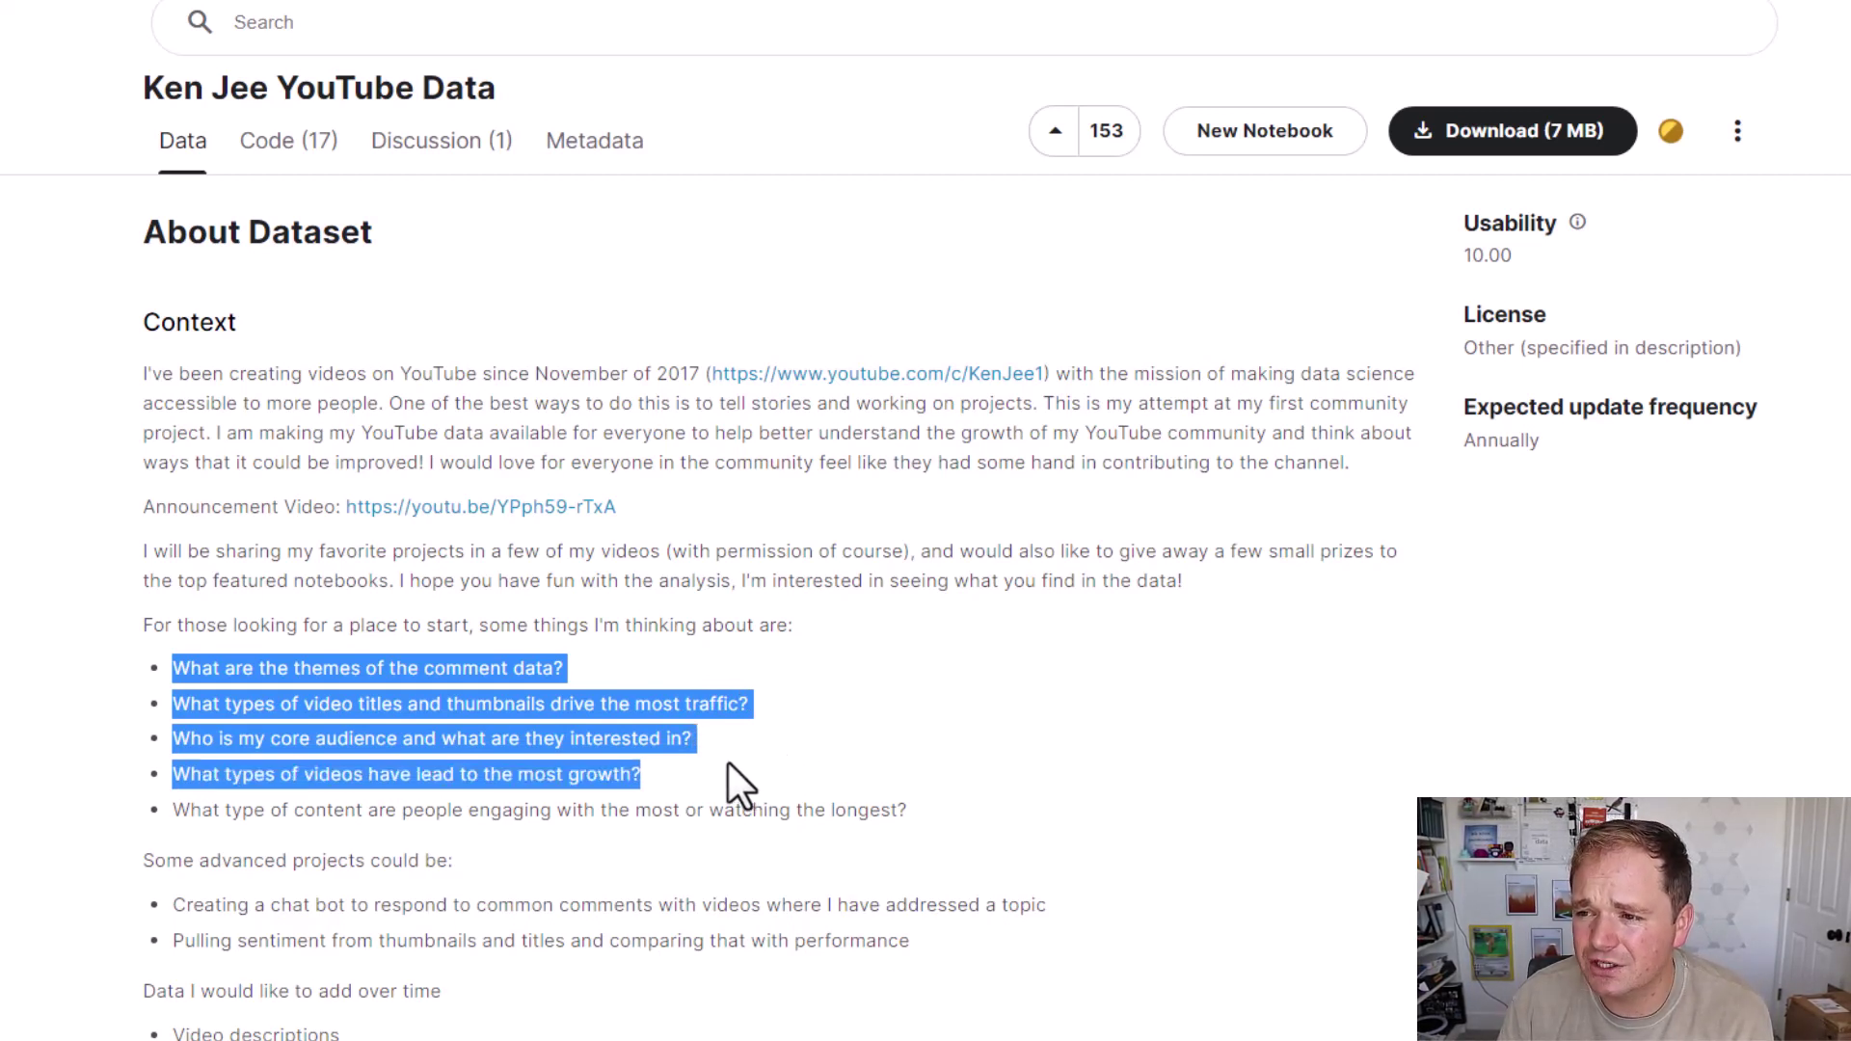
{"action": "left_click_drag", "start_coordinate": [865, 783], "coordinate": [977, 812]}
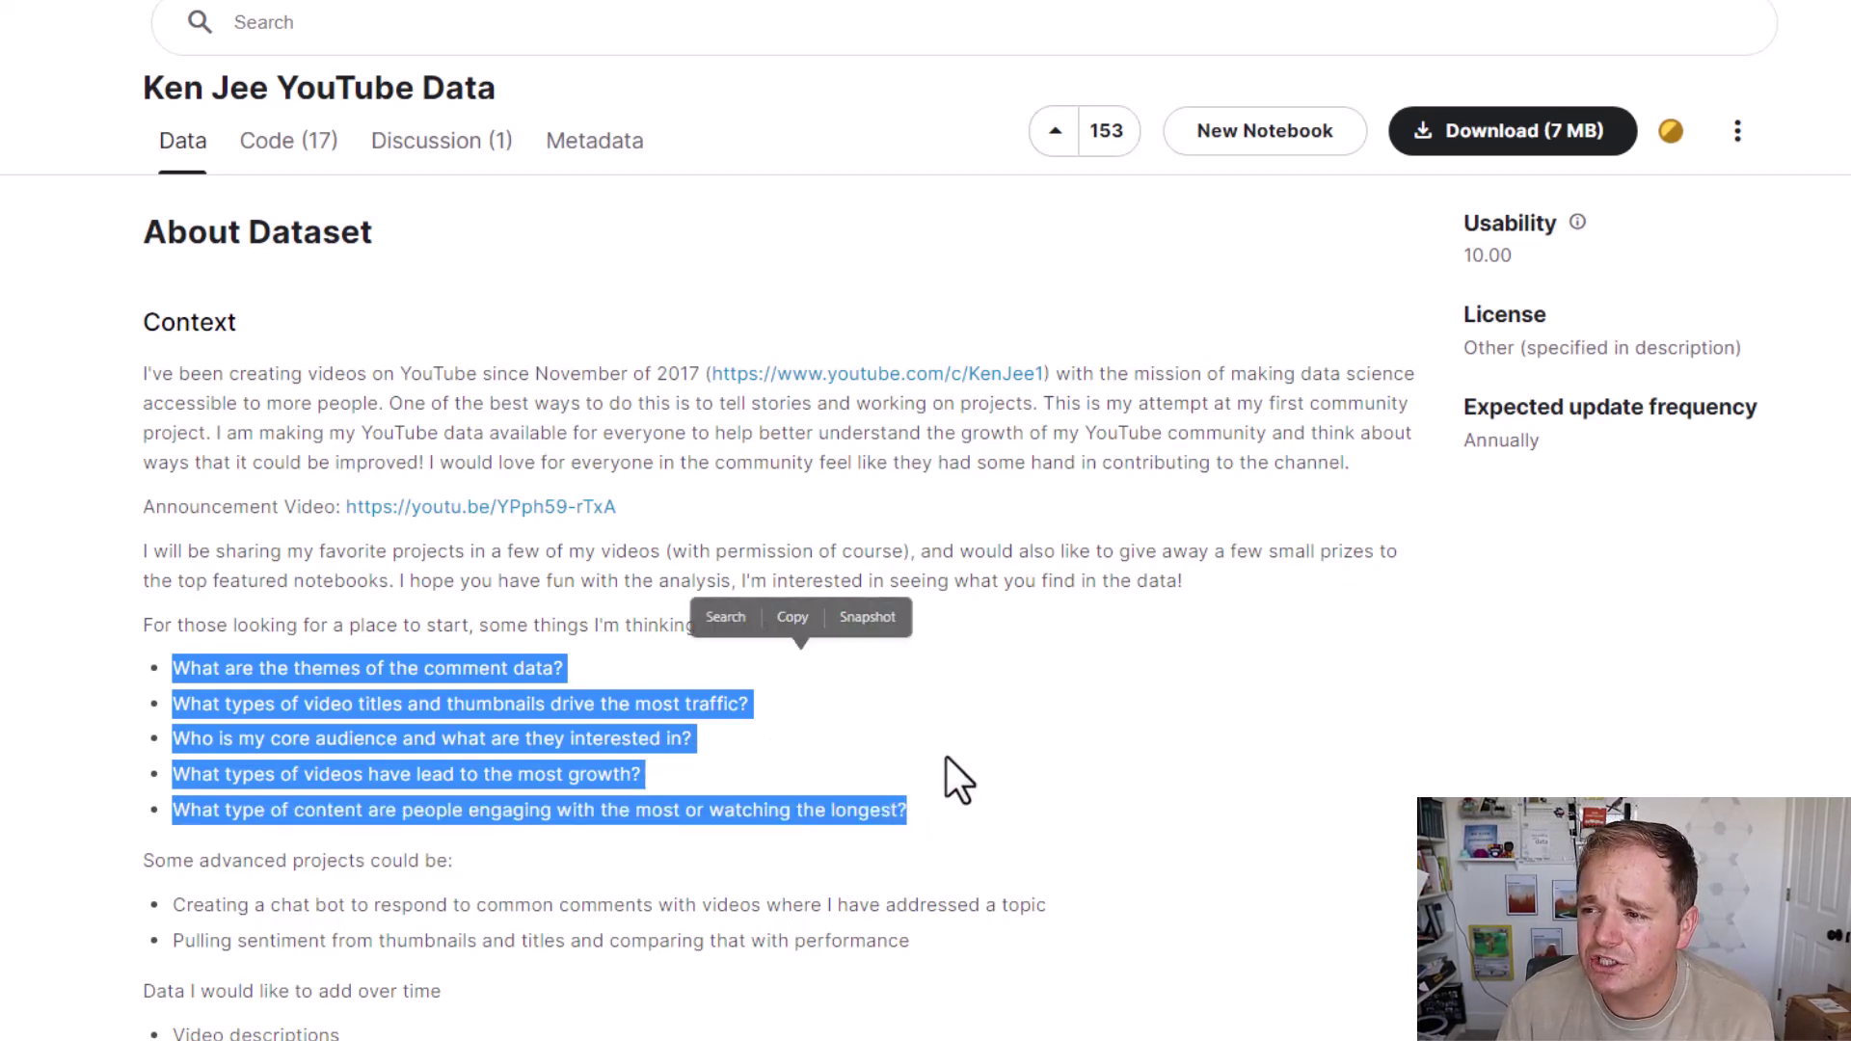
{"action": "scroll", "coordinate": [945, 766], "scroll_direction": "down", "scroll_amount": 1}
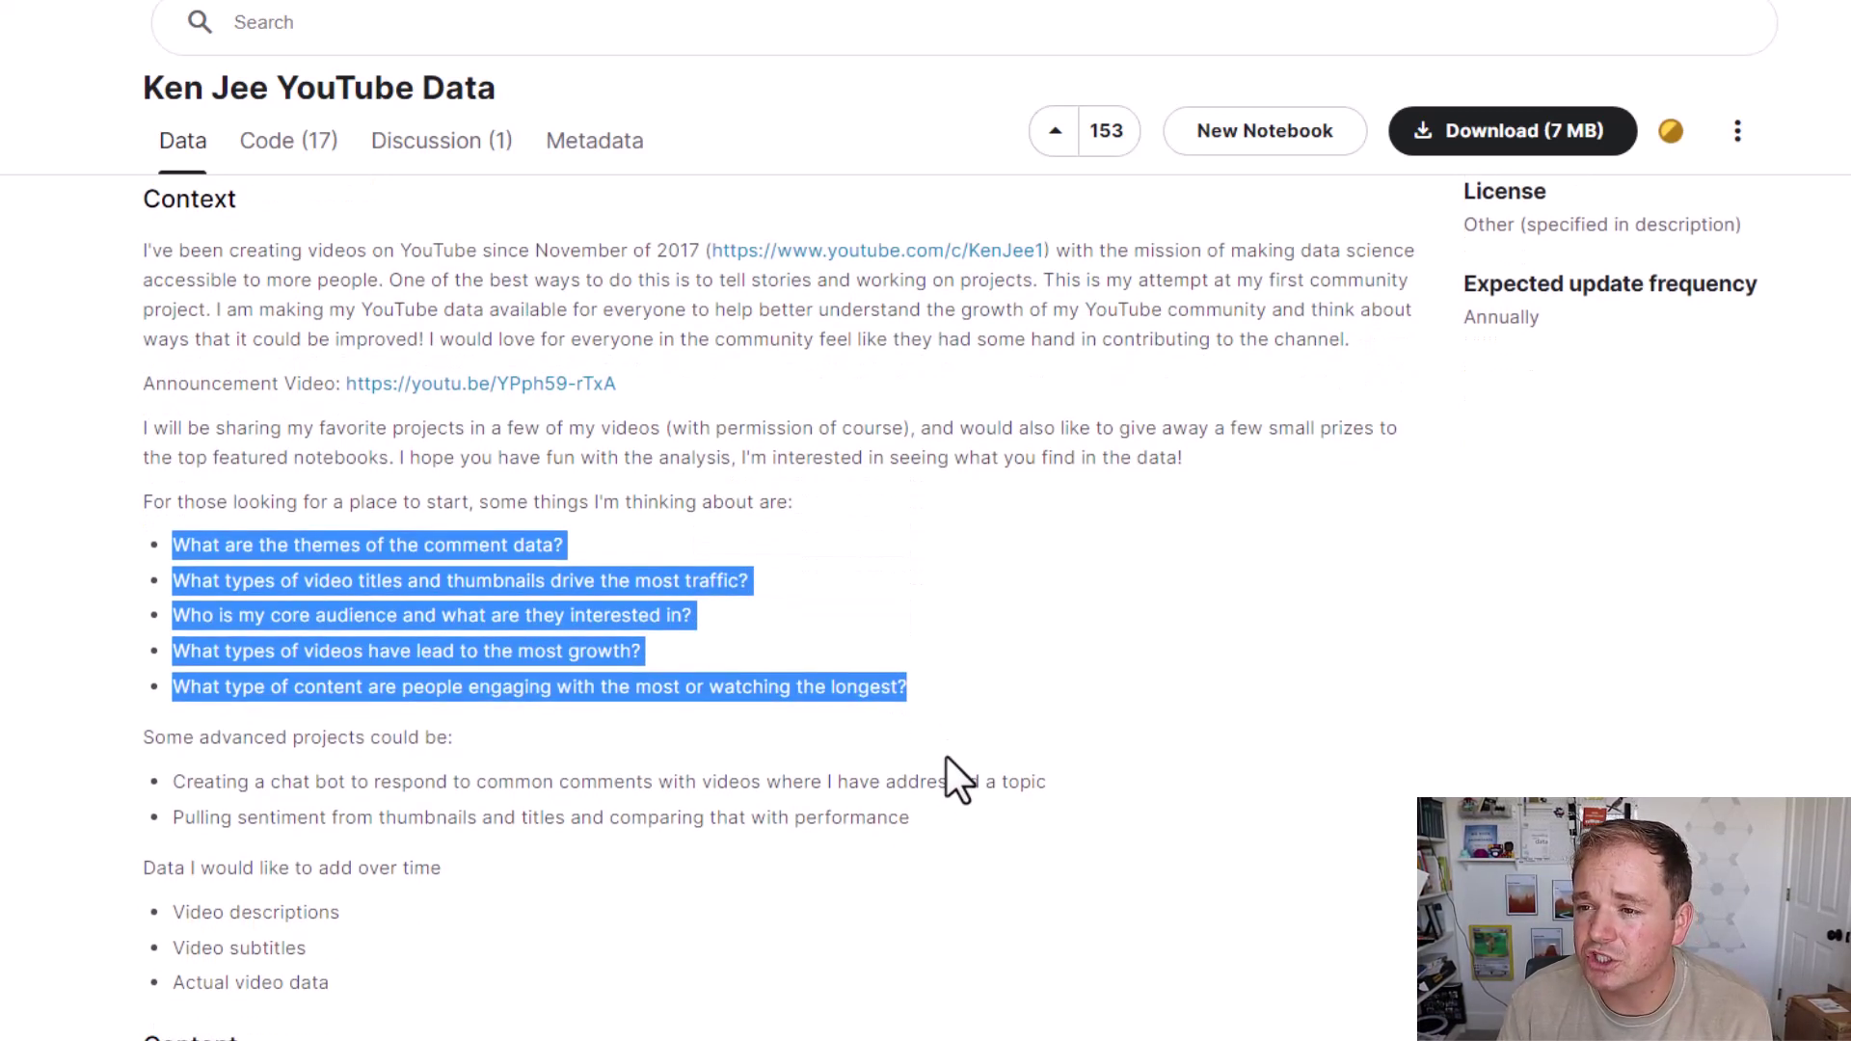
{"action": "left_click", "coordinate": [234, 786]}
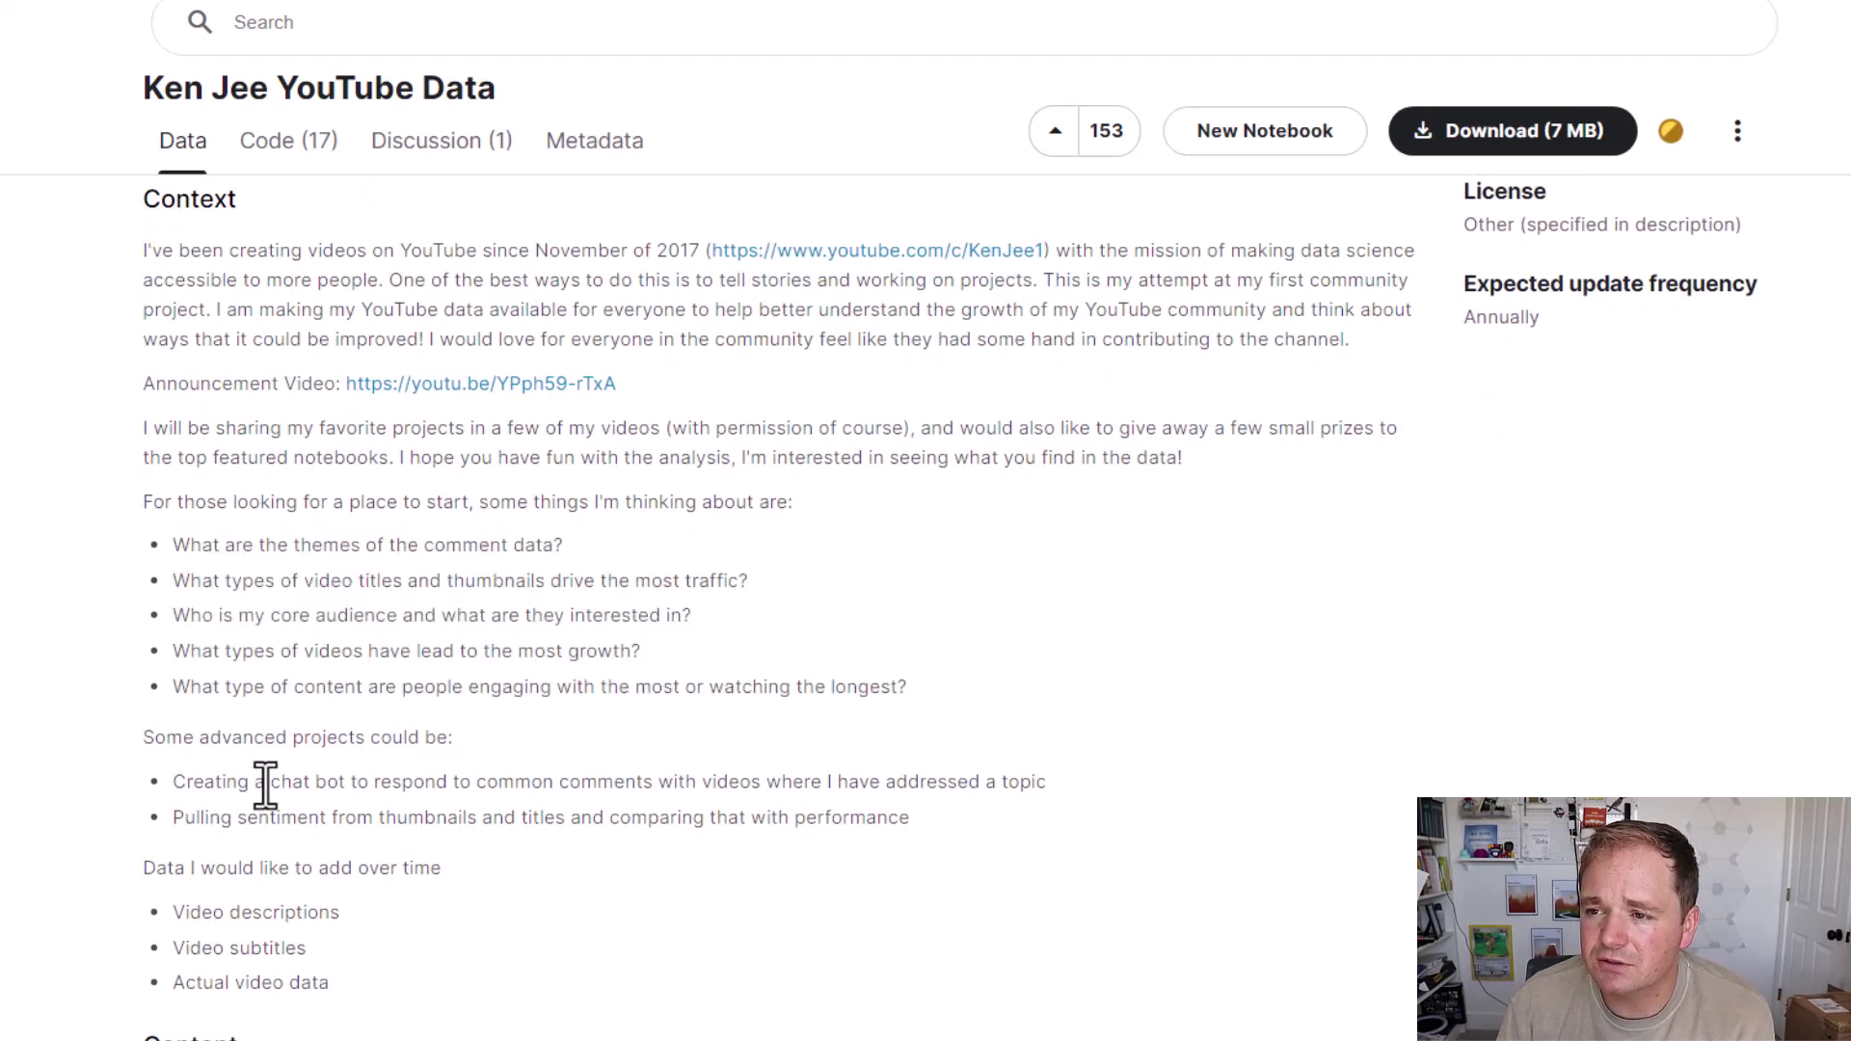
{"action": "left_click_drag", "start_coordinate": [530, 781], "coordinate": [499, 781]}
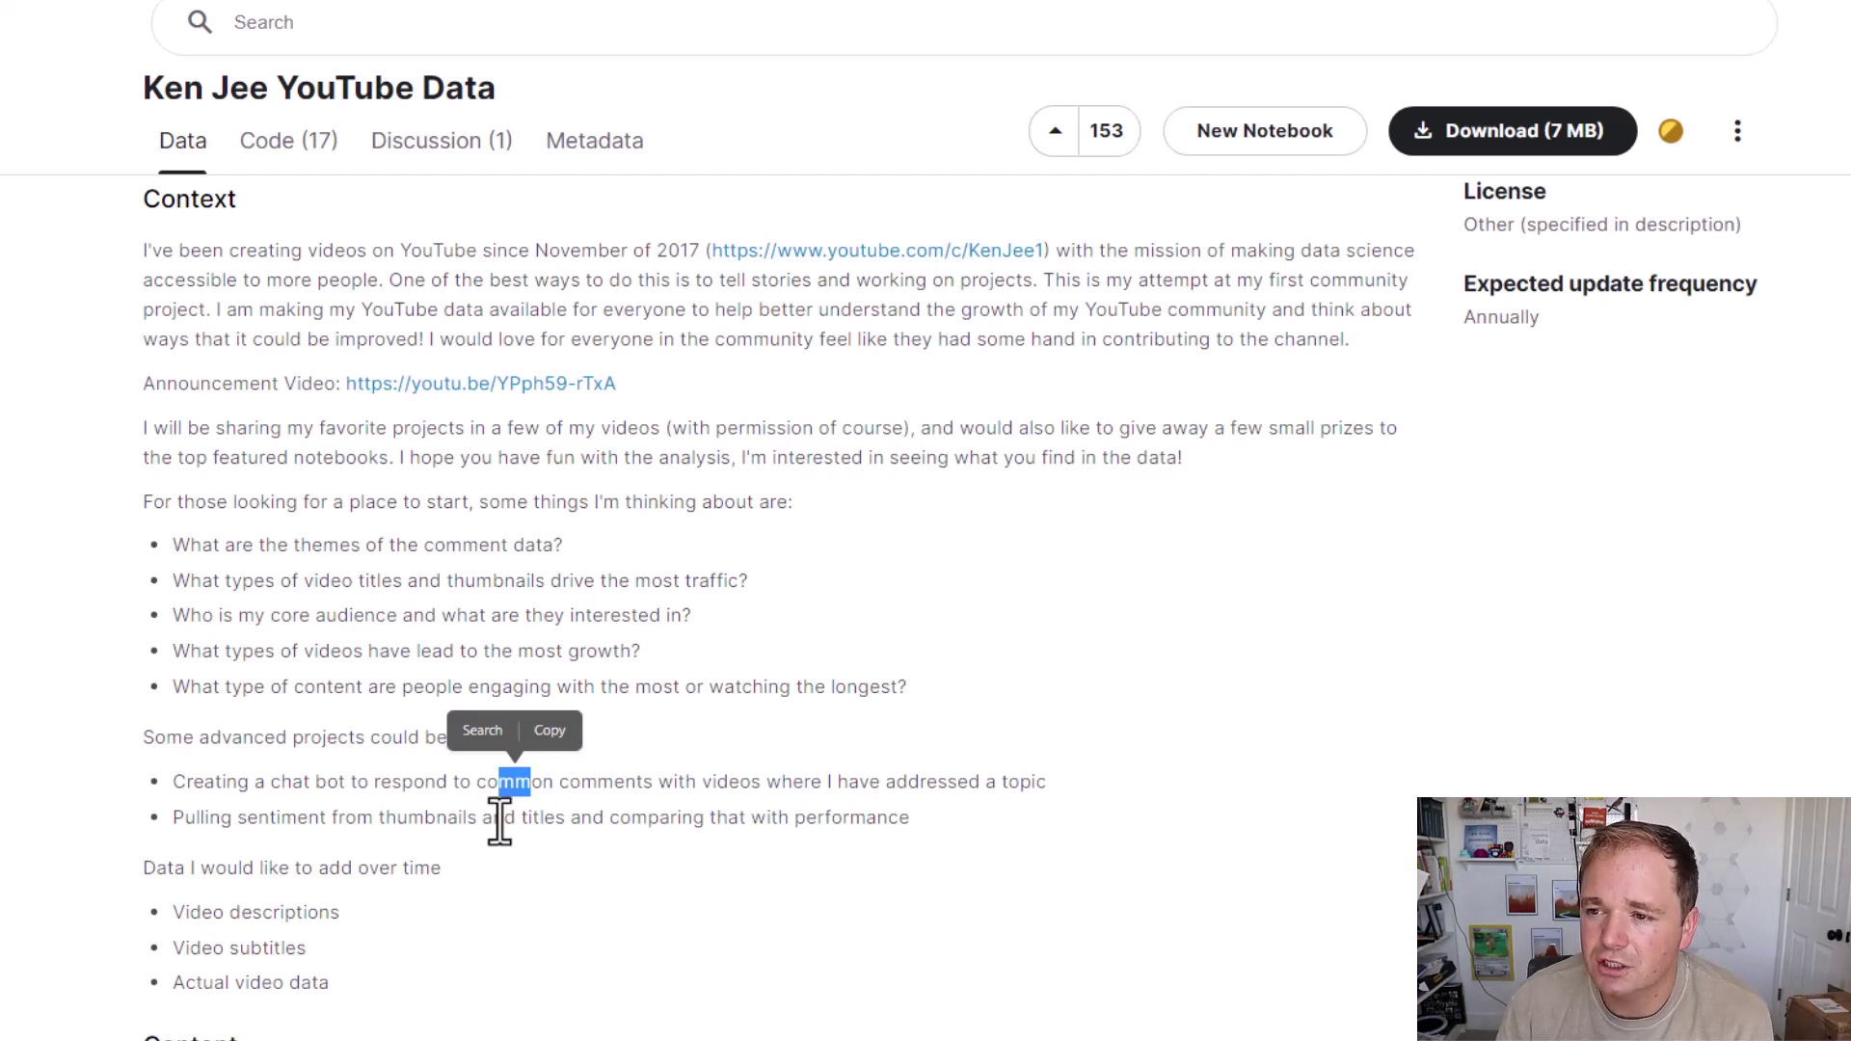
{"action": "triple_click", "coordinate": [347, 819]}
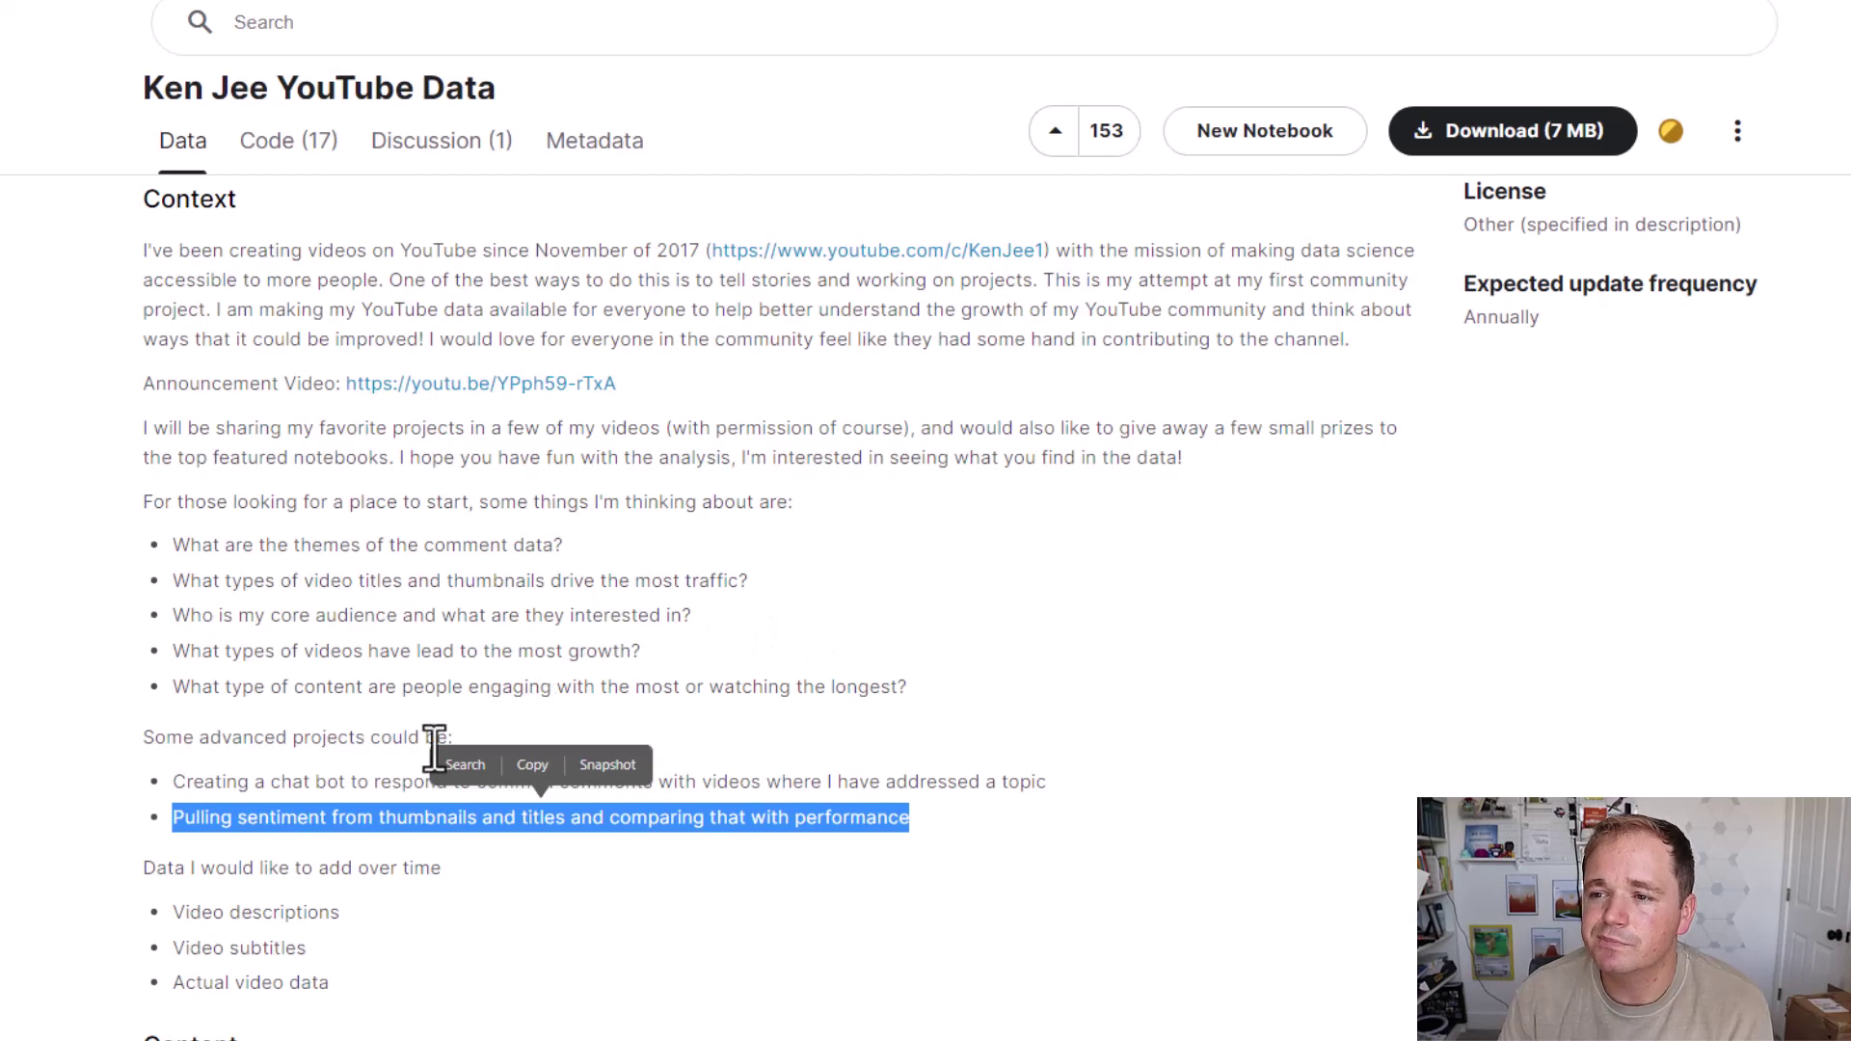
Step: Scroll to the Content paragraph describing the four files pulled from the YouTube API
{"action": "scroll", "coordinate": [328, 829], "scroll_direction": "down", "scroll_amount": 1}
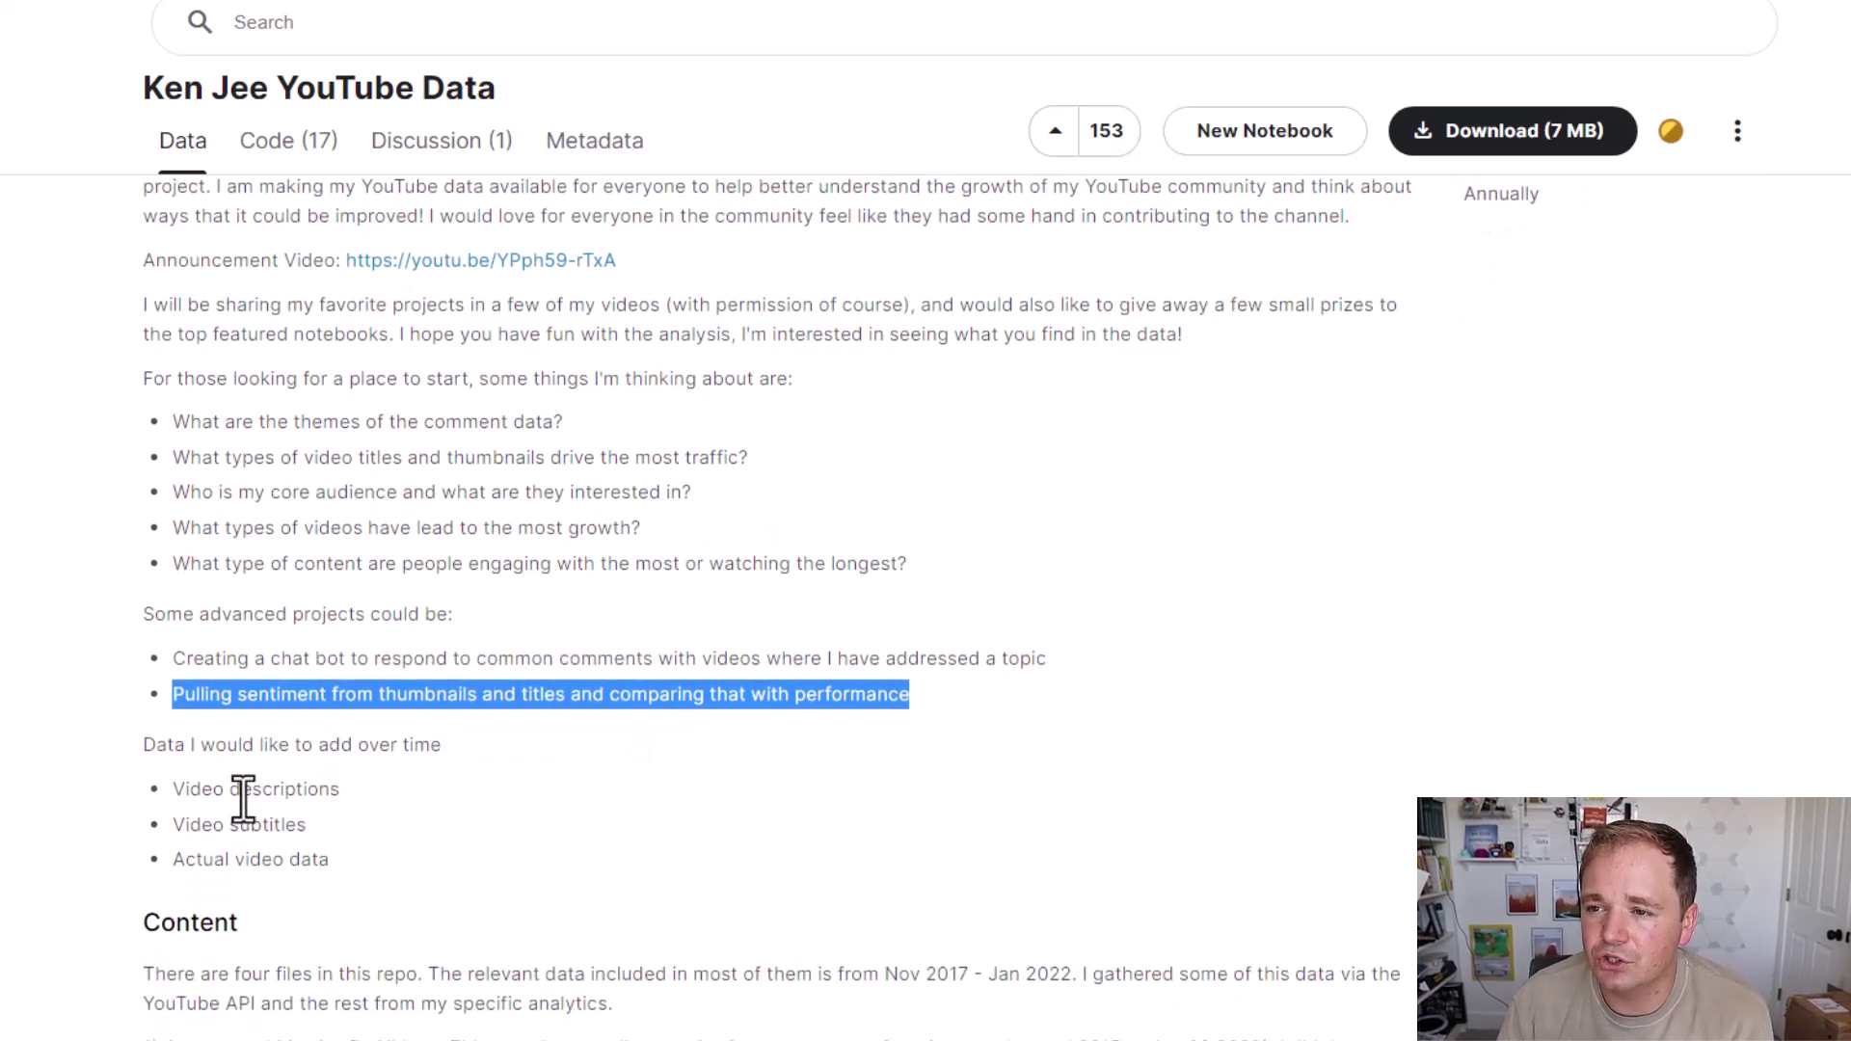
{"action": "double_click", "coordinate": [243, 835]}
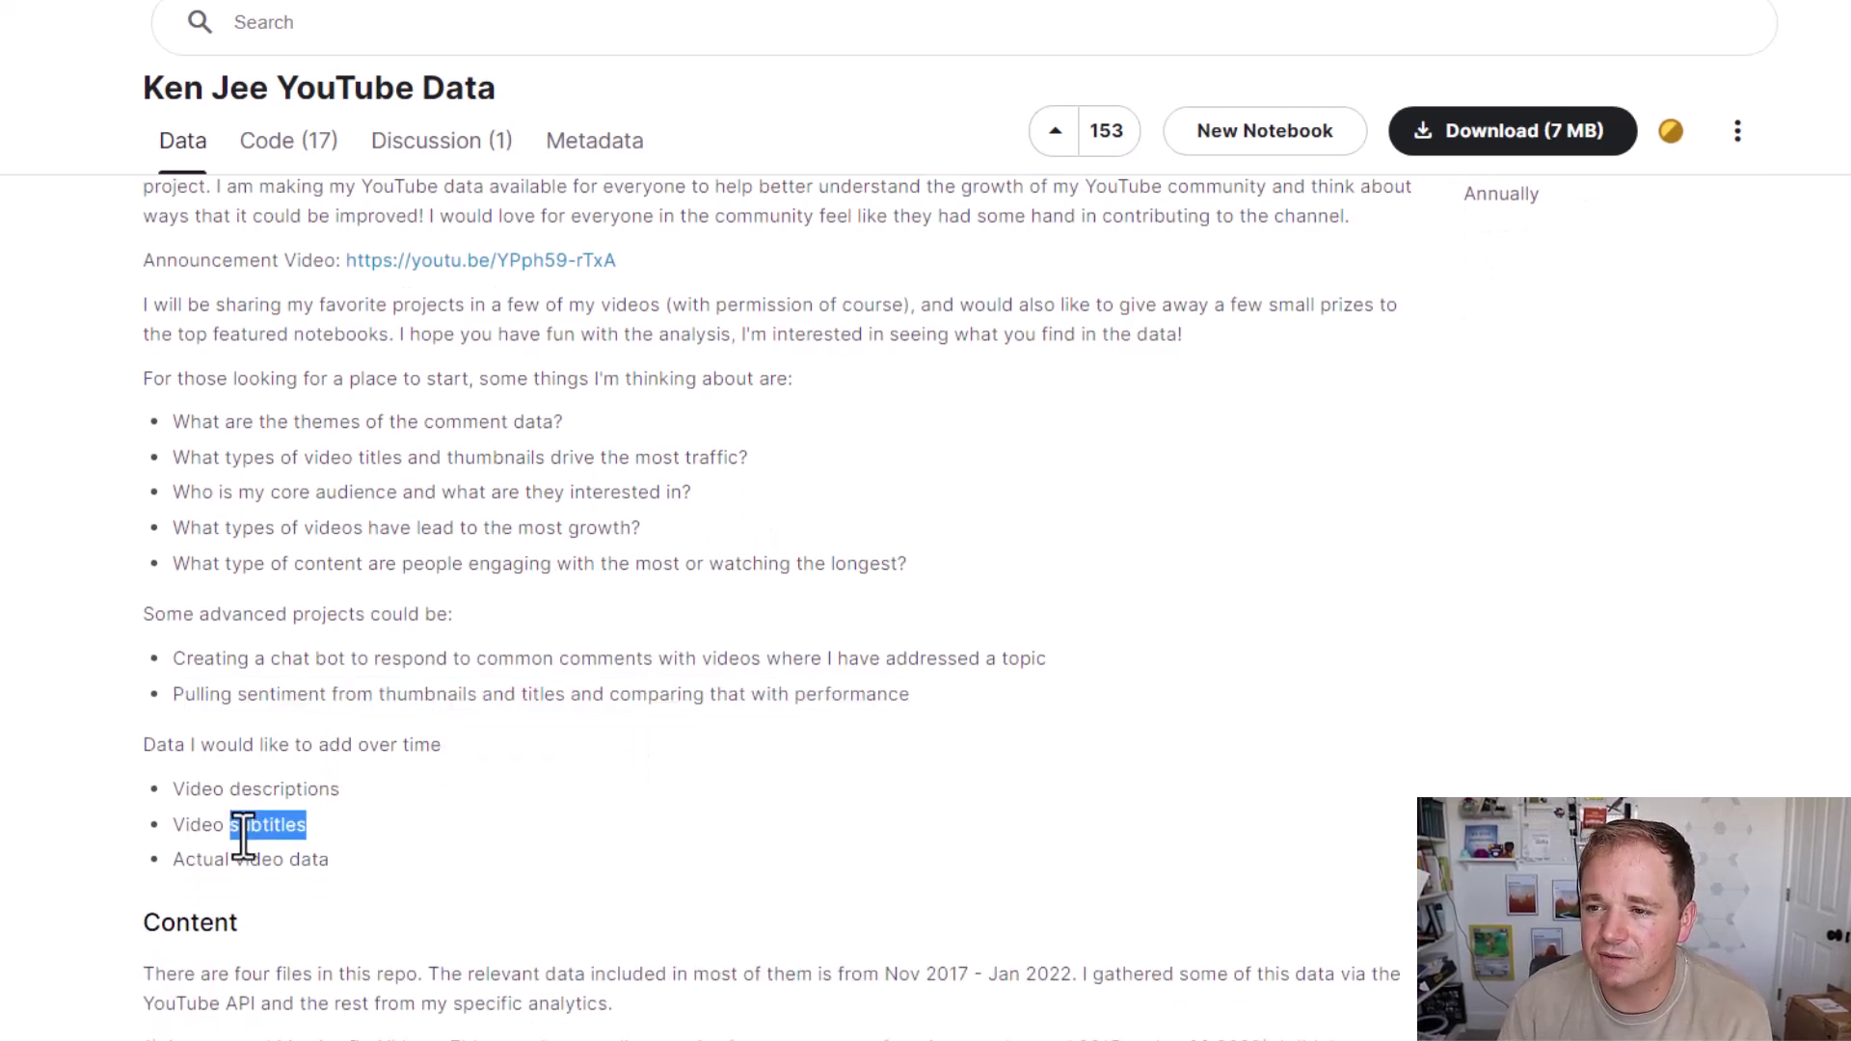
{"action": "left_click", "coordinate": [317, 866]}
{"action": "scroll", "coordinate": [338, 766], "scroll_direction": "down", "scroll_amount": 3}
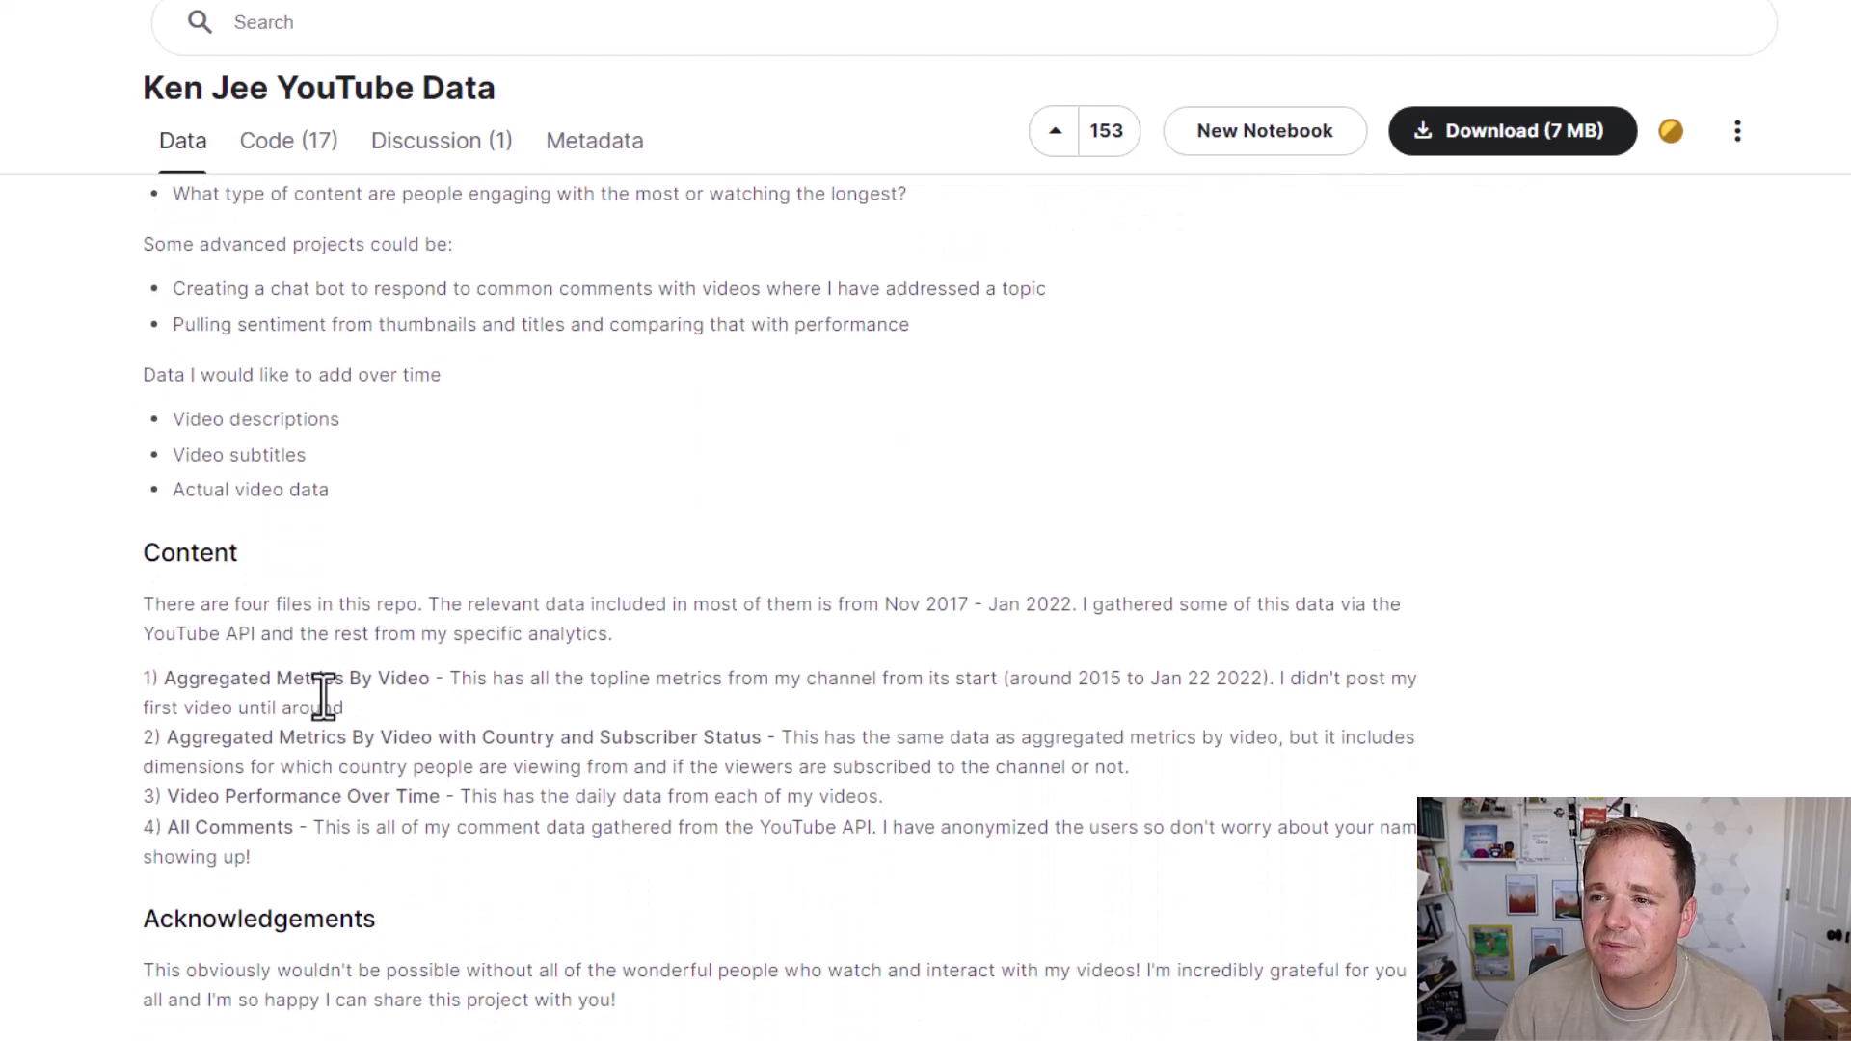
{"action": "triple_click", "coordinate": [315, 612]}
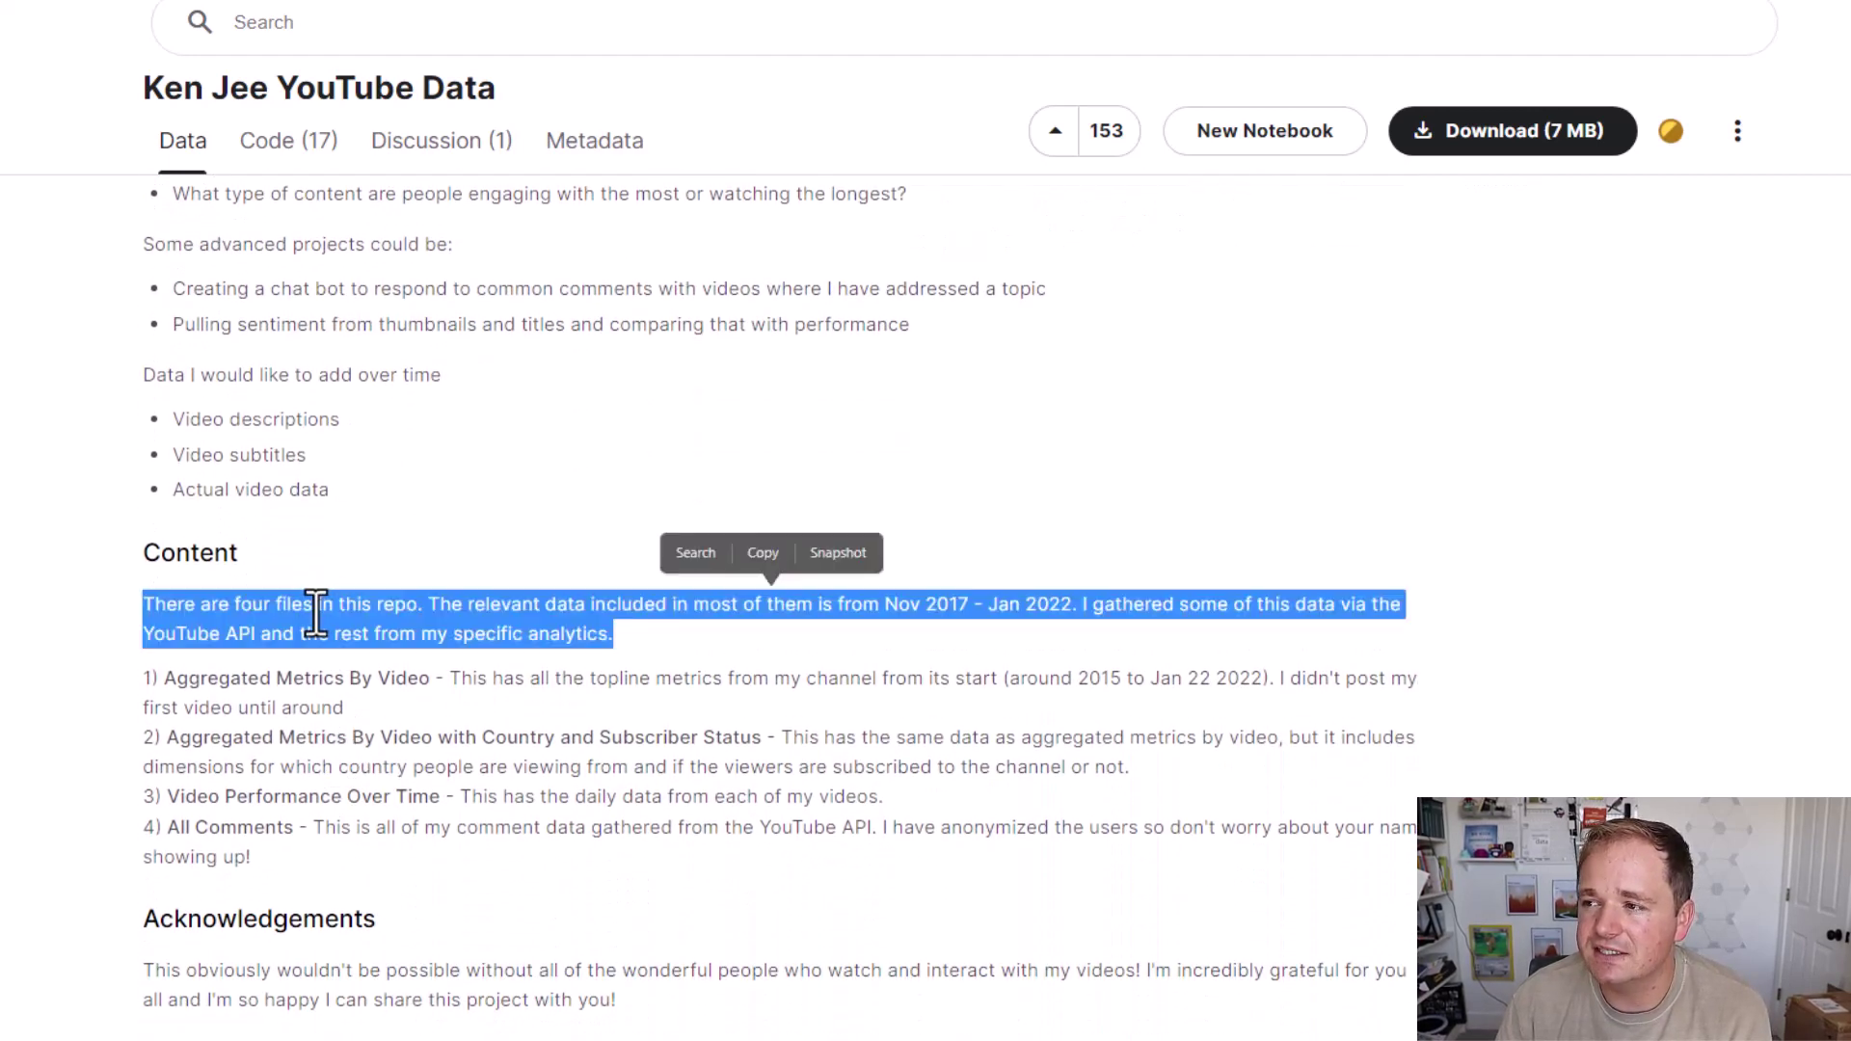
{"action": "left_click", "coordinate": [138, 641]}
{"action": "left_click_drag", "start_coordinate": [137, 638], "coordinate": [271, 638]}
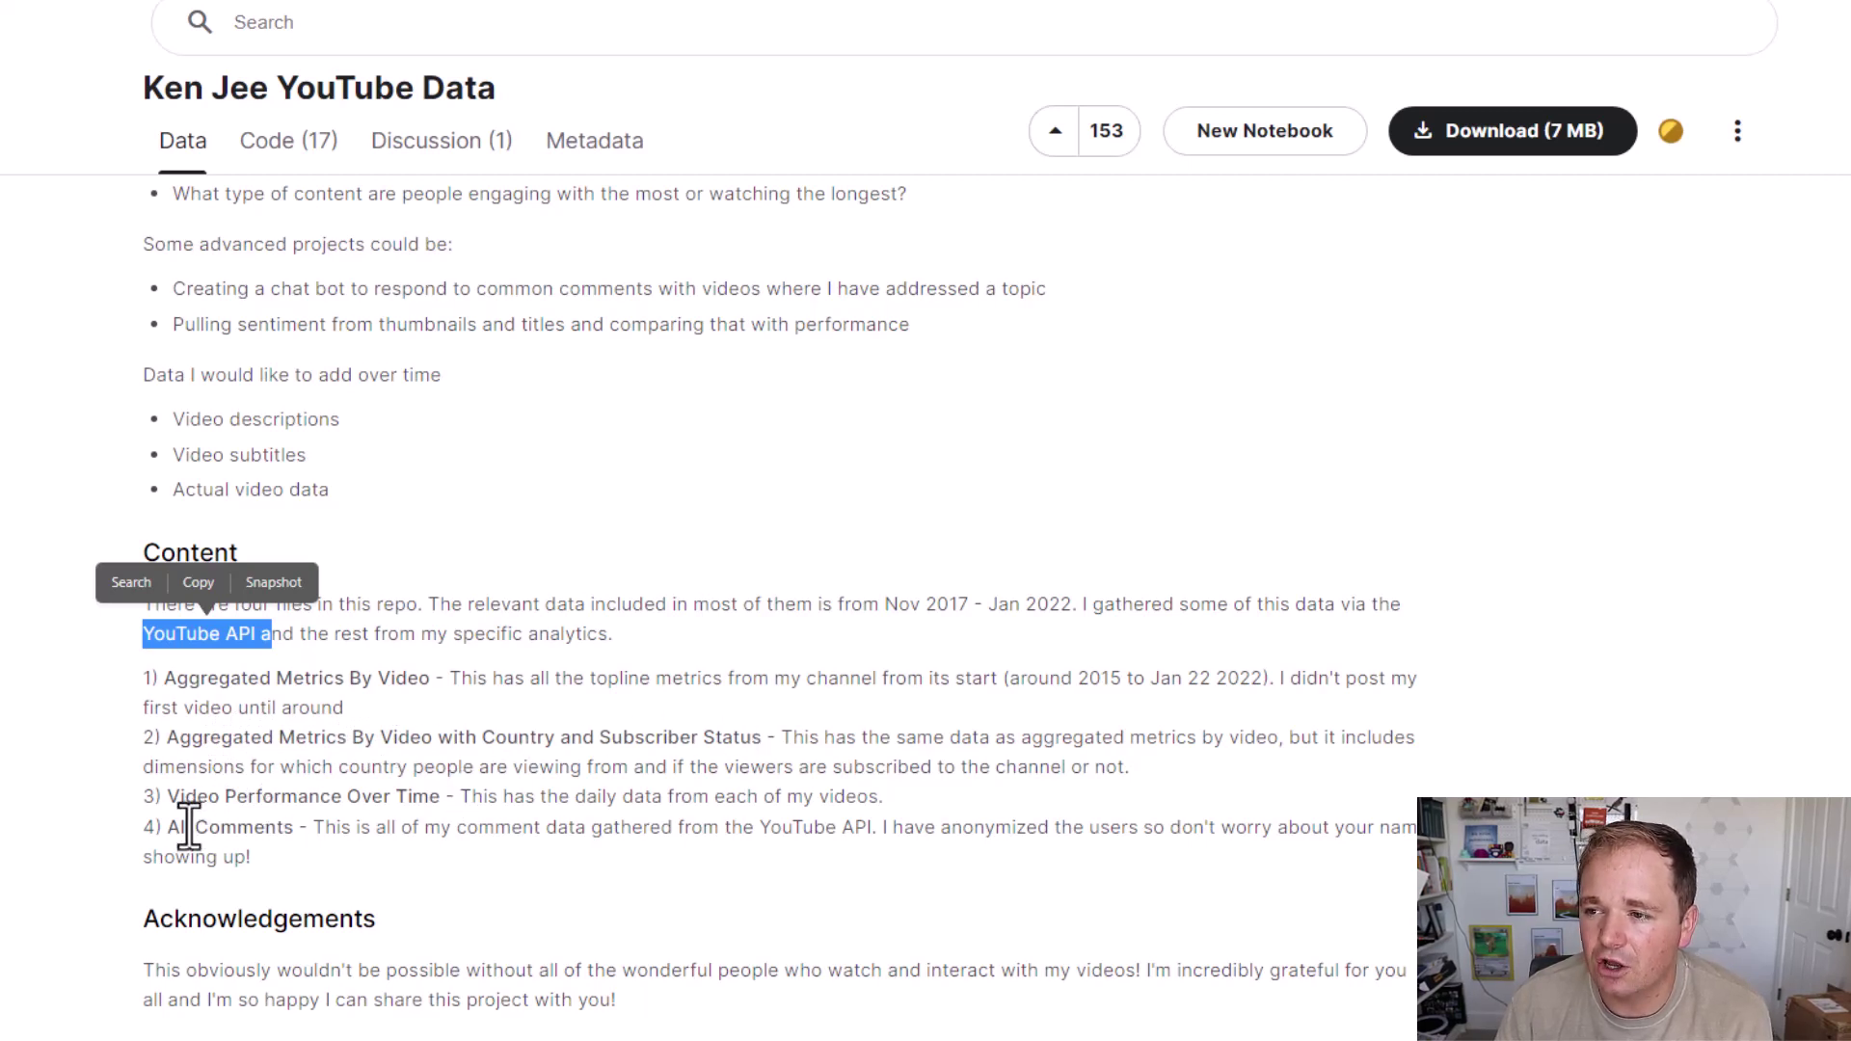
Step: Show all 15 columns in the country and subscriber status file's preview table
{"action": "scroll", "coordinate": [299, 783], "scroll_direction": "down", "scroll_amount": 12}
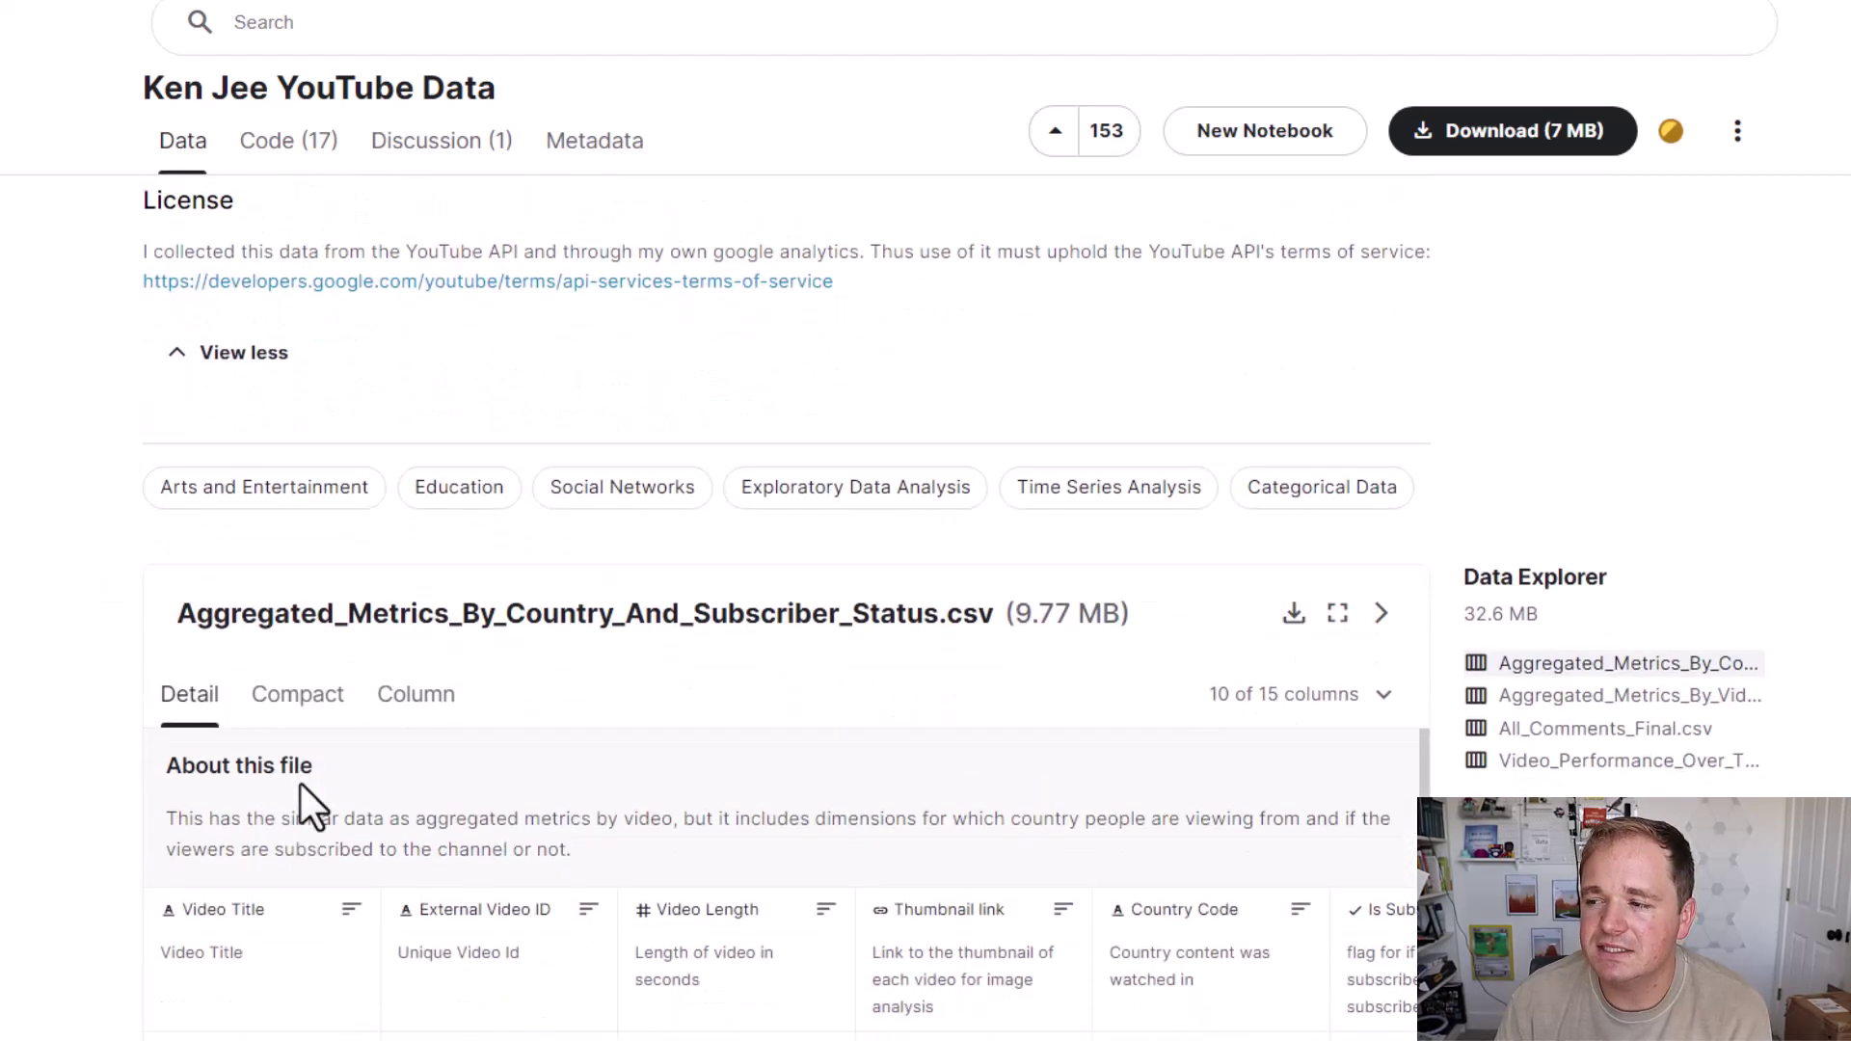
{"action": "scroll", "coordinate": [1627, 640], "scroll_direction": "down", "scroll_amount": 3}
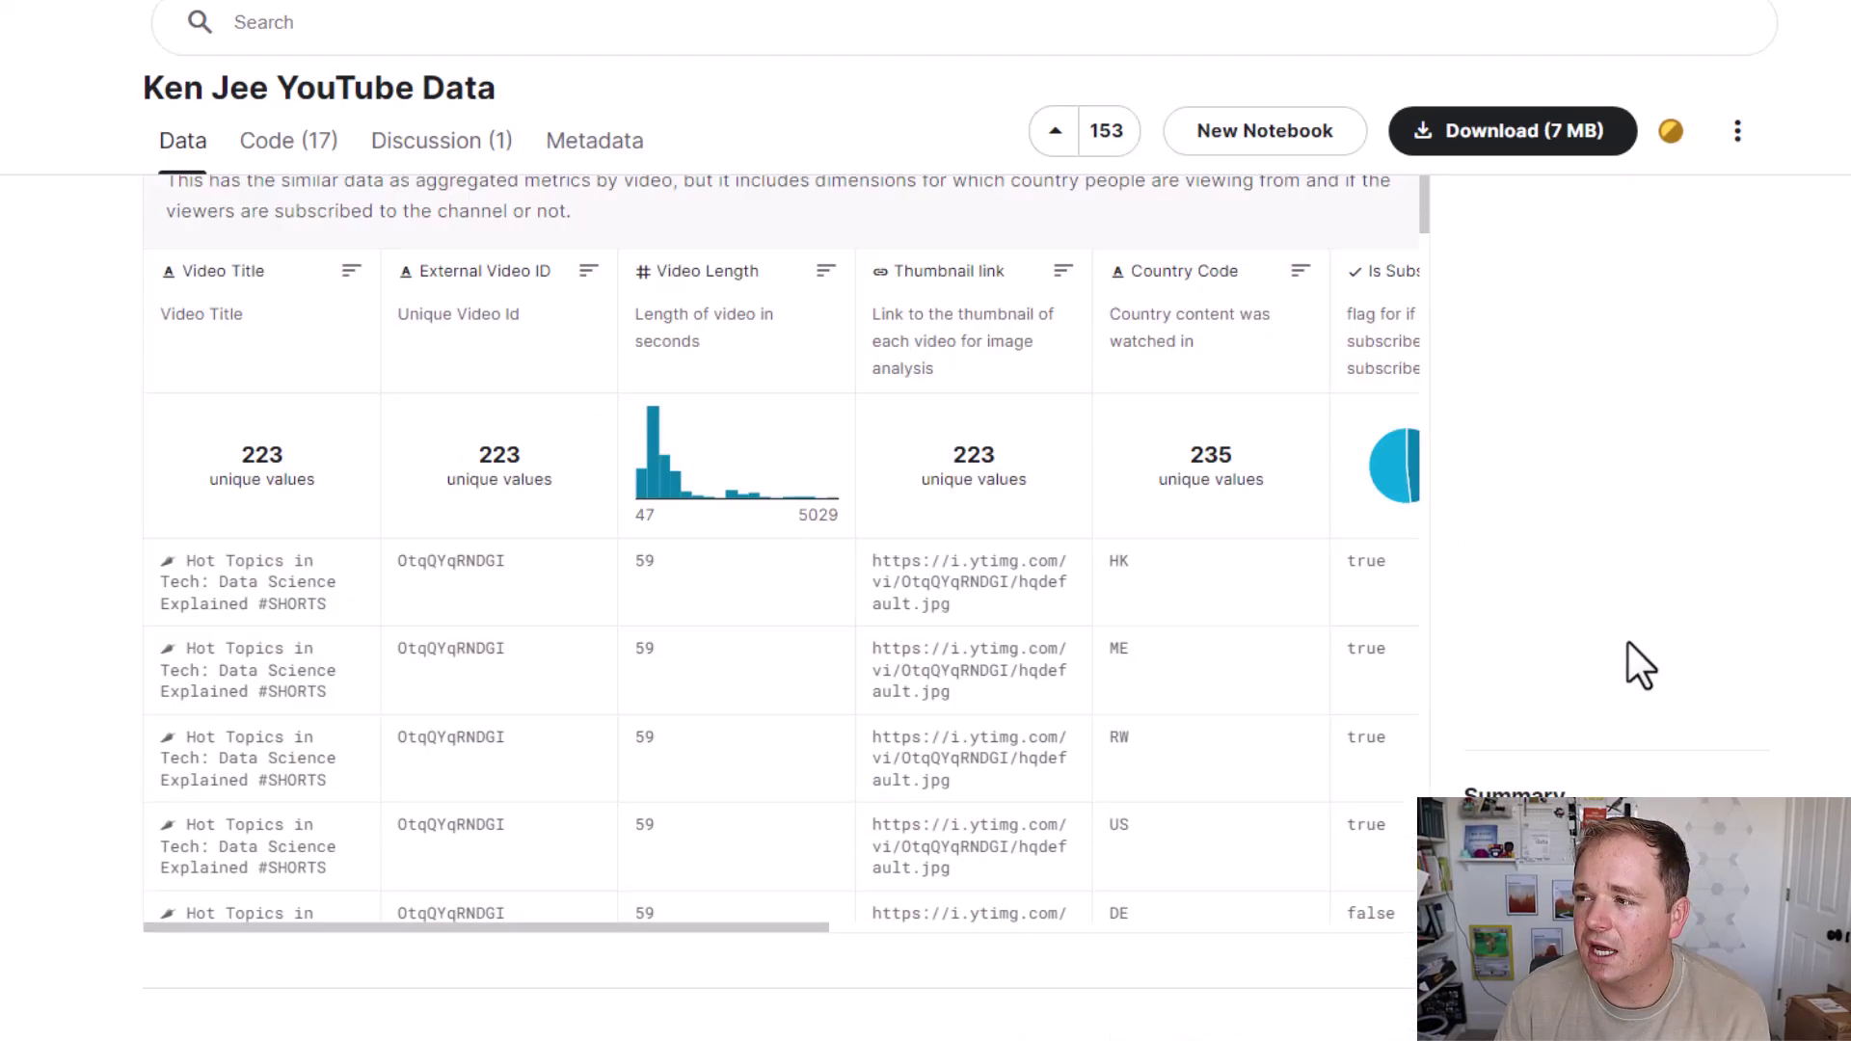
{"action": "scroll", "coordinate": [1627, 640], "scroll_direction": "up", "scroll_amount": 1}
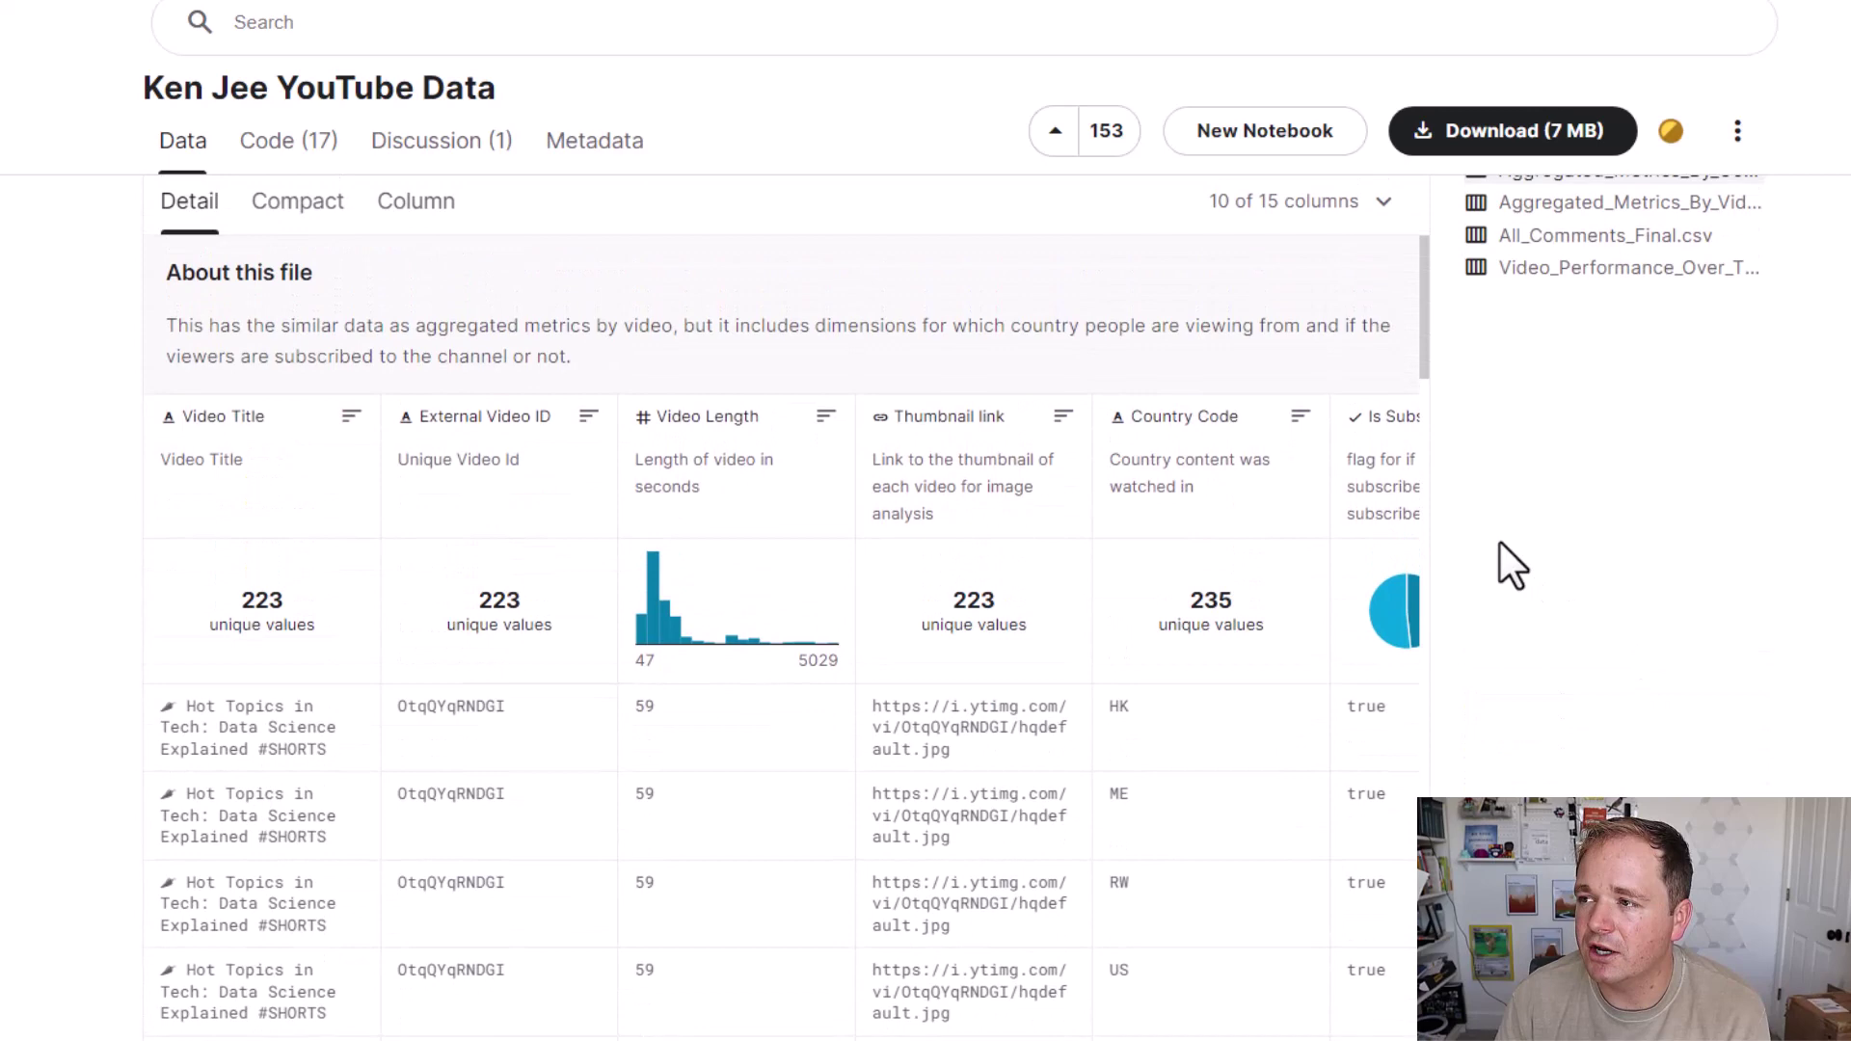
{"action": "left_click", "coordinate": [1280, 224]}
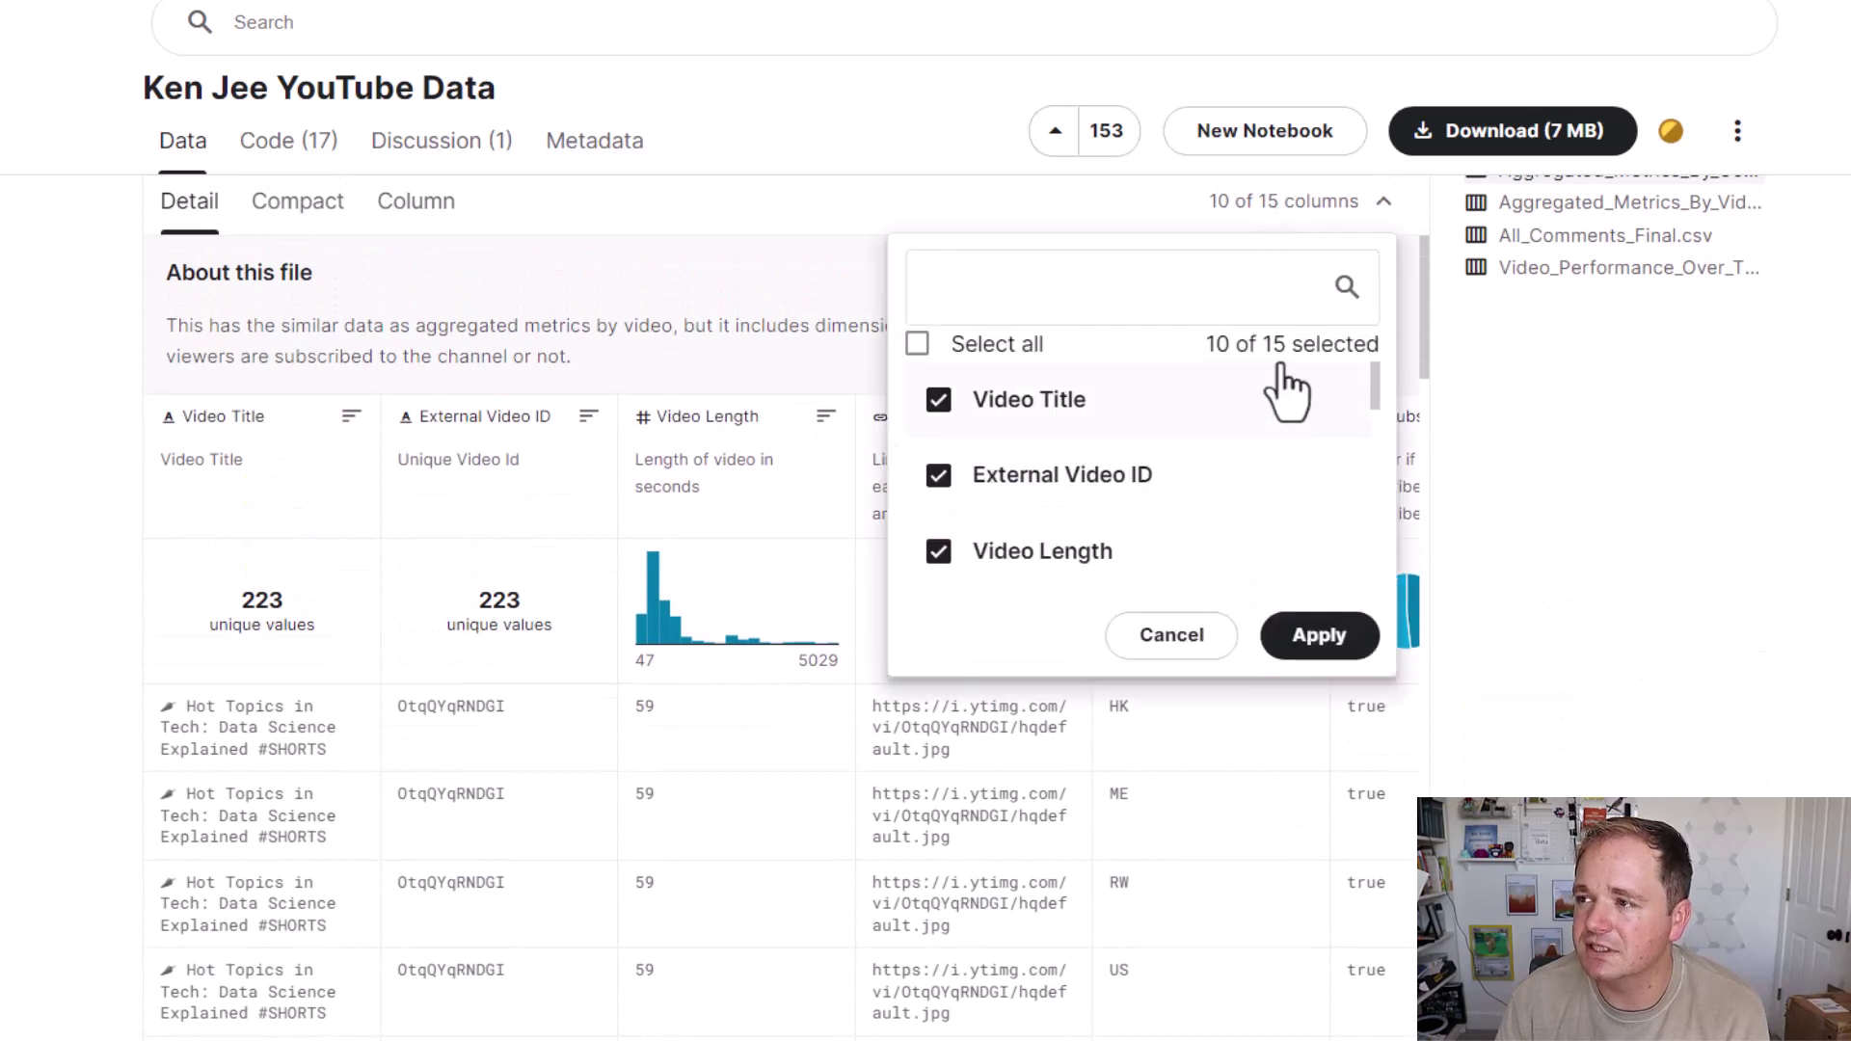
{"action": "left_click", "coordinate": [1036, 347]}
{"action": "left_click", "coordinate": [1313, 634]}
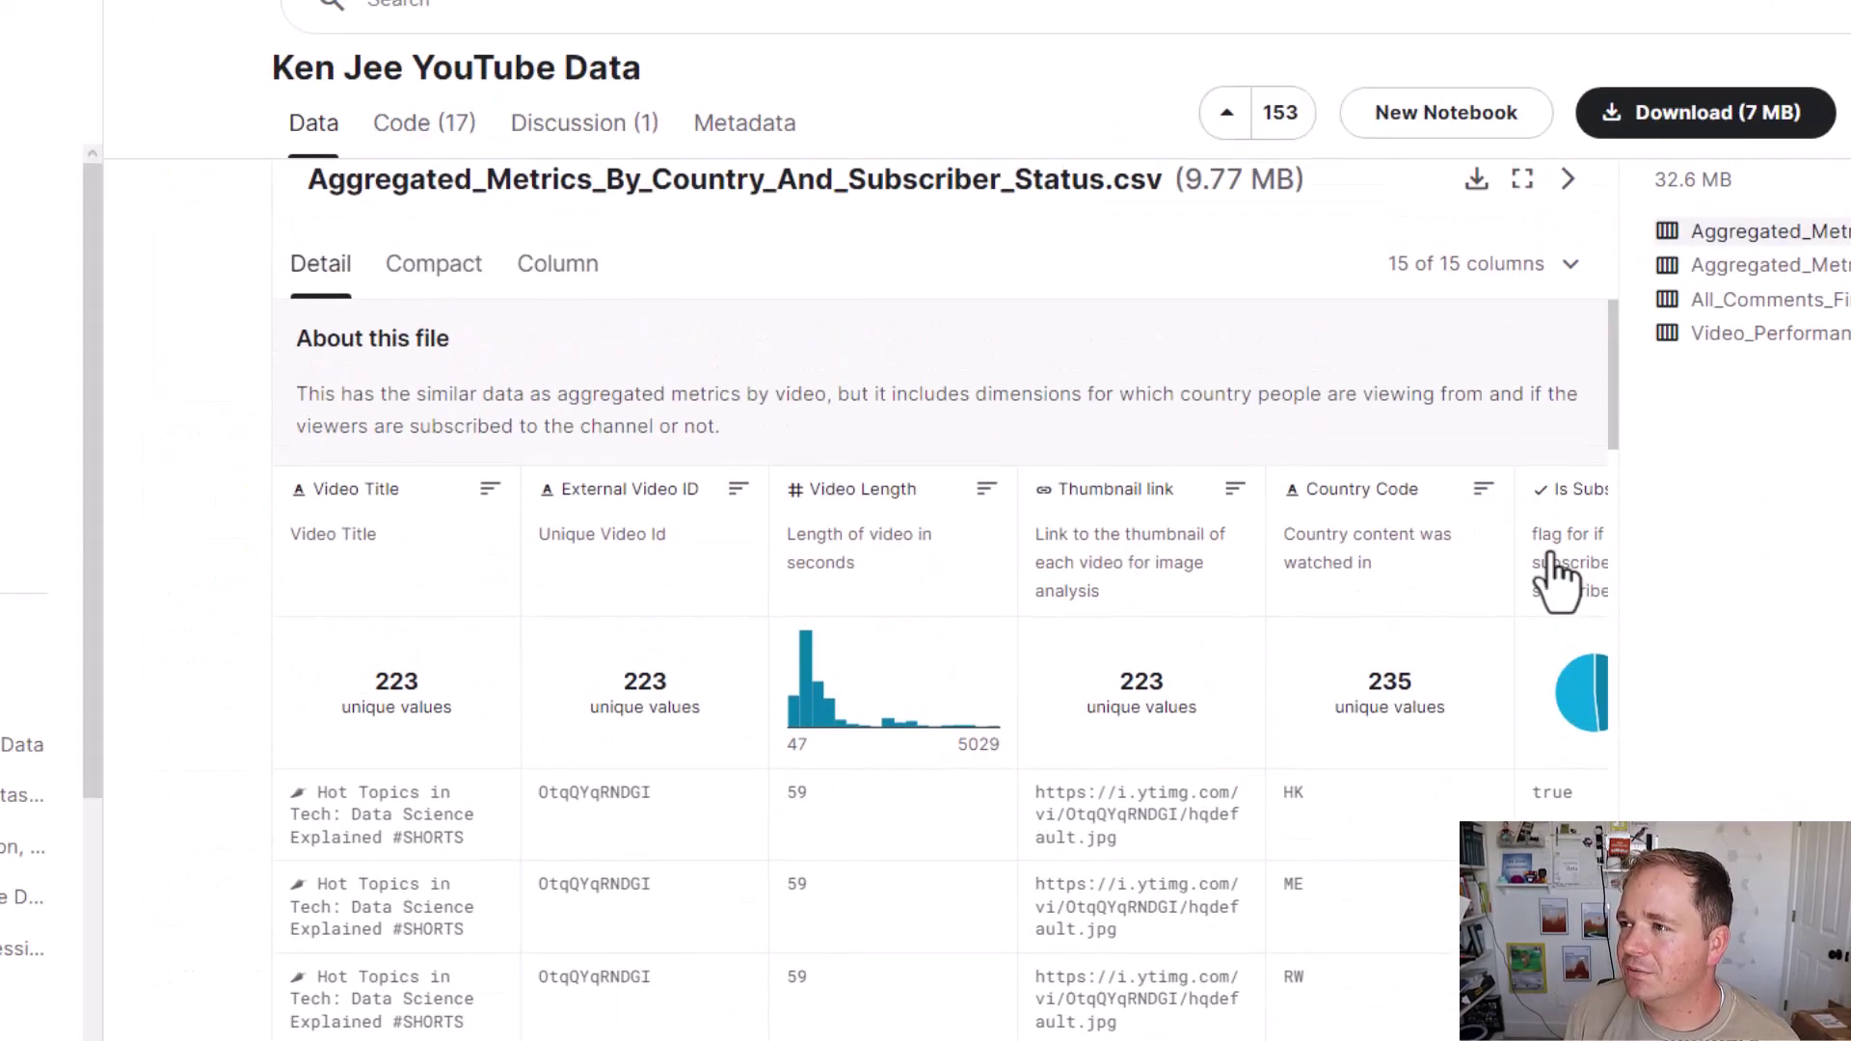
Step: Inspect the first row's video title and external video ID
{"action": "scroll", "coordinate": [1554, 579], "scroll_direction": "up", "scroll_amount": 1}
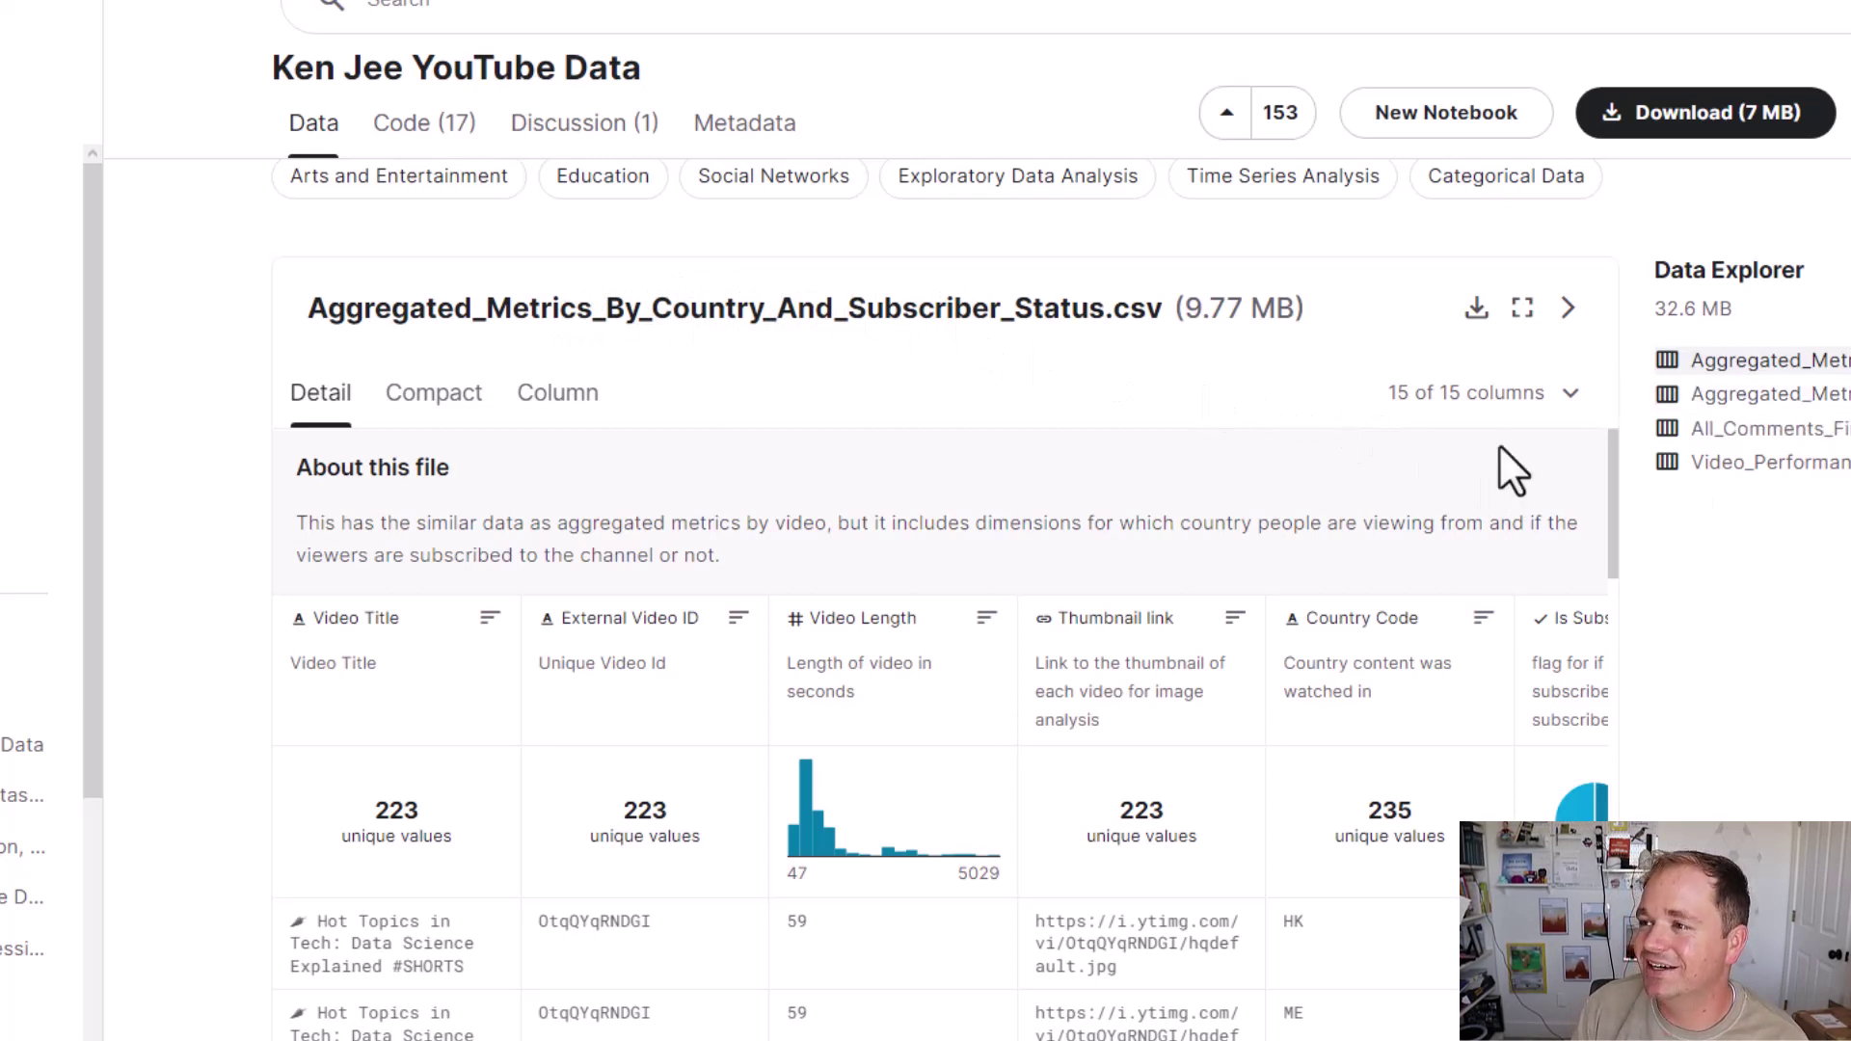
{"action": "scroll", "coordinate": [1762, 536], "scroll_direction": "down", "scroll_amount": 3}
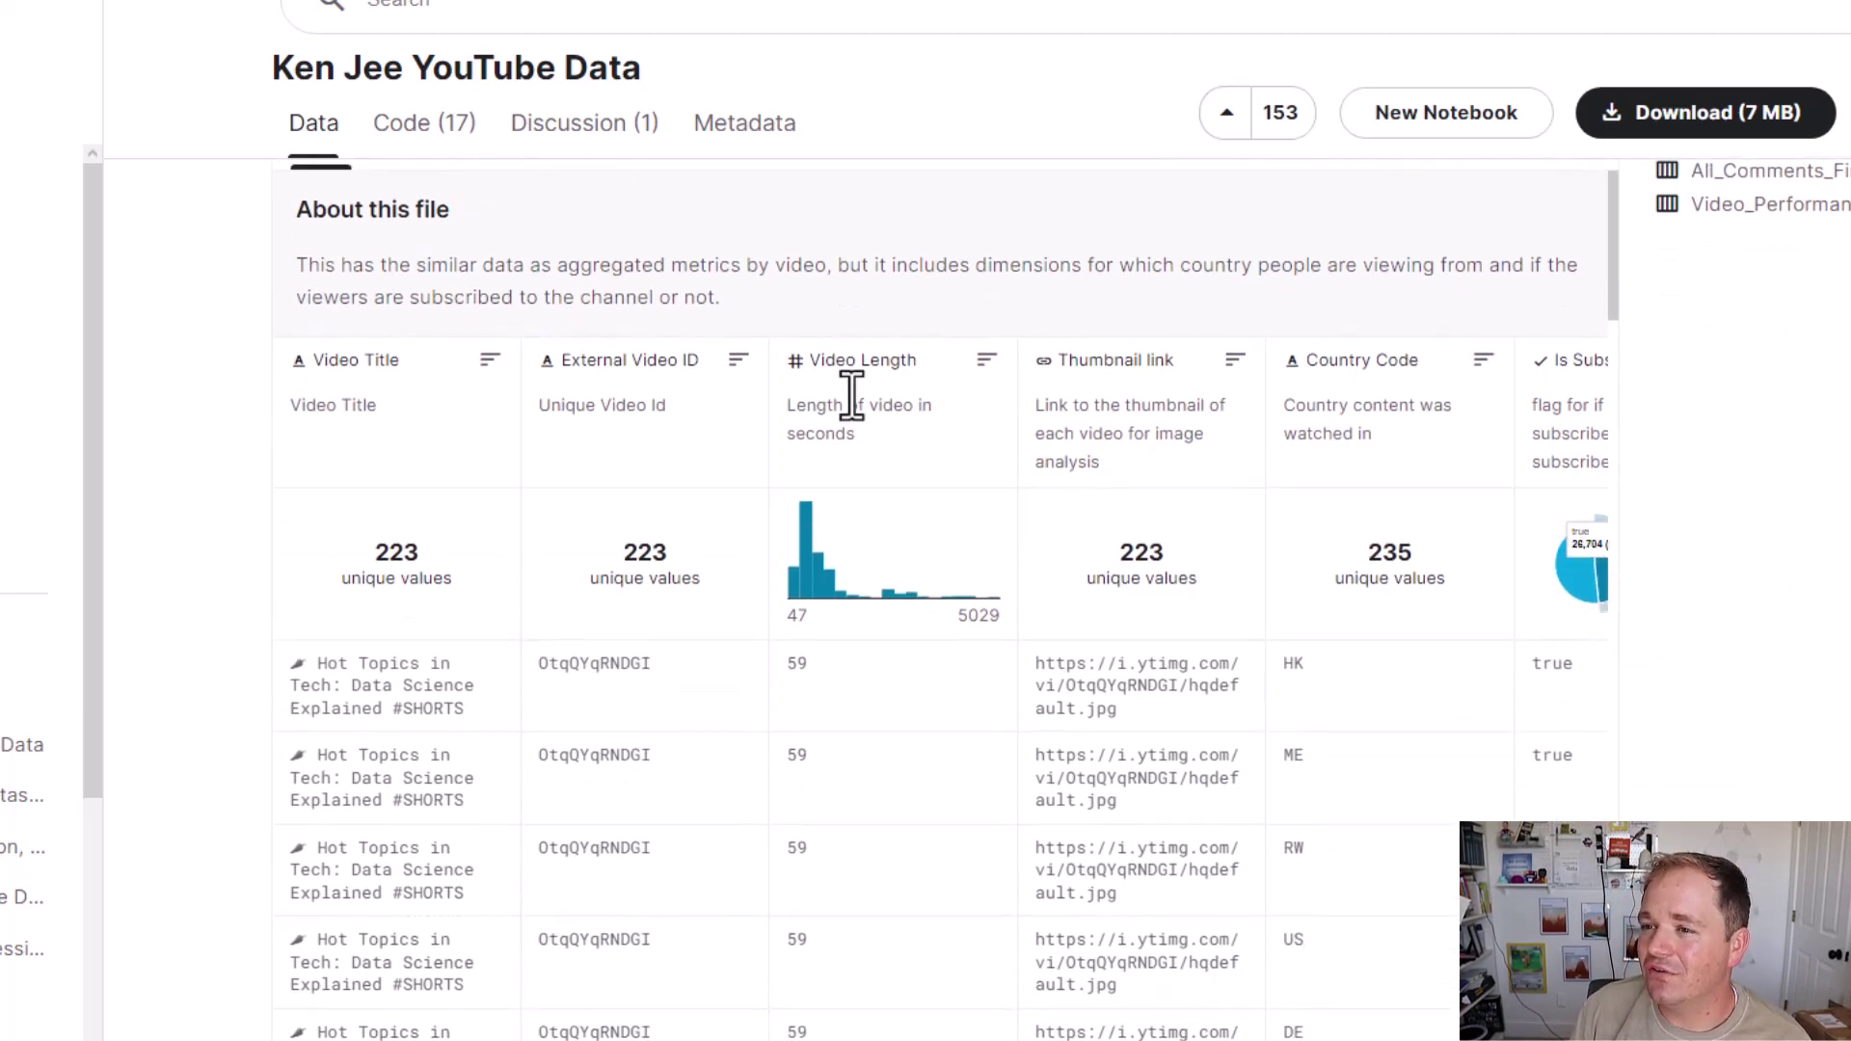
{"action": "triple_click", "coordinate": [376, 665]}
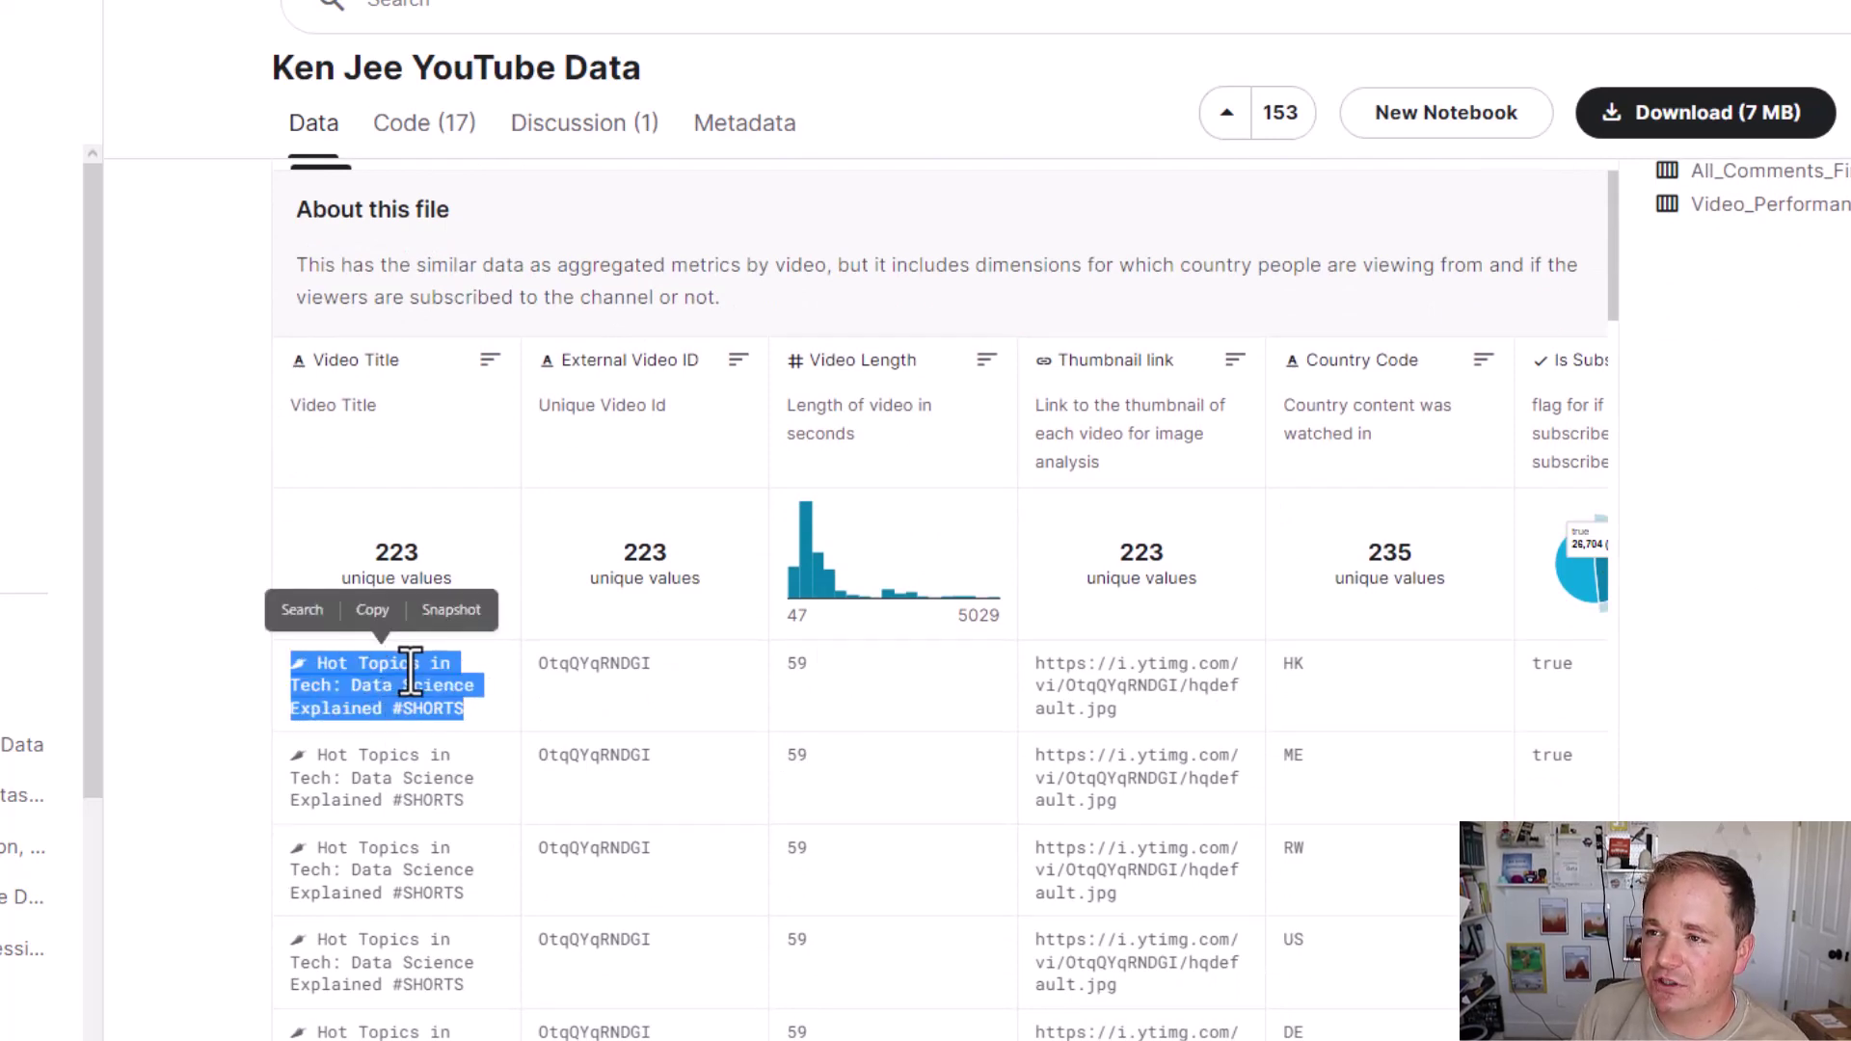
{"action": "double_click", "coordinate": [638, 670]}
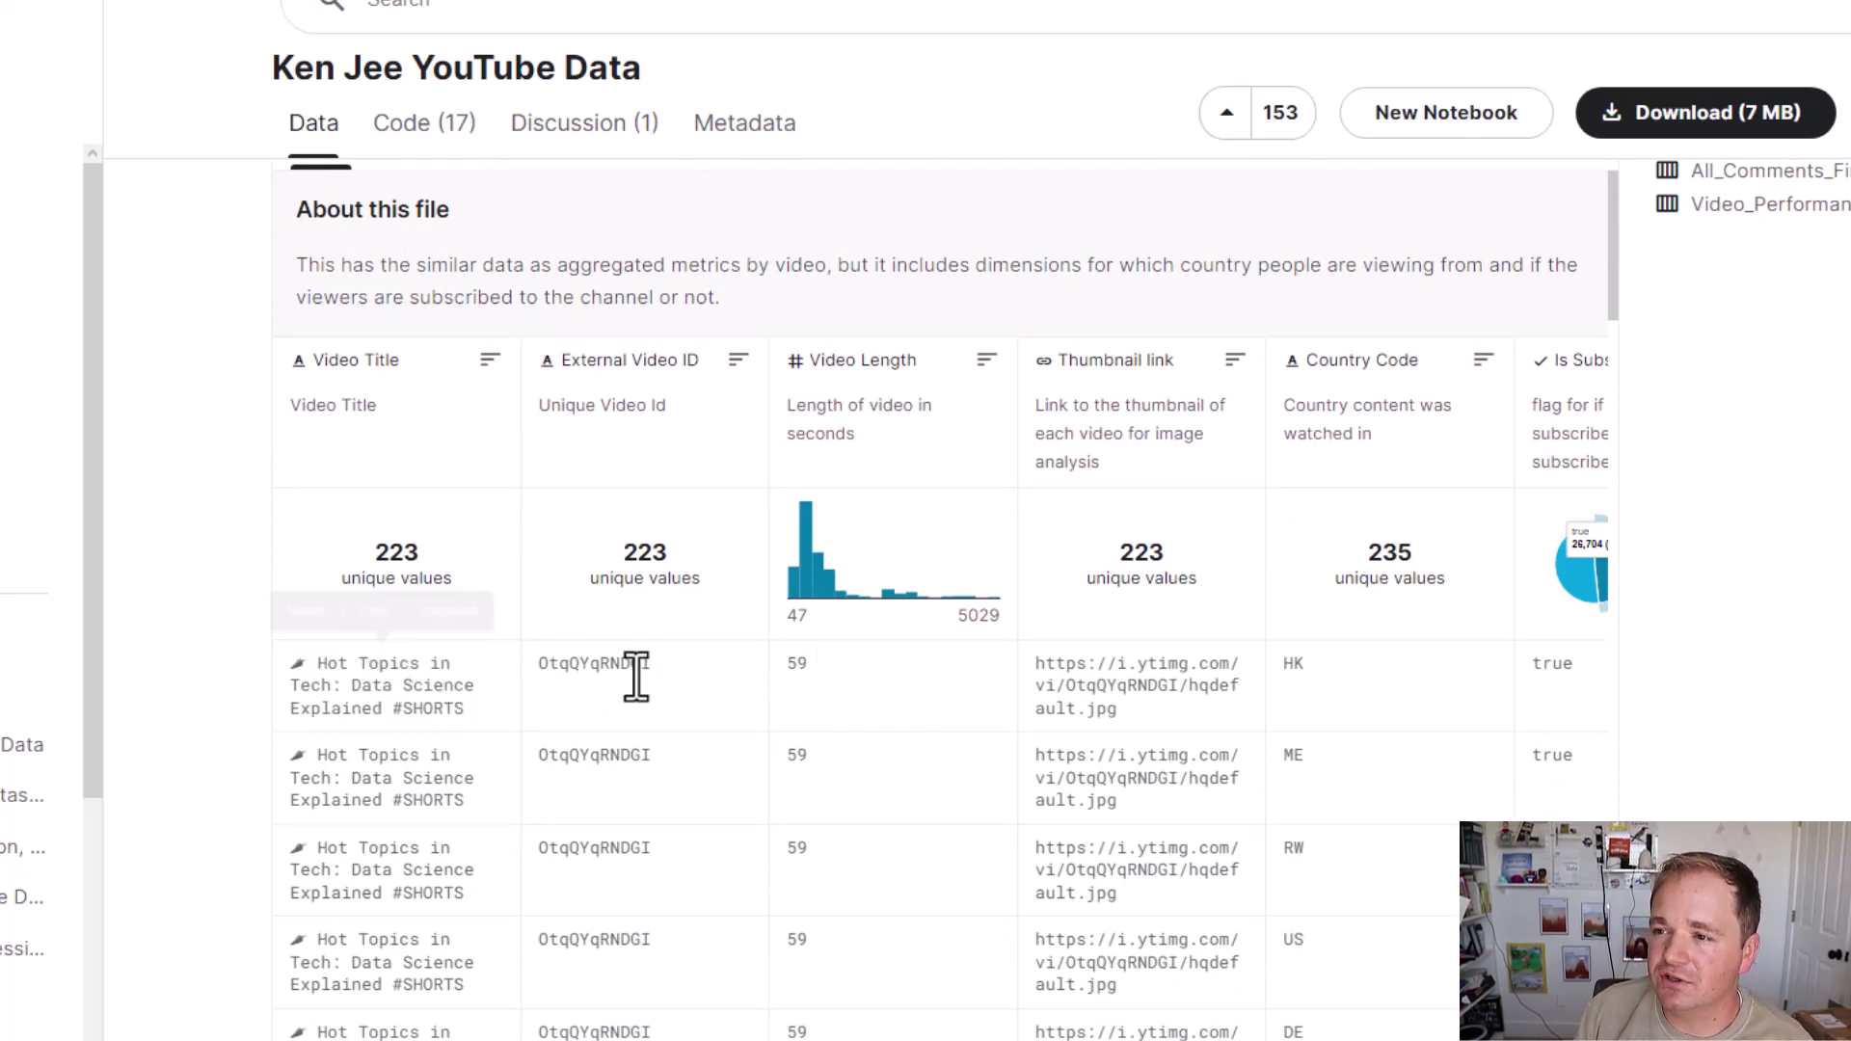
{"action": "left_click", "coordinate": [806, 684]}
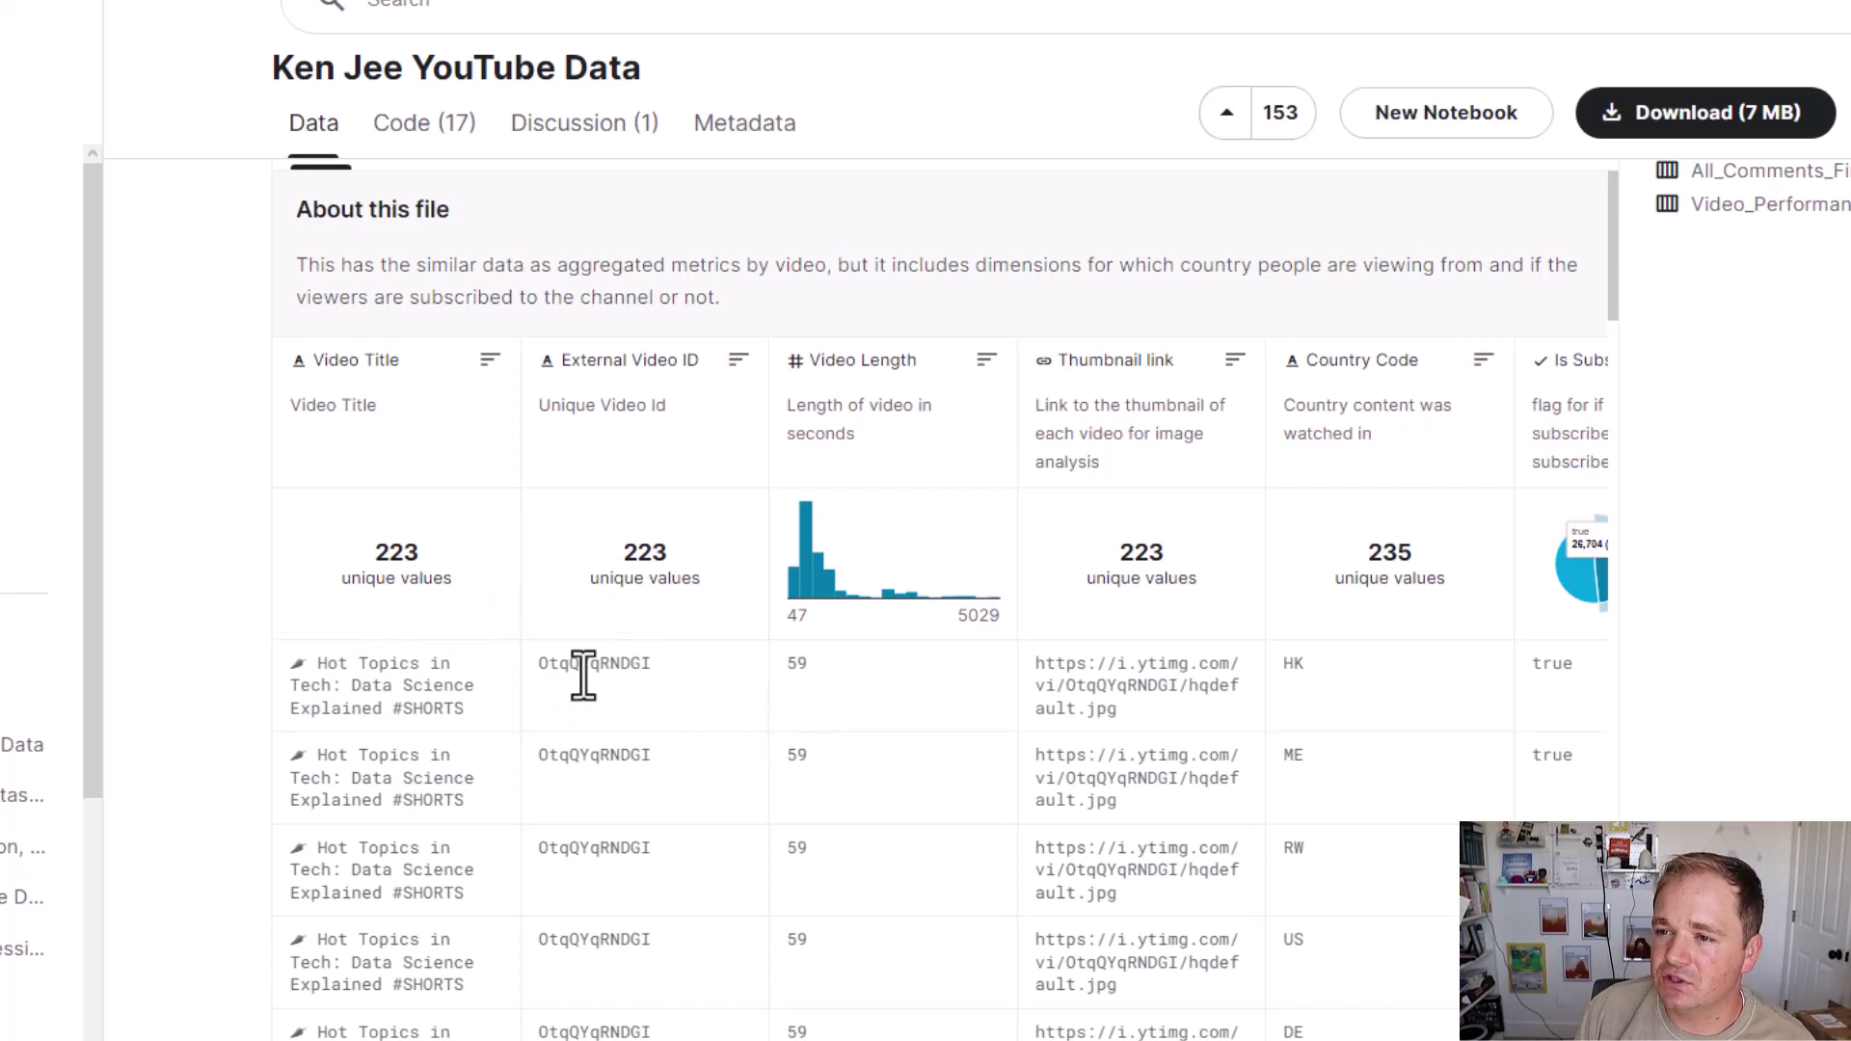
{"action": "left_click_drag", "start_coordinate": [434, 665], "coordinate": [651, 790]}
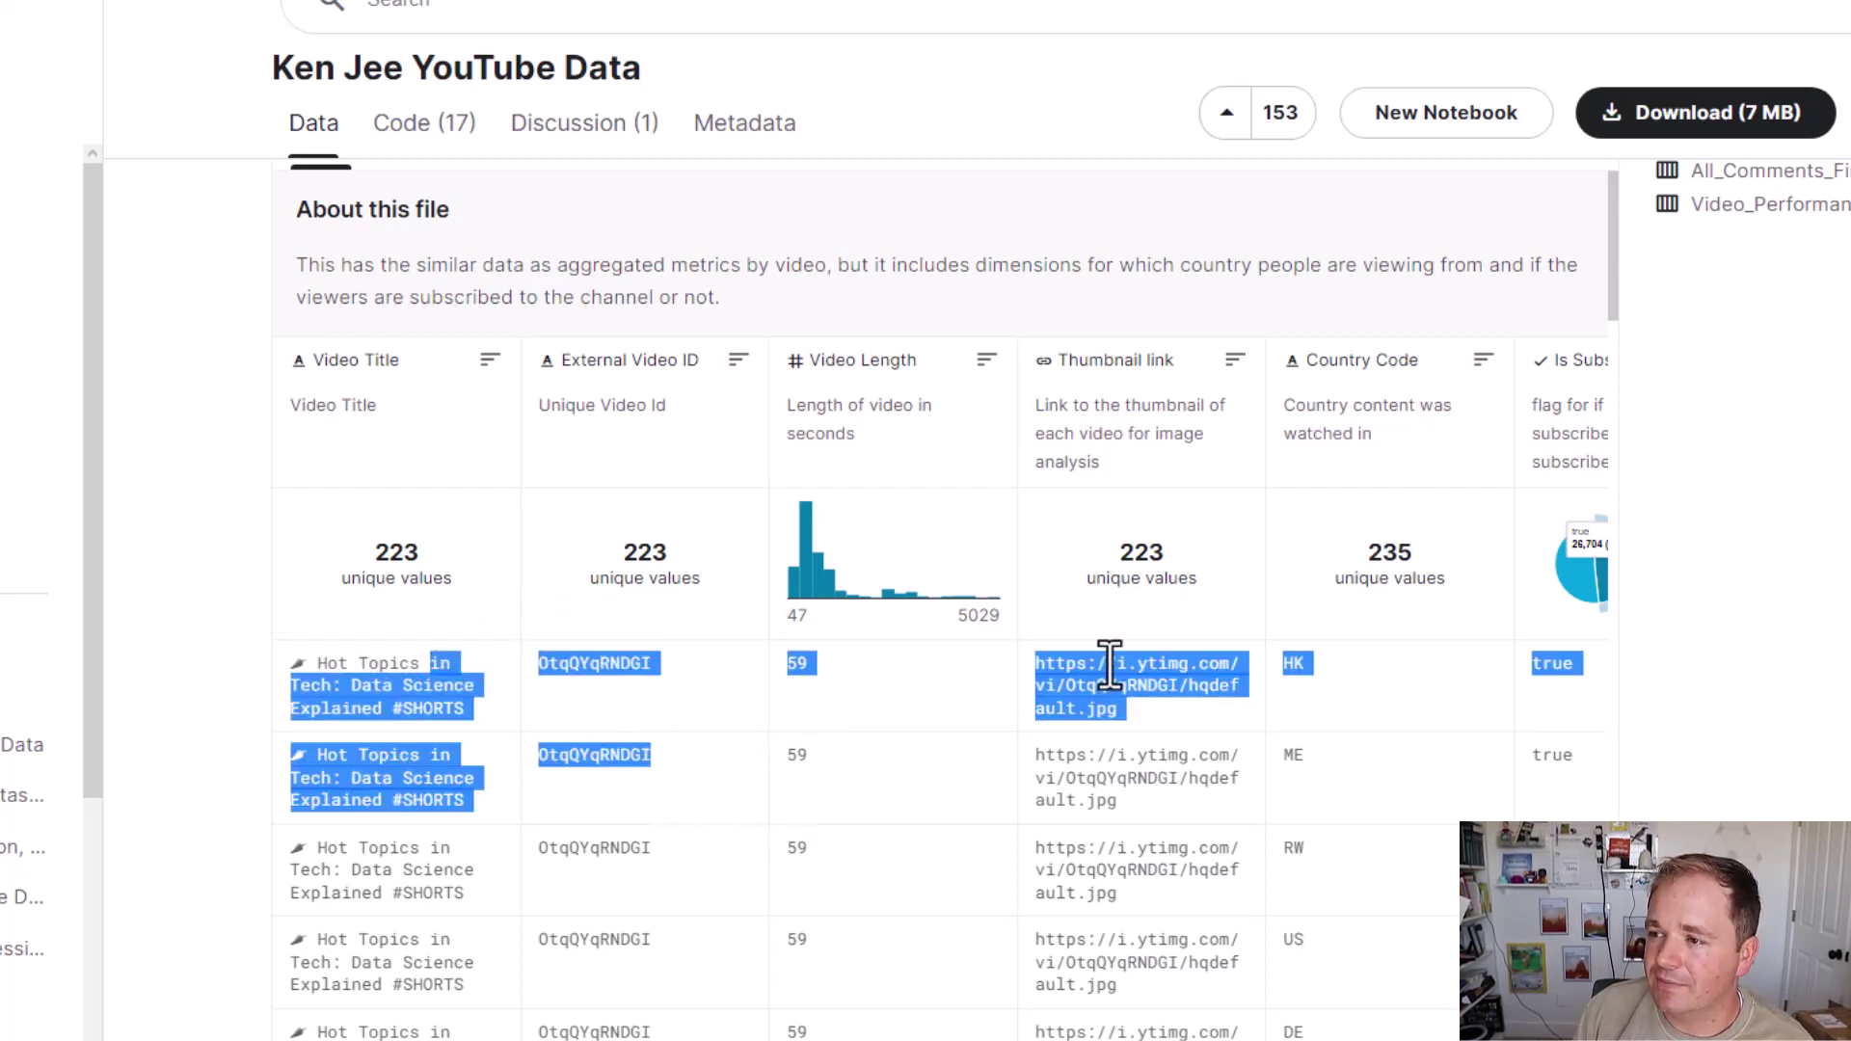
{"action": "left_click", "coordinate": [1296, 815]}
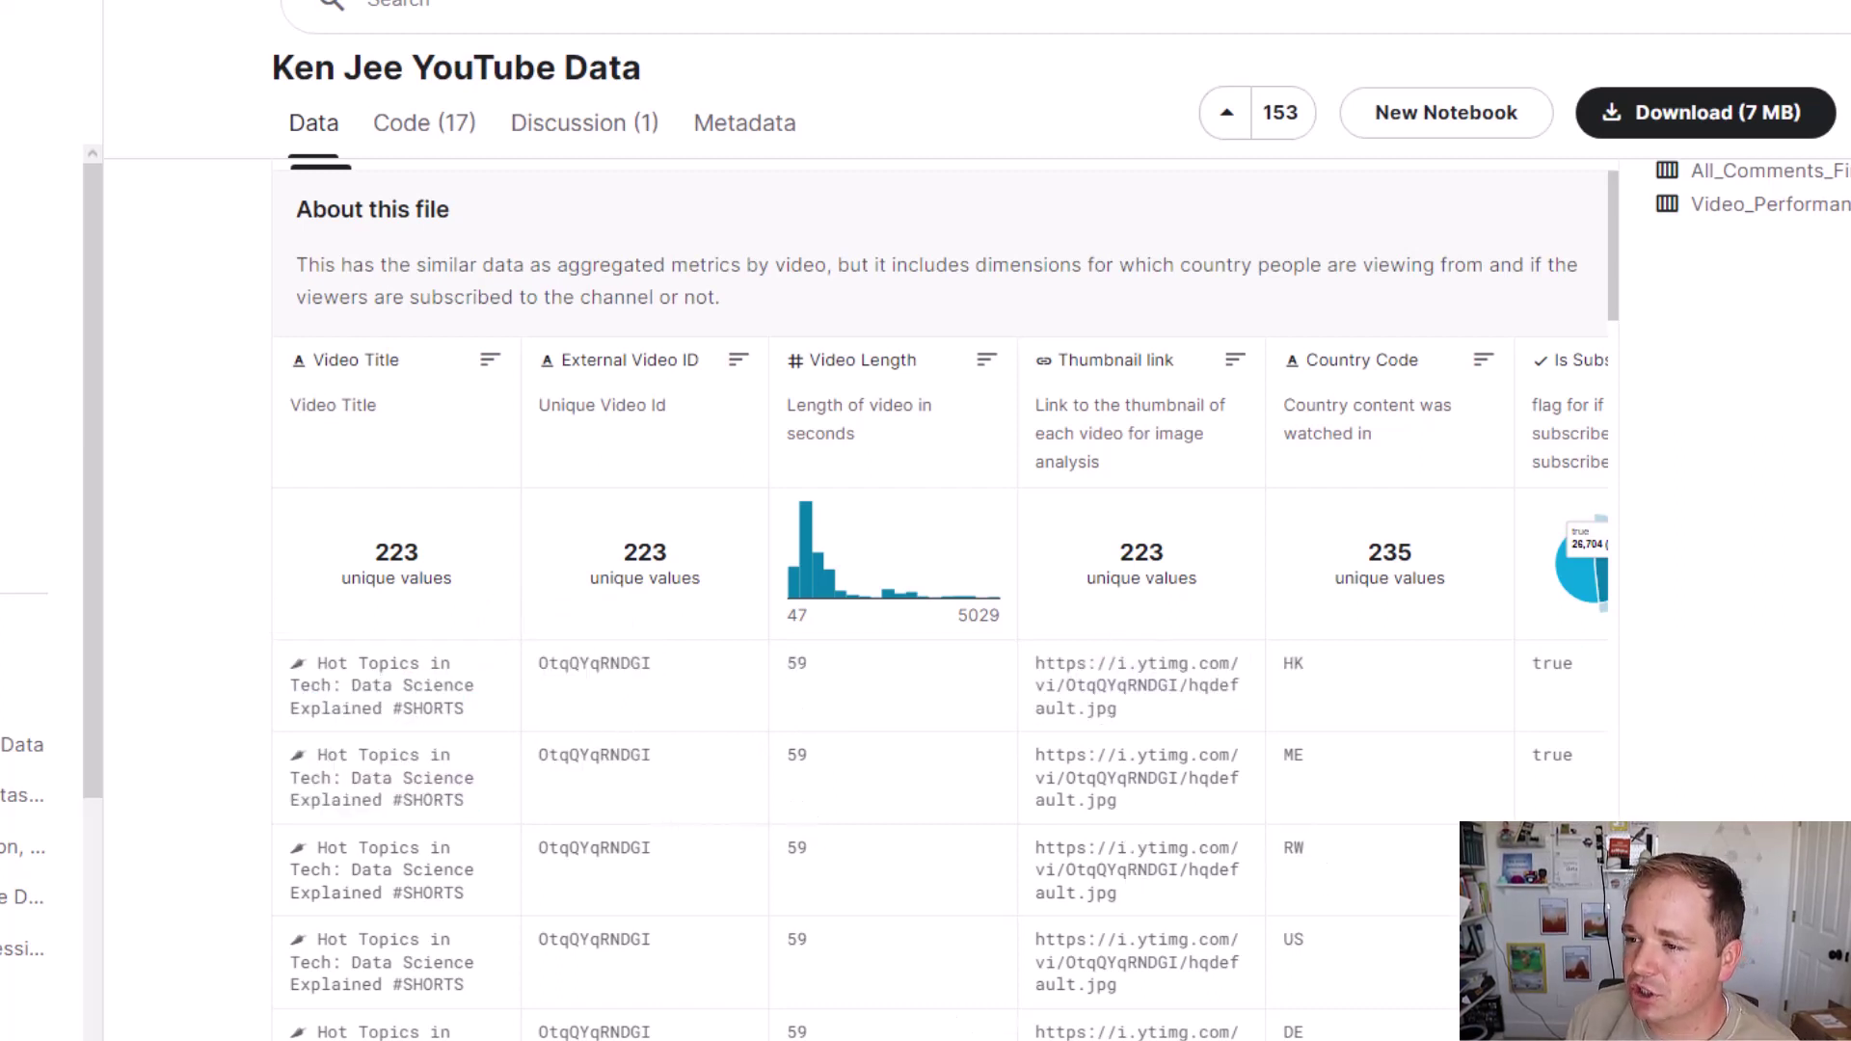
Step: Scroll right through the remaining columns from Views (23) onward, then back up
{"action": "scroll", "coordinate": [941, 694], "scroll_direction": "right", "scroll_amount": 8}
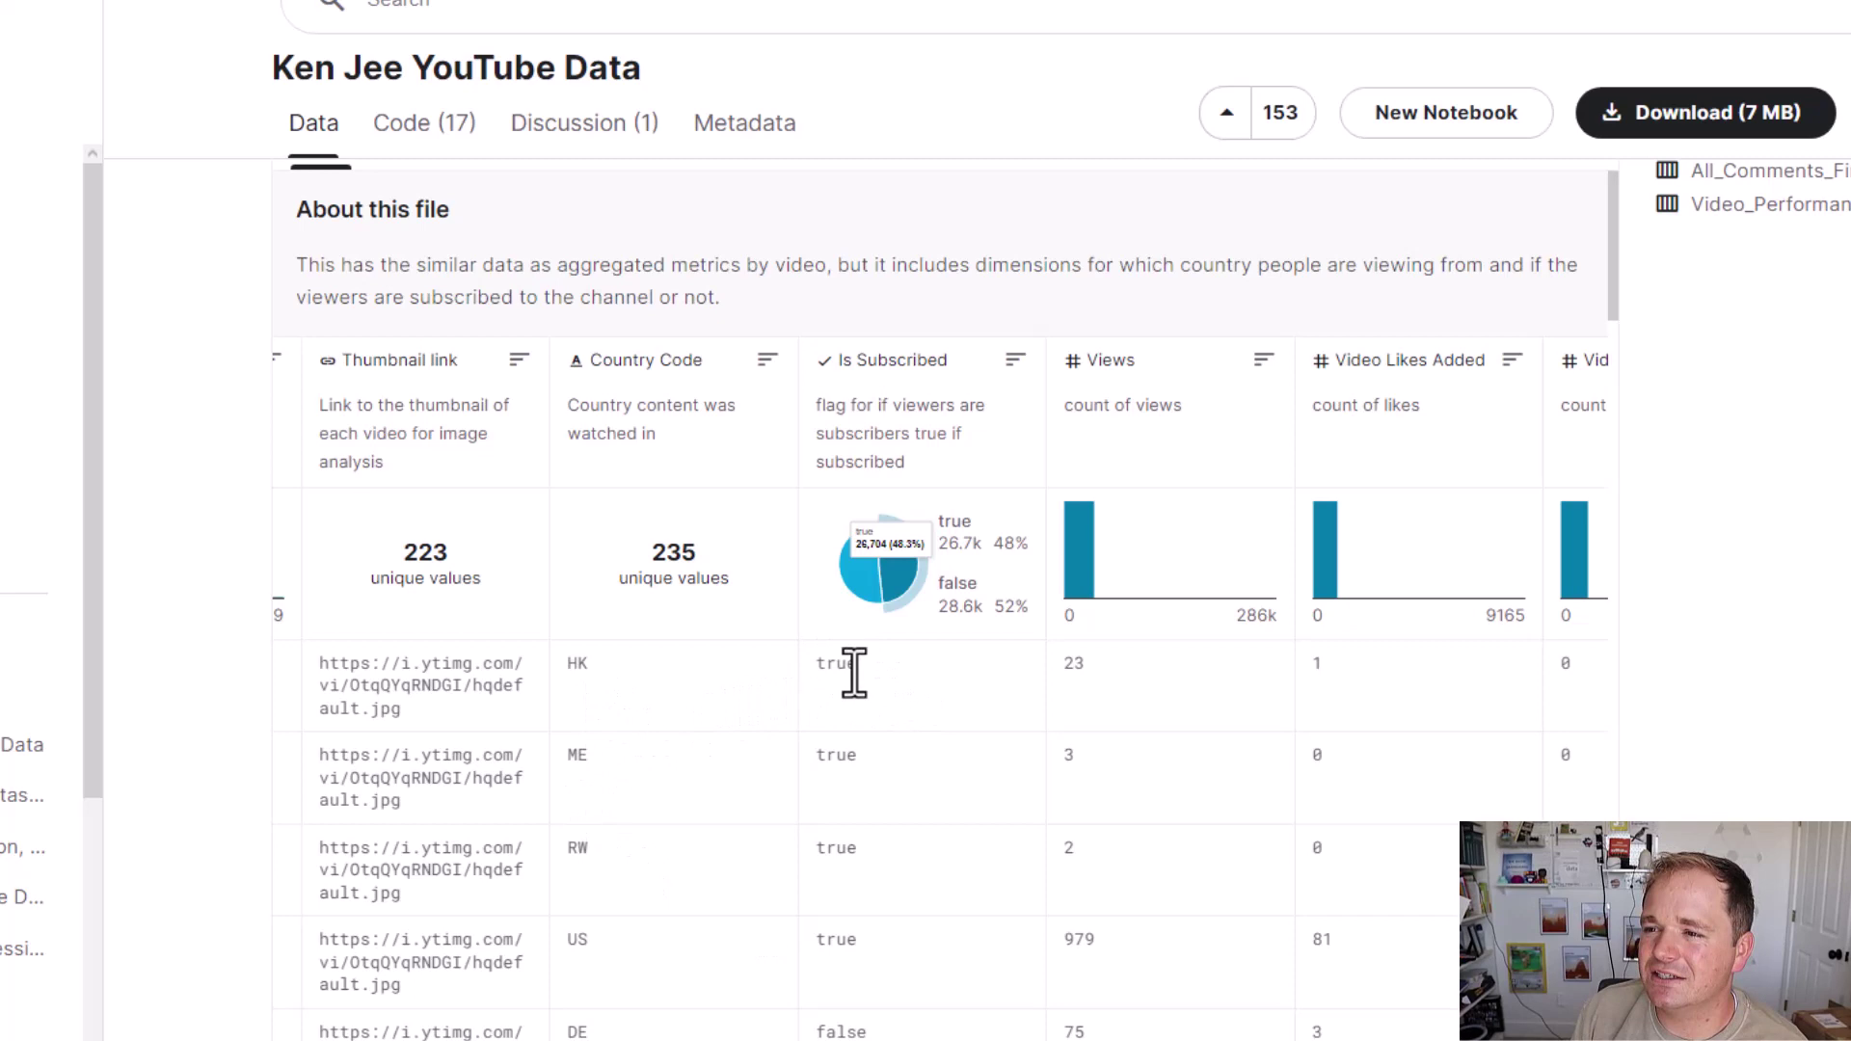
{"action": "double_click", "coordinate": [1073, 663]}
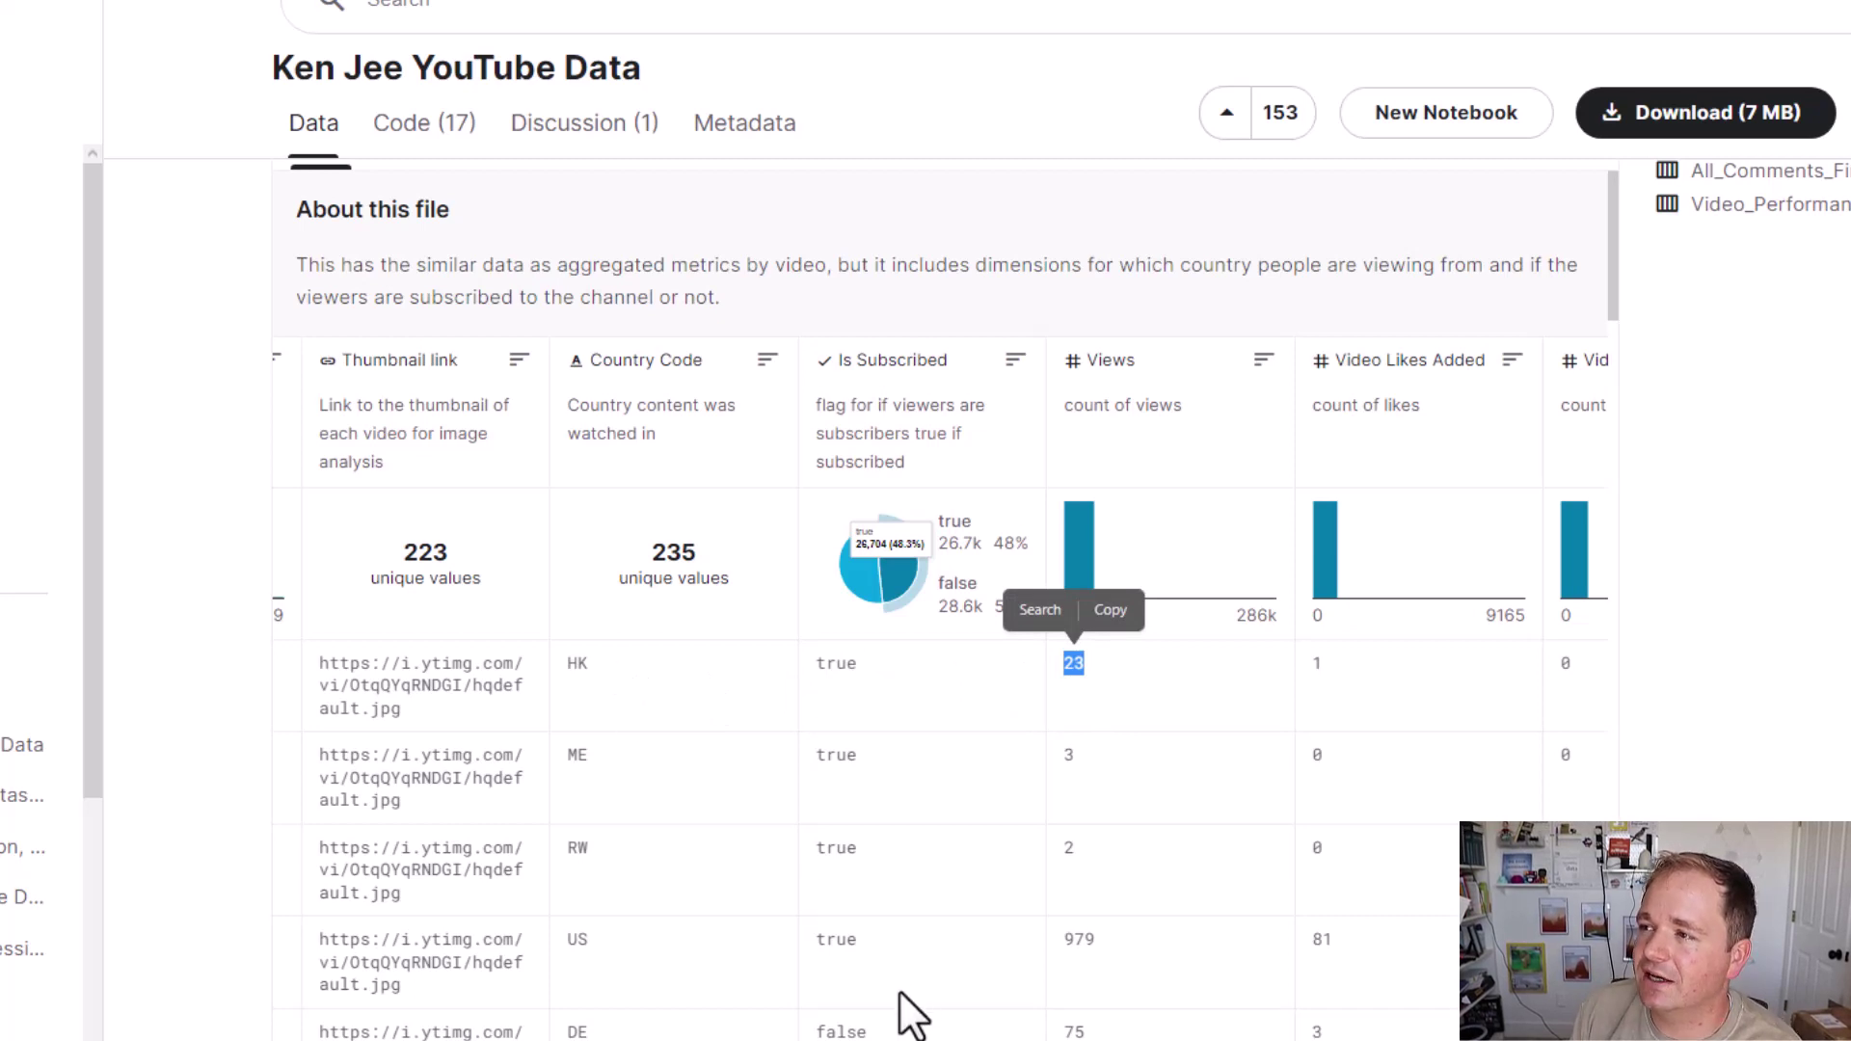
{"action": "scroll", "coordinate": [863, 1026], "scroll_direction": "right", "scroll_amount": 4}
{"action": "scroll", "coordinate": [941, 691], "scroll_direction": "right", "scroll_amount": 4}
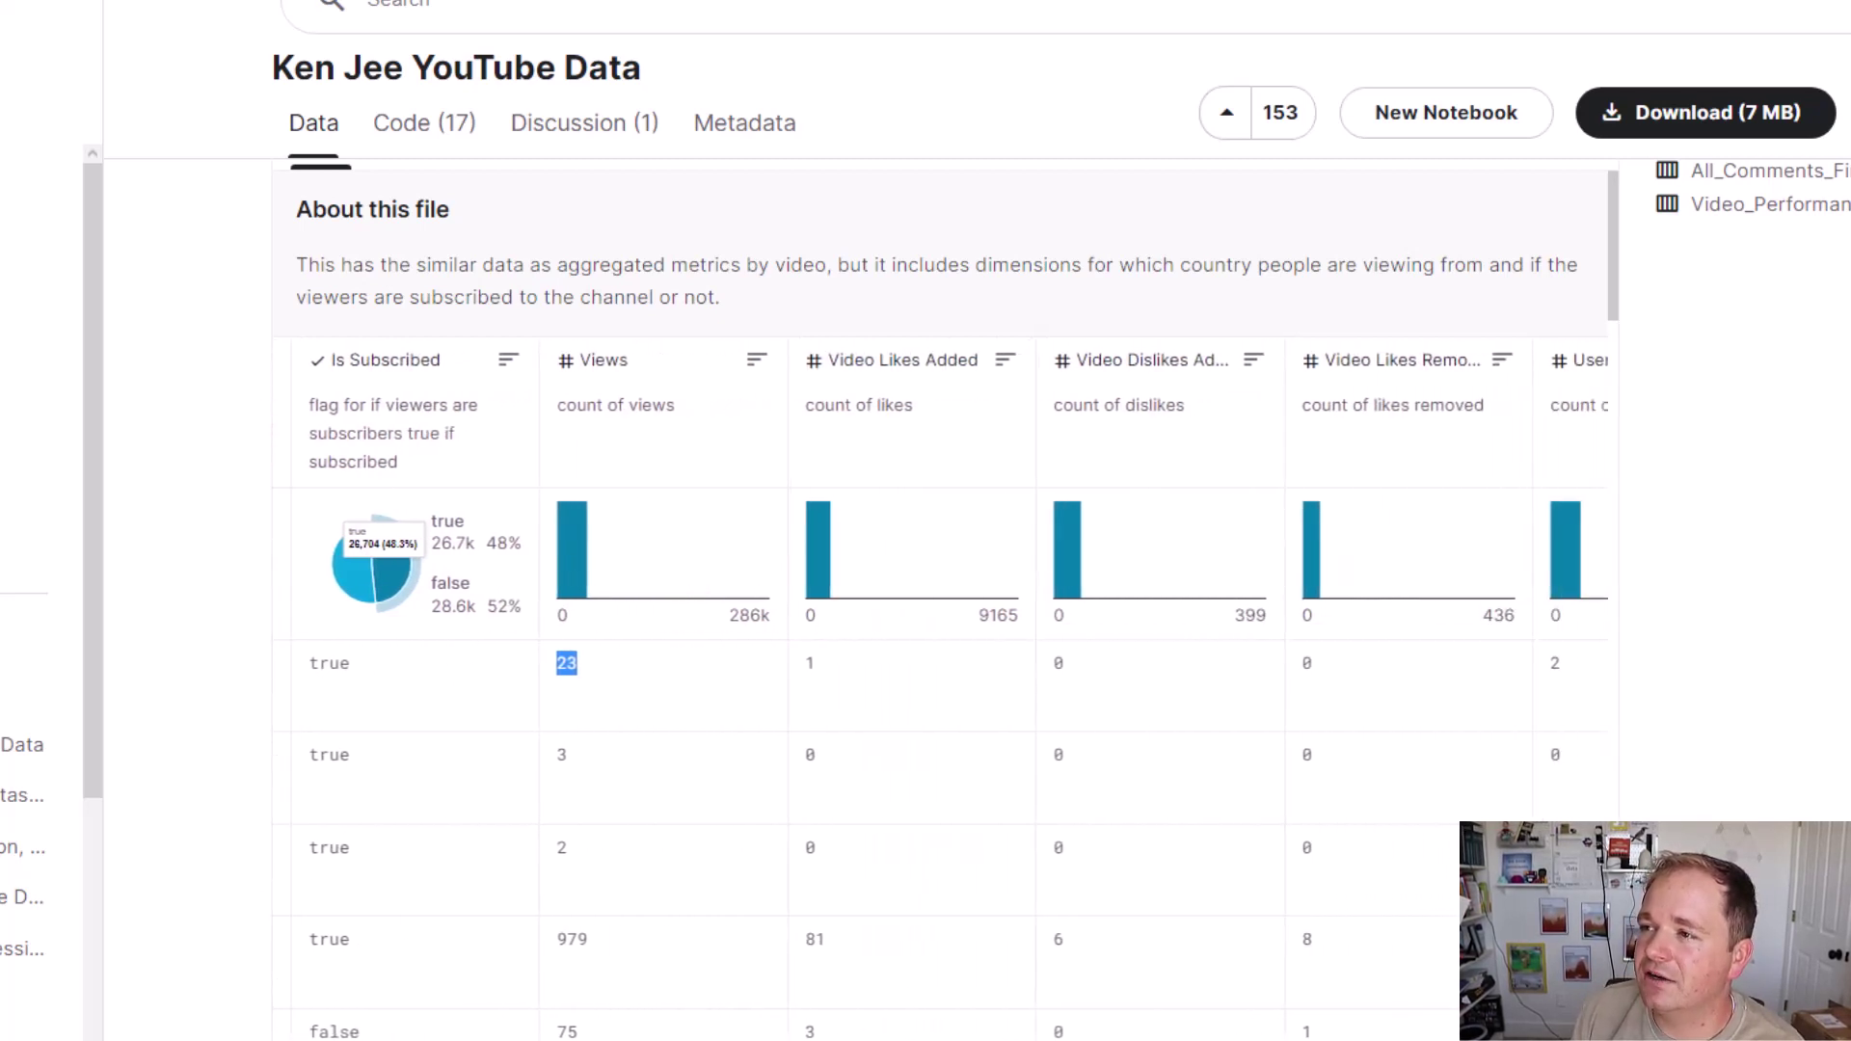
{"action": "scroll", "coordinate": [941, 691], "scroll_direction": "right", "scroll_amount": 3}
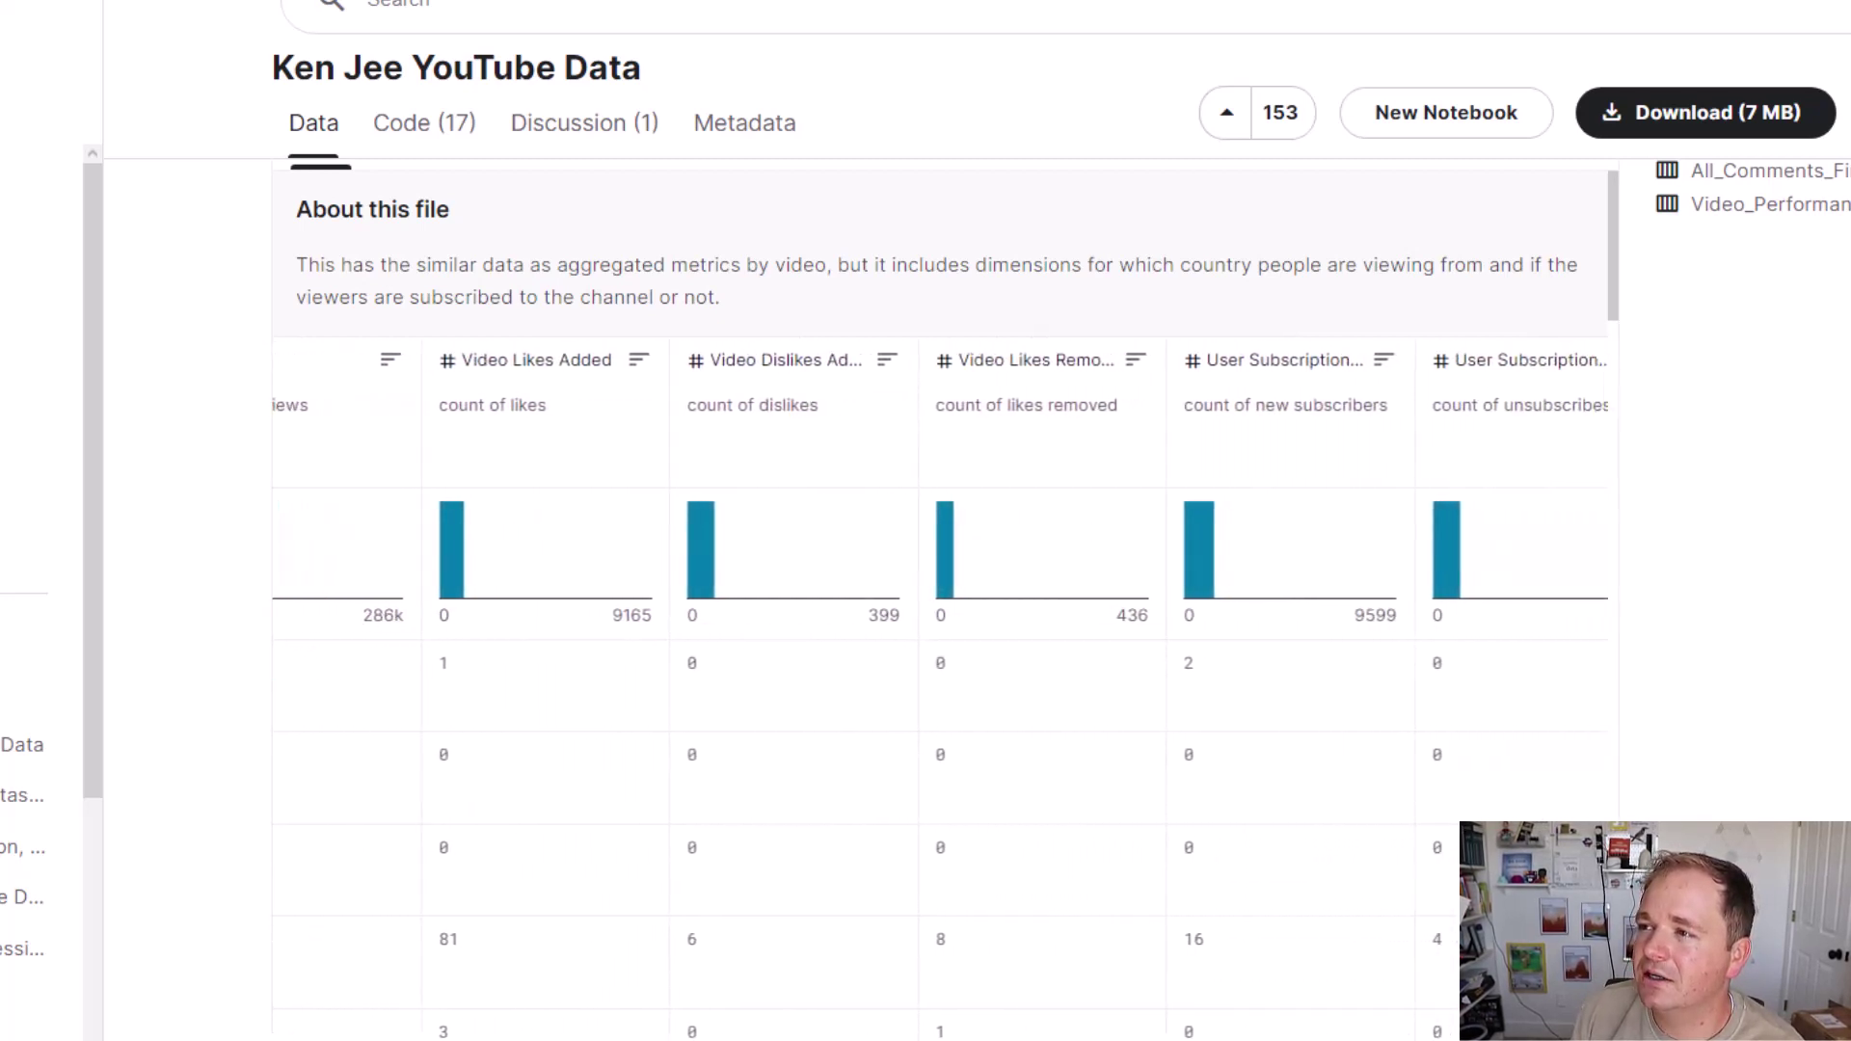
{"action": "scroll", "coordinate": [941, 691], "scroll_direction": "right", "scroll_amount": 5}
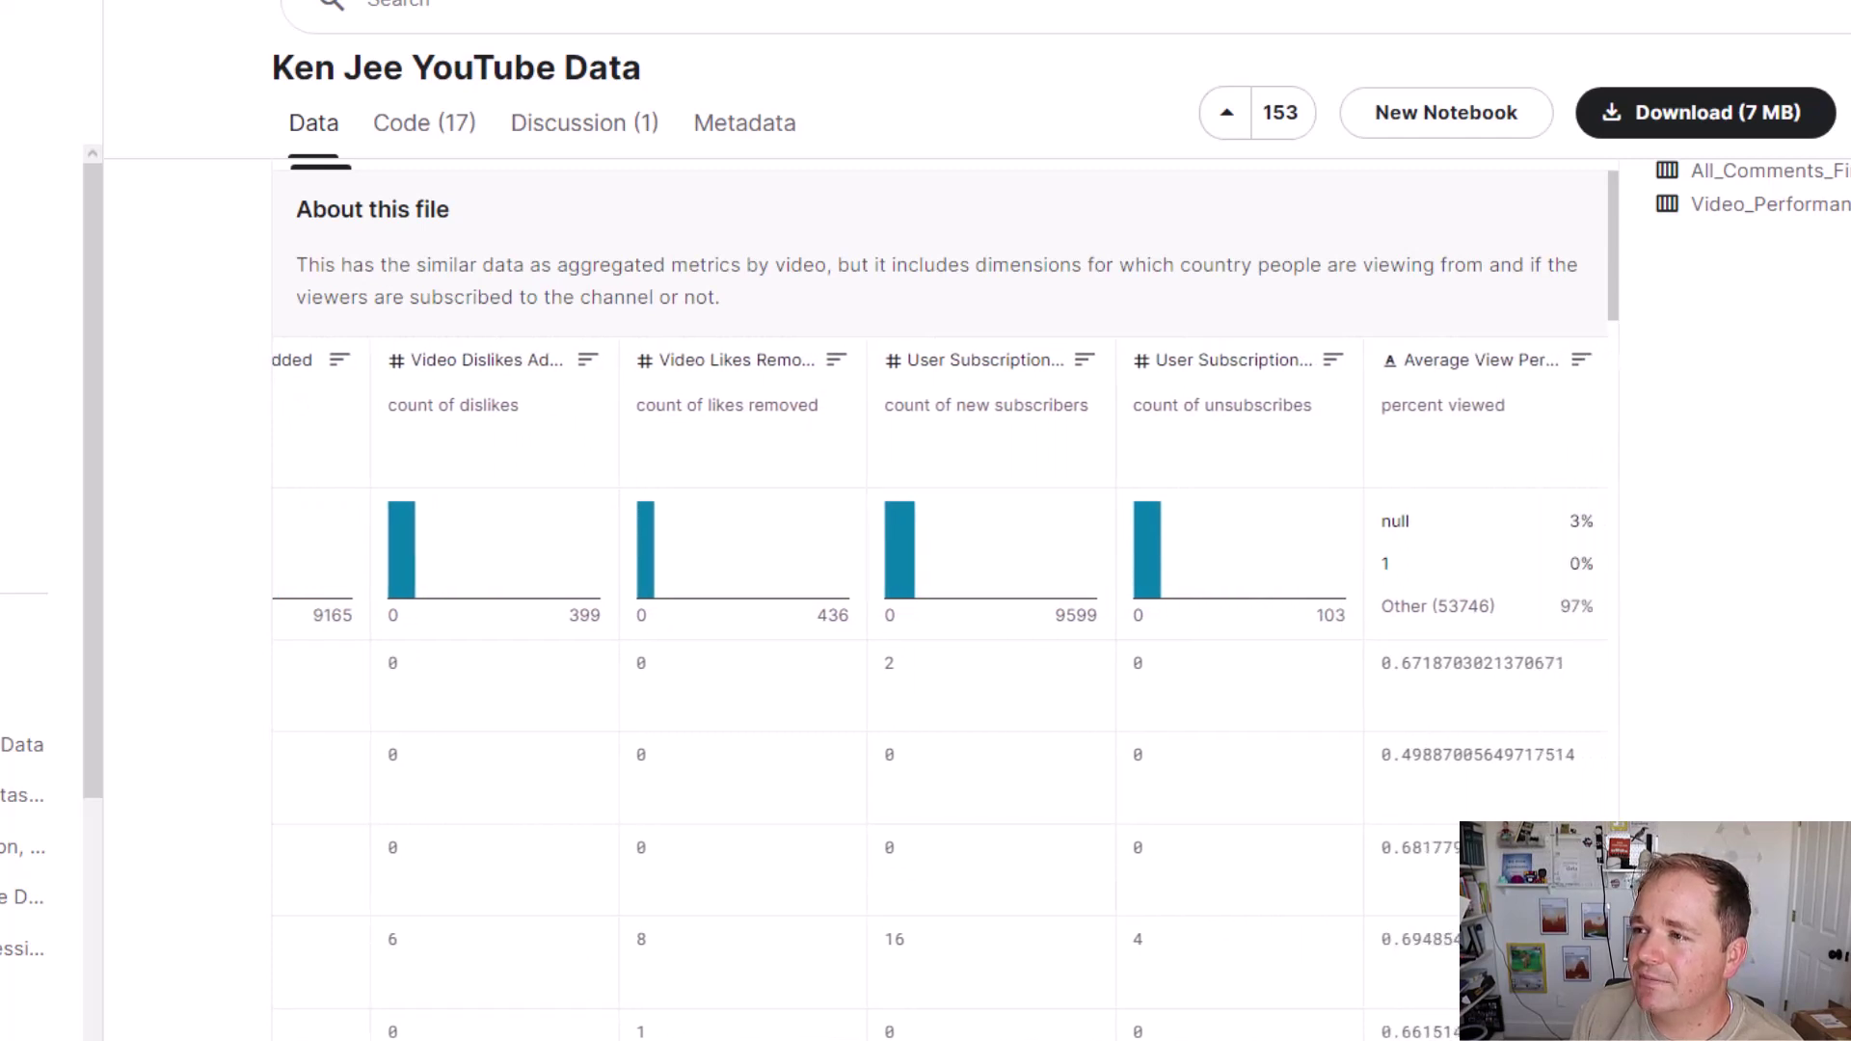
{"action": "scroll", "coordinate": [940, 691], "scroll_direction": "right", "scroll_amount": 1}
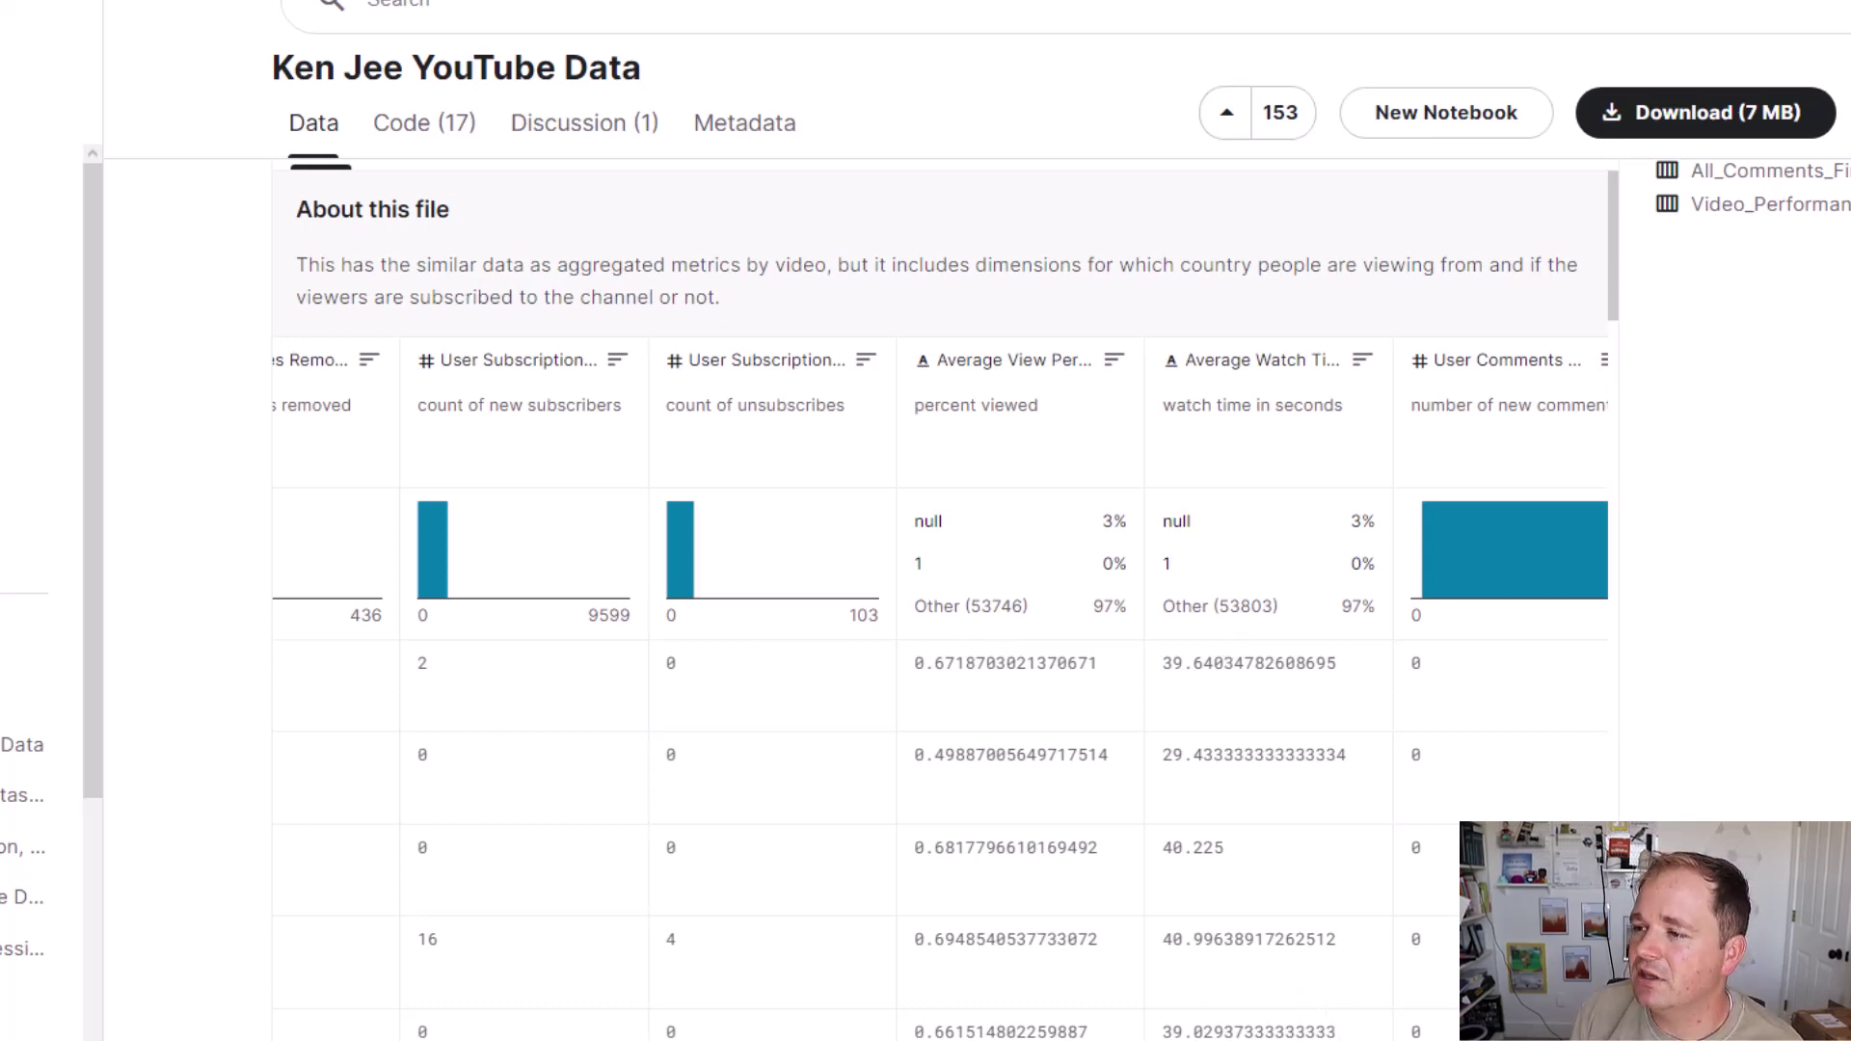
{"action": "scroll", "coordinate": [940, 695], "scroll_direction": "right", "scroll_amount": 1}
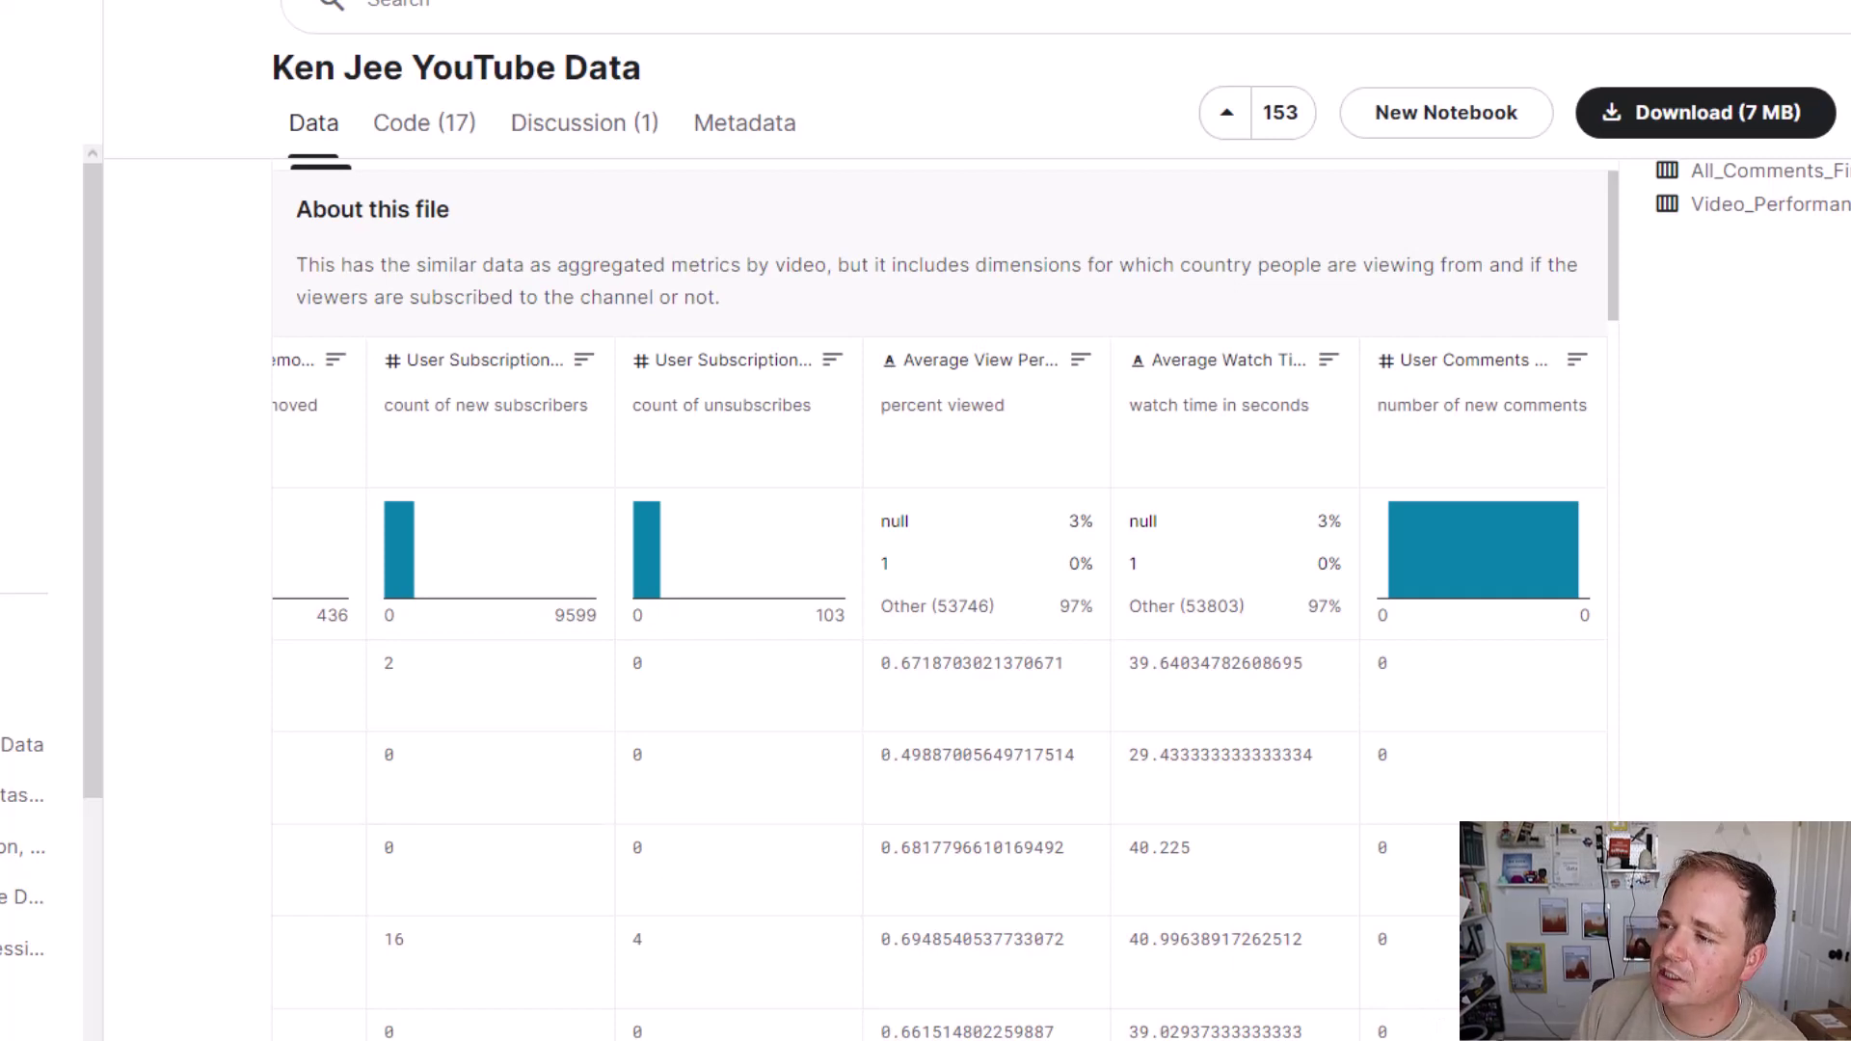
{"action": "left_click_drag", "start_coordinate": [385, 1036], "coordinate": [231, 1022]}
{"action": "left_click", "coordinate": [763, 906]}
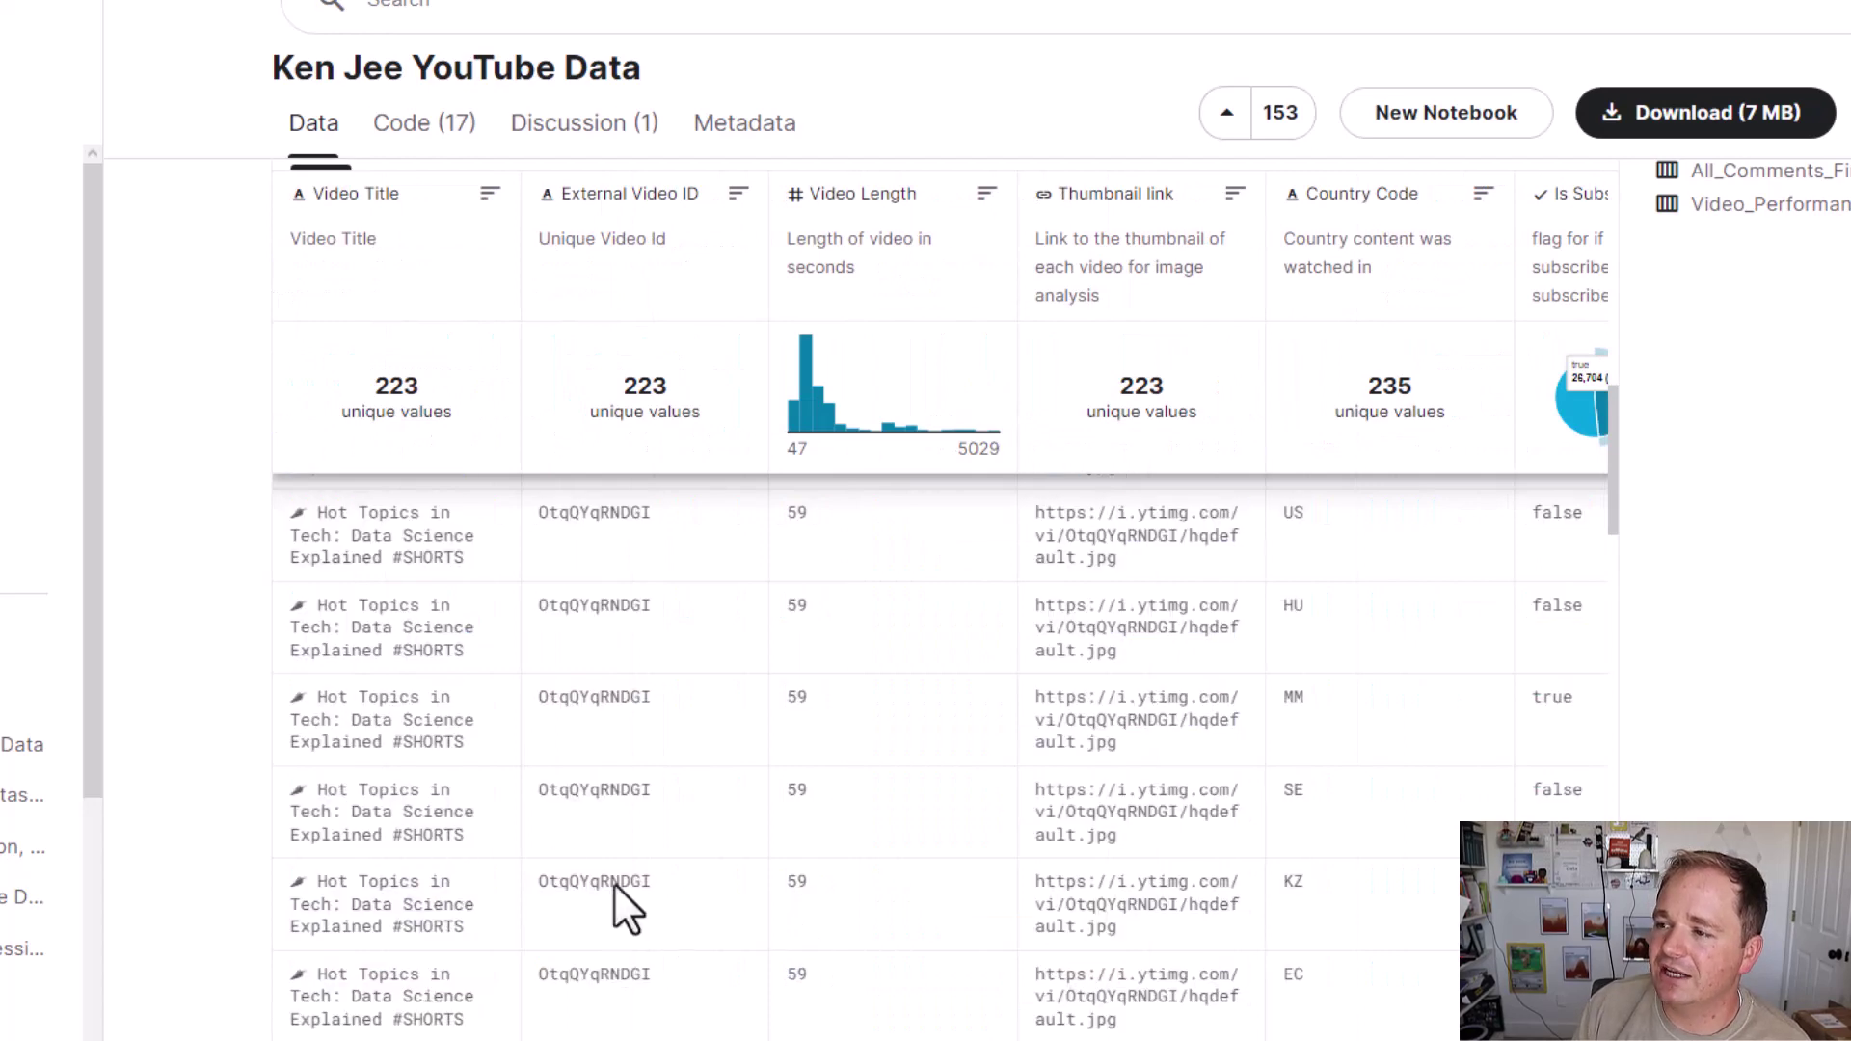
{"action": "scroll", "coordinate": [1433, 909], "scroll_direction": "up", "scroll_amount": 5}
{"action": "scroll", "coordinate": [1836, 694], "scroll_direction": "up", "scroll_amount": 2}
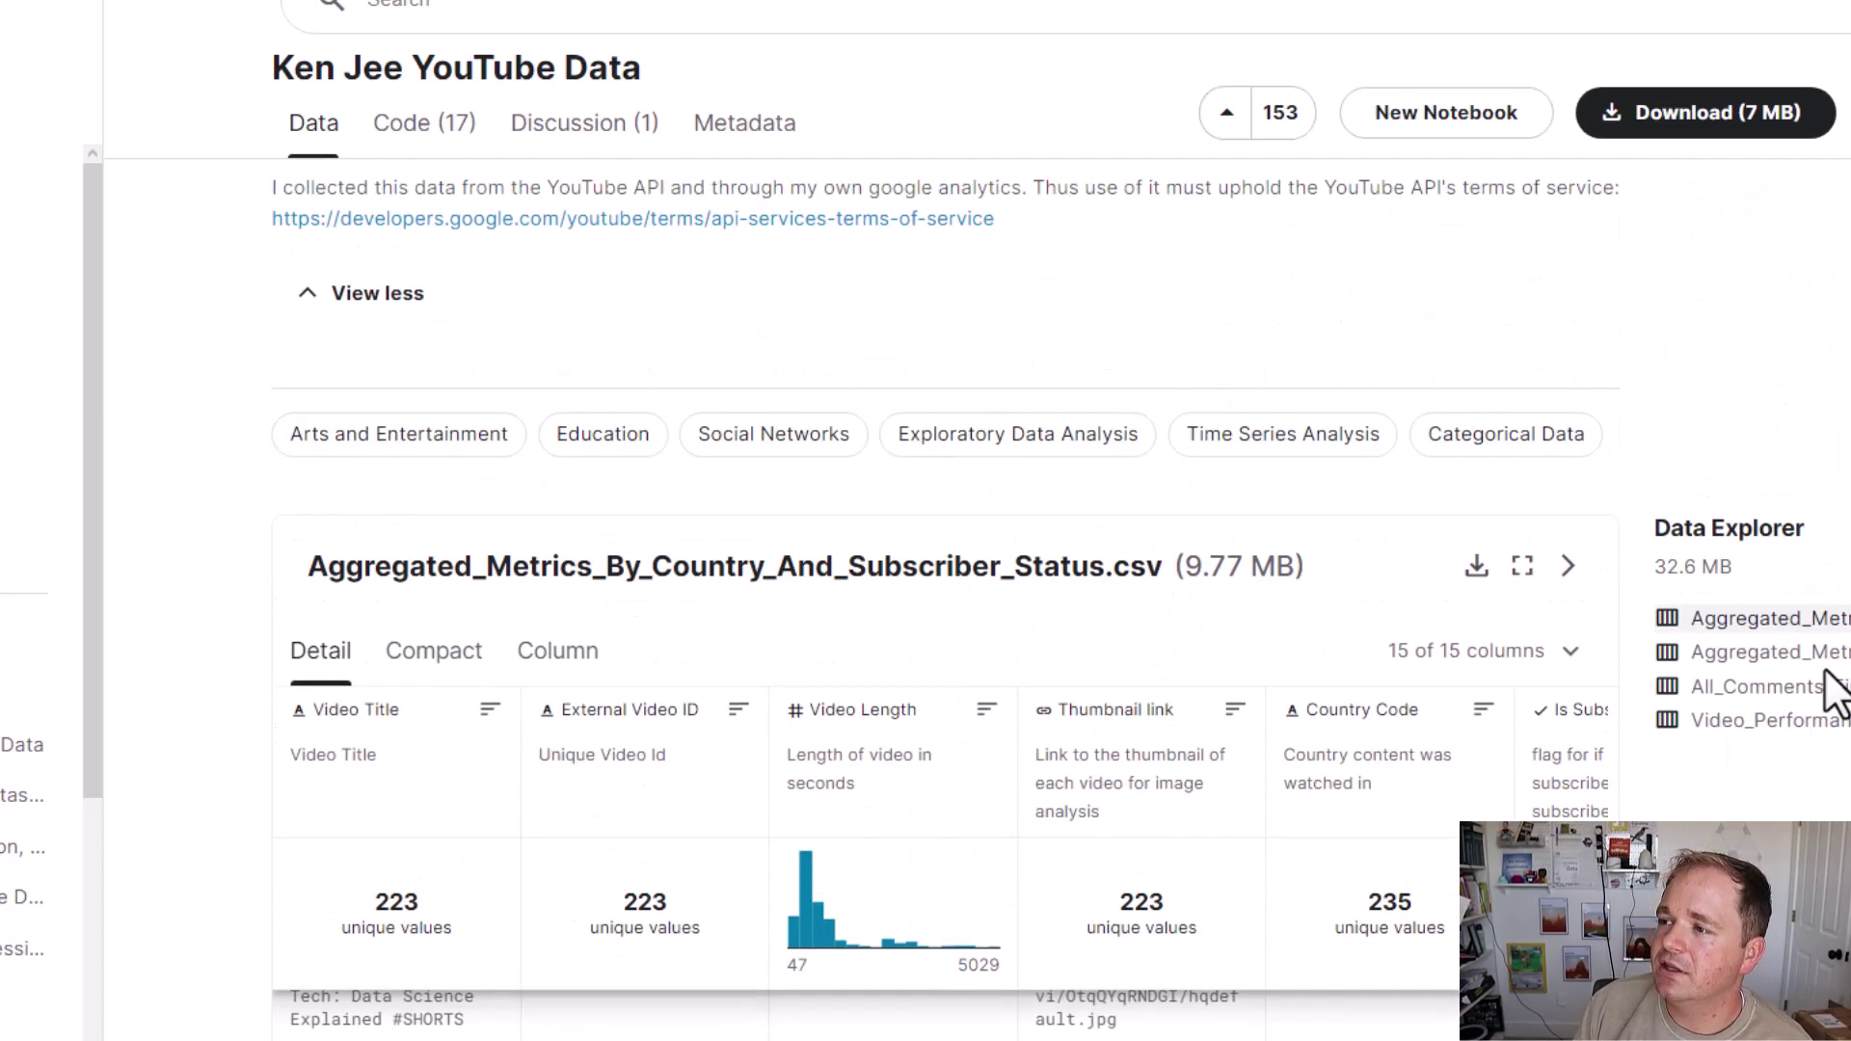
Step: Preview Aggregated_Metrics_By_Video.csv and scroll its columns right to the RPM (USD) description
{"action": "left_click", "coordinate": [1793, 652]}
{"action": "scroll", "coordinate": [1033, 495], "scroll_direction": "down", "scroll_amount": 4}
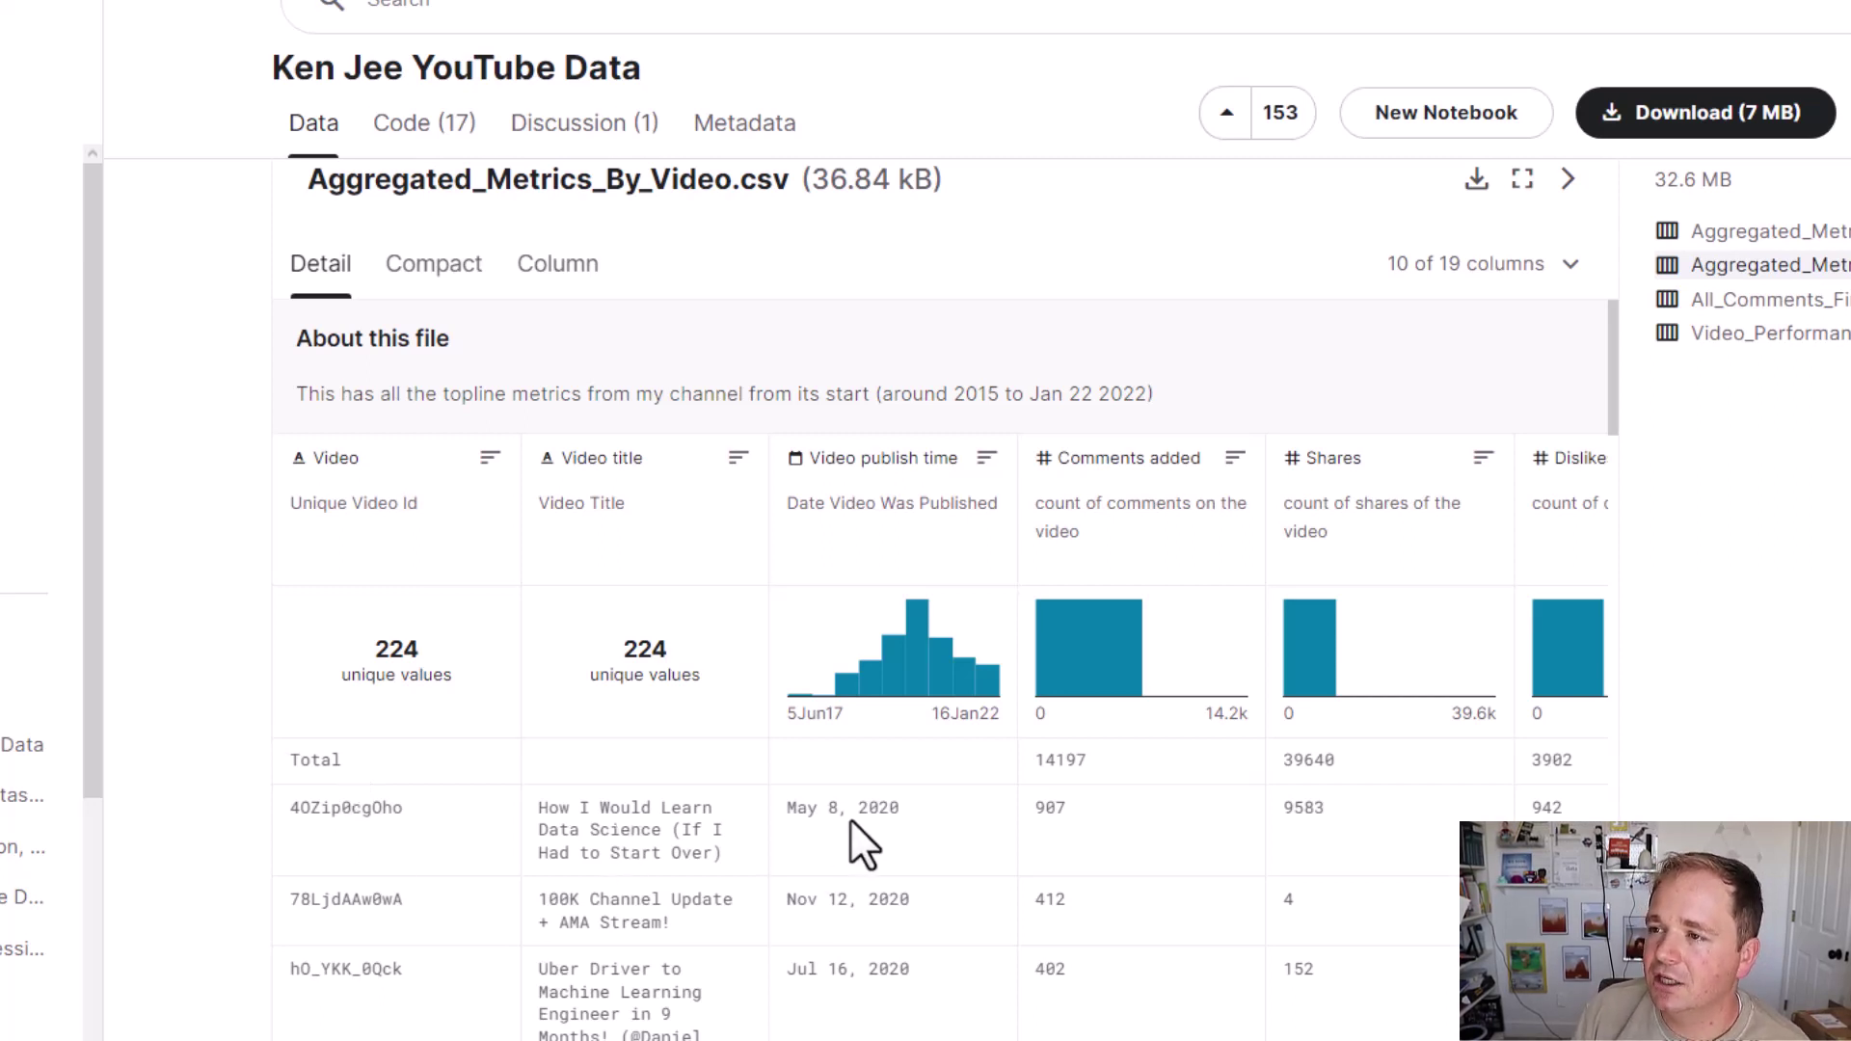
{"action": "scroll", "coordinate": [1513, 800], "scroll_direction": "down", "scroll_amount": 3}
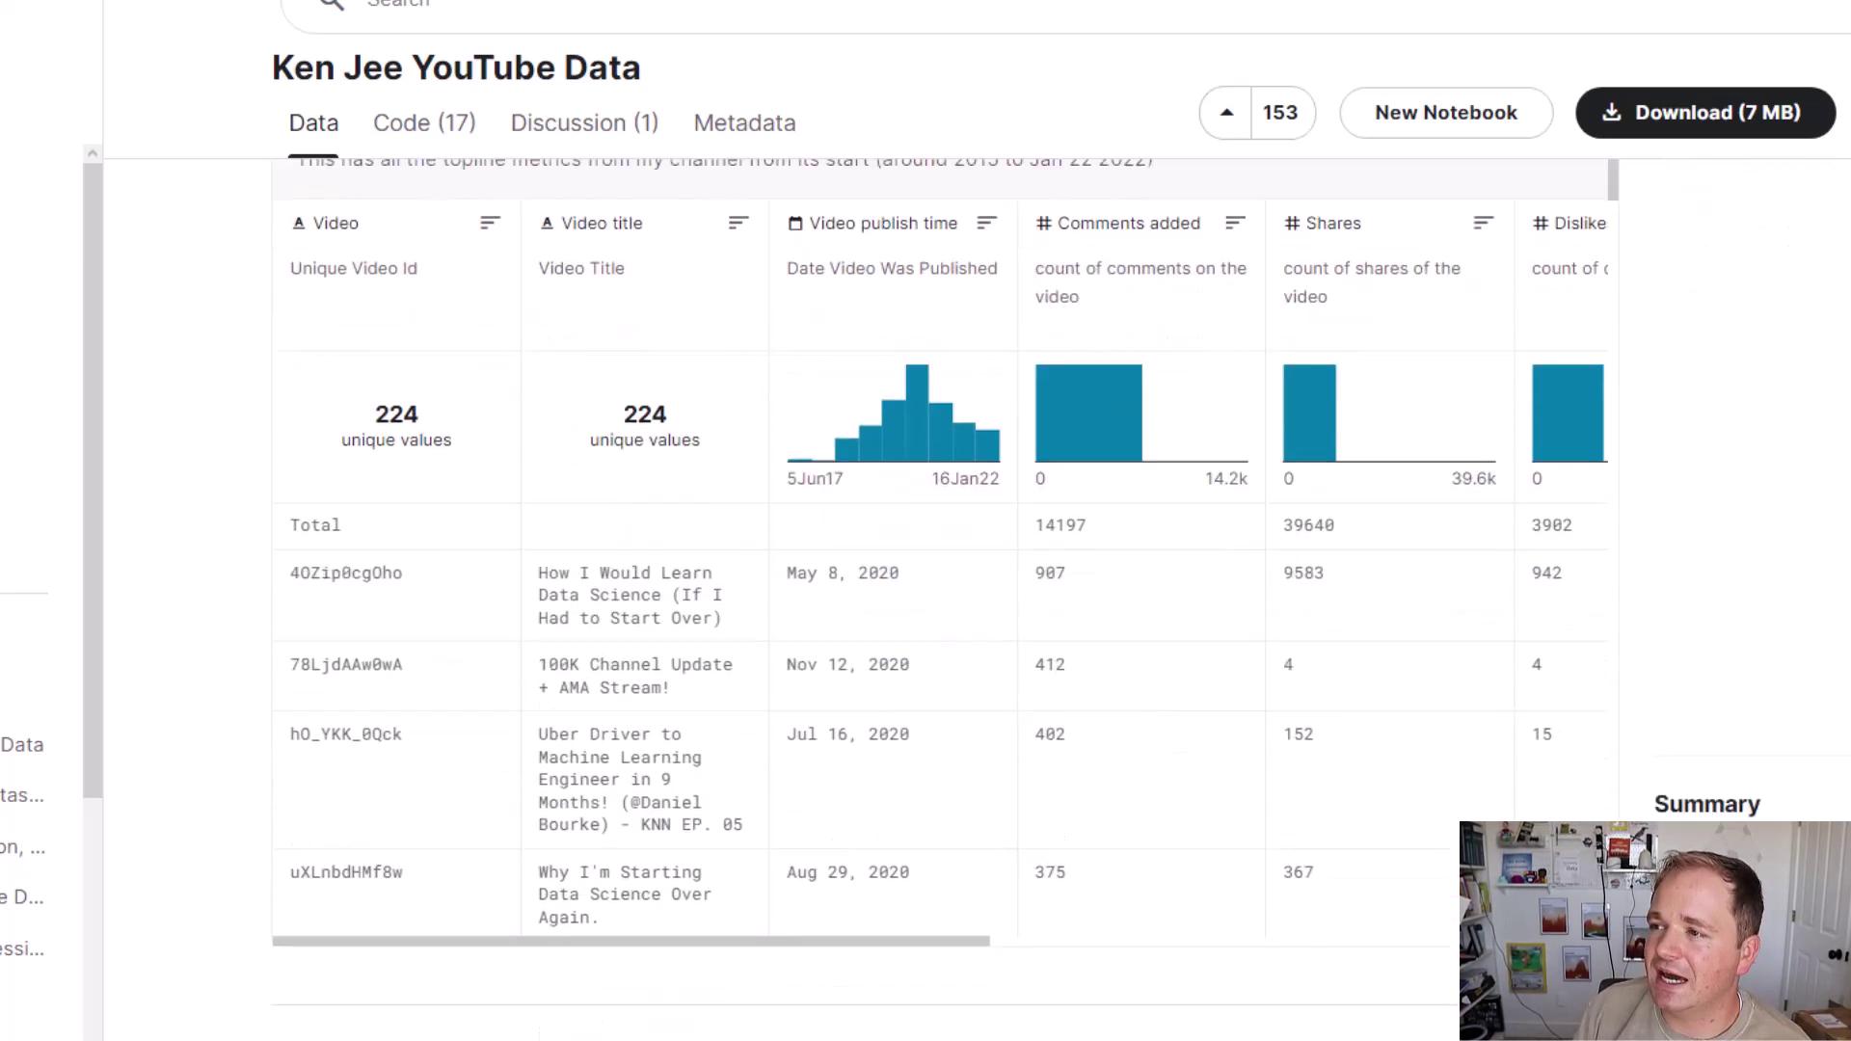
{"action": "scroll", "coordinate": [1045, 962], "scroll_direction": "up", "scroll_amount": 1}
{"action": "scroll", "coordinate": [935, 1037], "scroll_direction": "right", "scroll_amount": 3}
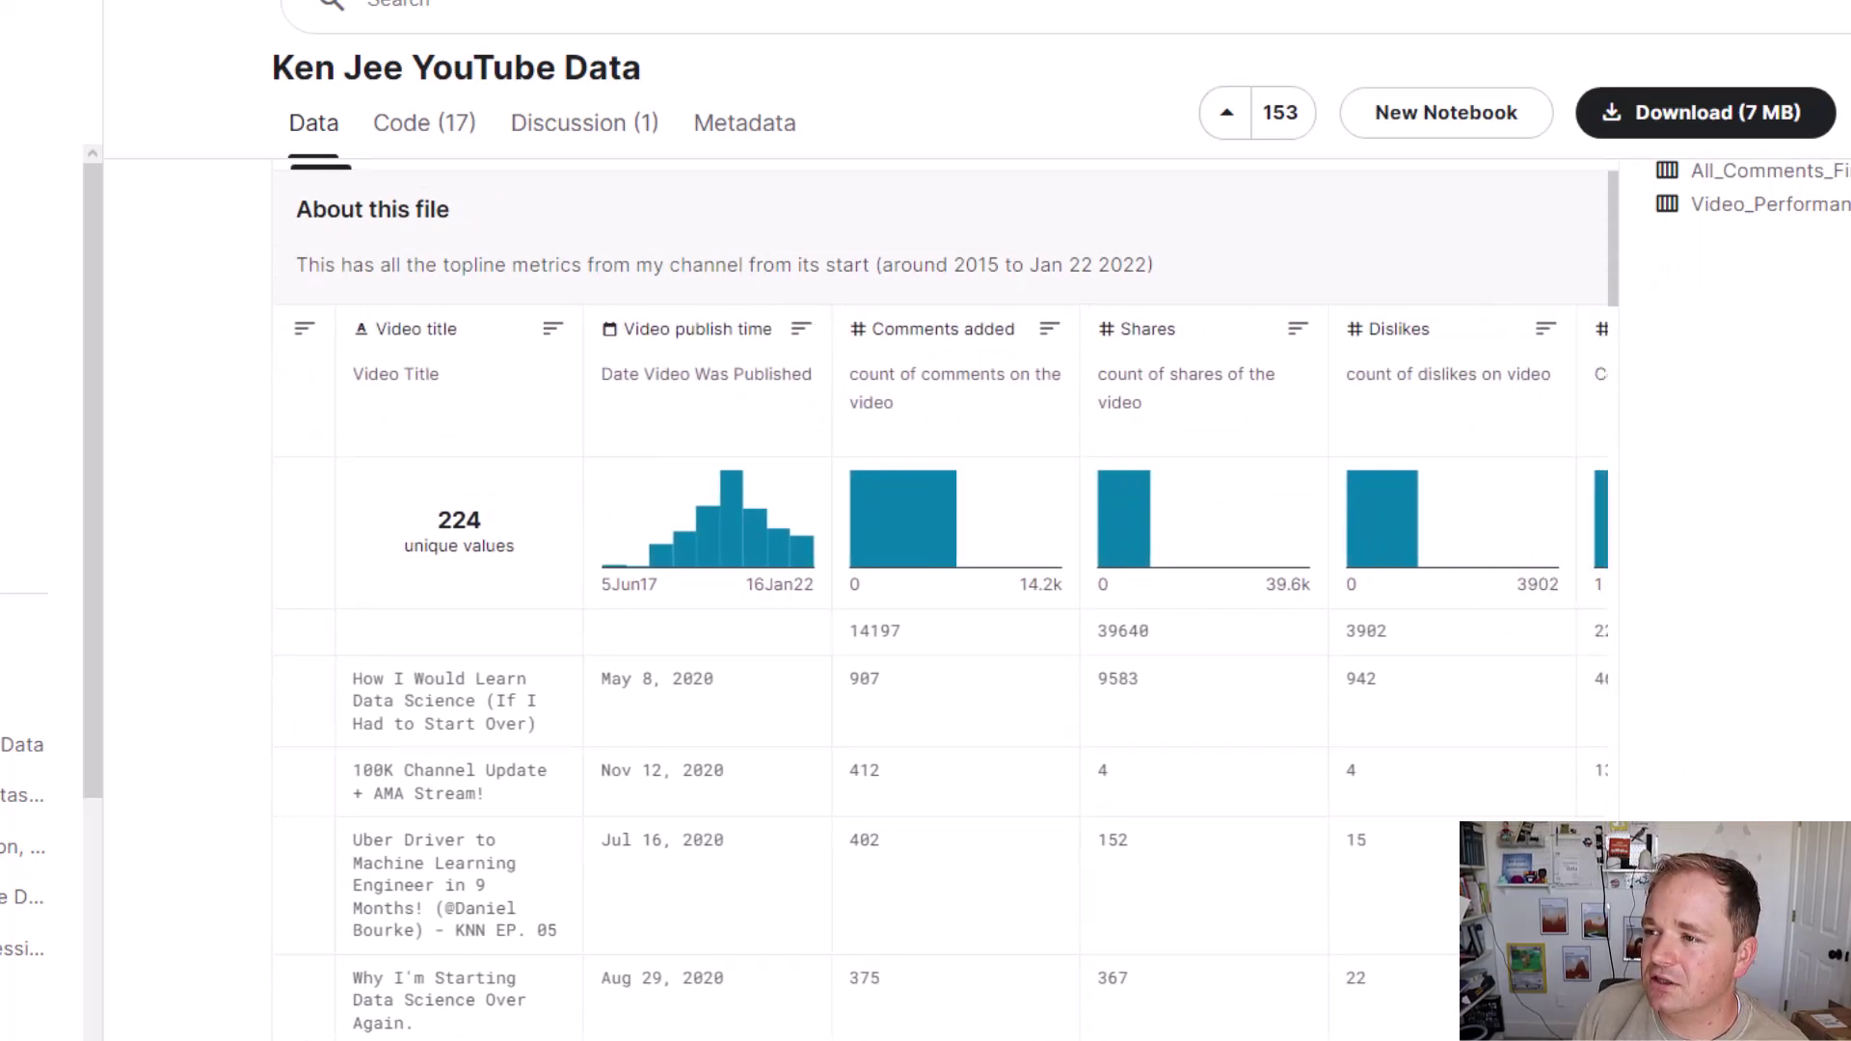
{"action": "scroll", "coordinate": [935, 1037], "scroll_direction": "right", "scroll_amount": 7}
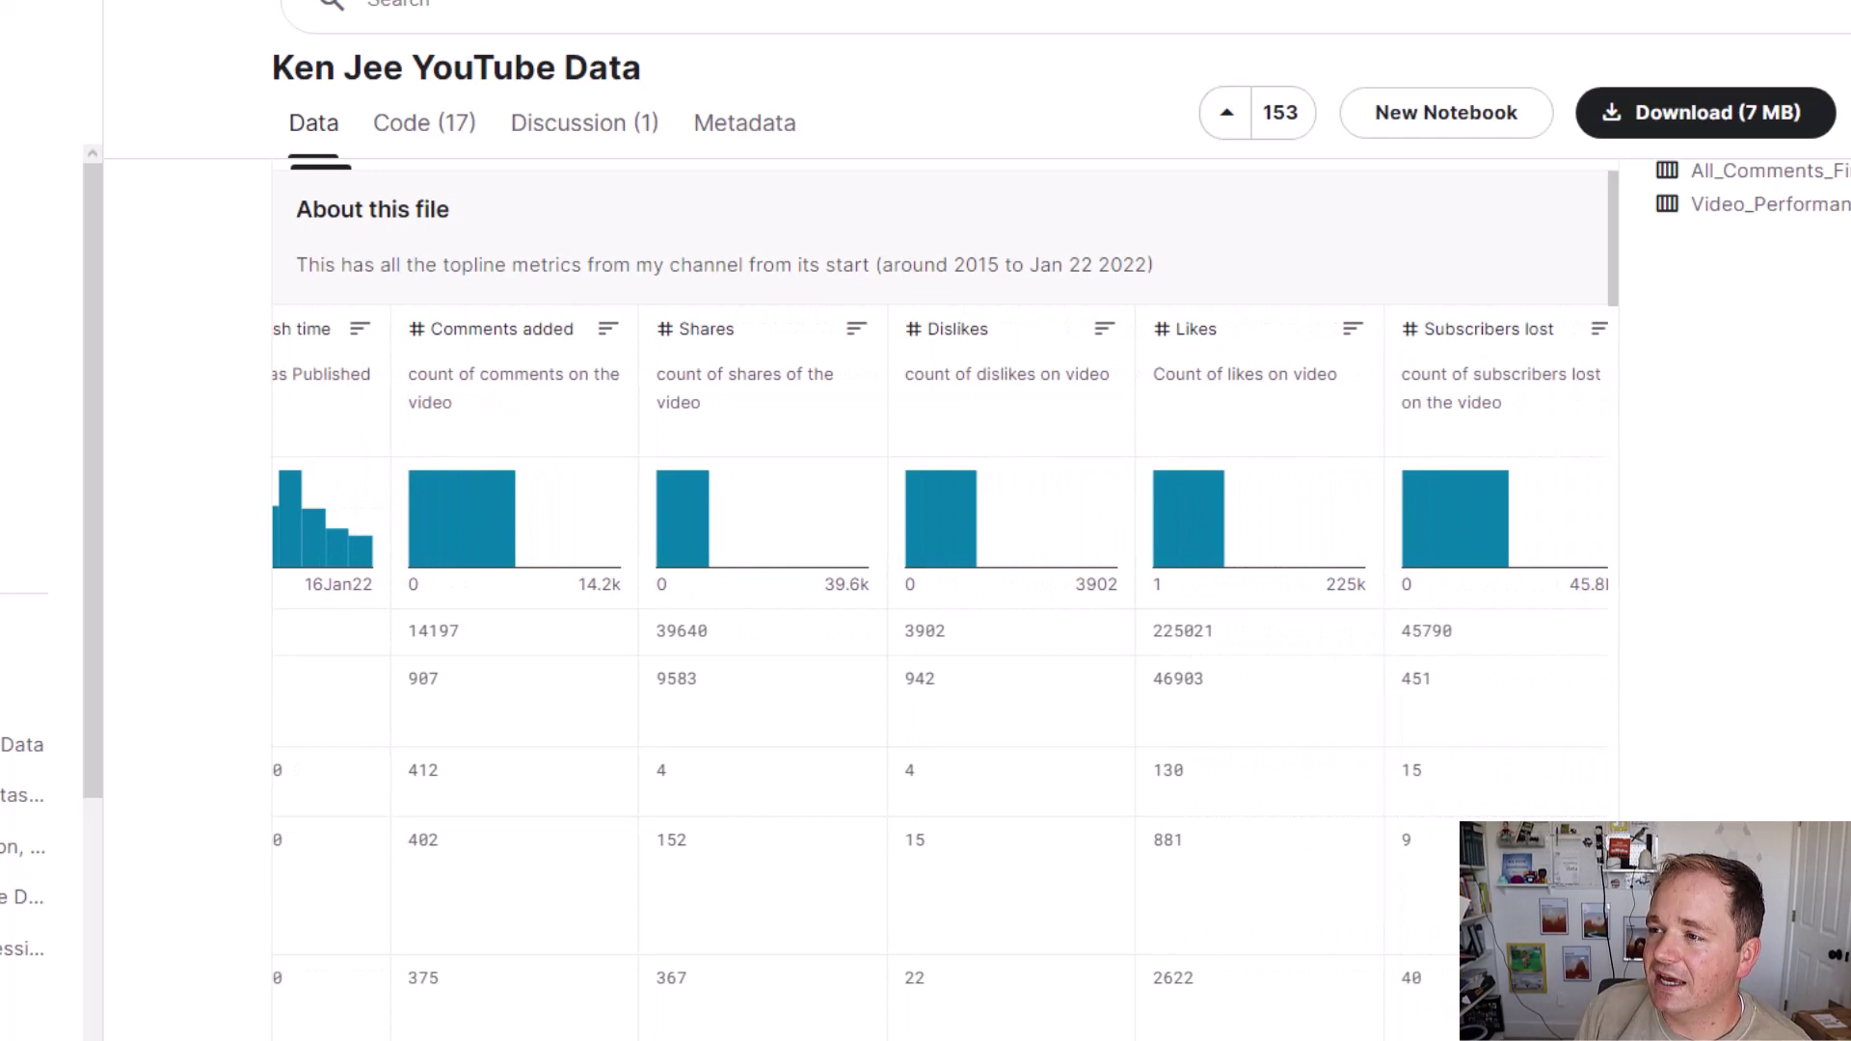
{"action": "scroll", "coordinate": [935, 1037], "scroll_direction": "right", "scroll_amount": 8}
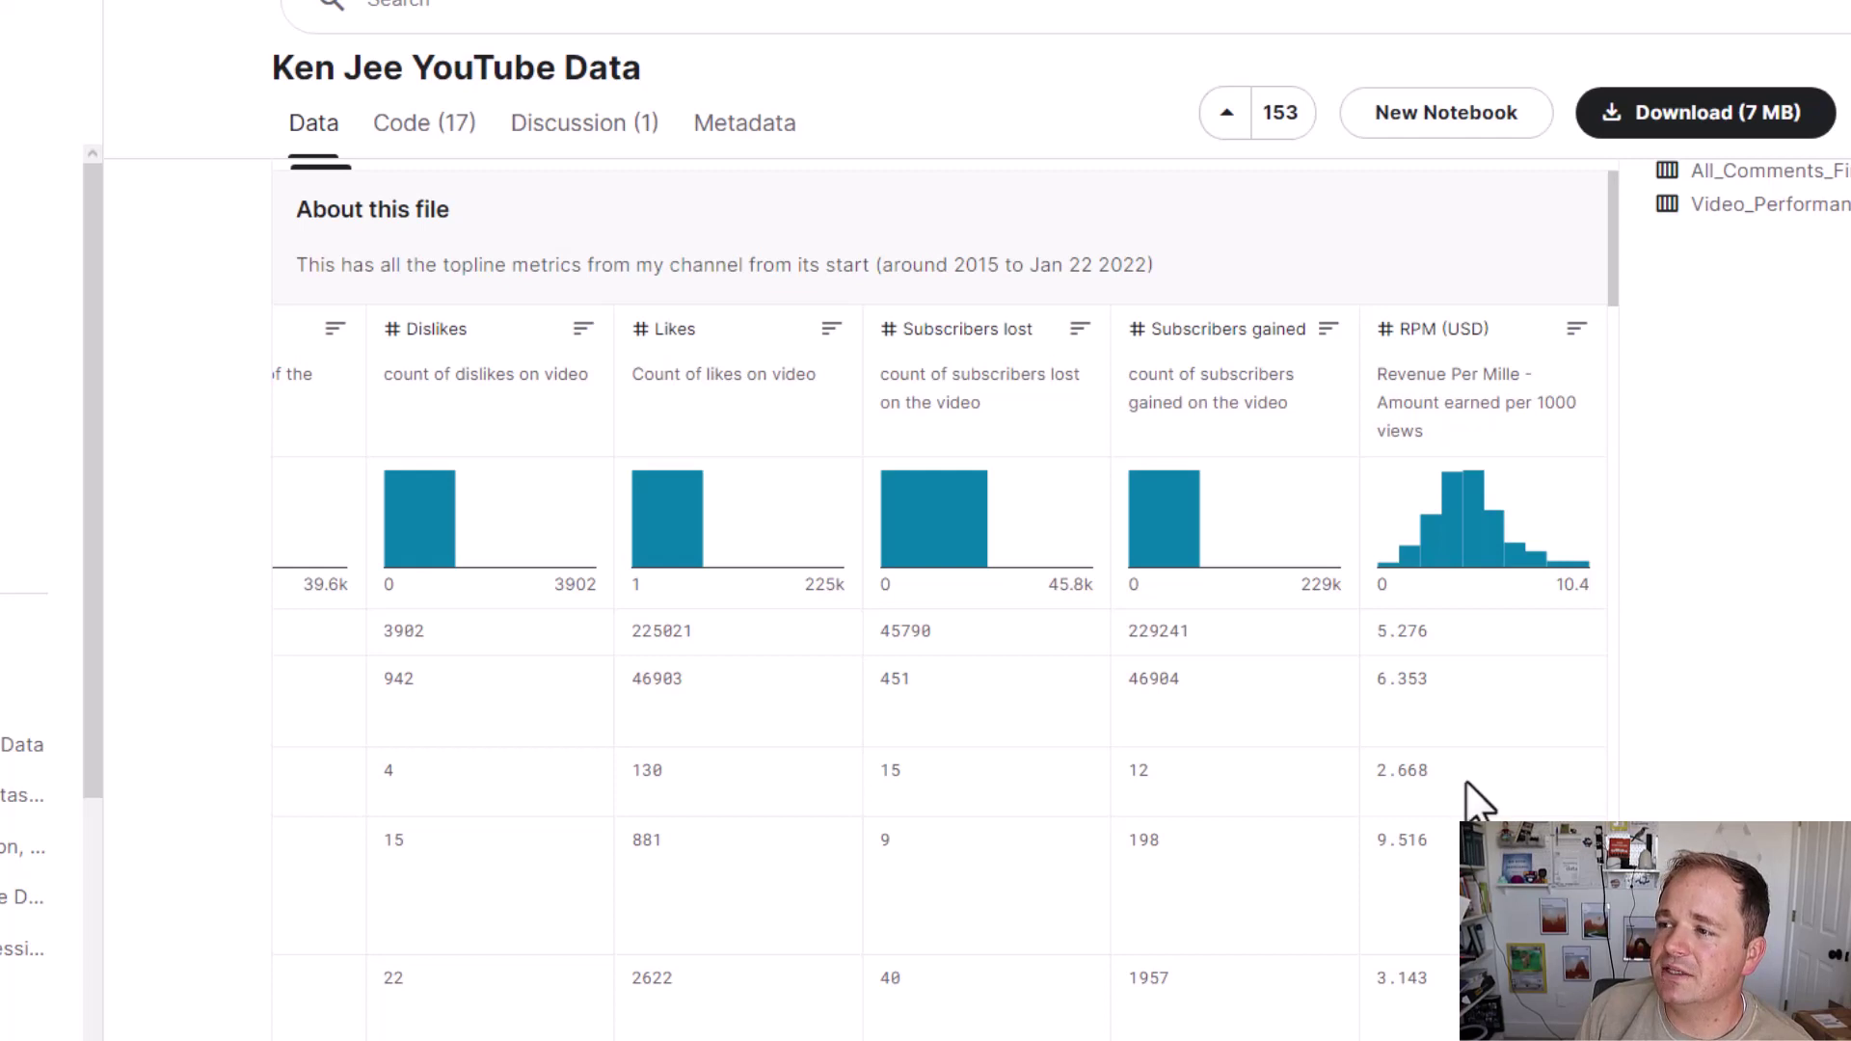
{"action": "mouse_move", "coordinate": [1428, 525]}
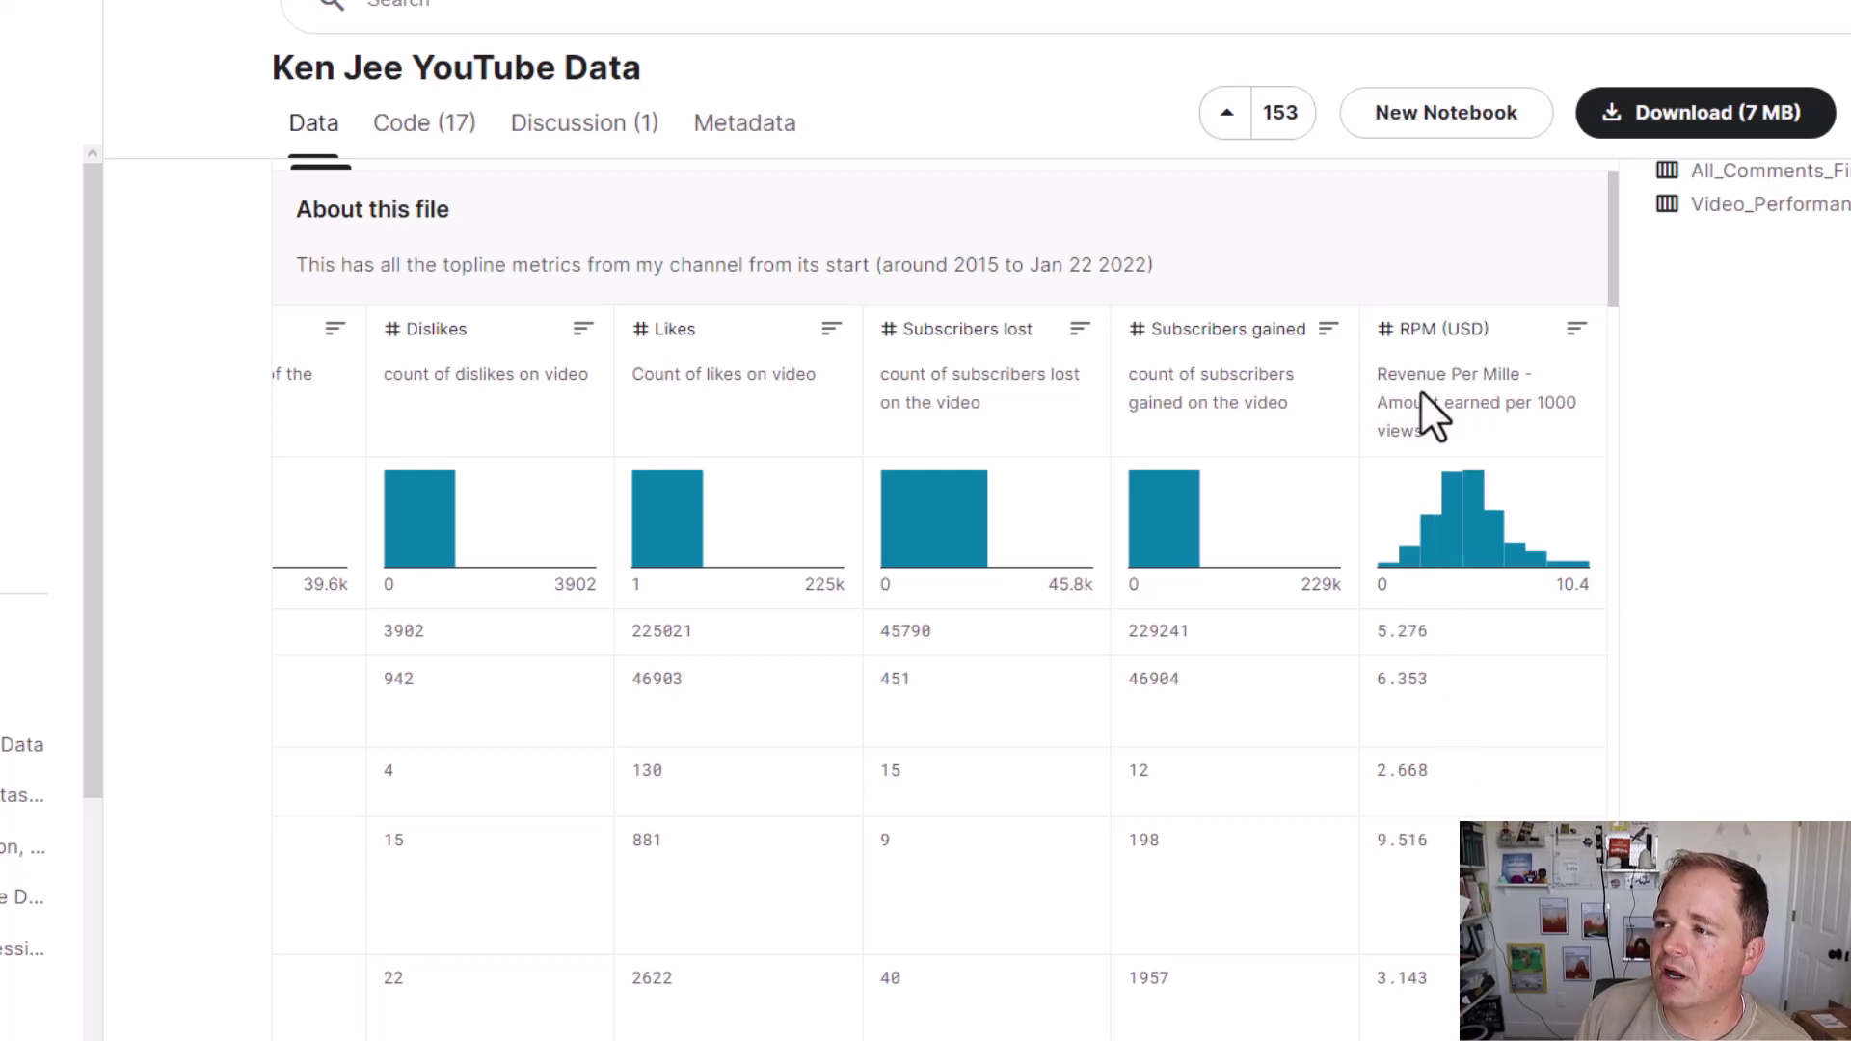
{"action": "left_click_drag", "start_coordinate": [1441, 402], "coordinate": [1425, 434]}
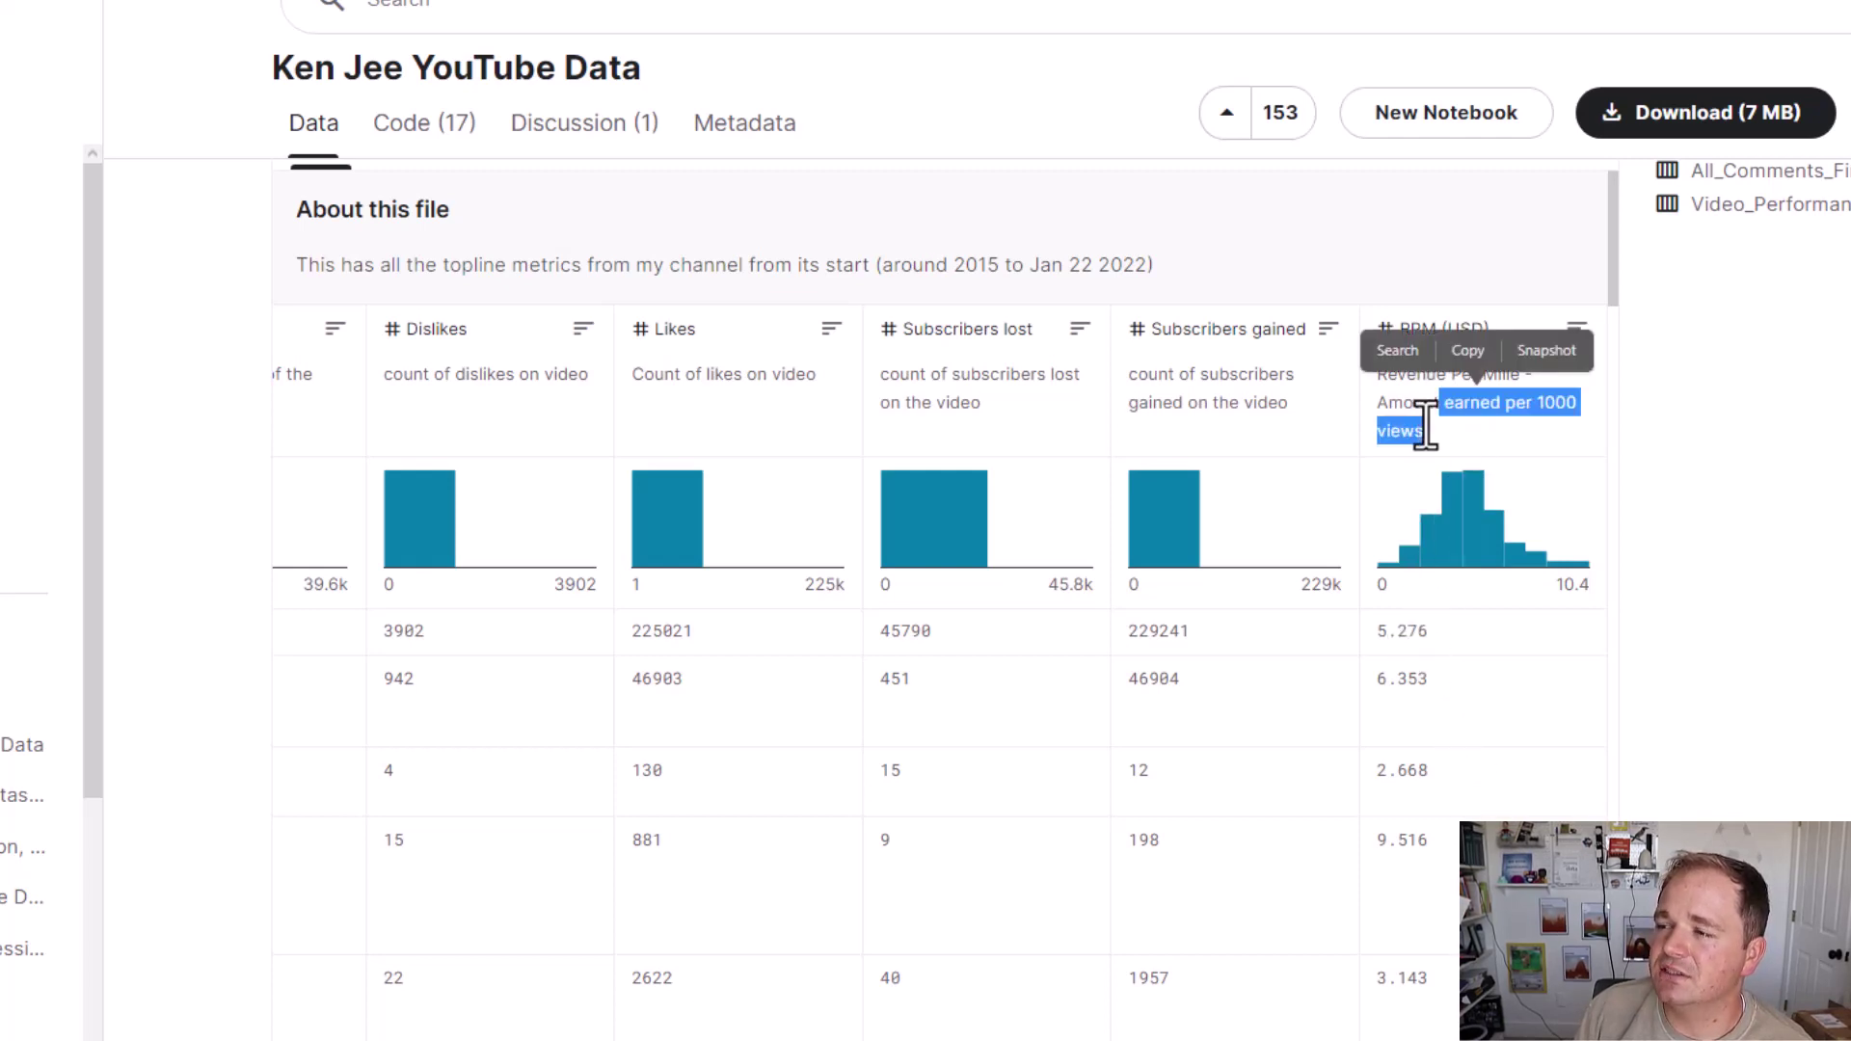
{"action": "left_click", "coordinate": [1424, 438]}
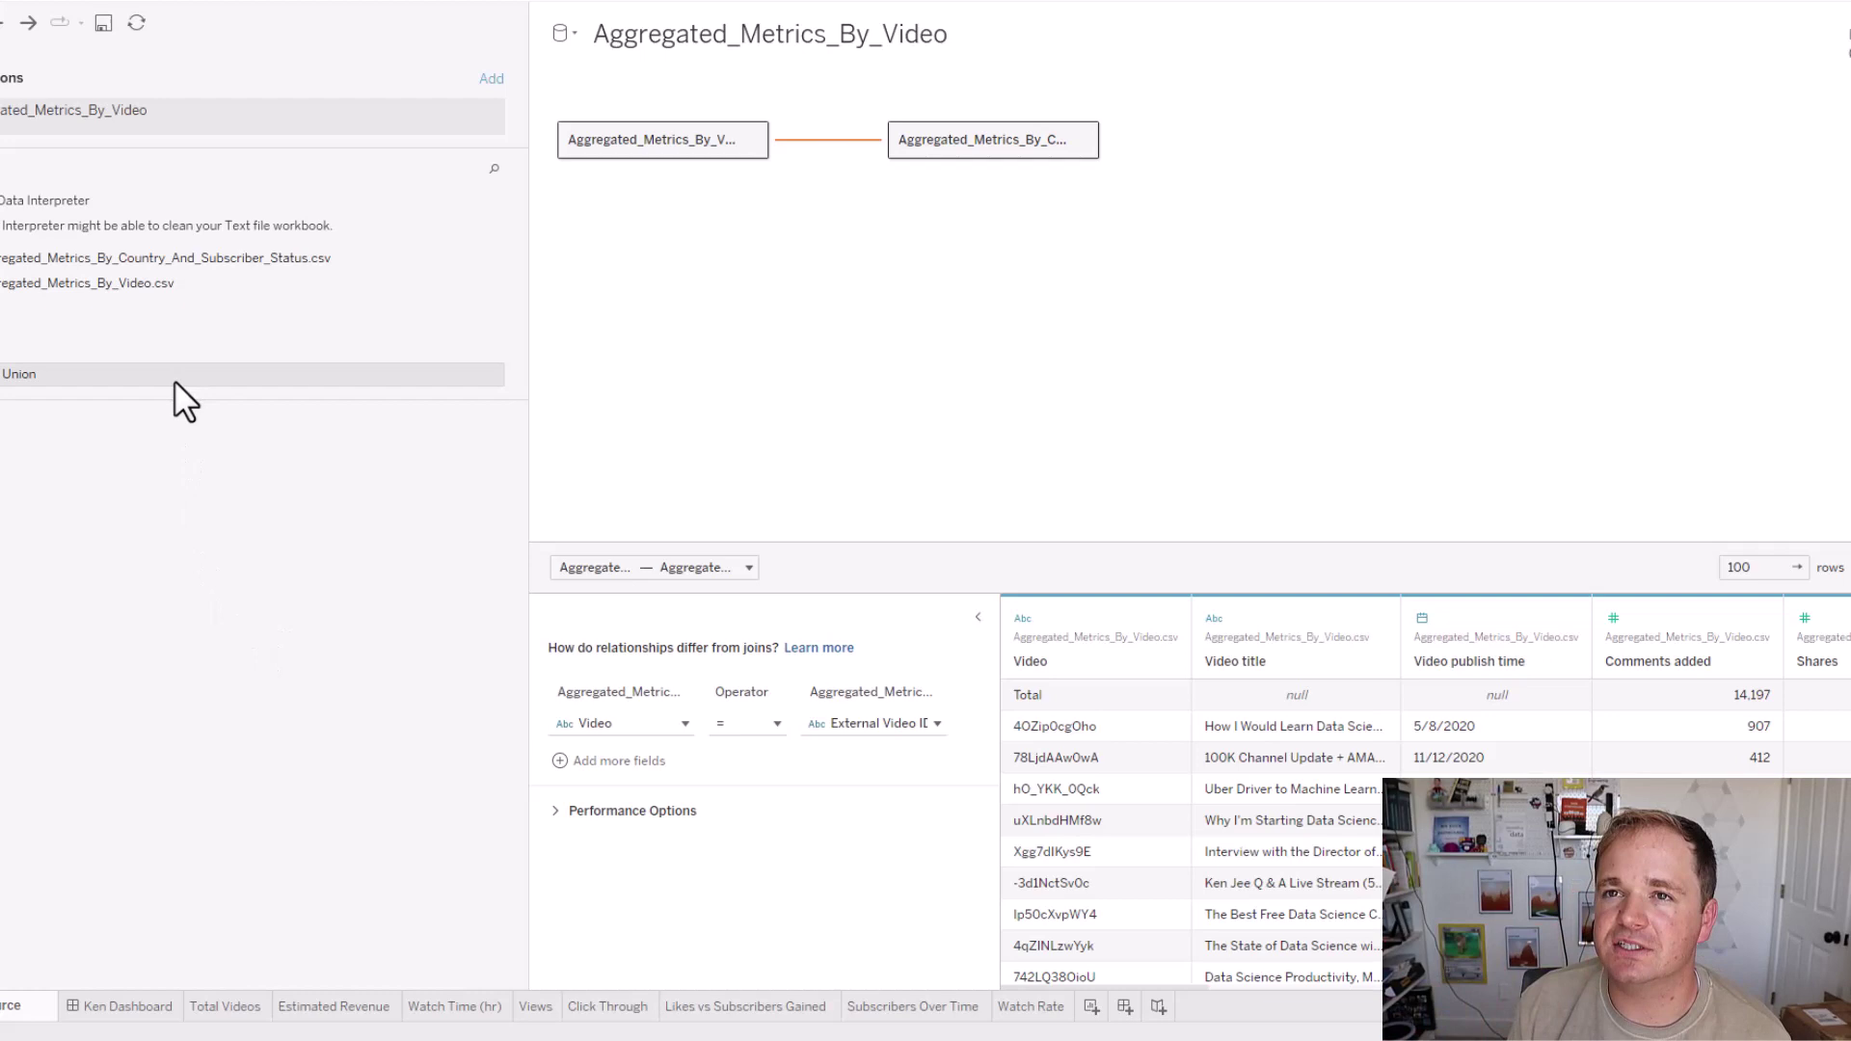
Step: Start a new data source from the Data menu and choose Text file
{"action": "left_click", "coordinate": [8, 3]}
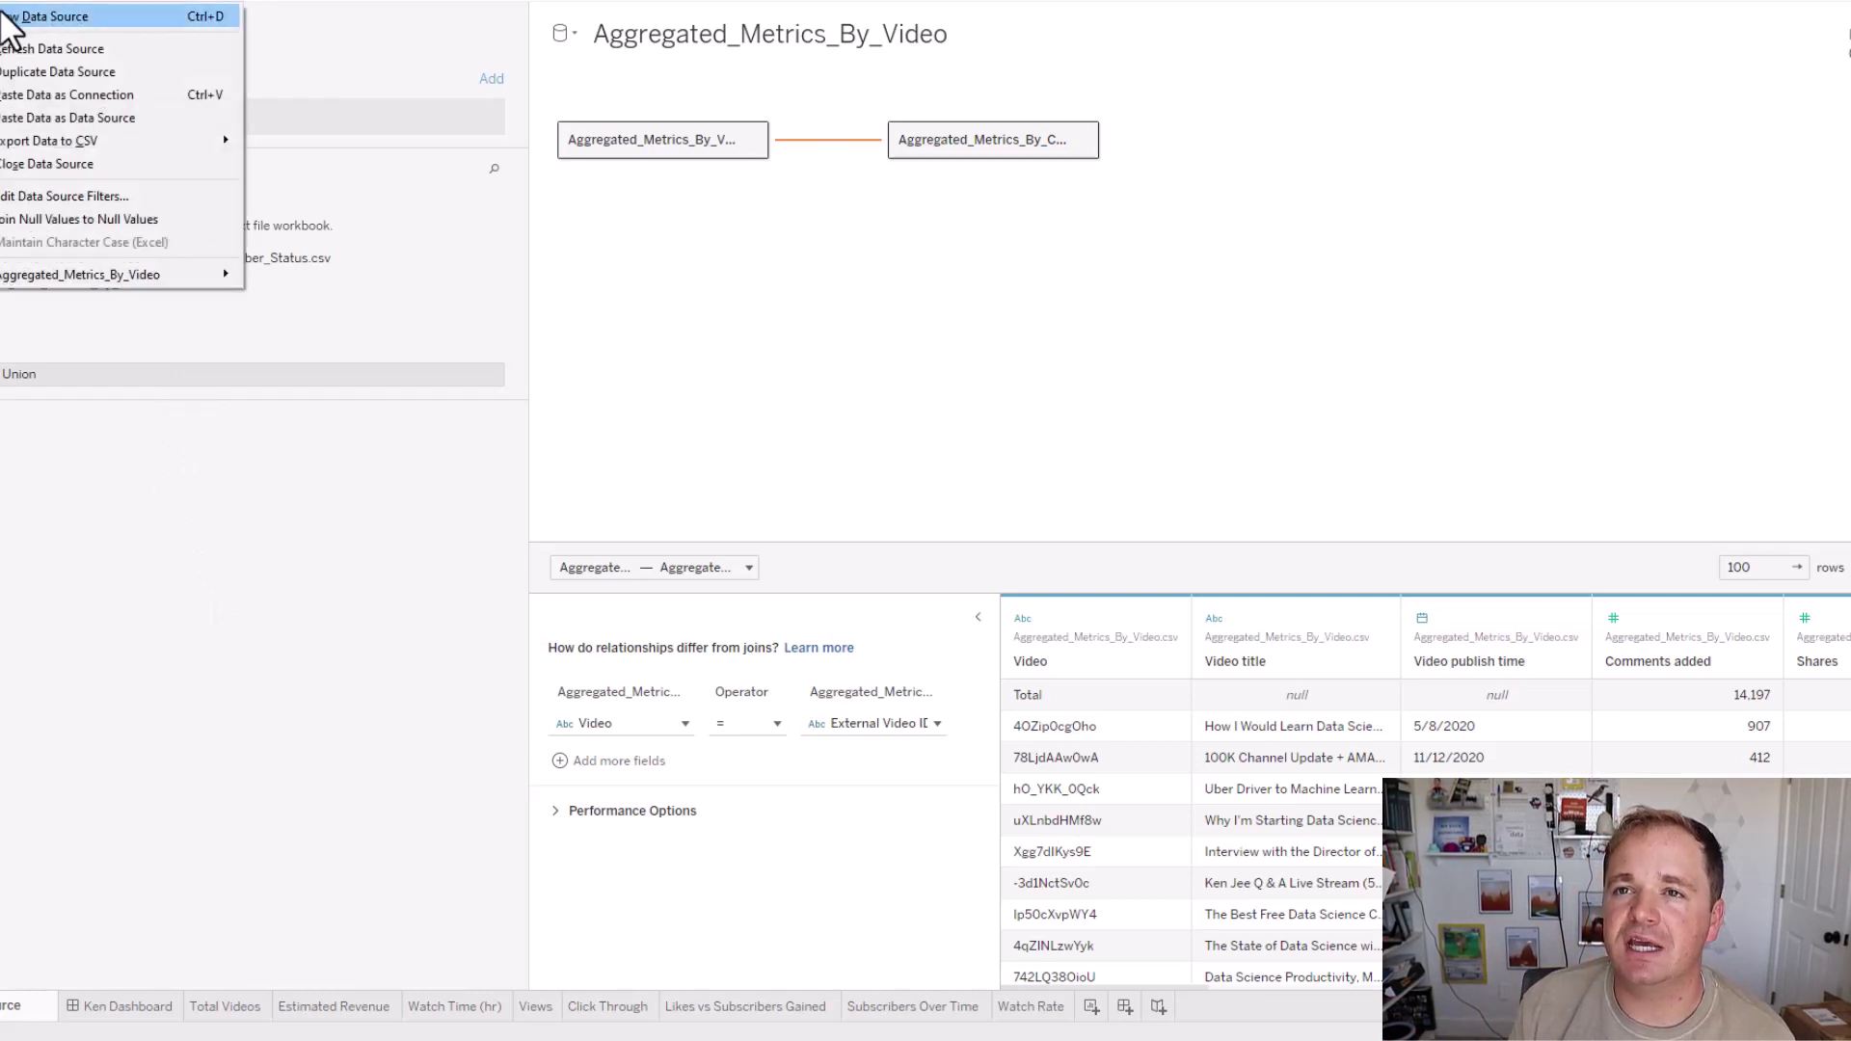
{"action": "left_click", "coordinate": [14, 14]}
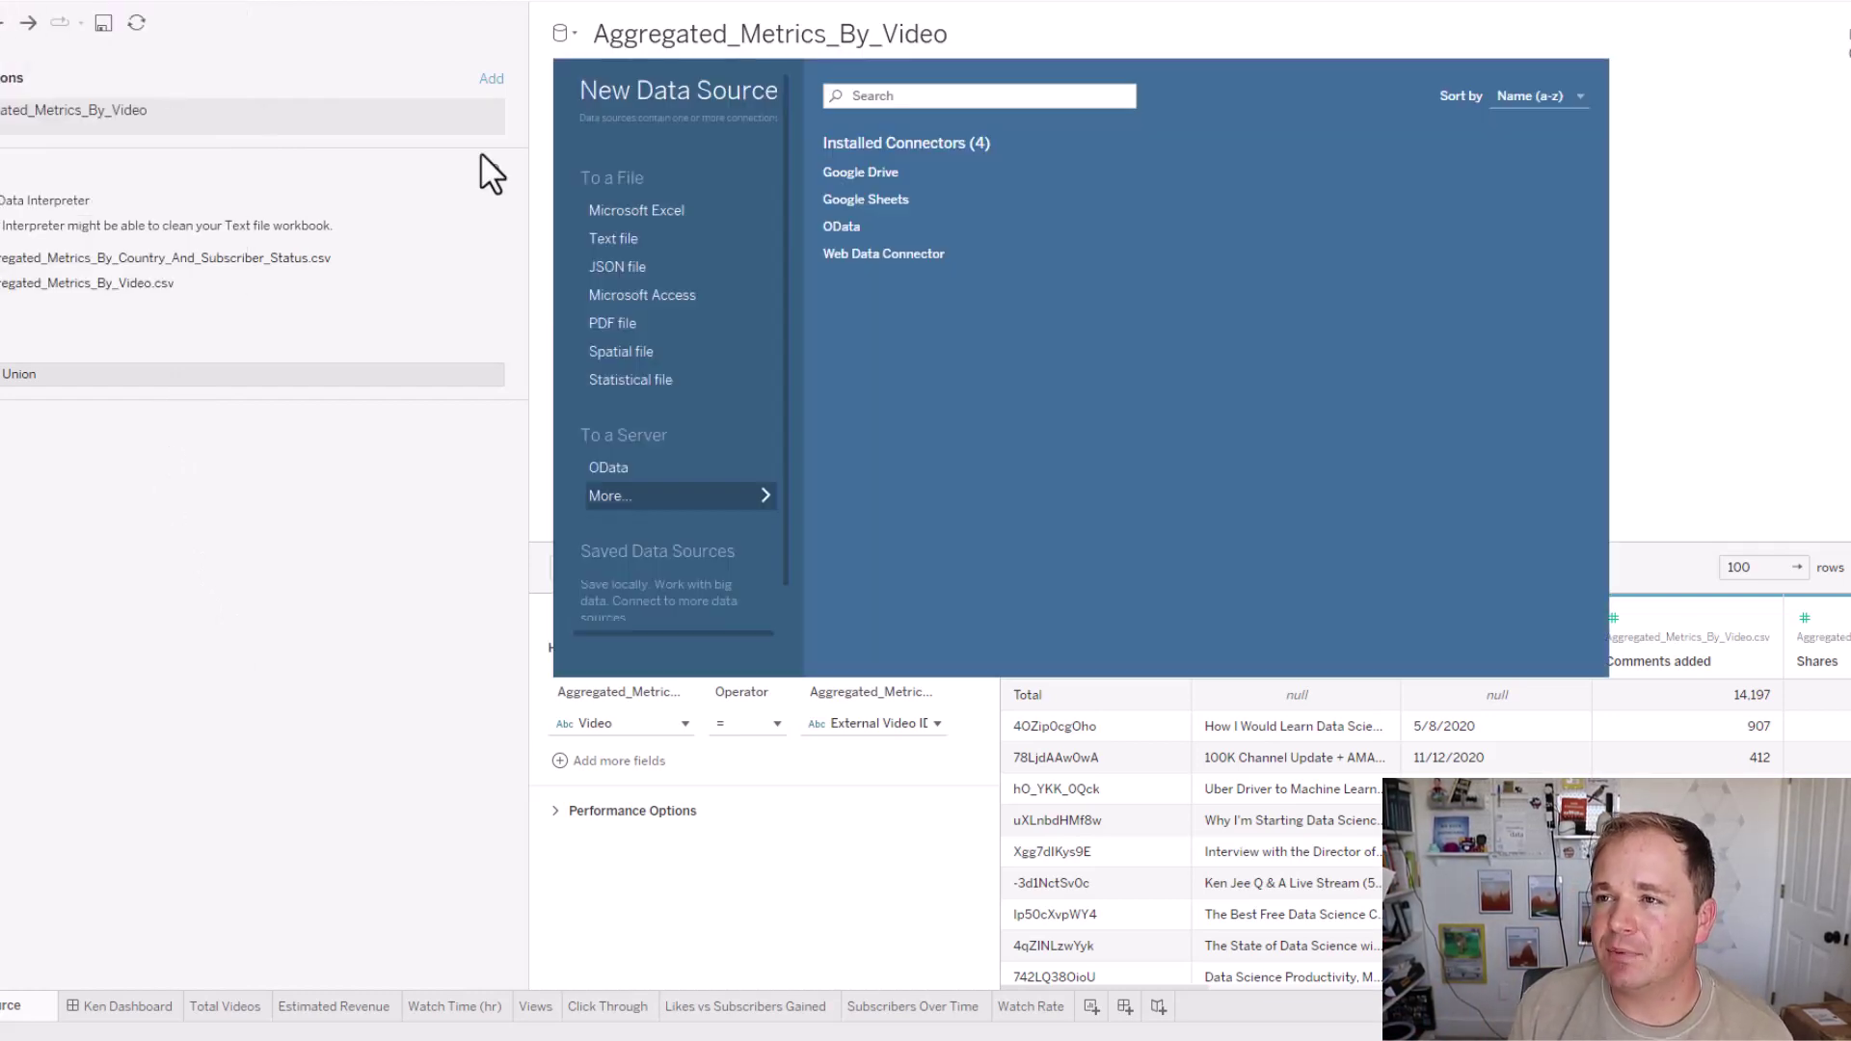
{"action": "key", "text": "Escape"}
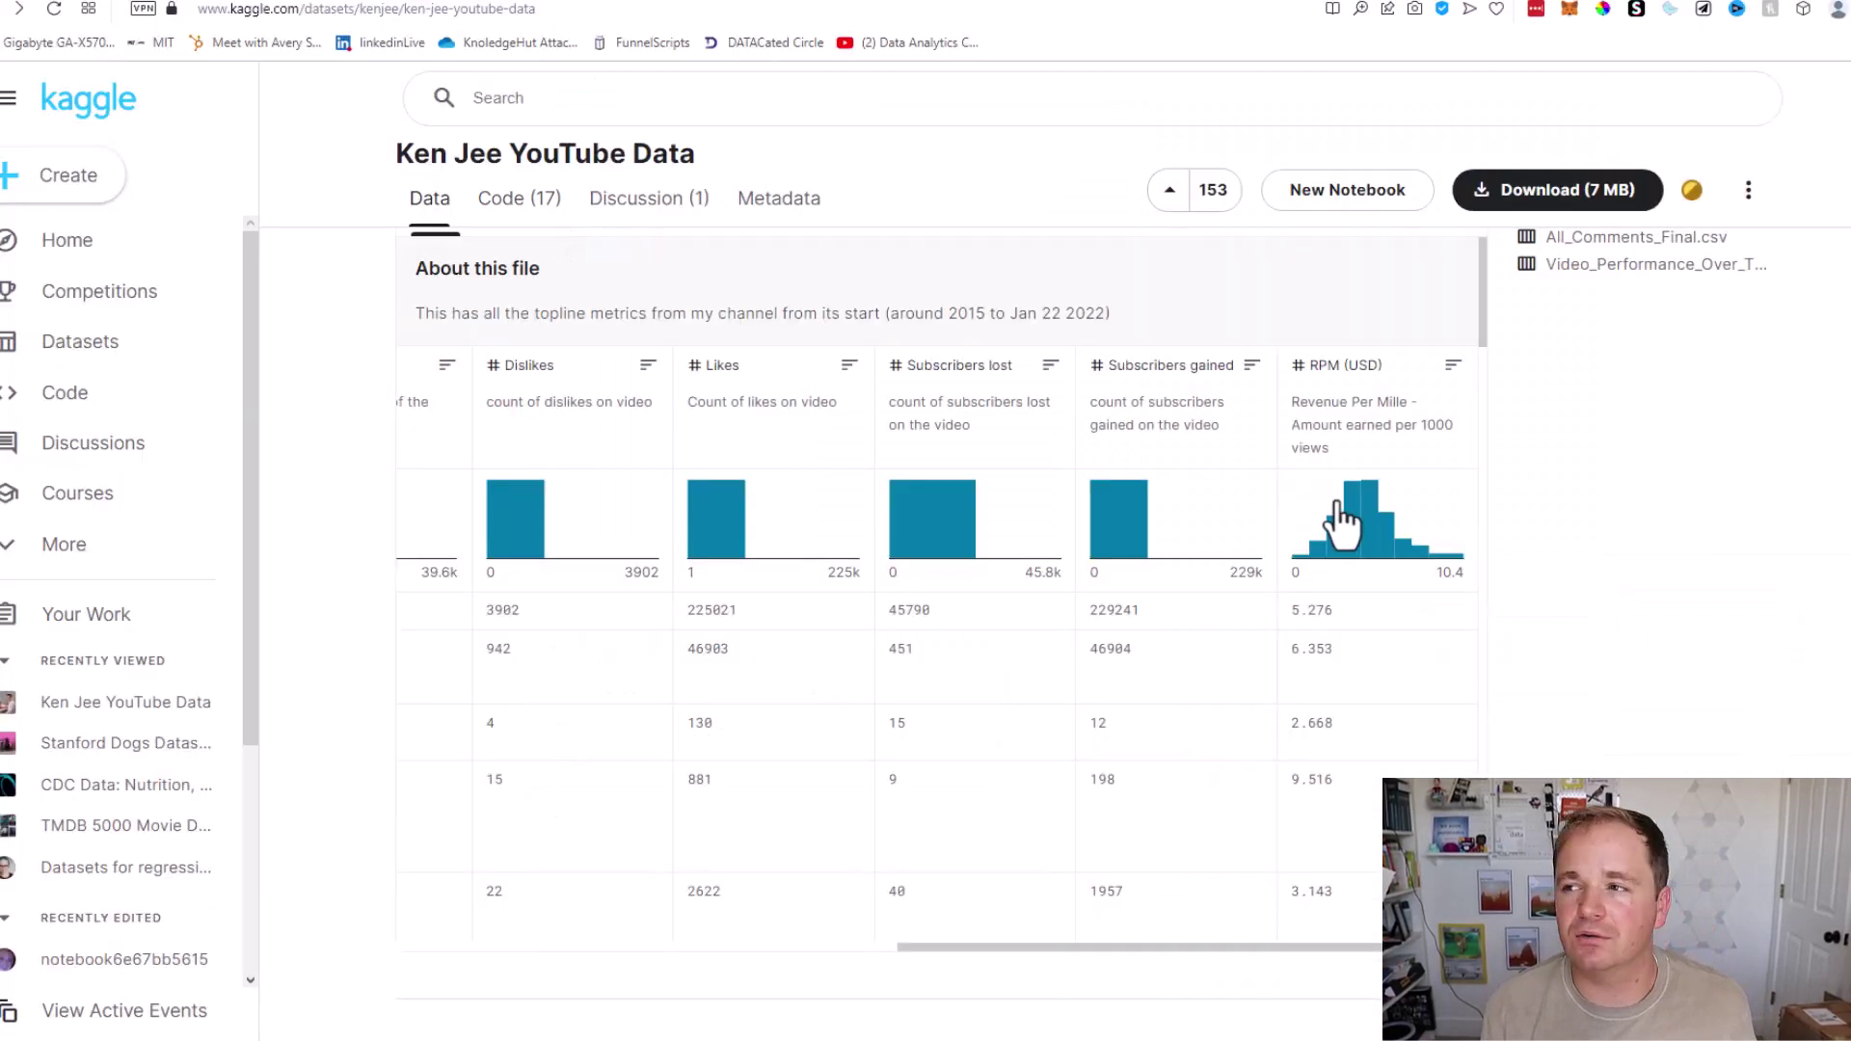
{"action": "scroll", "coordinate": [1363, 508], "scroll_direction": "up", "scroll_amount": 5}
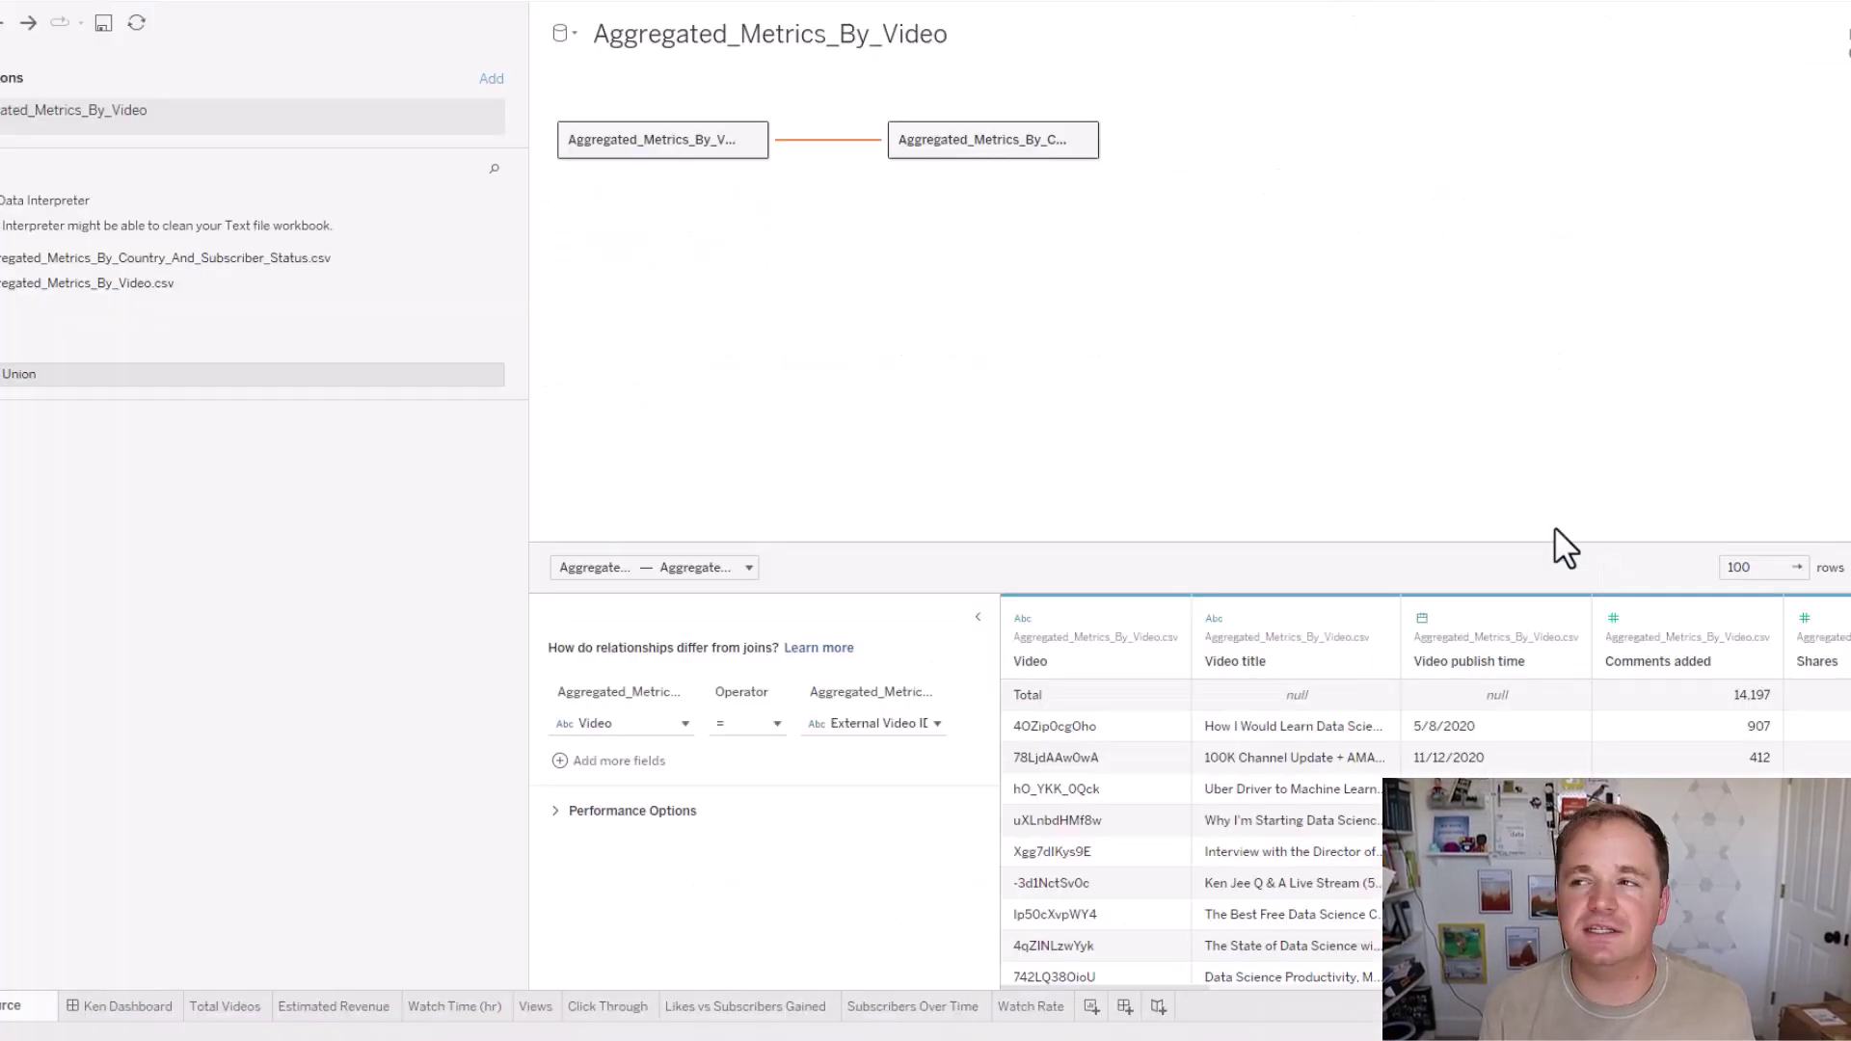
{"action": "left_click", "coordinate": [5, 5]}
{"action": "left_click", "coordinate": [5, 39]}
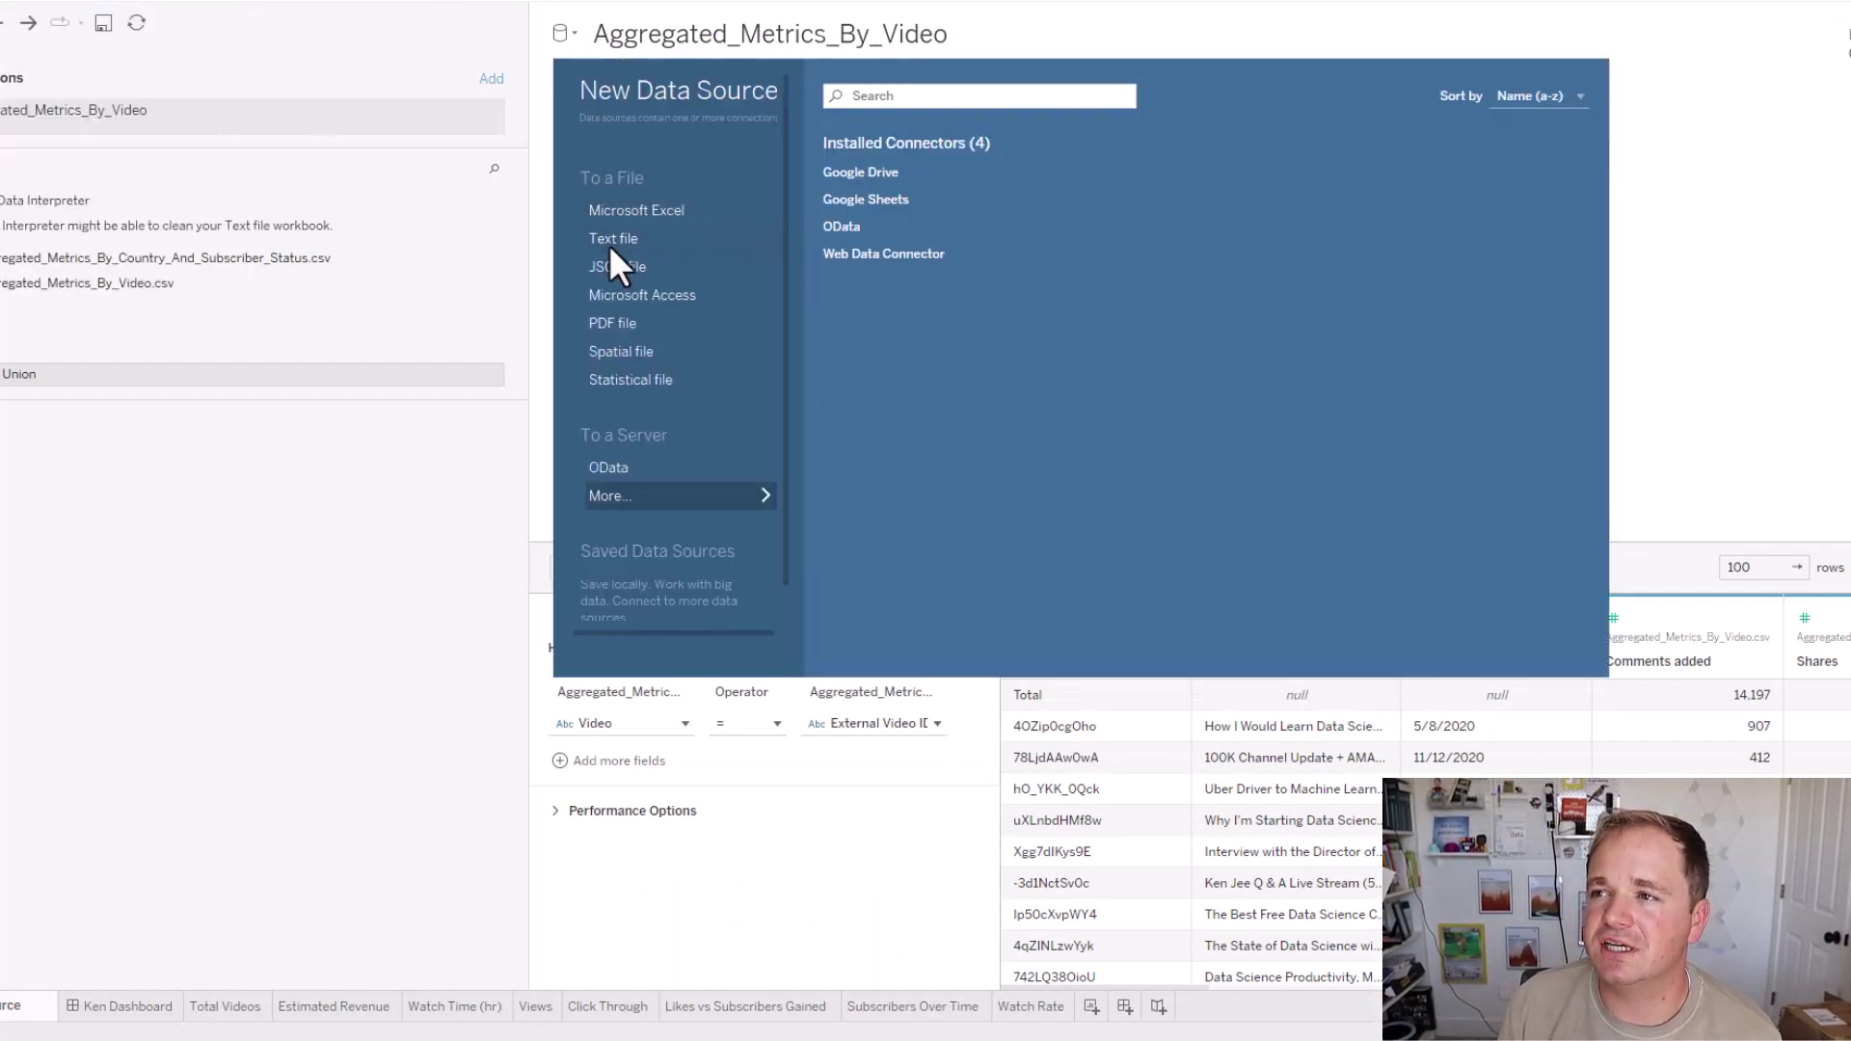
{"action": "left_click", "coordinate": [609, 243]}
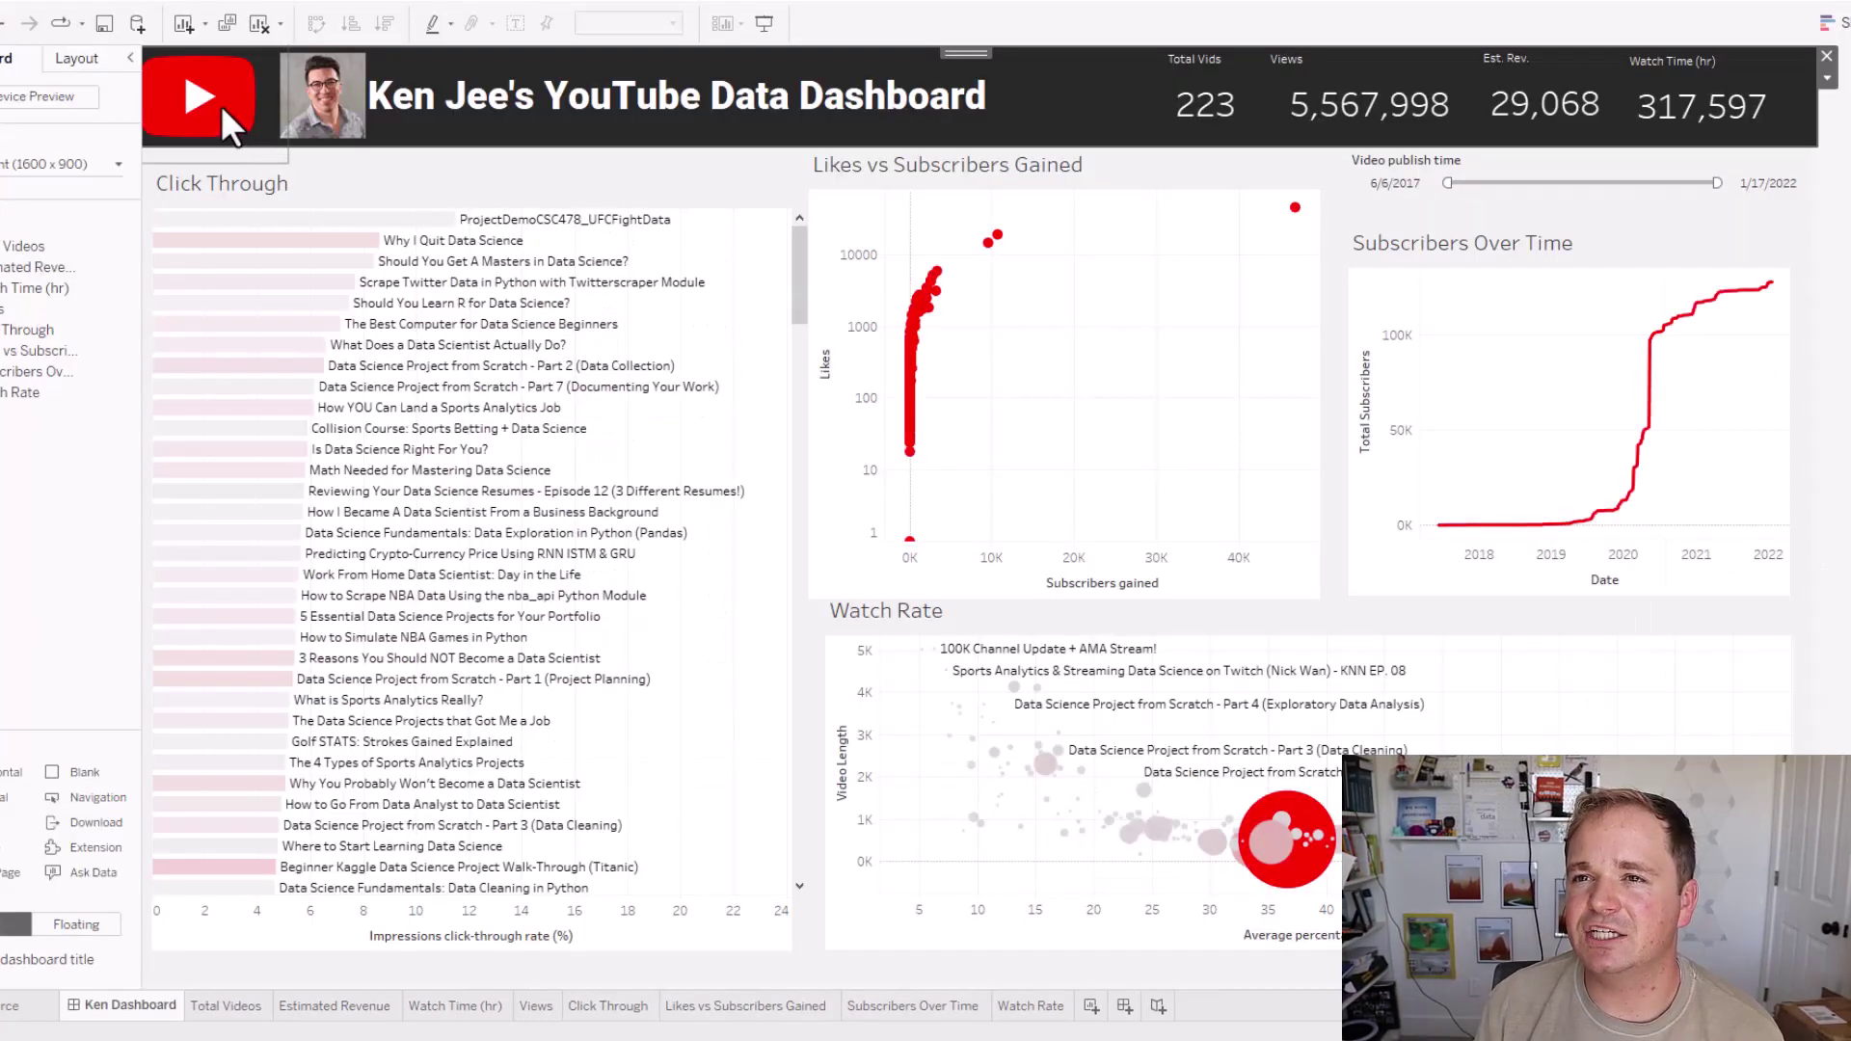
{"action": "left_click", "coordinate": [233, 108]}
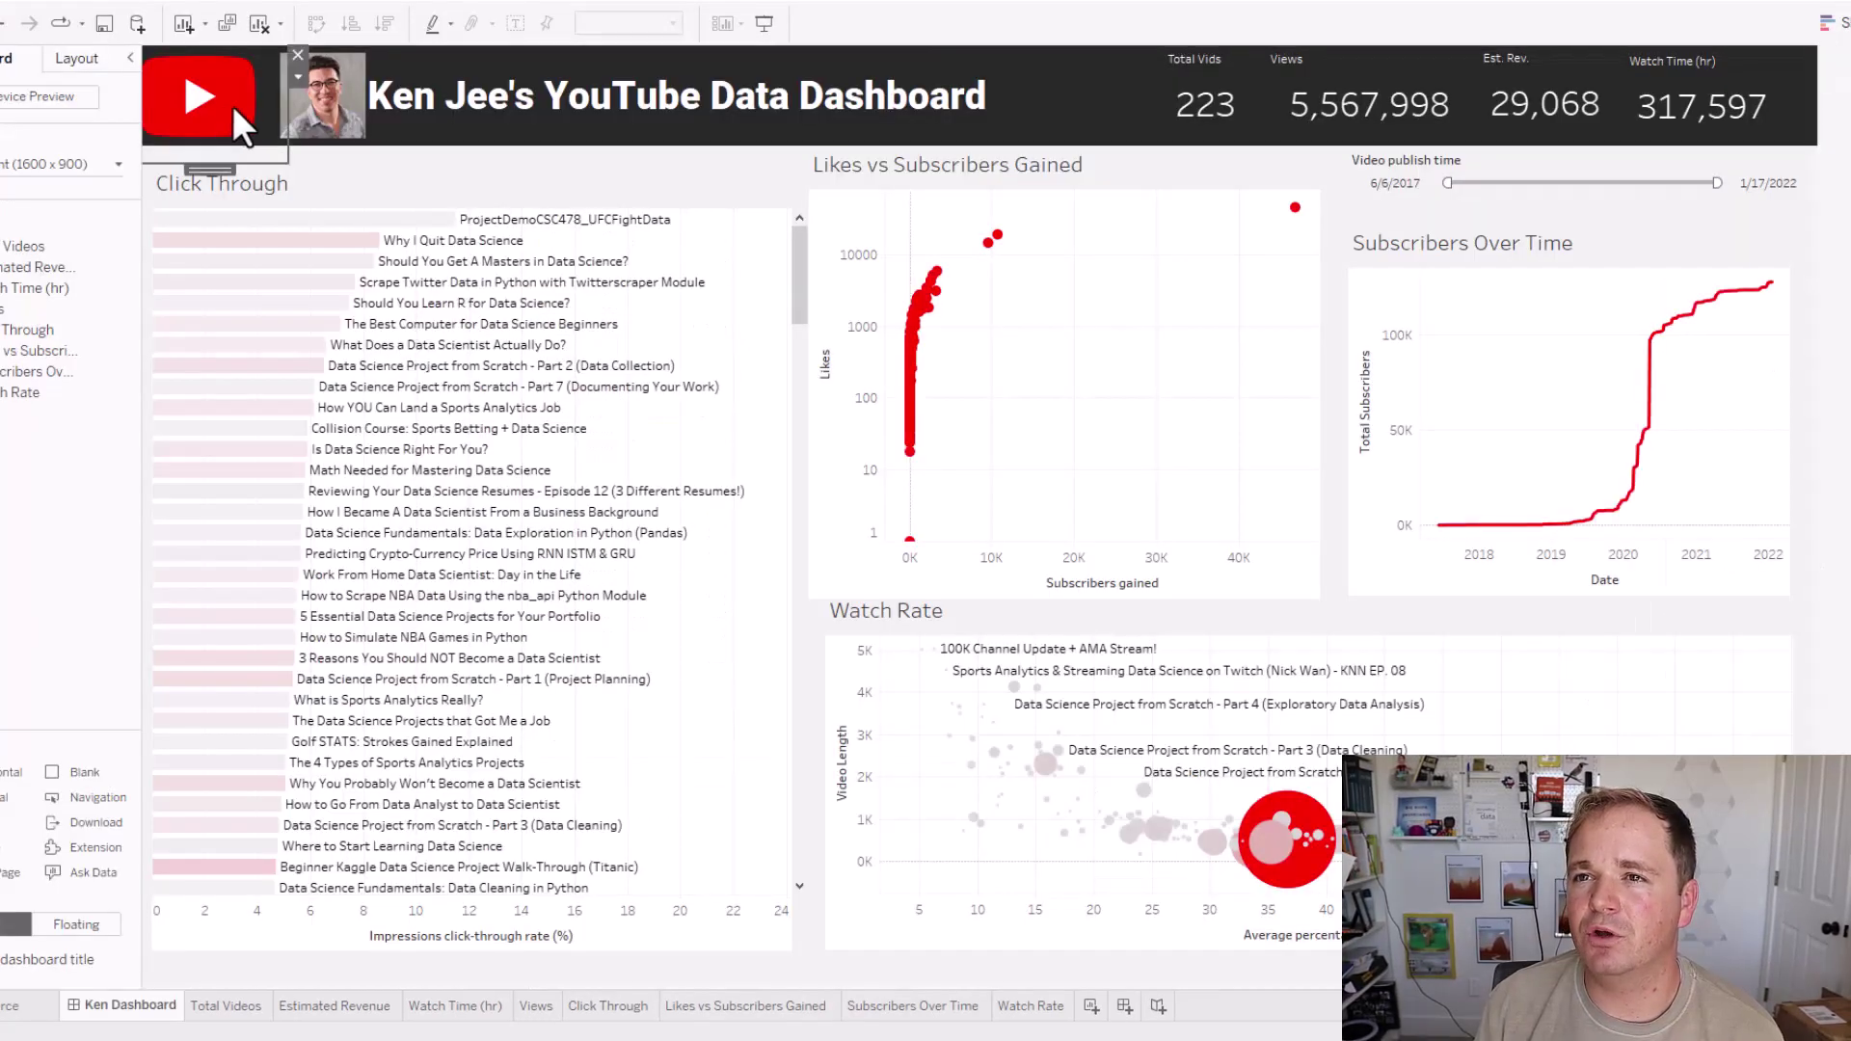
{"action": "mouse_move", "coordinate": [208, 155]}
{"action": "left_mouse_down"}
{"action": "mouse_move", "coordinate": [263, 205]}
{"action": "mouse_move", "coordinate": [218, 173]}
{"action": "left_mouse_up"}
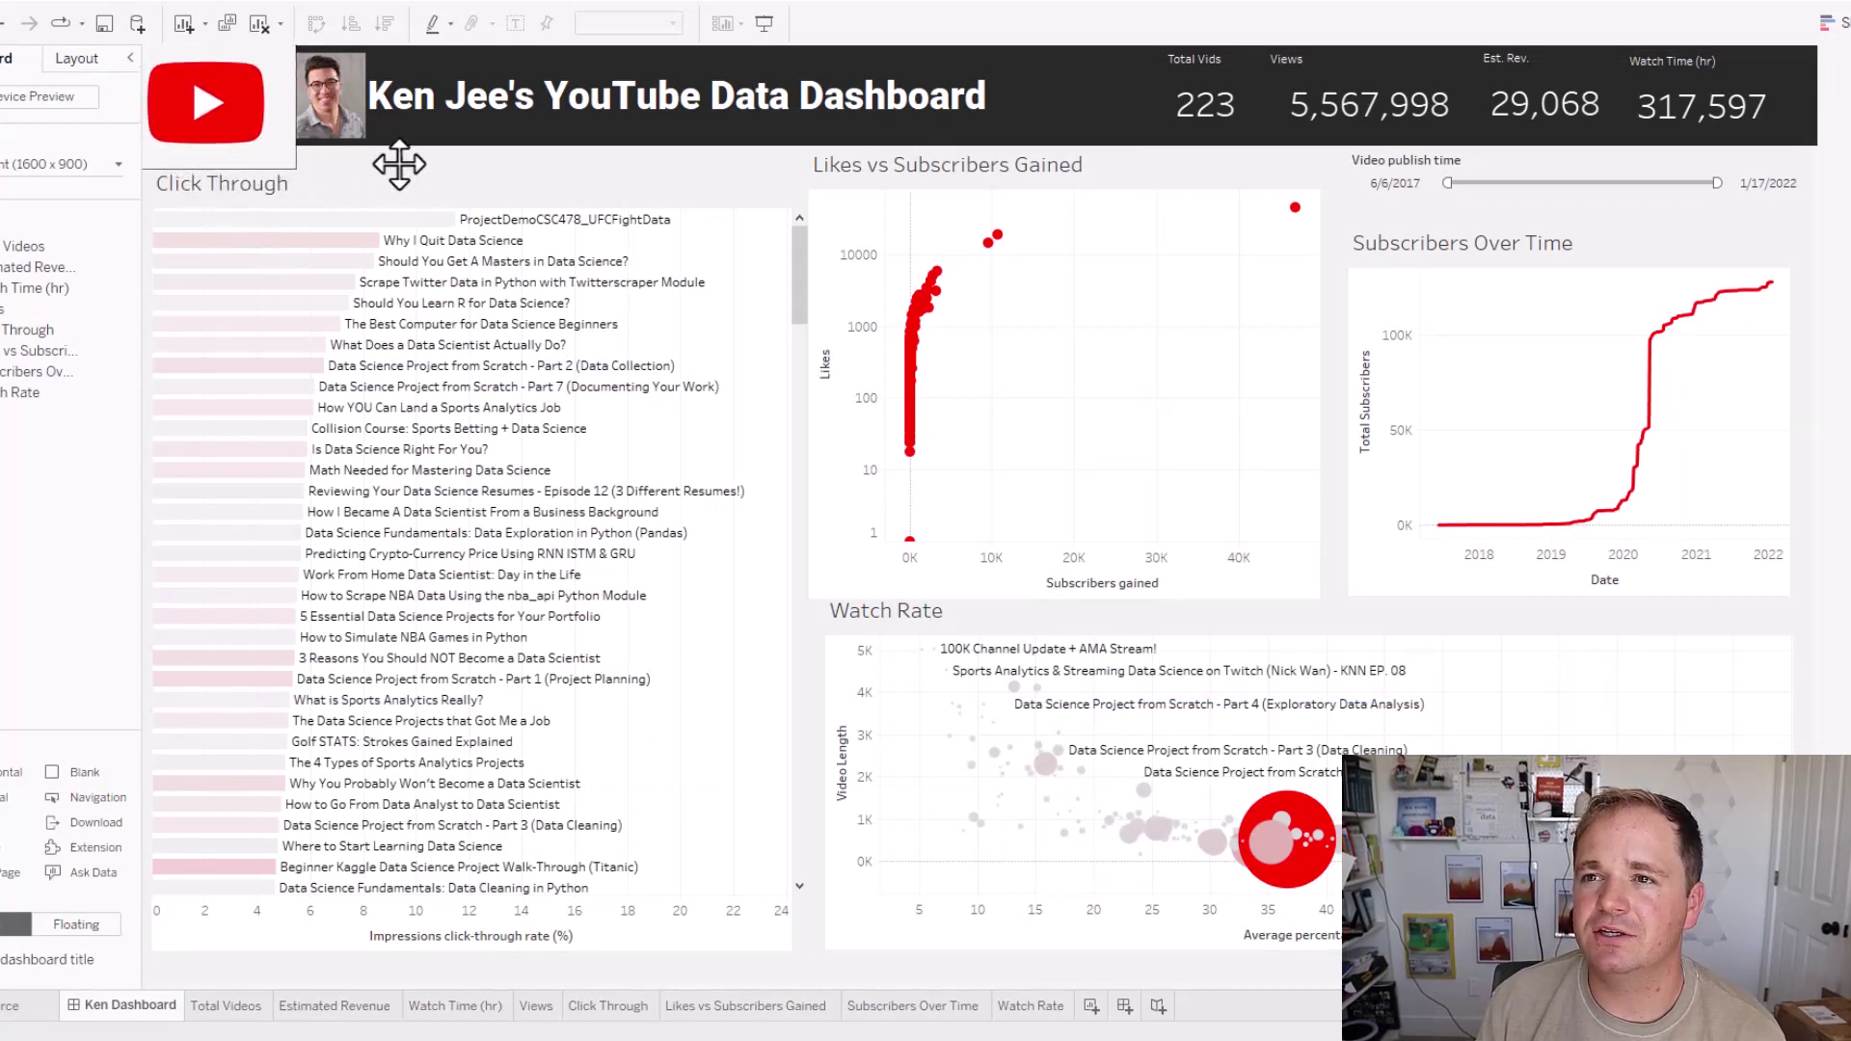
{"action": "left_click_drag", "start_coordinate": [223, 103], "coordinate": [227, 171]}
{"action": "left_click", "coordinate": [228, 171]}
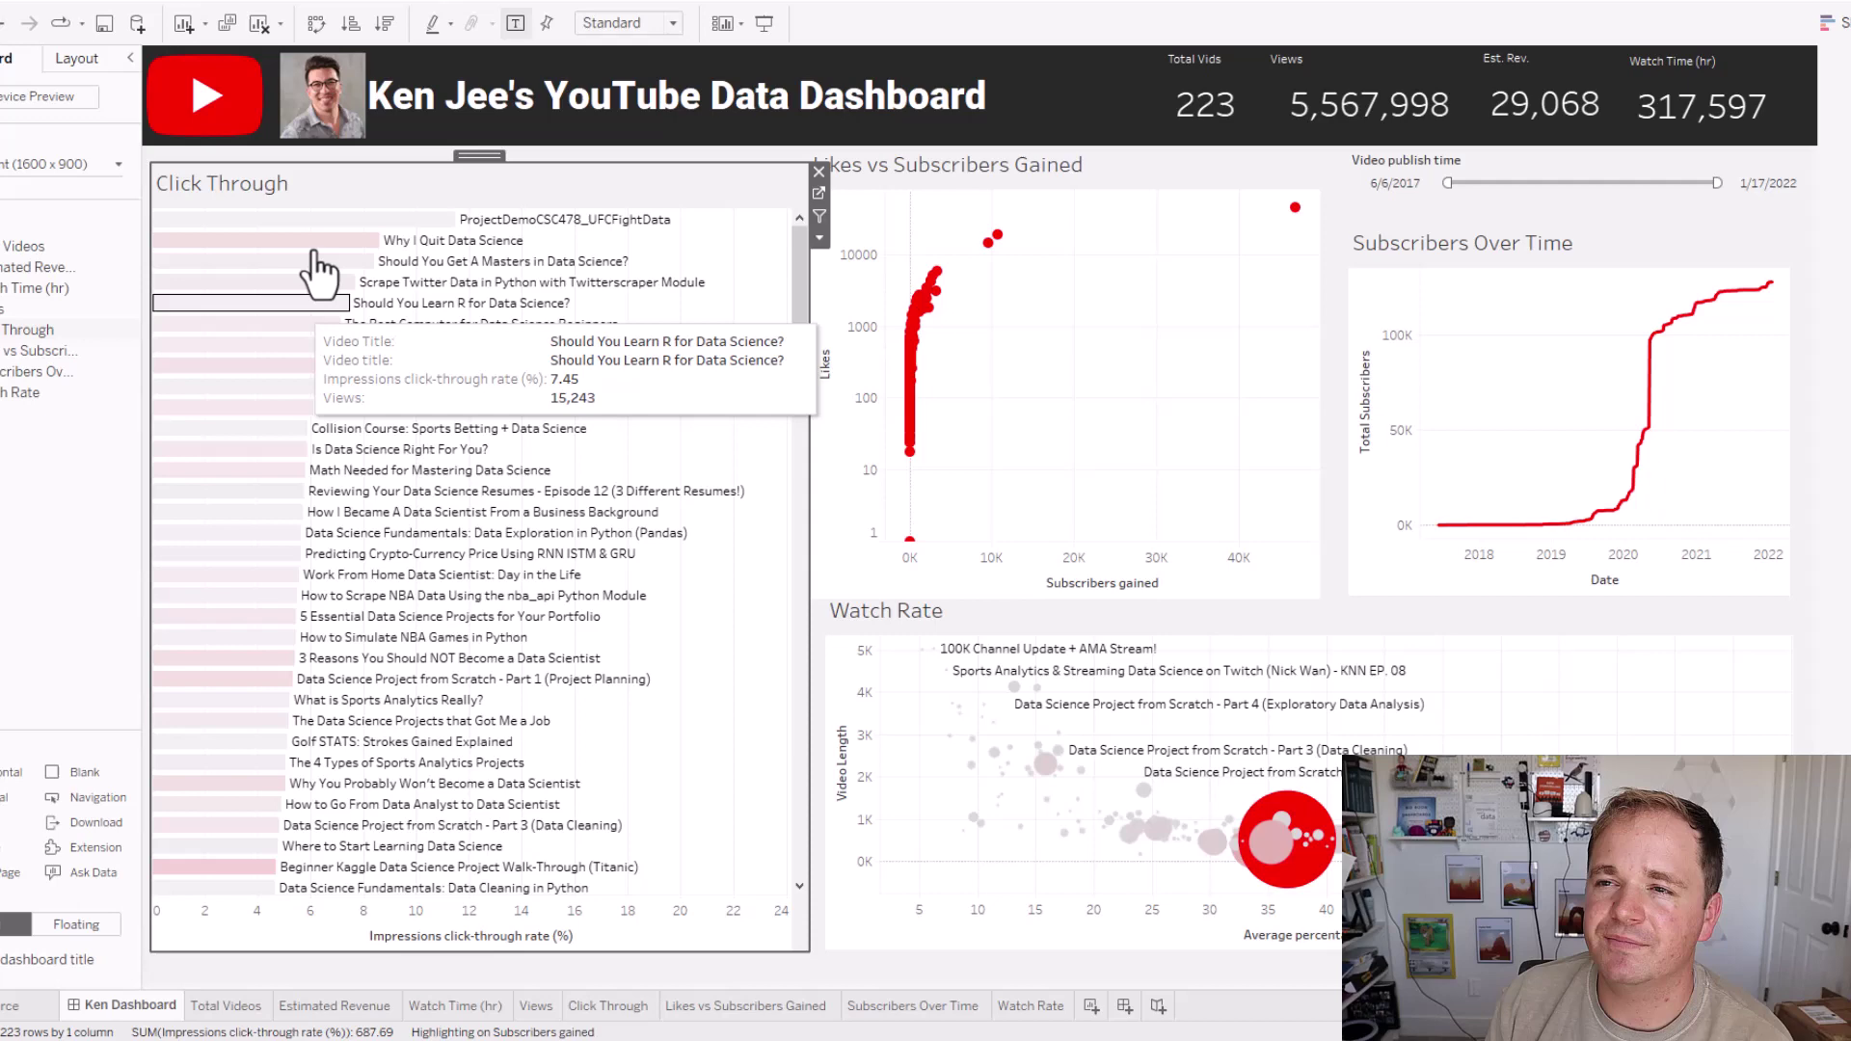
{"action": "left_click", "coordinate": [332, 89]}
{"action": "left_click_drag", "start_coordinate": [332, 88], "coordinate": [636, 436]}
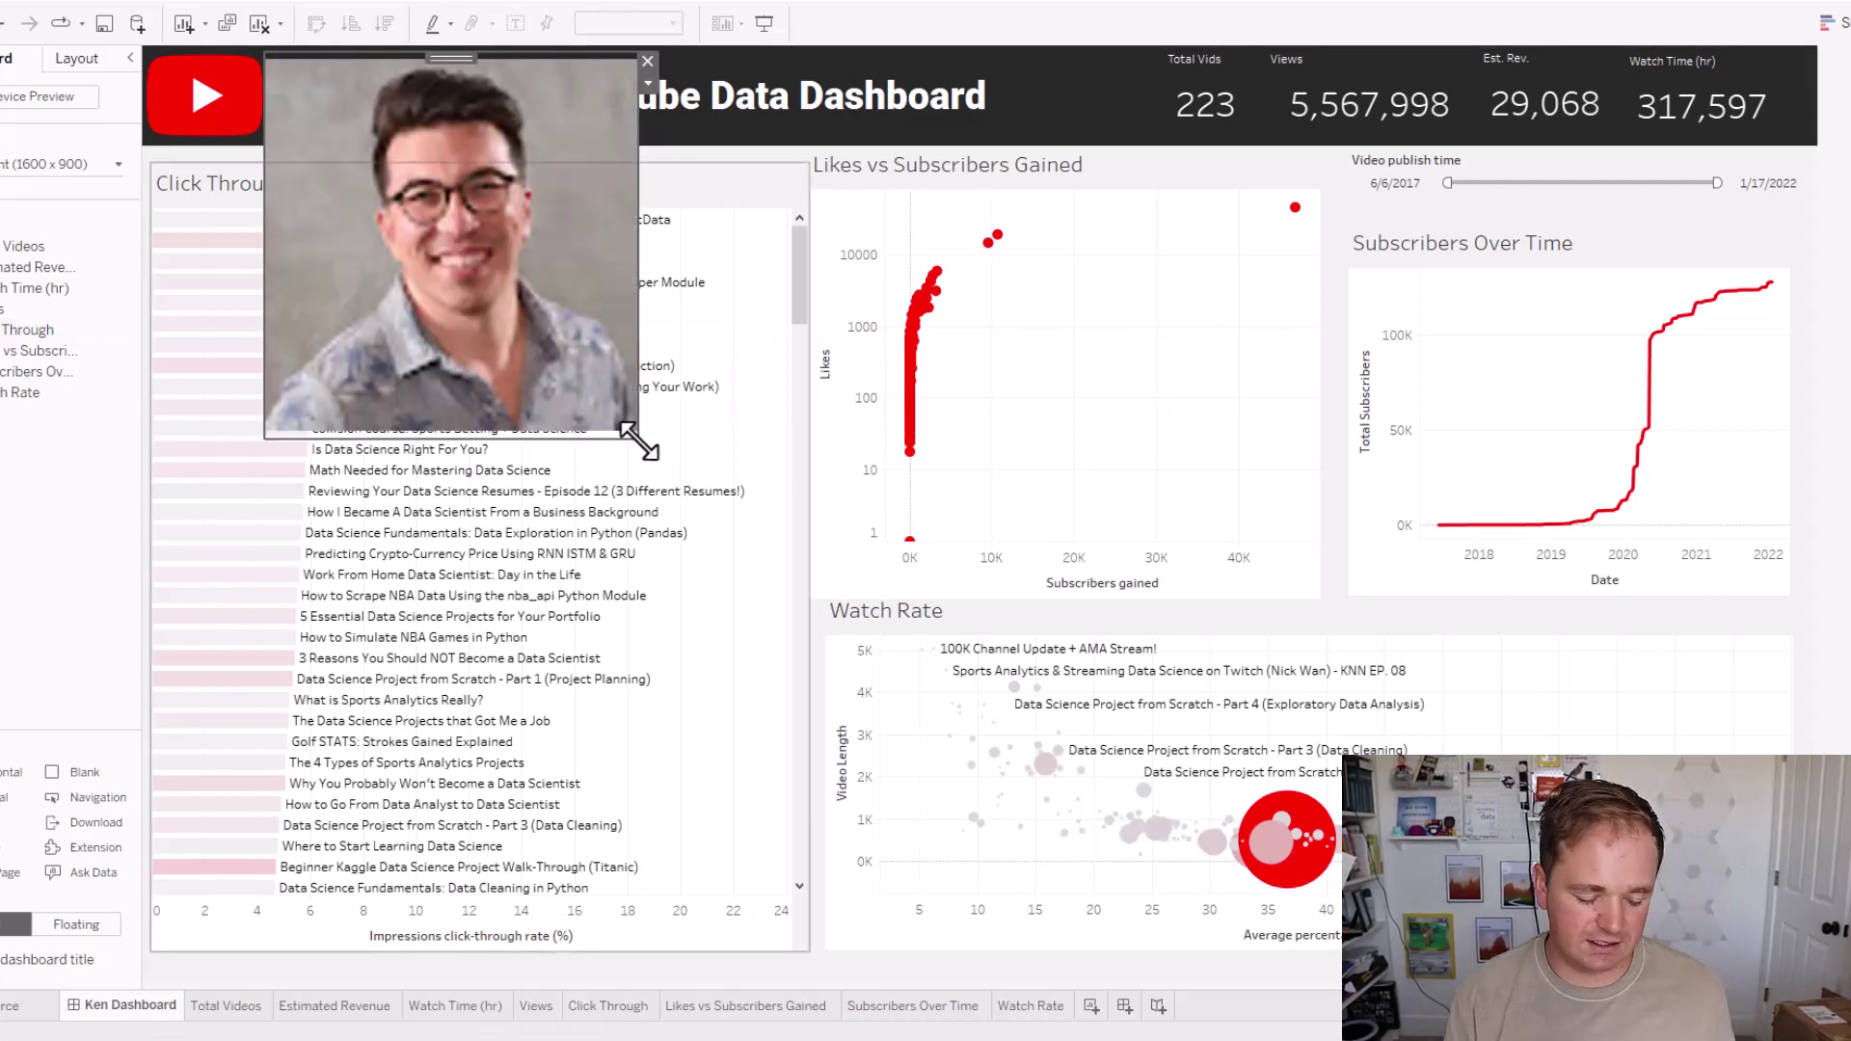
{"action": "key", "text": "ctrl+z"}
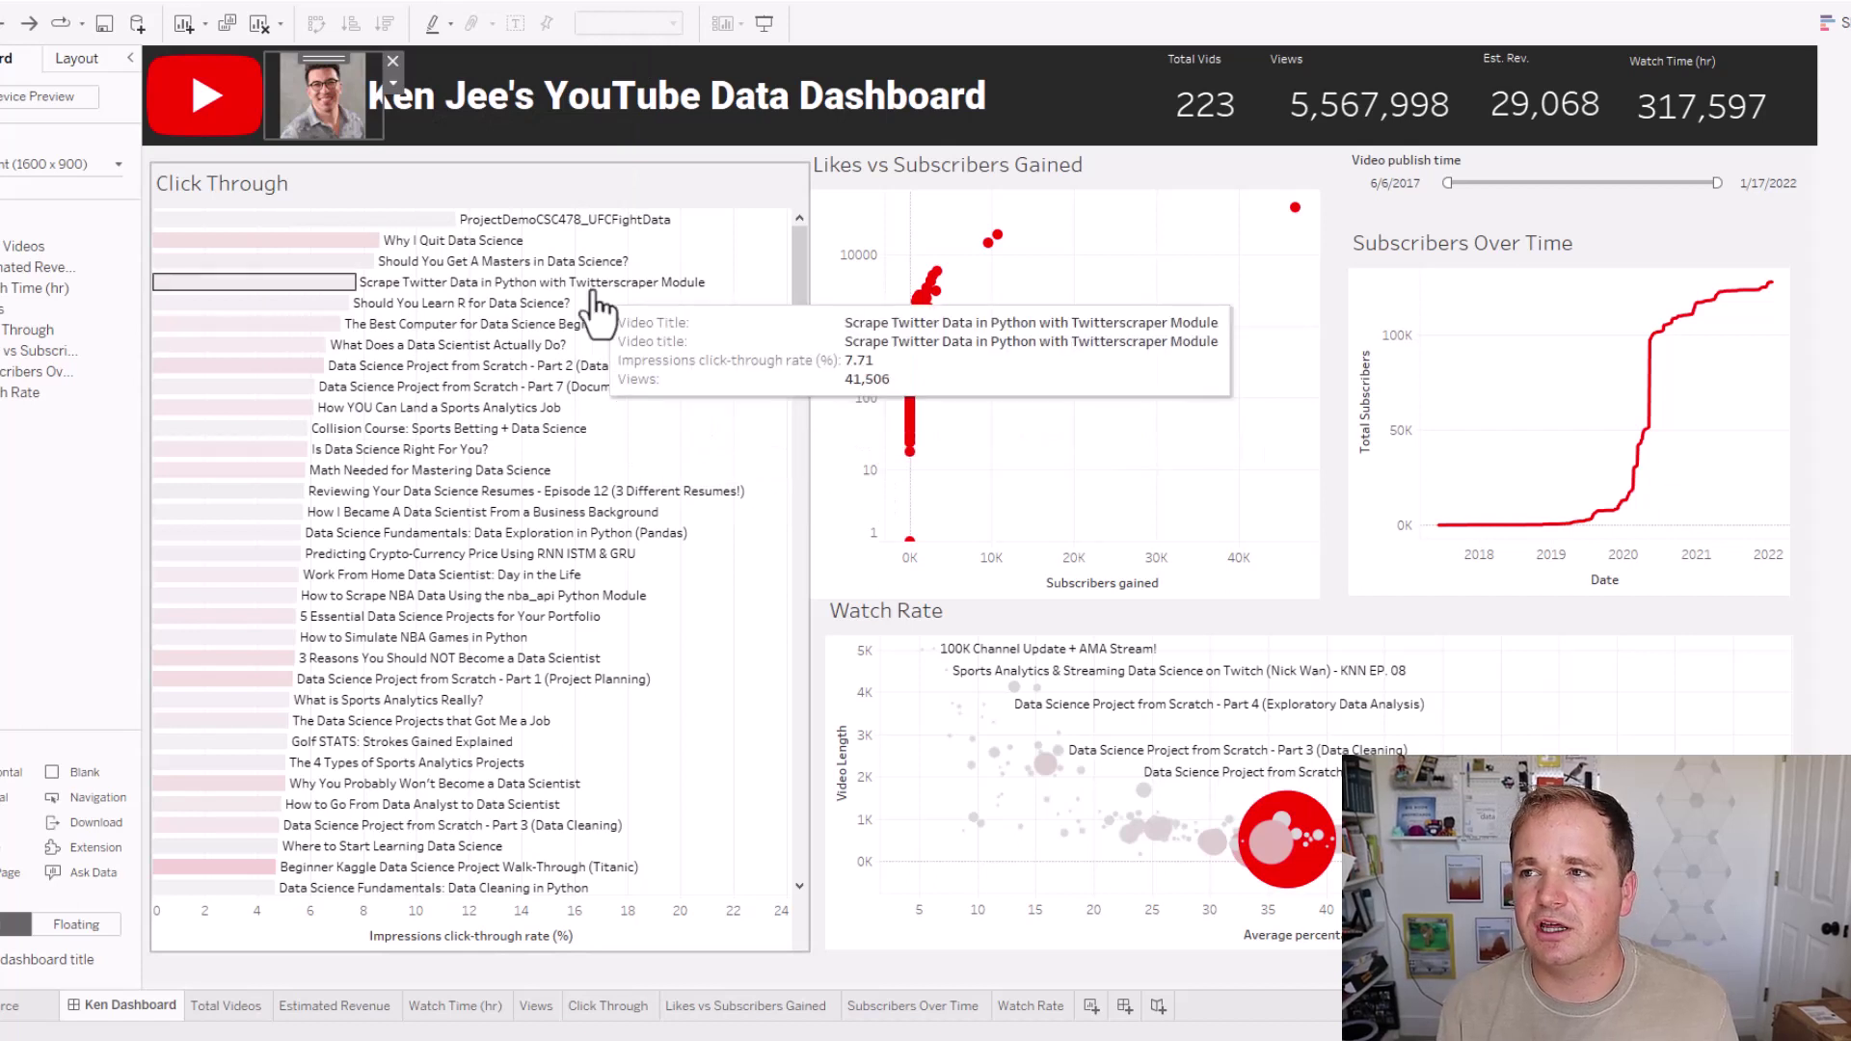
Step: Pad the dashboard title with leading spaces, then check colour options for 'Dashboard' without changing it
{"action": "double_click", "coordinate": [680, 85]}
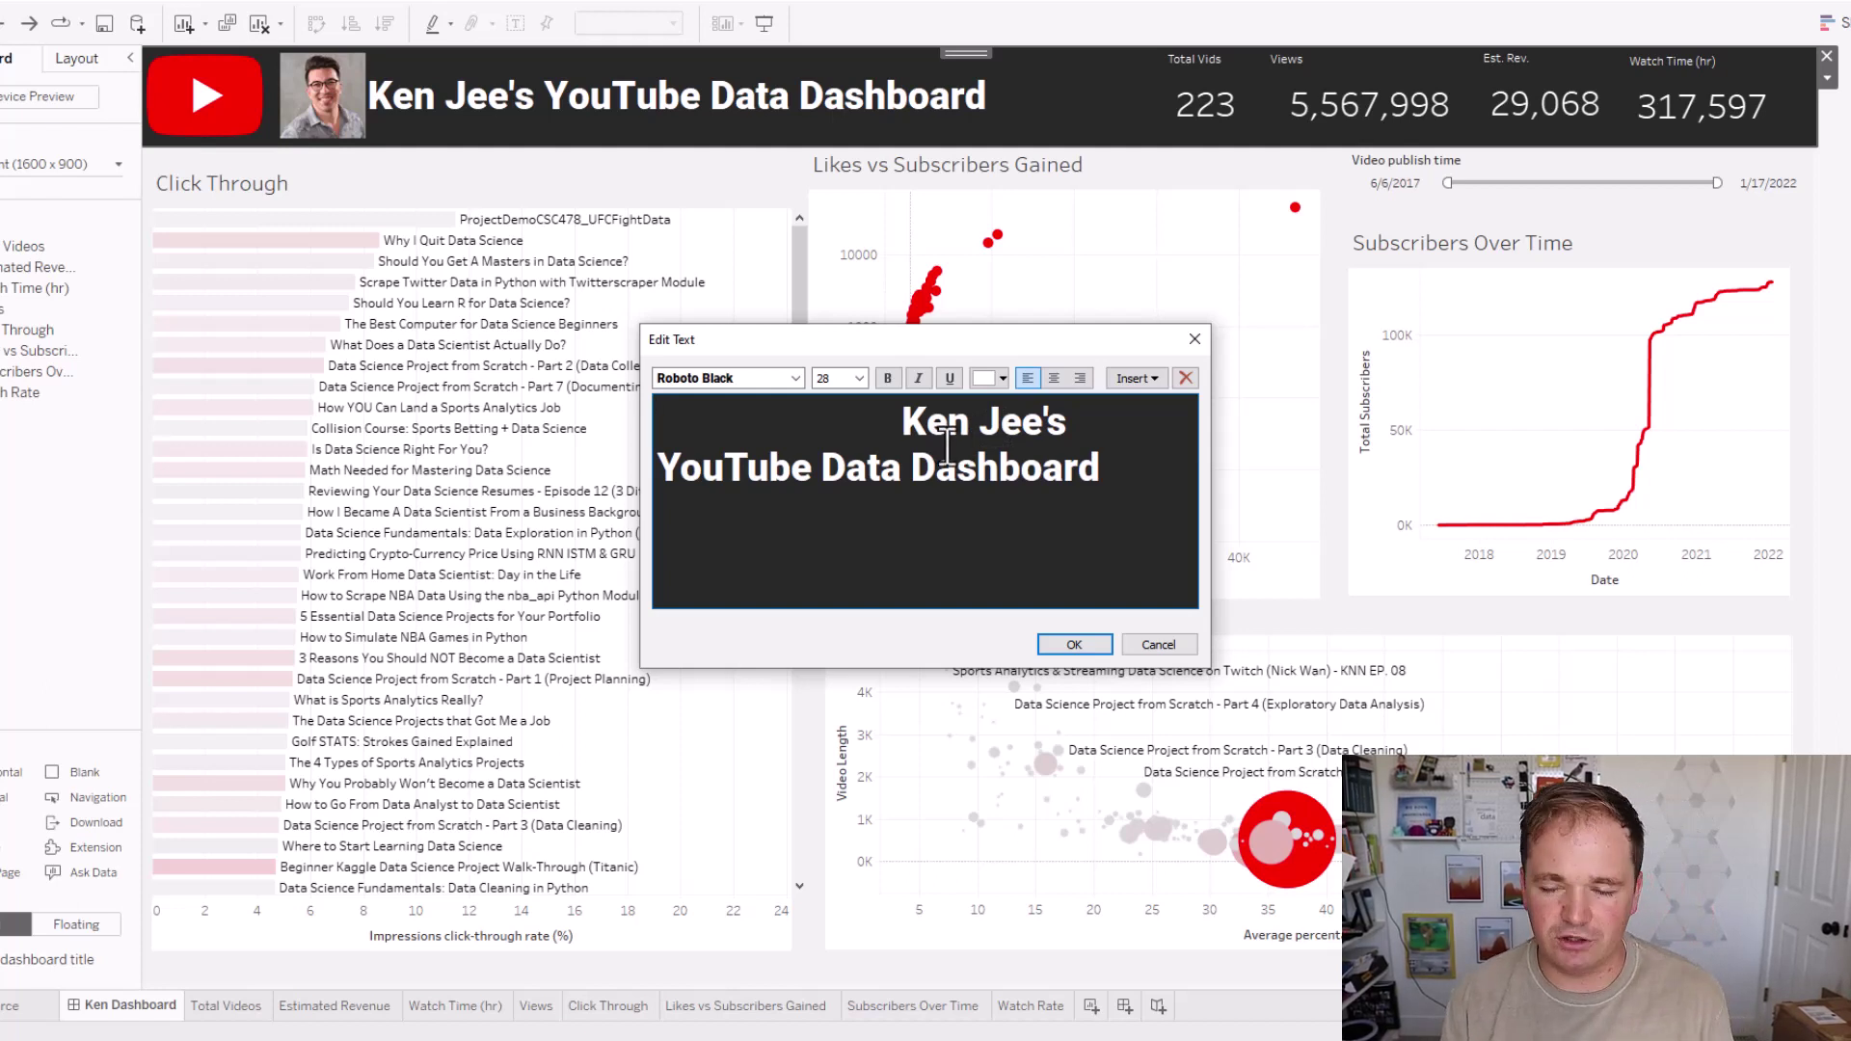
{"action": "left_click", "coordinate": [1073, 644]}
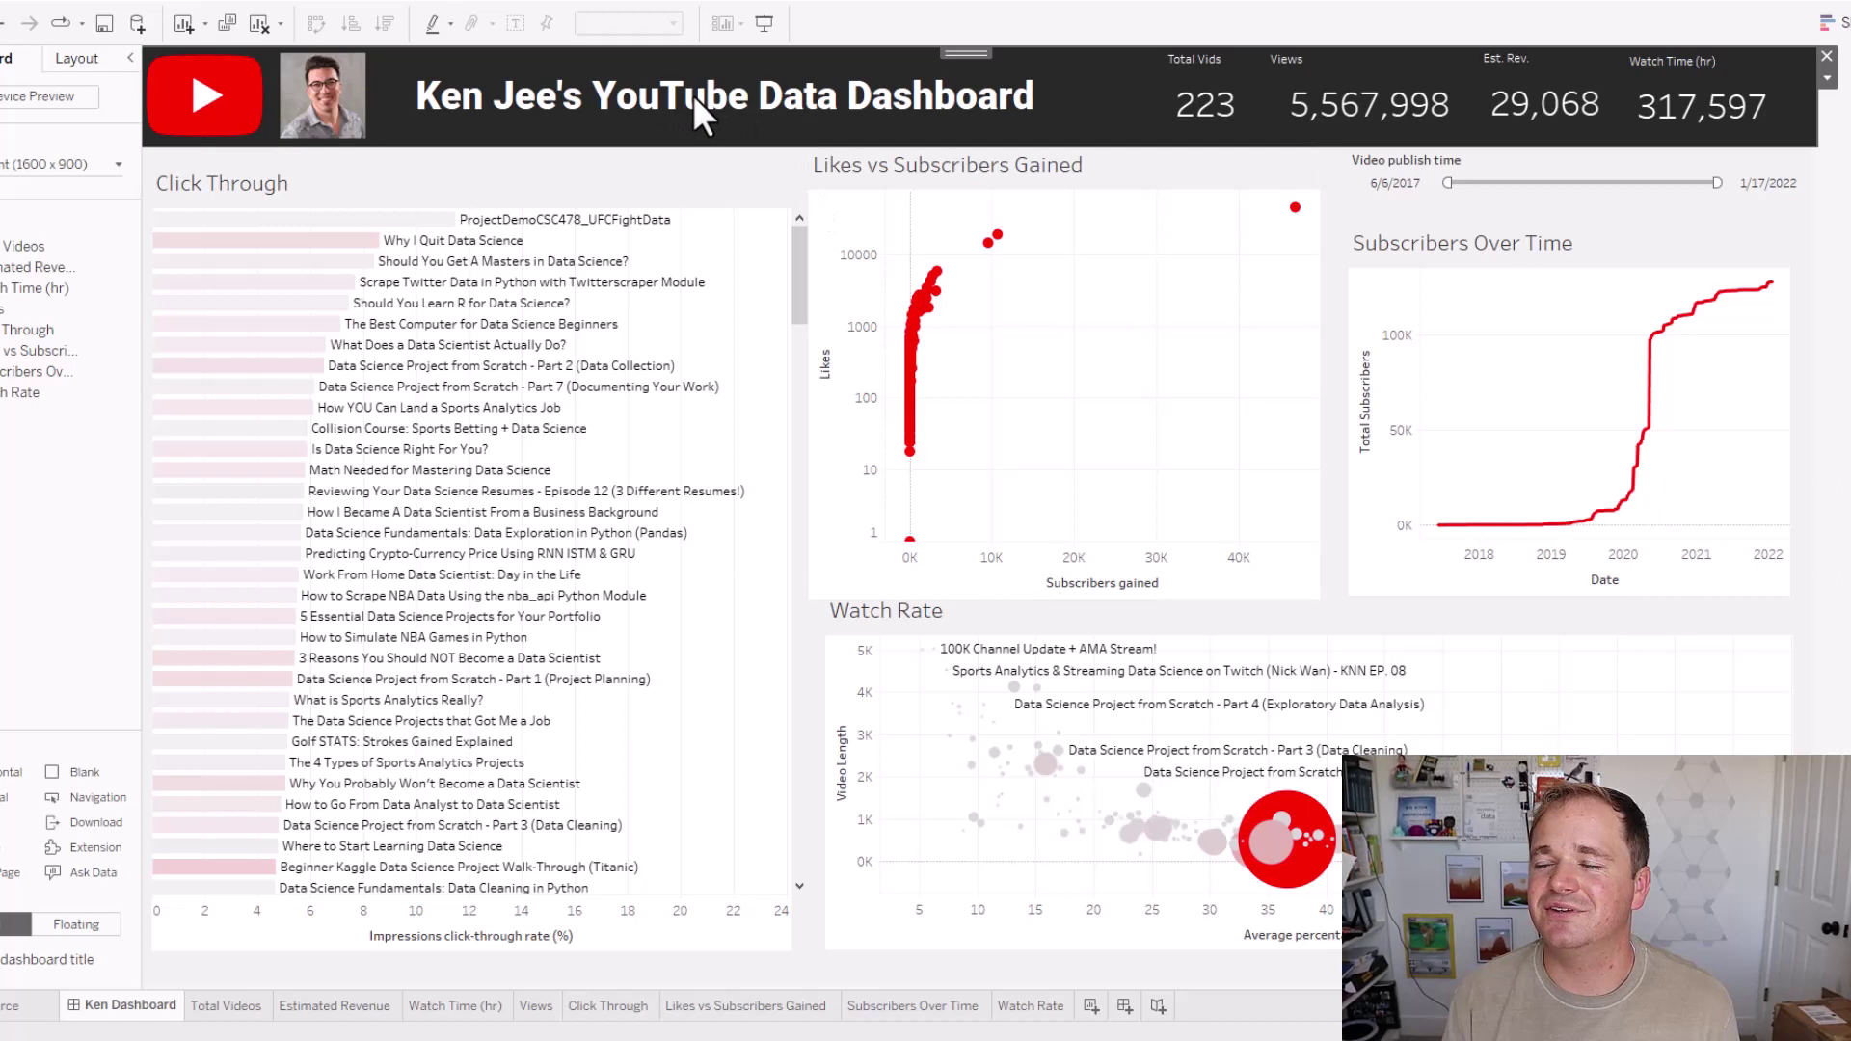
{"action": "double_click", "coordinate": [717, 96]}
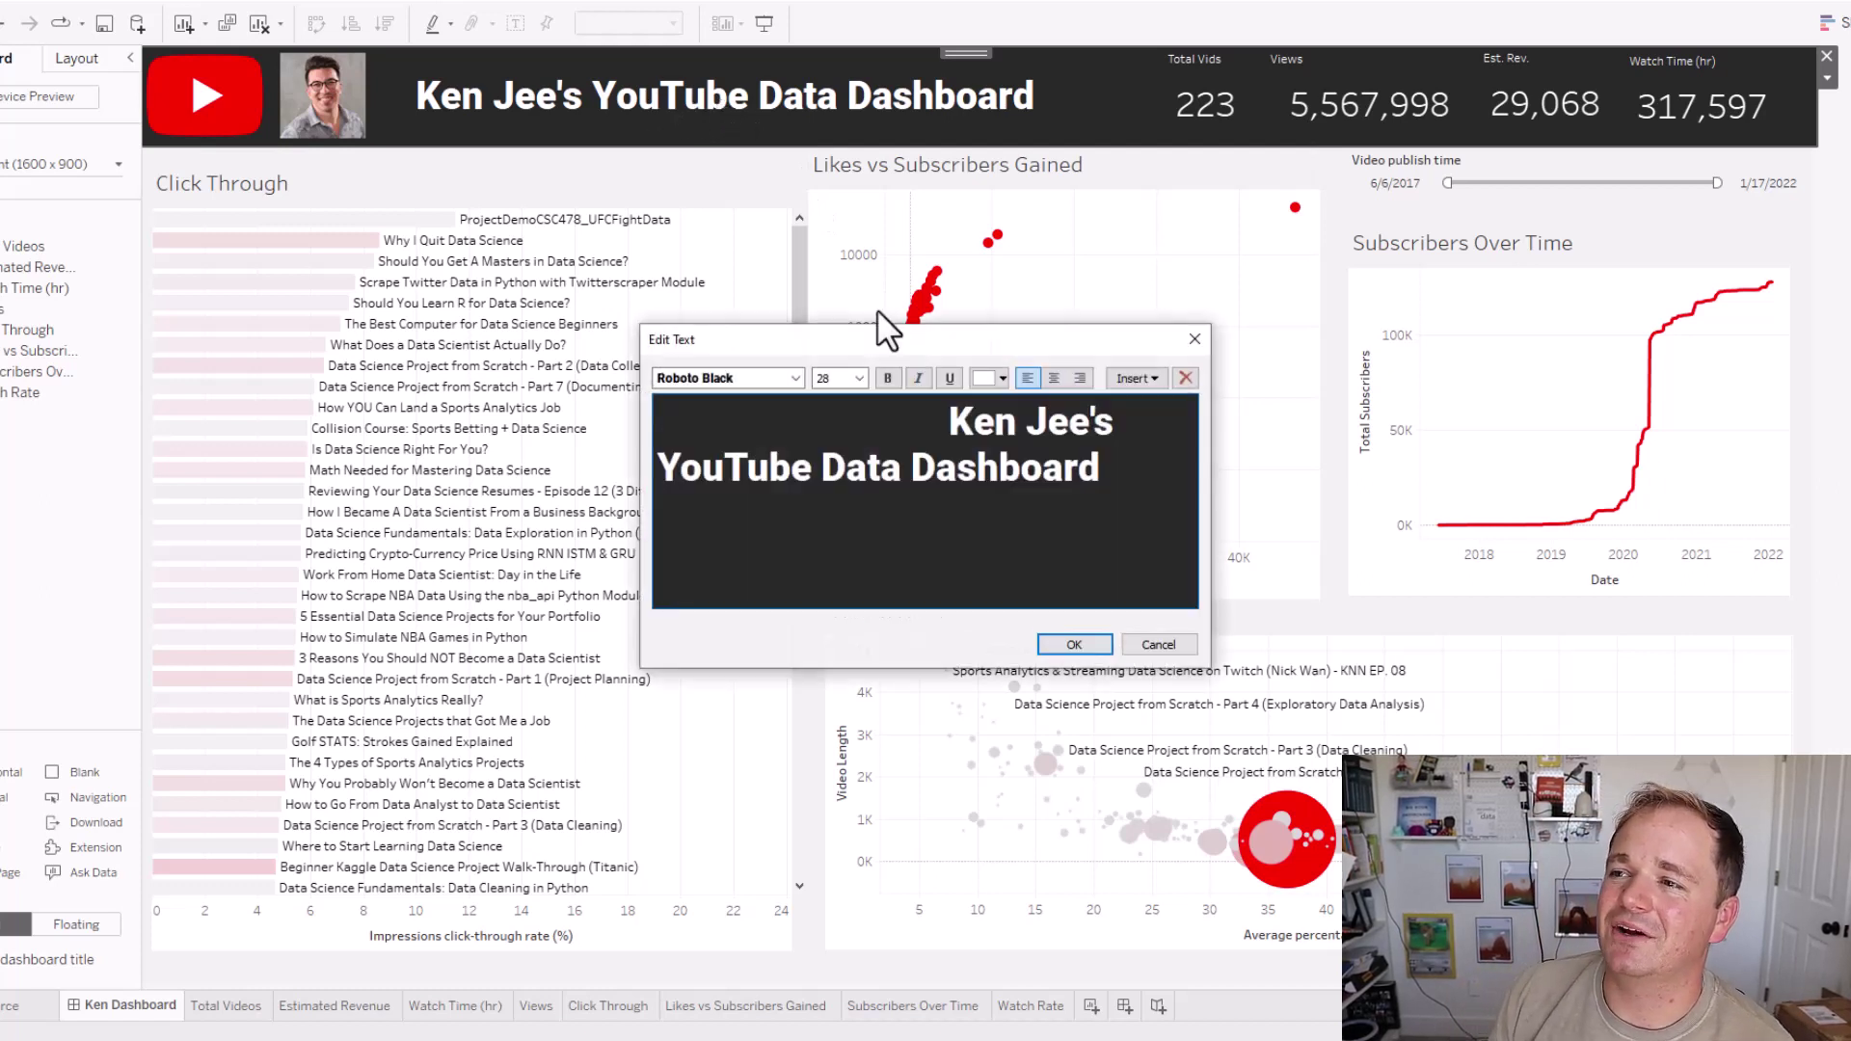
{"action": "left_click", "coordinate": [1140, 508]}
{"action": "key", "text": "ctrl+shift+Left"}
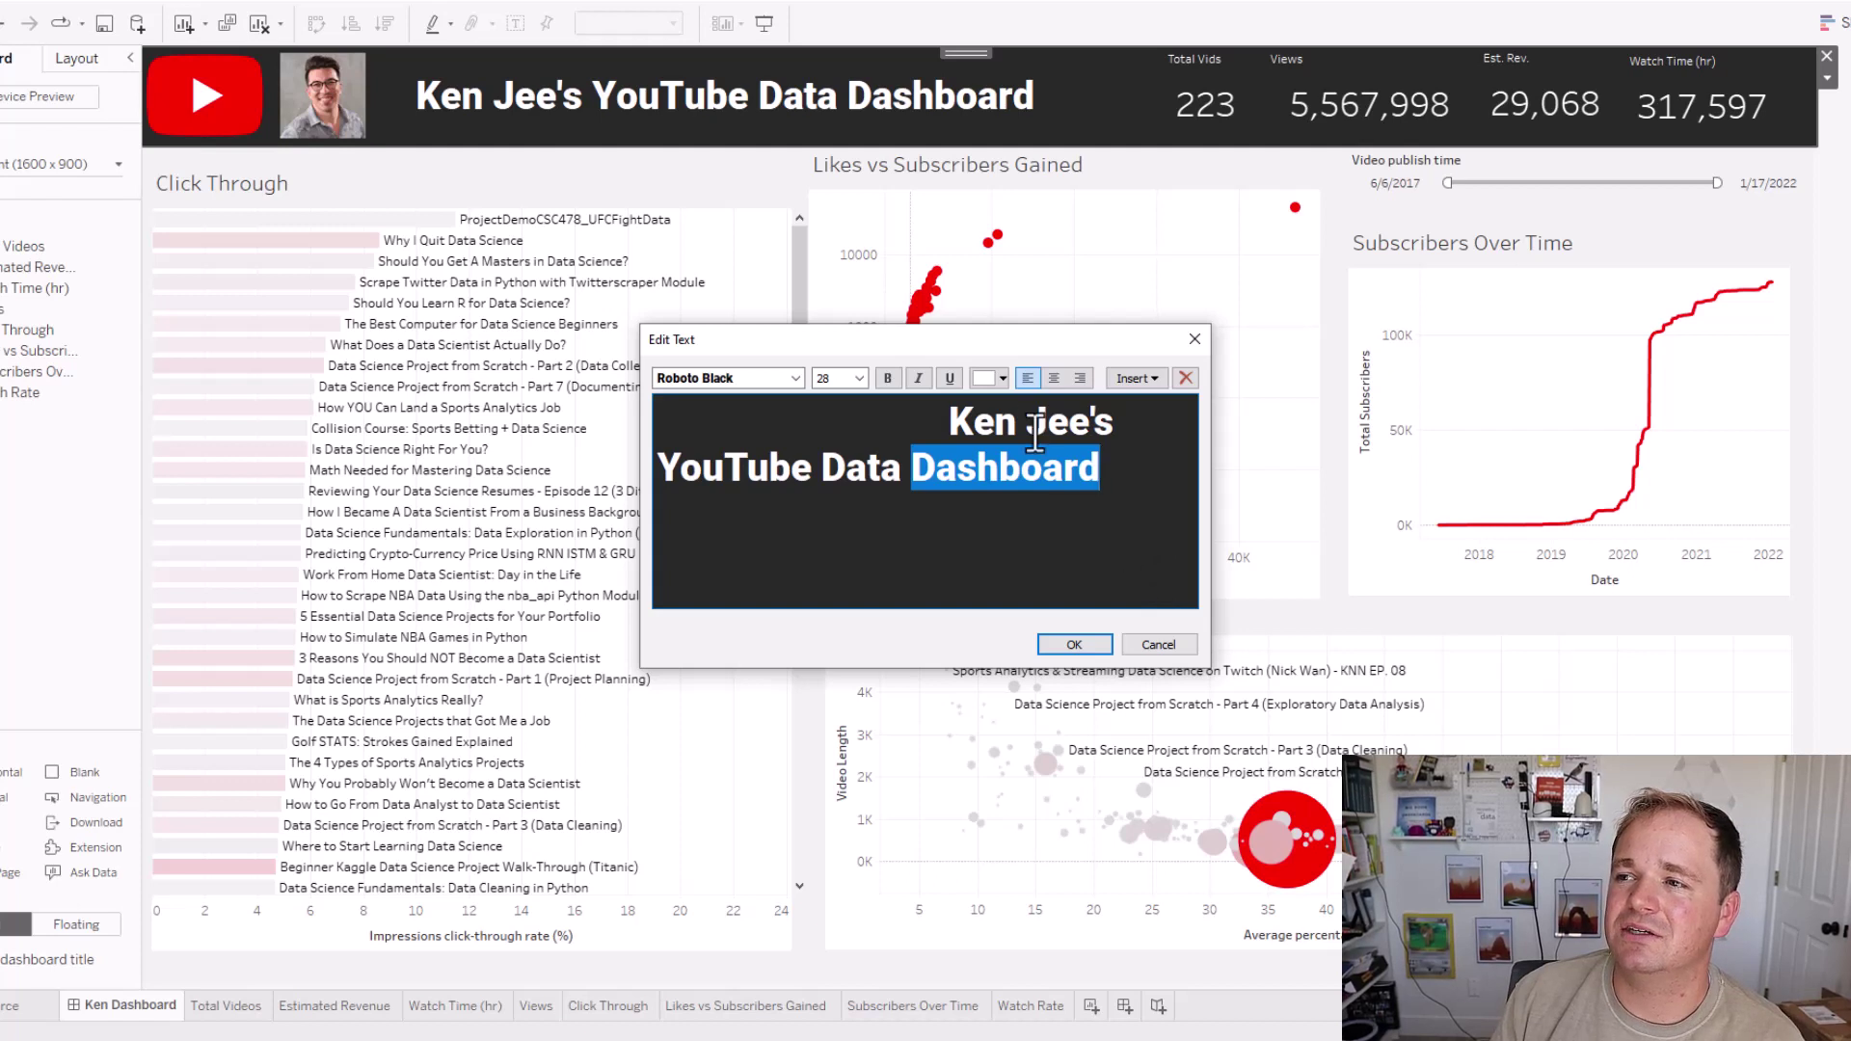
{"action": "left_click", "coordinate": [1000, 379]}
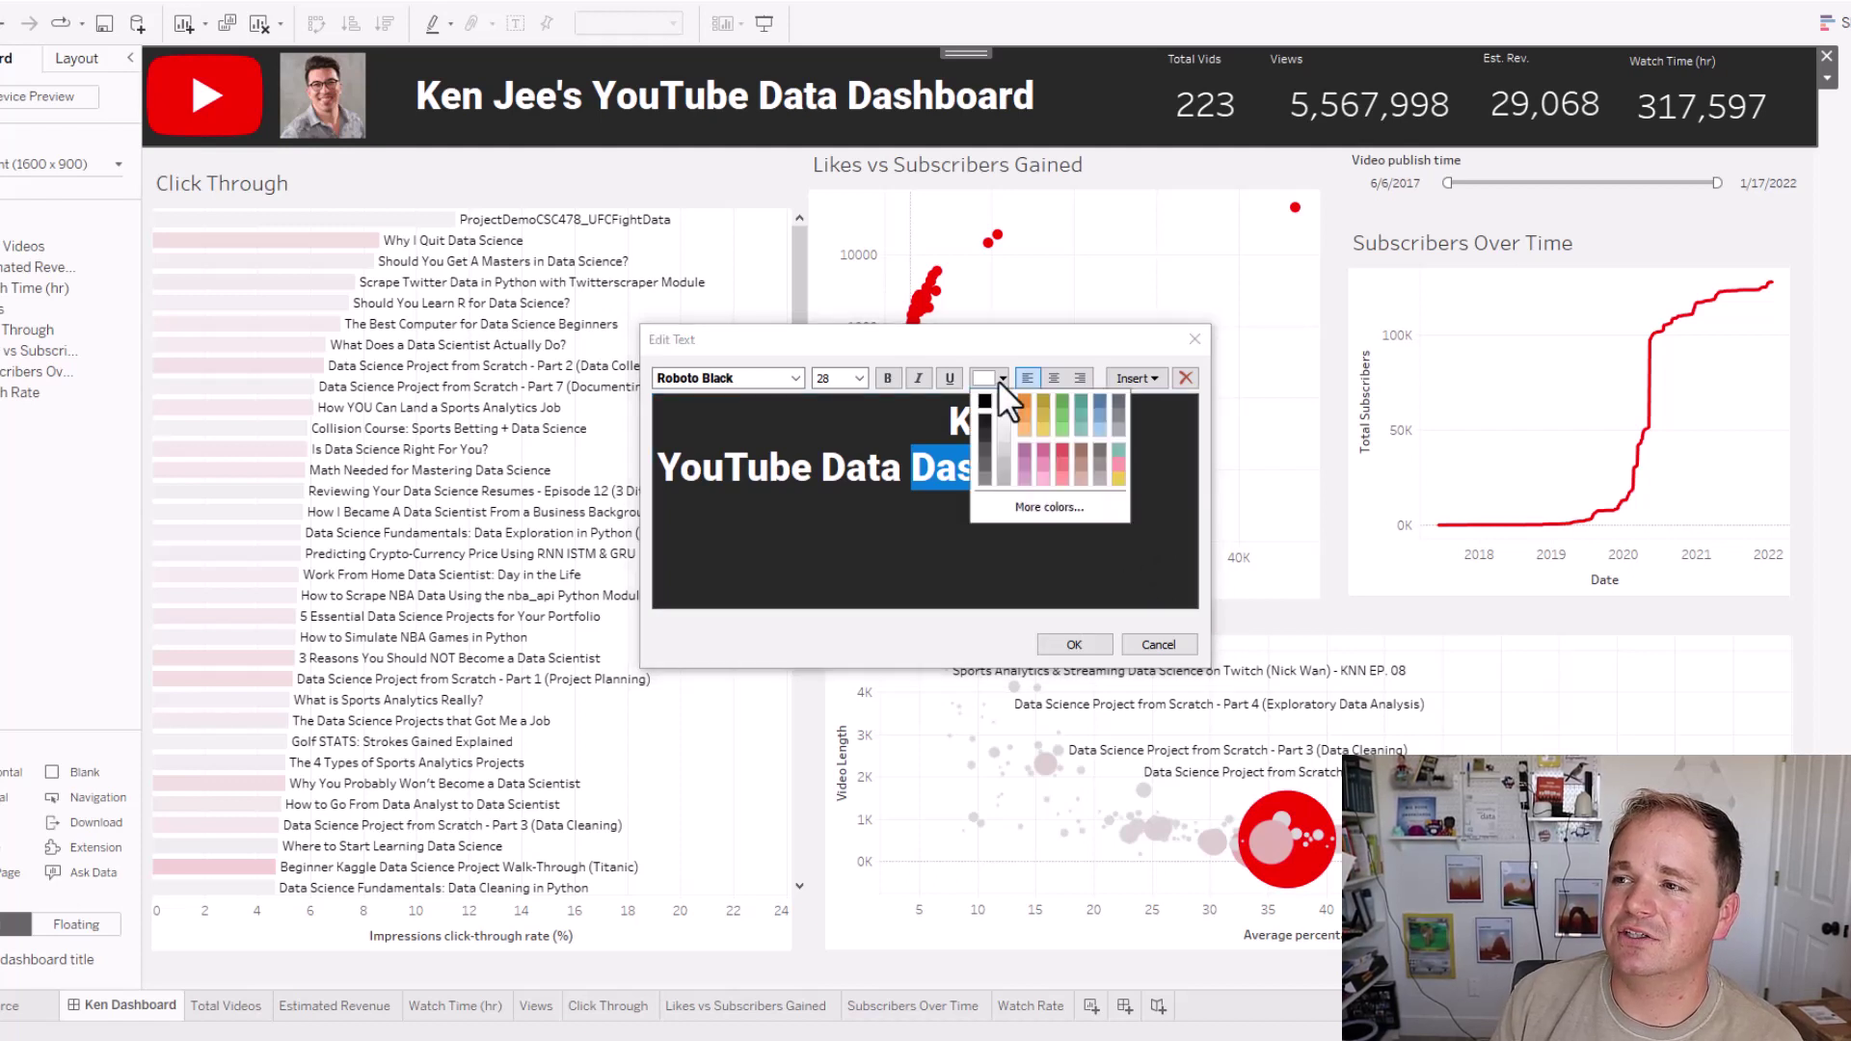
{"action": "left_click", "coordinate": [947, 419]}
{"action": "left_click", "coordinate": [1158, 645]}
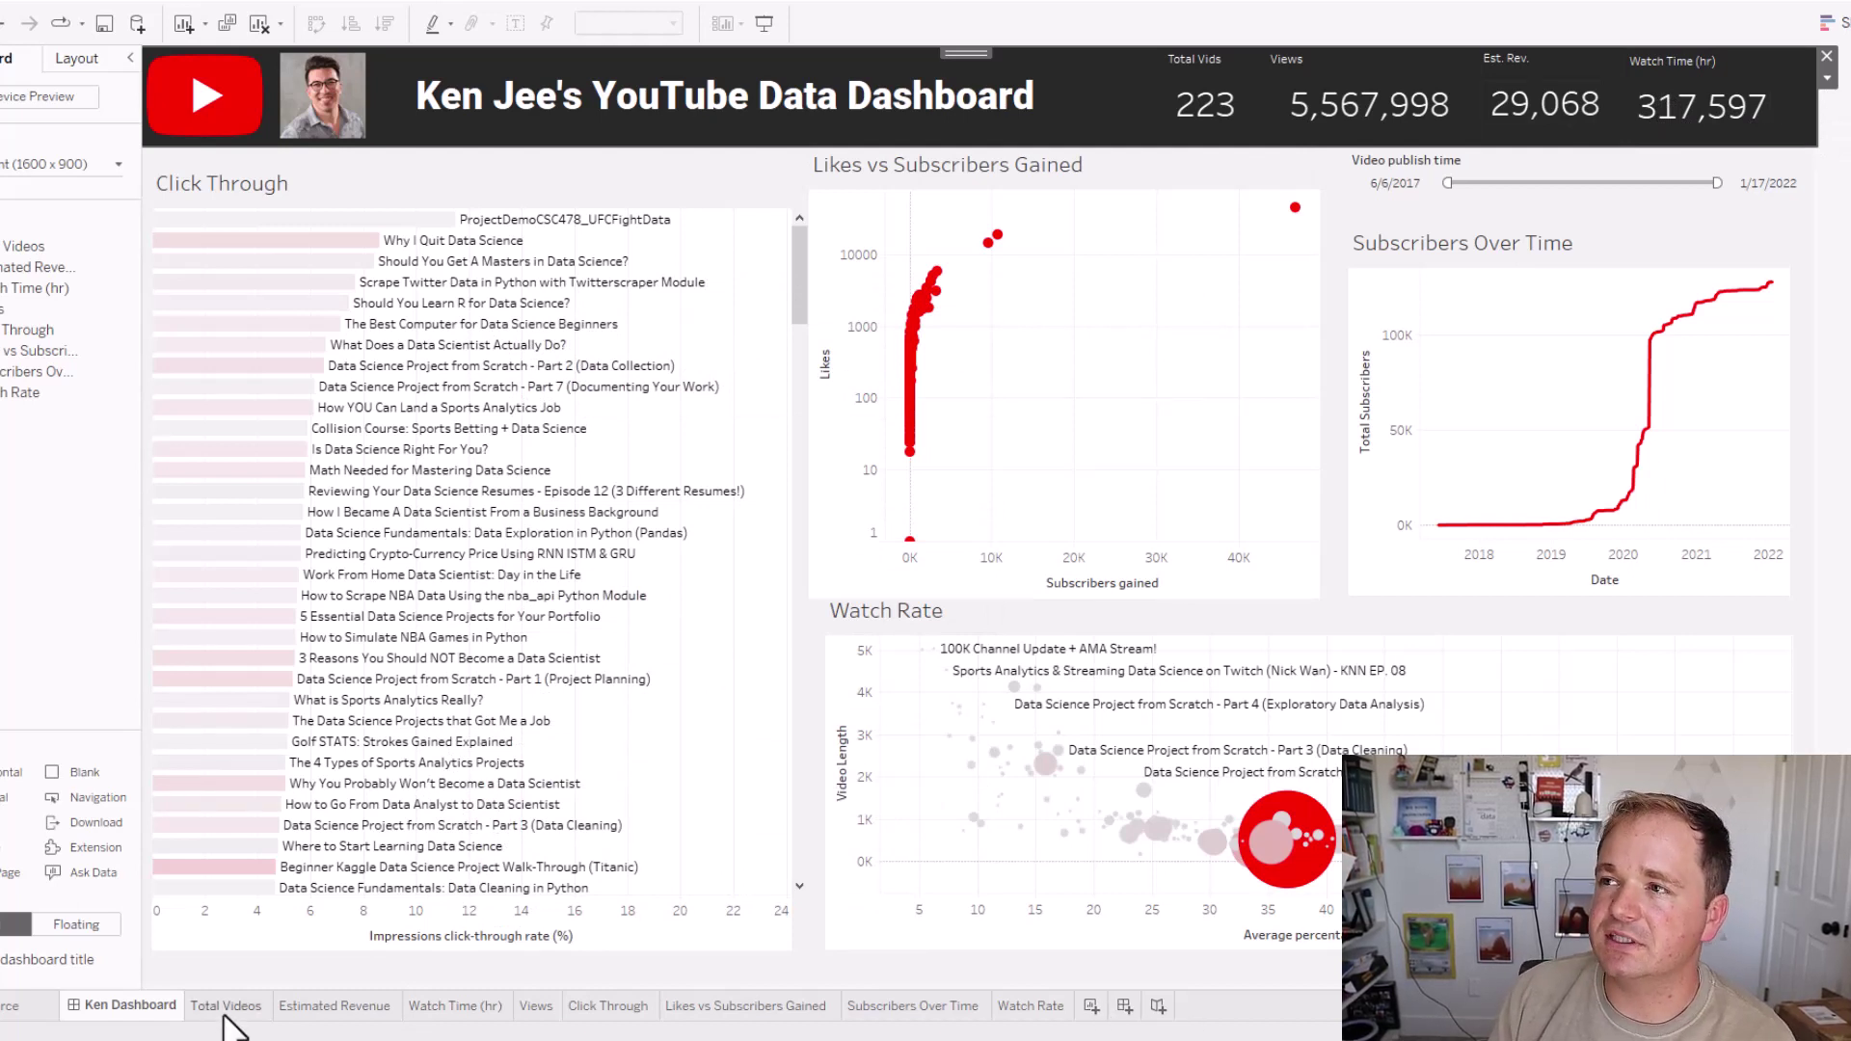
Step: Open the Total Videos sheet and create a new blank worksheet
{"action": "mouse_move", "coordinate": [231, 1024]}
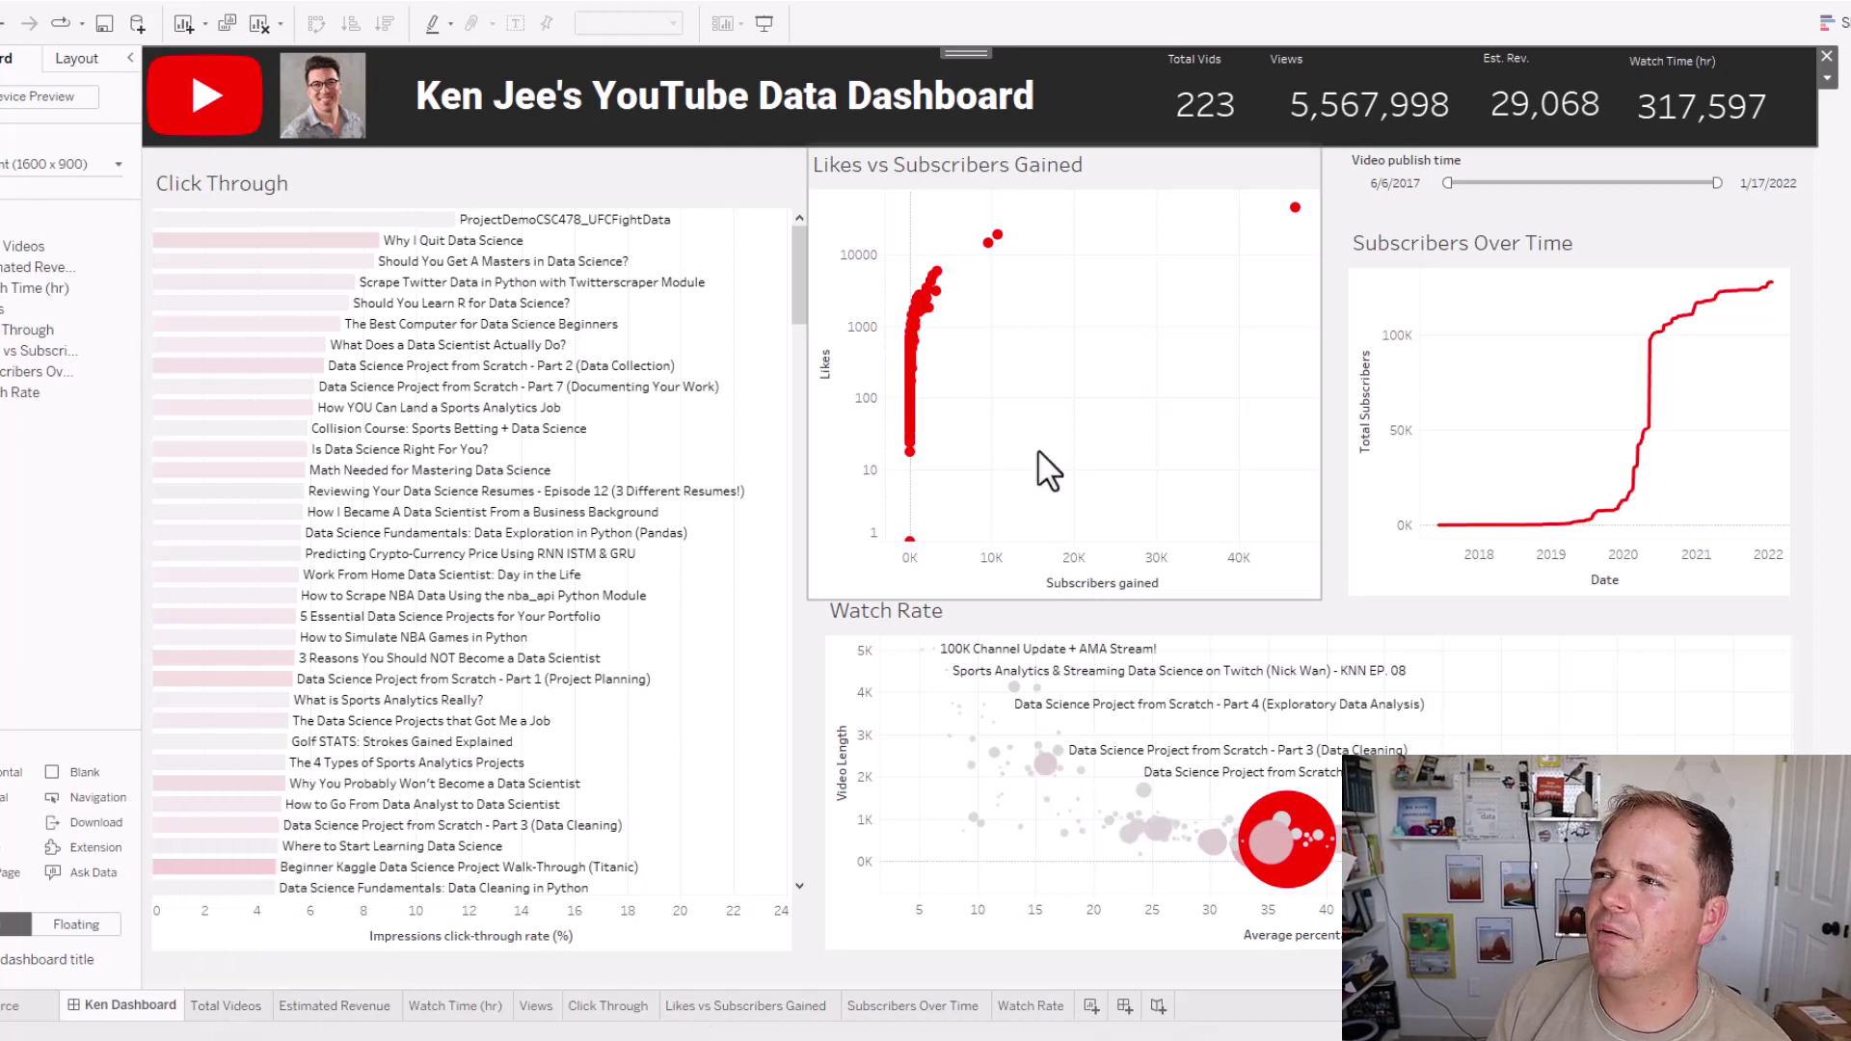
{"action": "mouse_move", "coordinate": [1212, 115]}
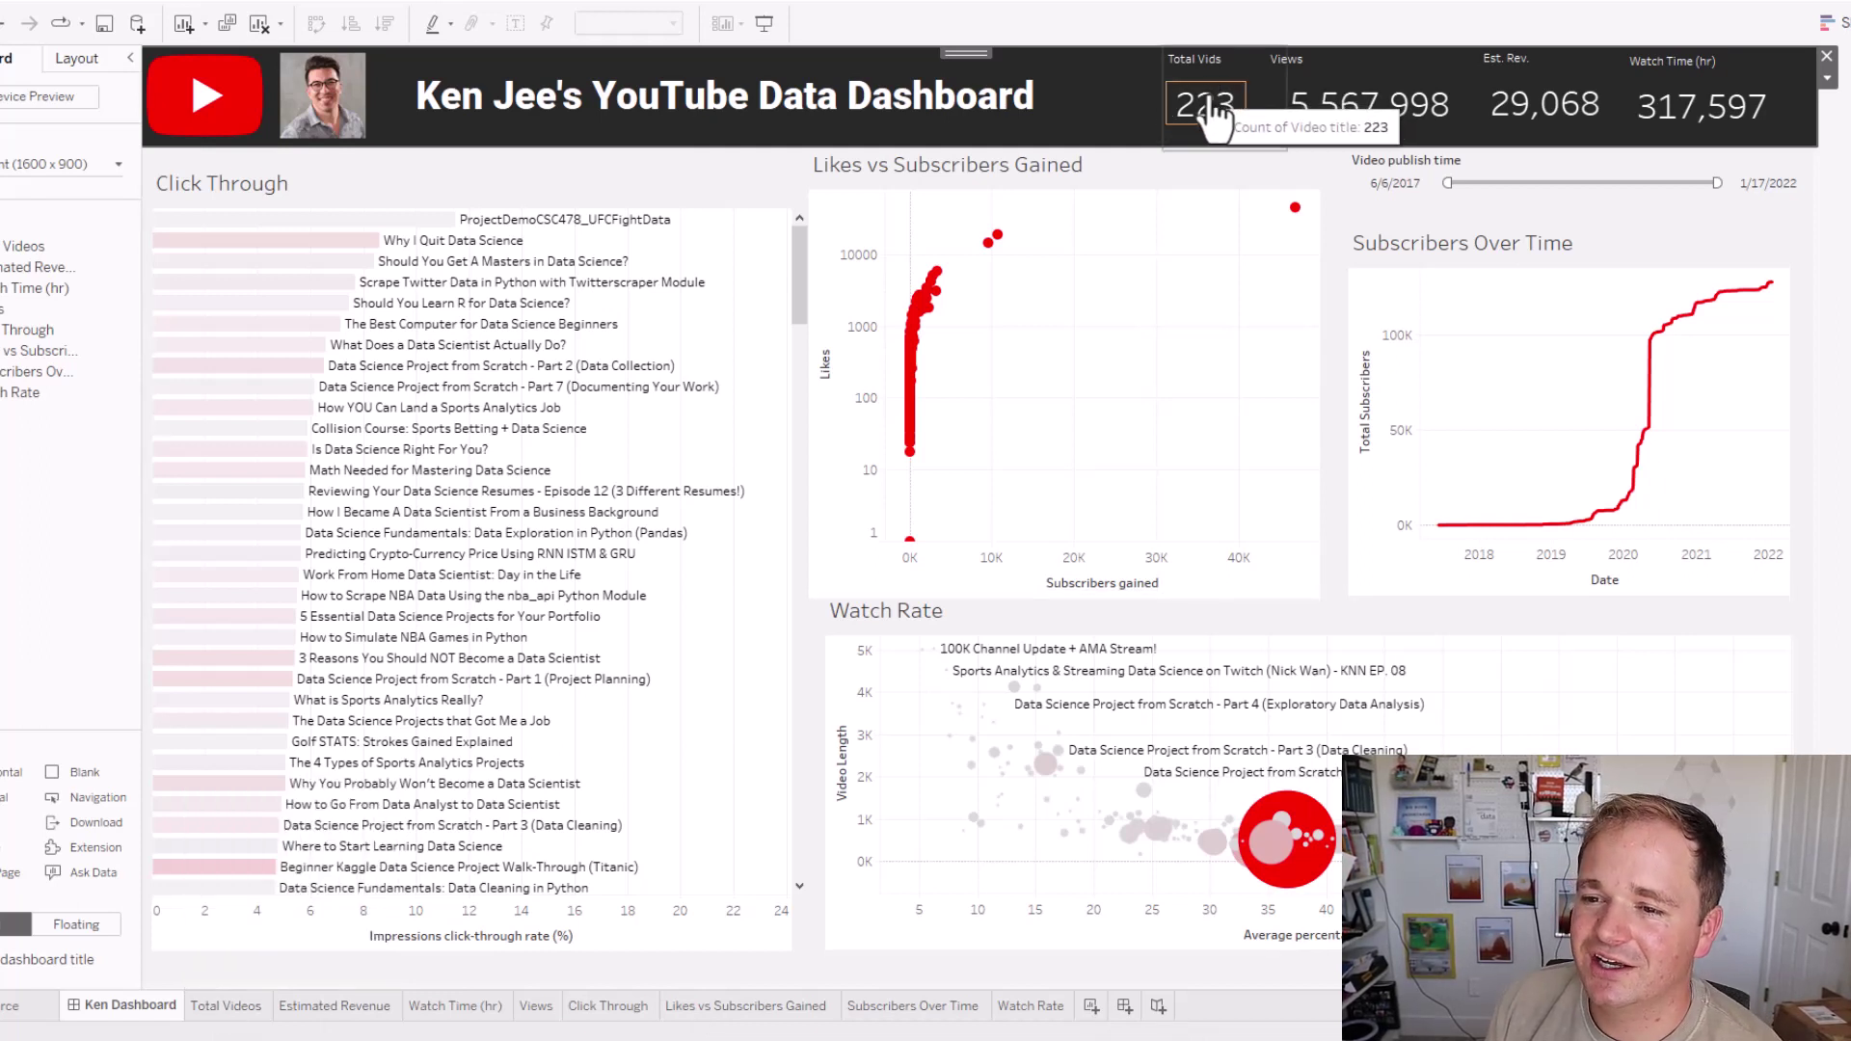
{"action": "left_click", "coordinate": [226, 1006]}
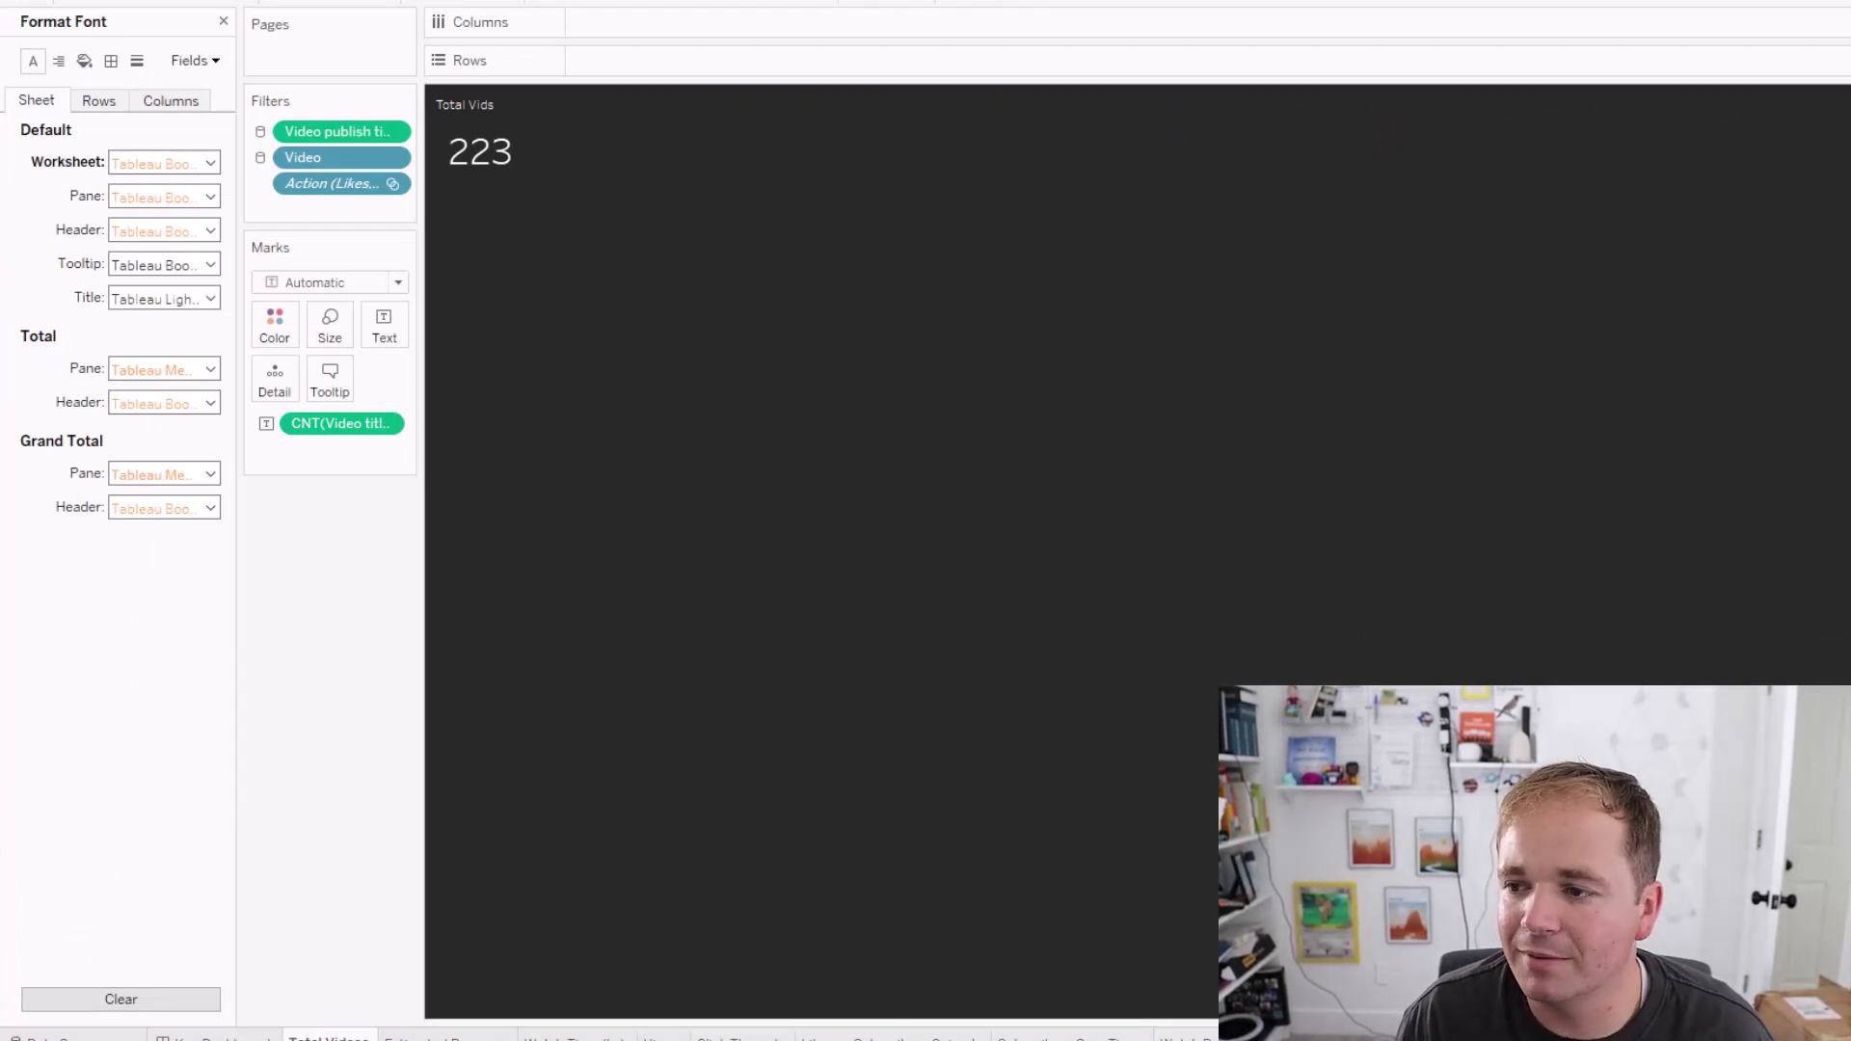
{"action": "key", "text": "ctrl+m"}
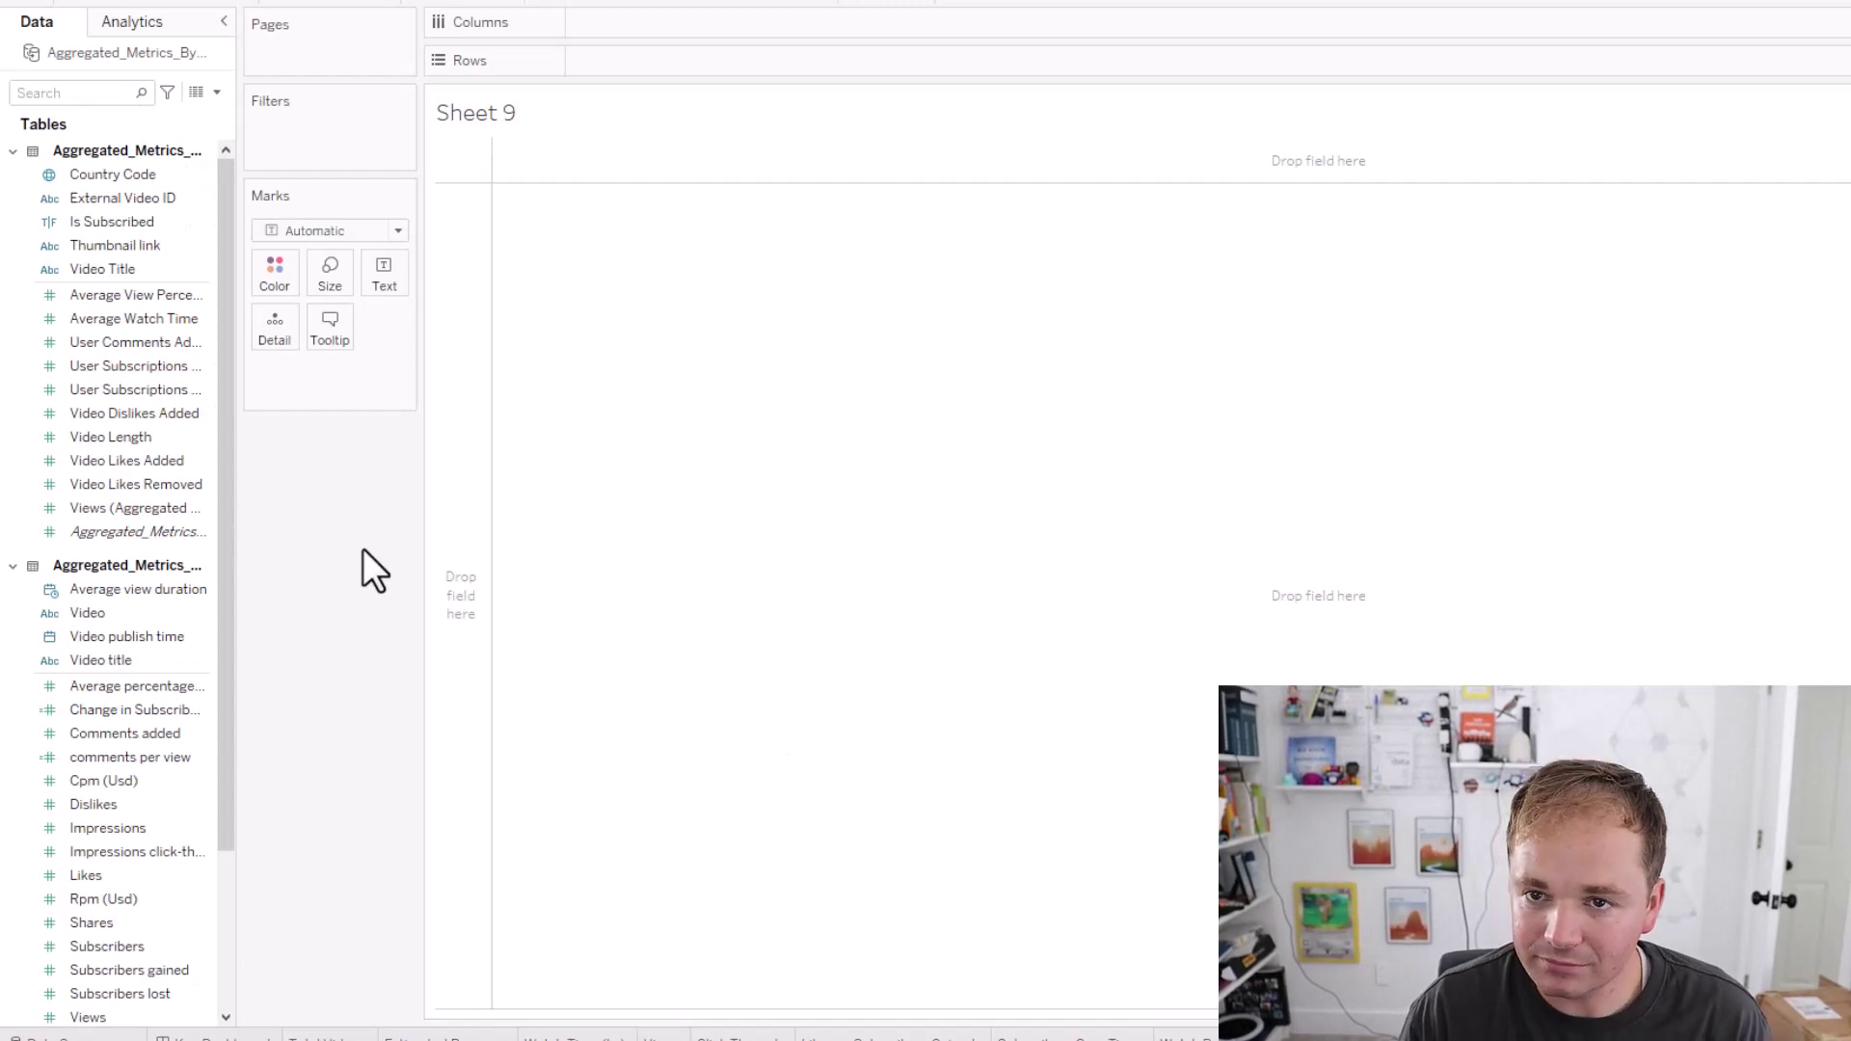
Step: Show Video title as a Count text mark of 223 and review its font formatting
{"action": "left_click_drag", "start_coordinate": [119, 660], "coordinate": [391, 269]}
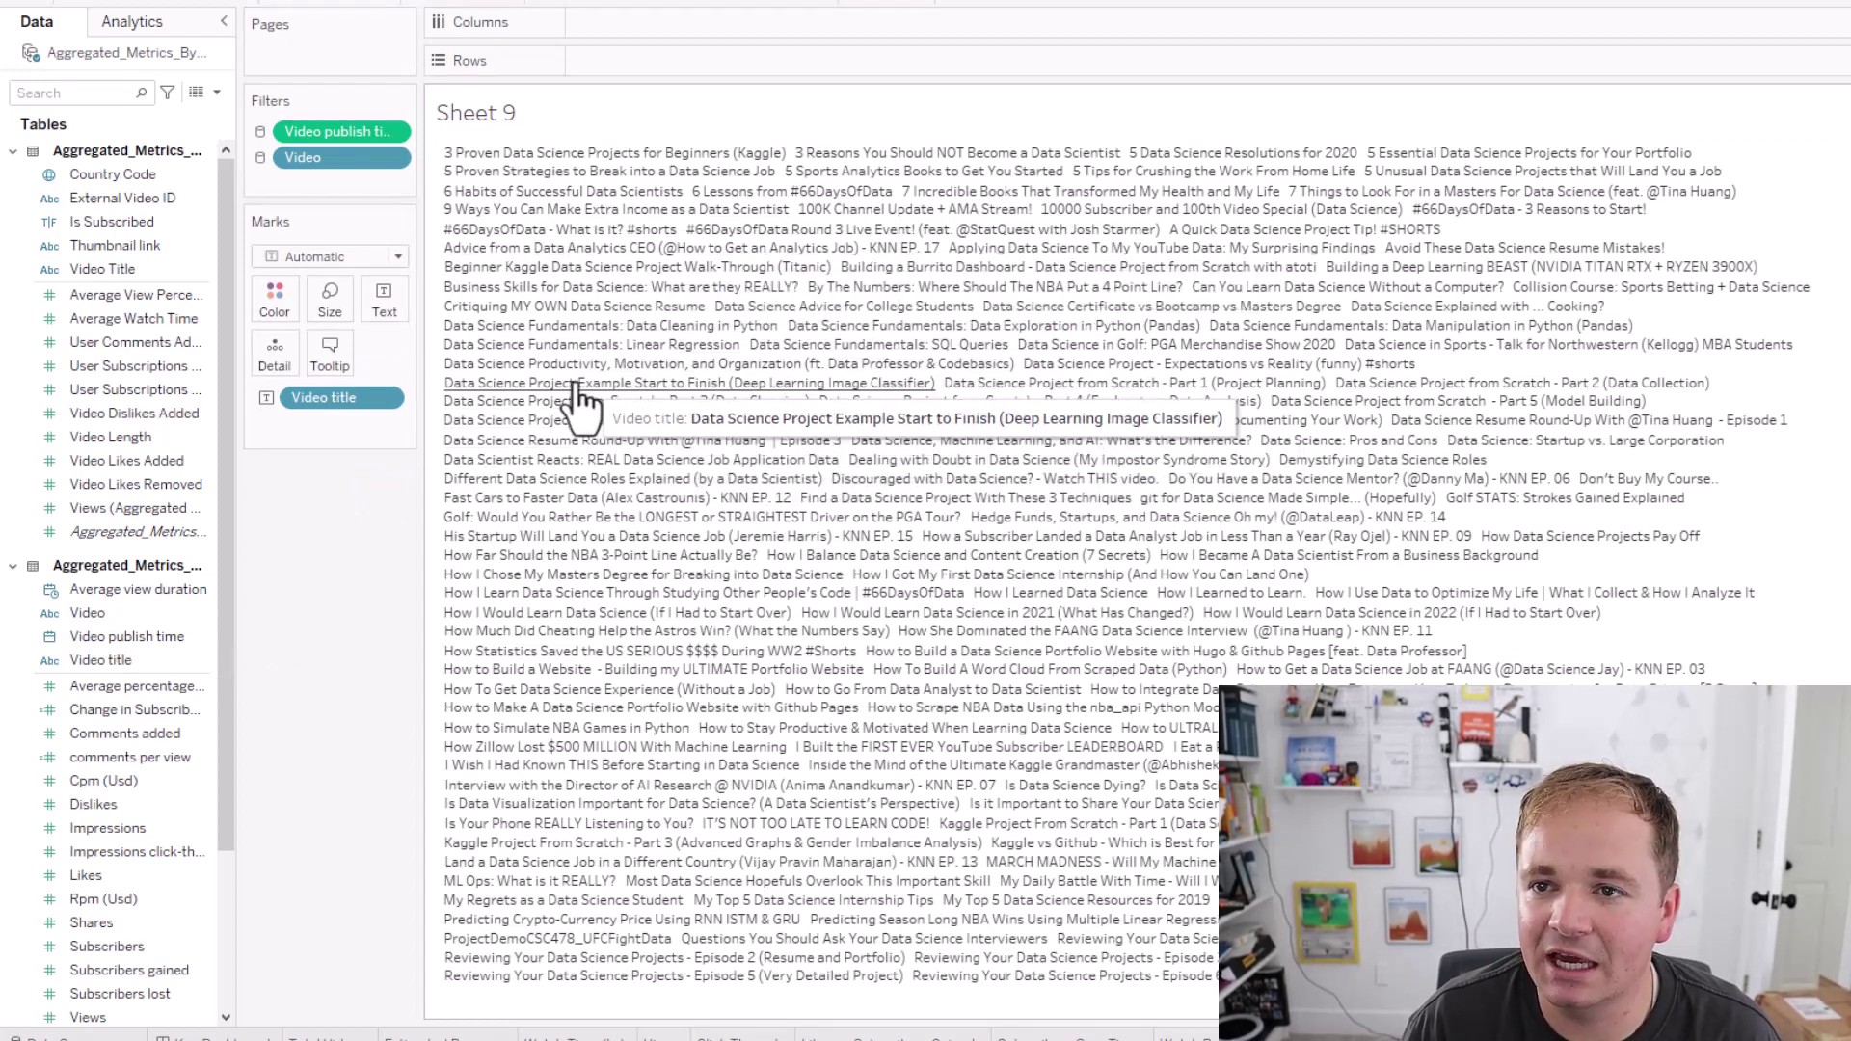
{"action": "left_click", "coordinate": [387, 399]}
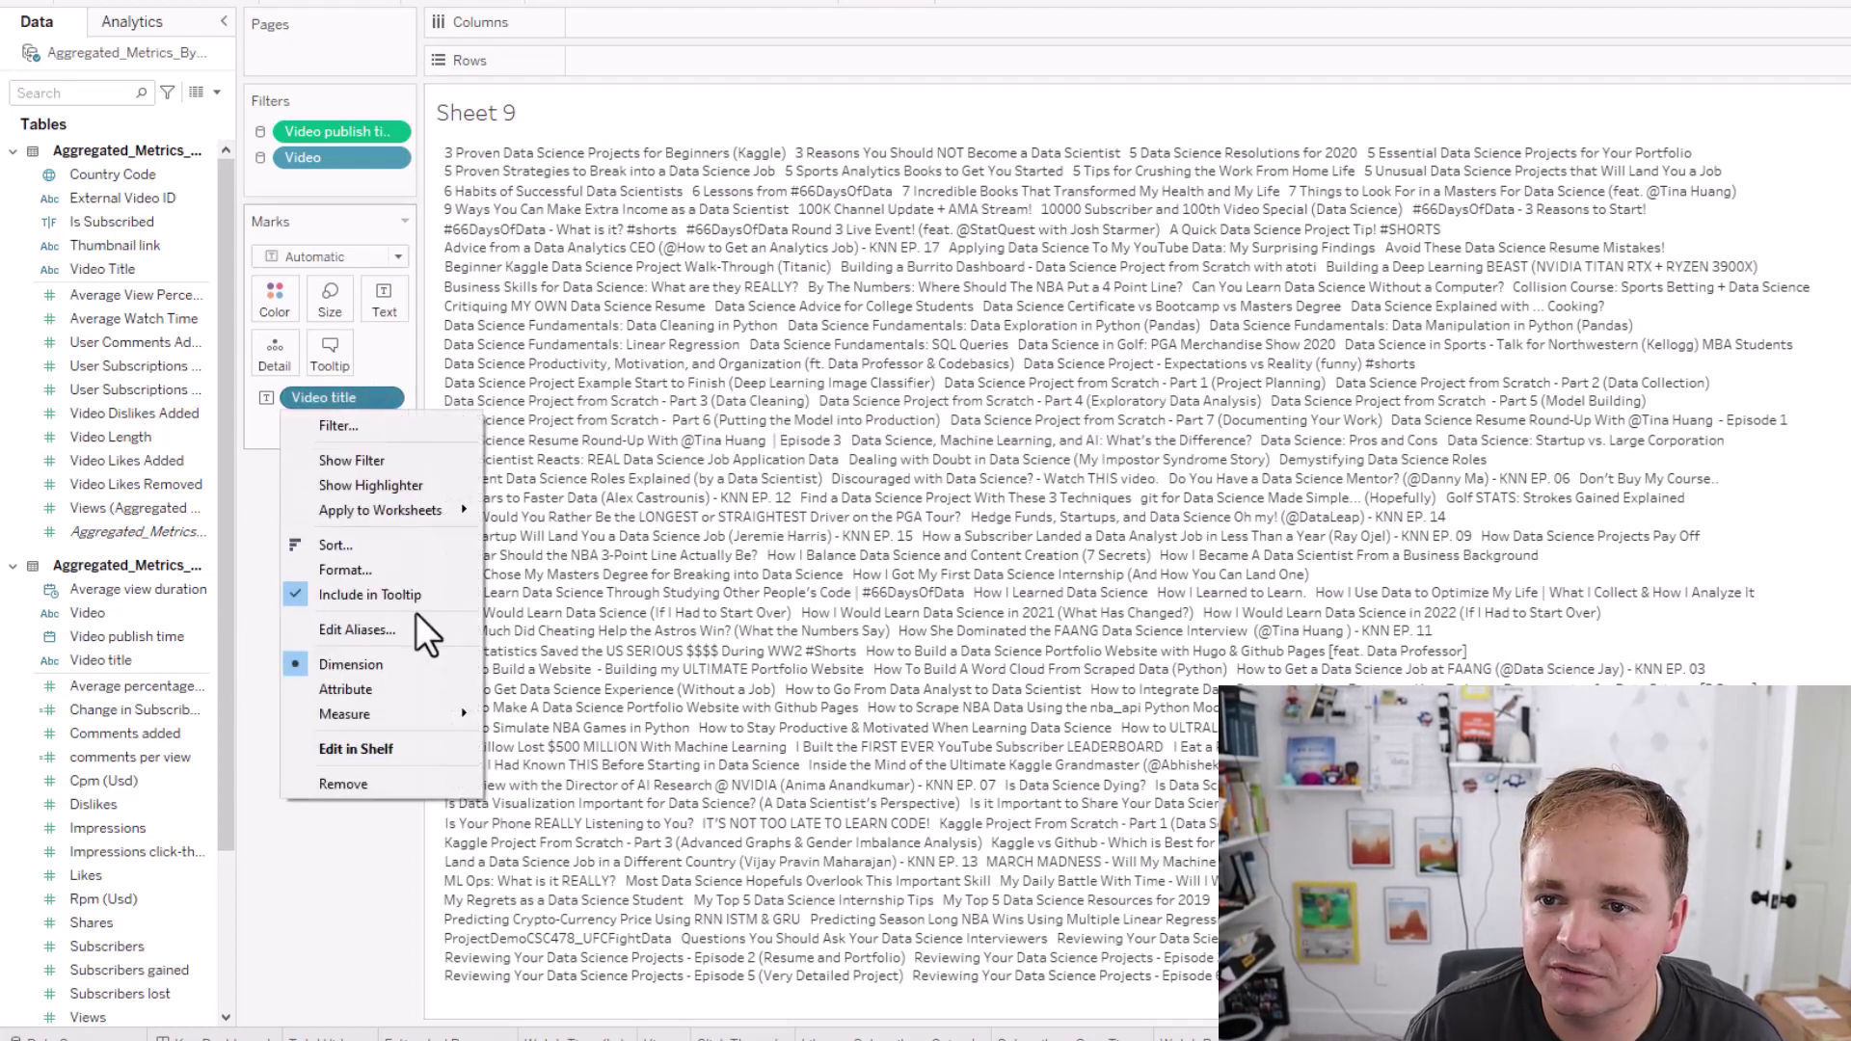
{"action": "mouse_move", "coordinate": [412, 713]}
{"action": "left_click", "coordinate": [511, 773]}
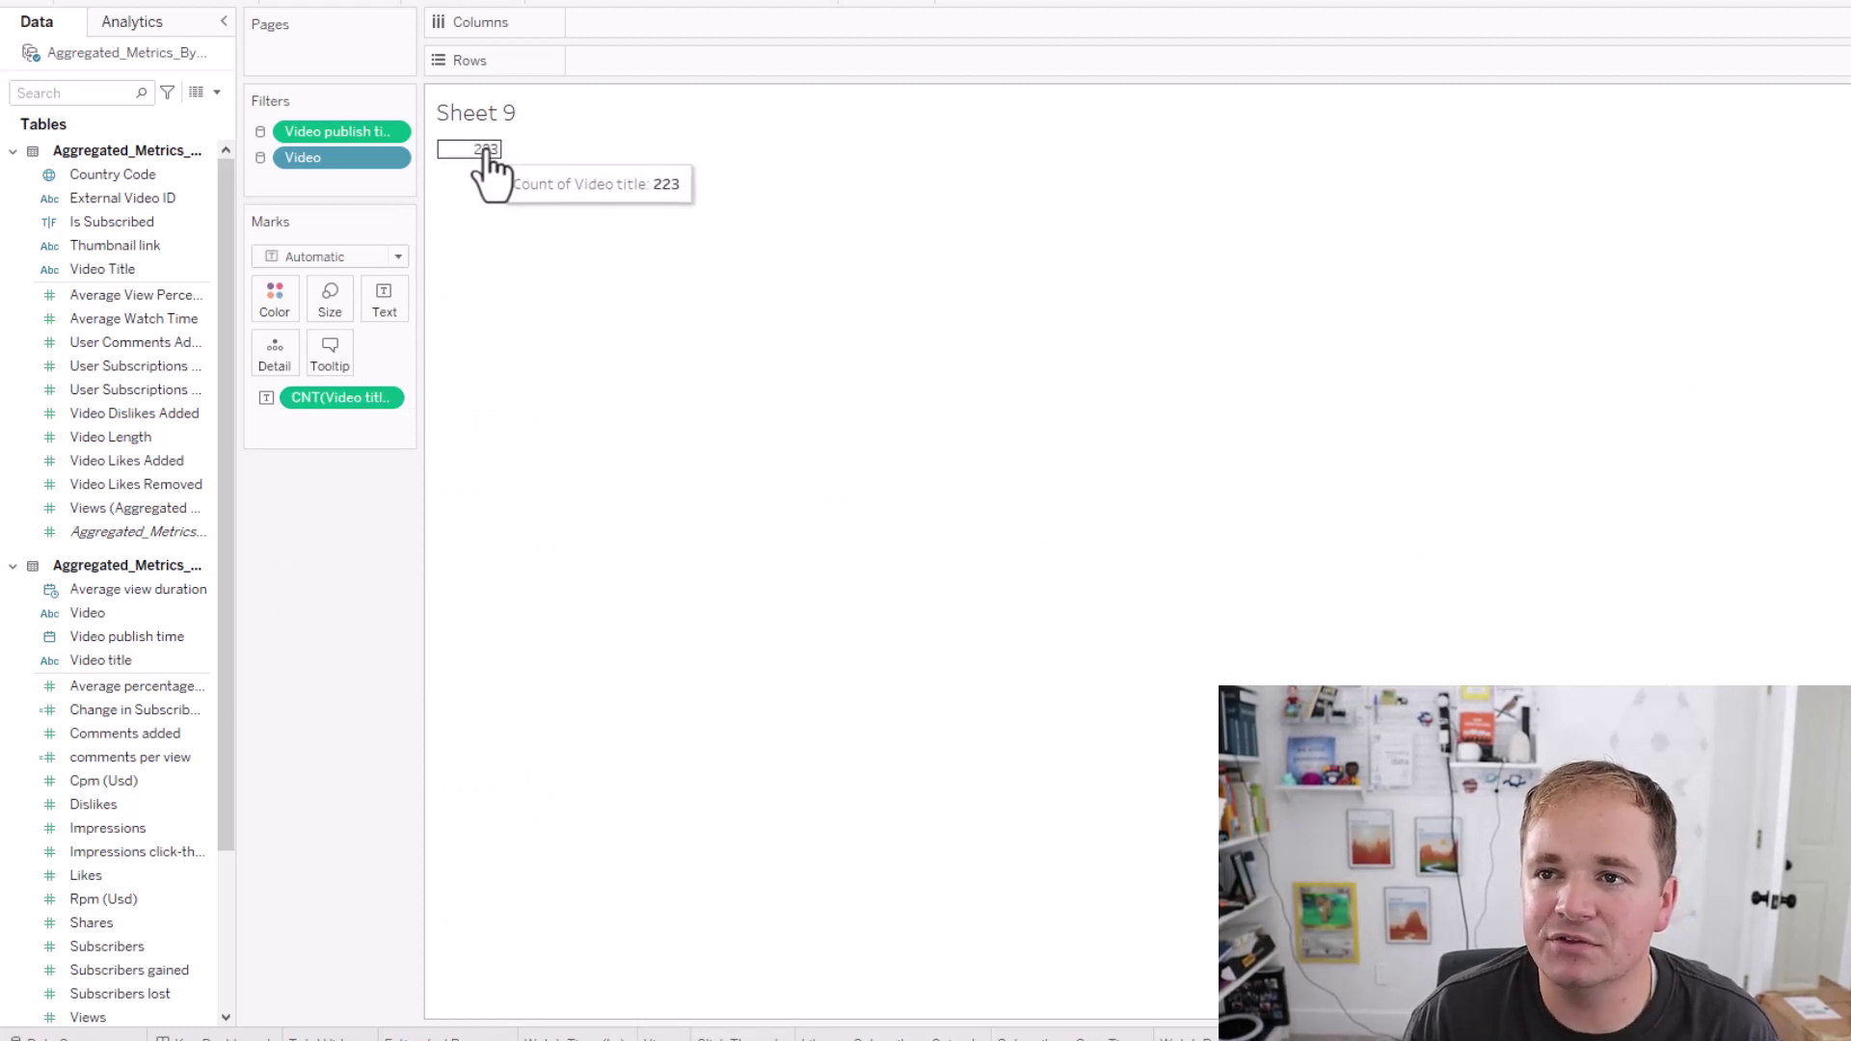
{"action": "right_click", "coordinate": [486, 151]}
{"action": "left_click", "coordinate": [532, 247]}
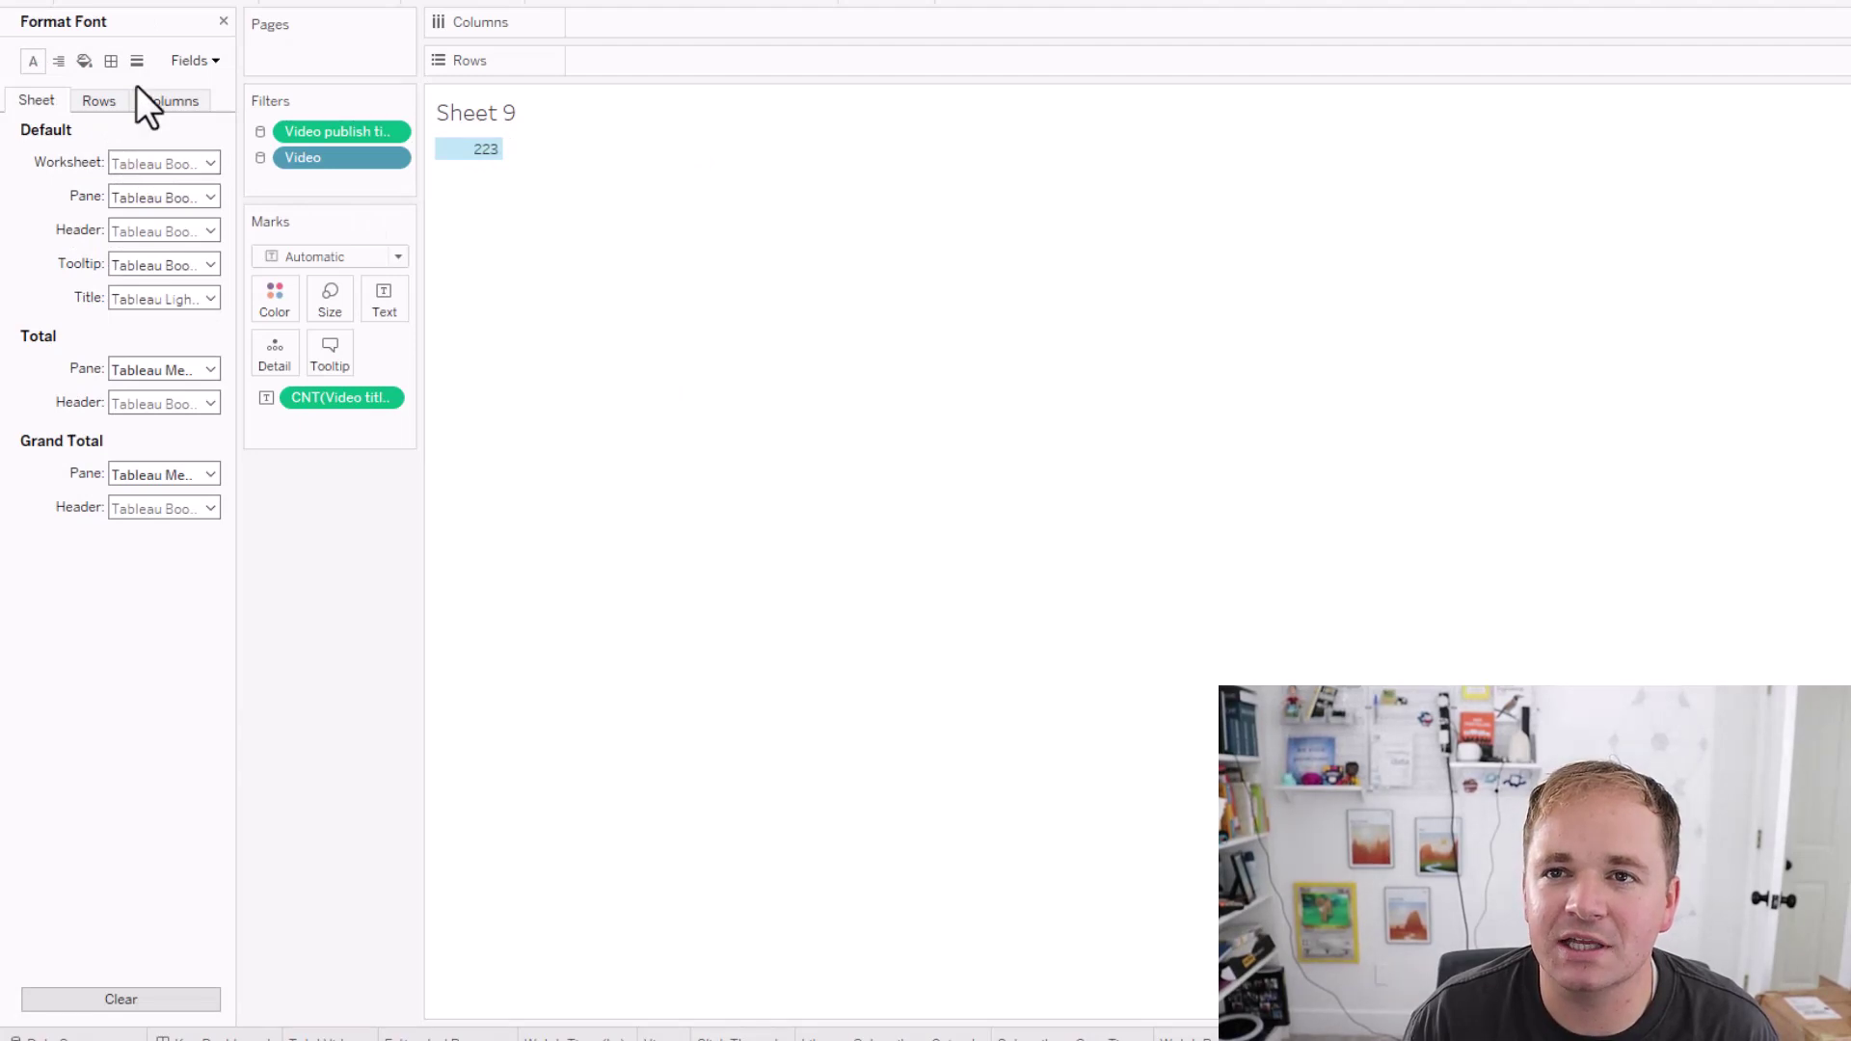
{"action": "left_click", "coordinate": [183, 65]}
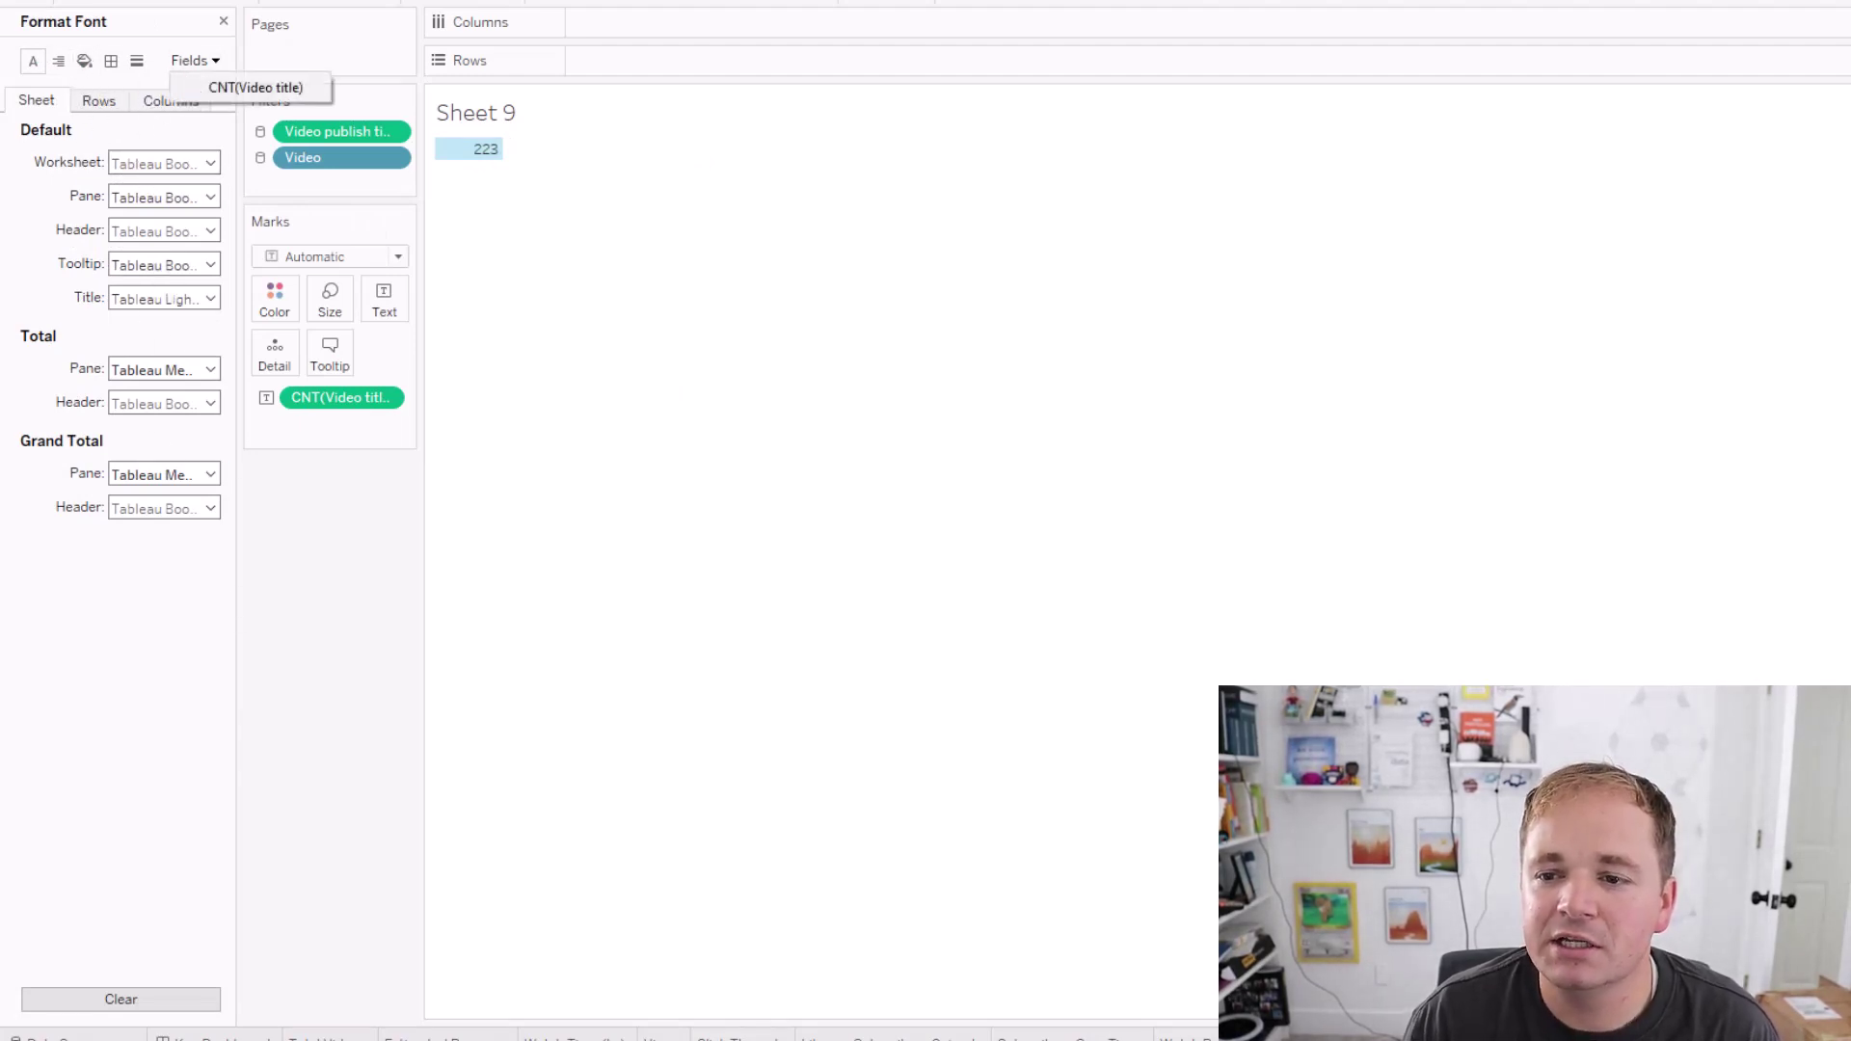
{"action": "key", "text": "Escape"}
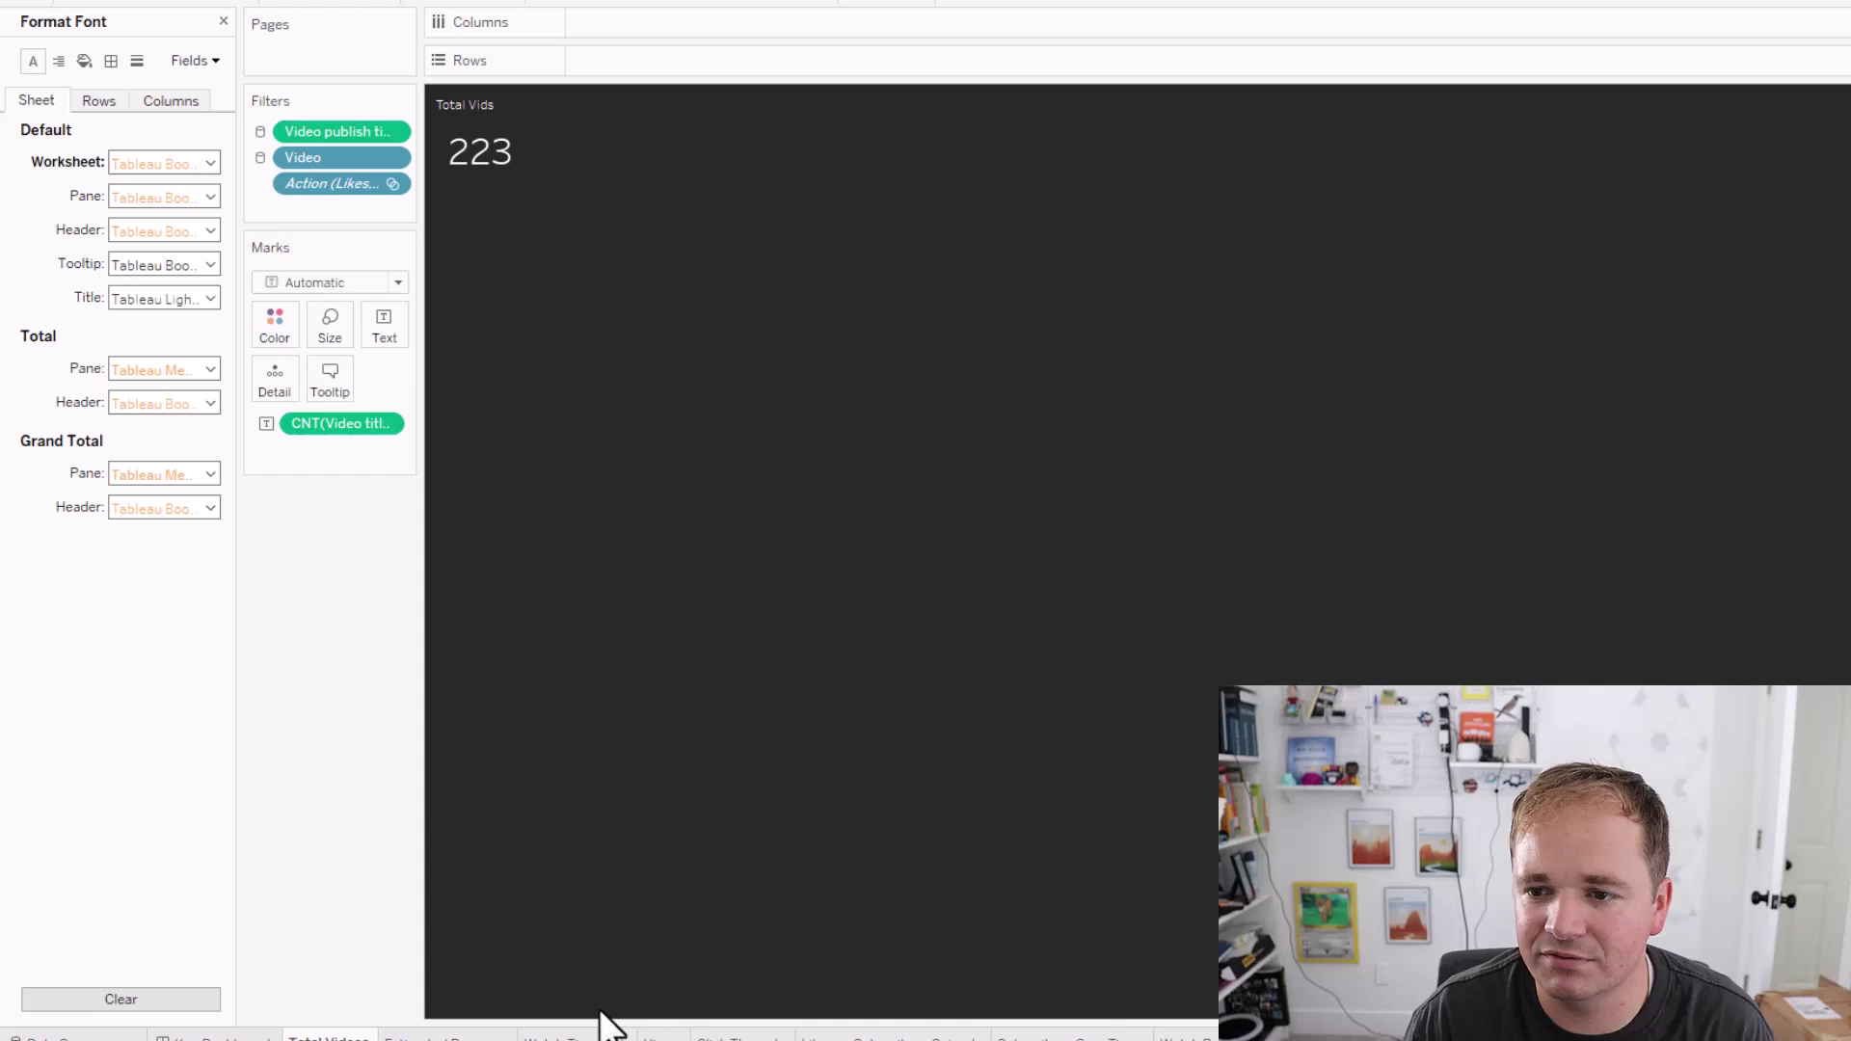
Step: Compare the Estimated Revenue, Watch Time (hr) and Views KPI sheets
{"action": "left_click", "coordinate": [445, 1036]}
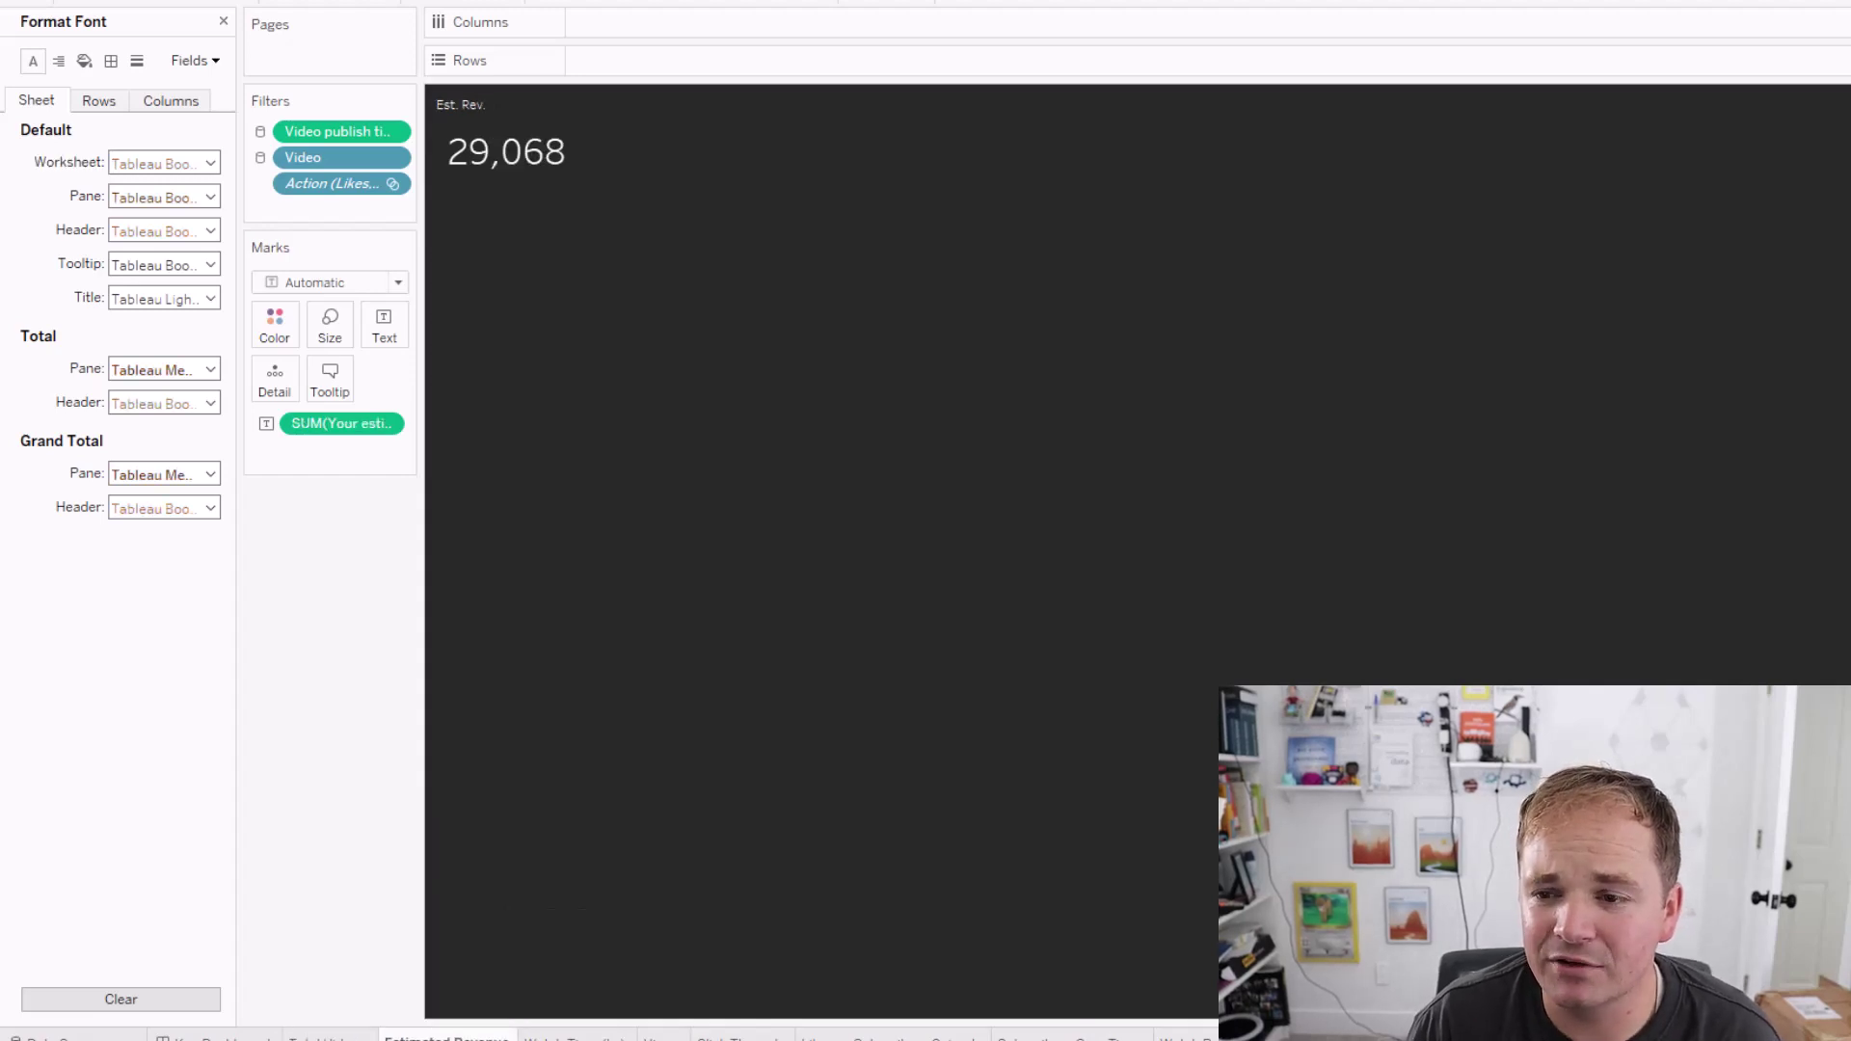
{"action": "left_click", "coordinate": [576, 1036]}
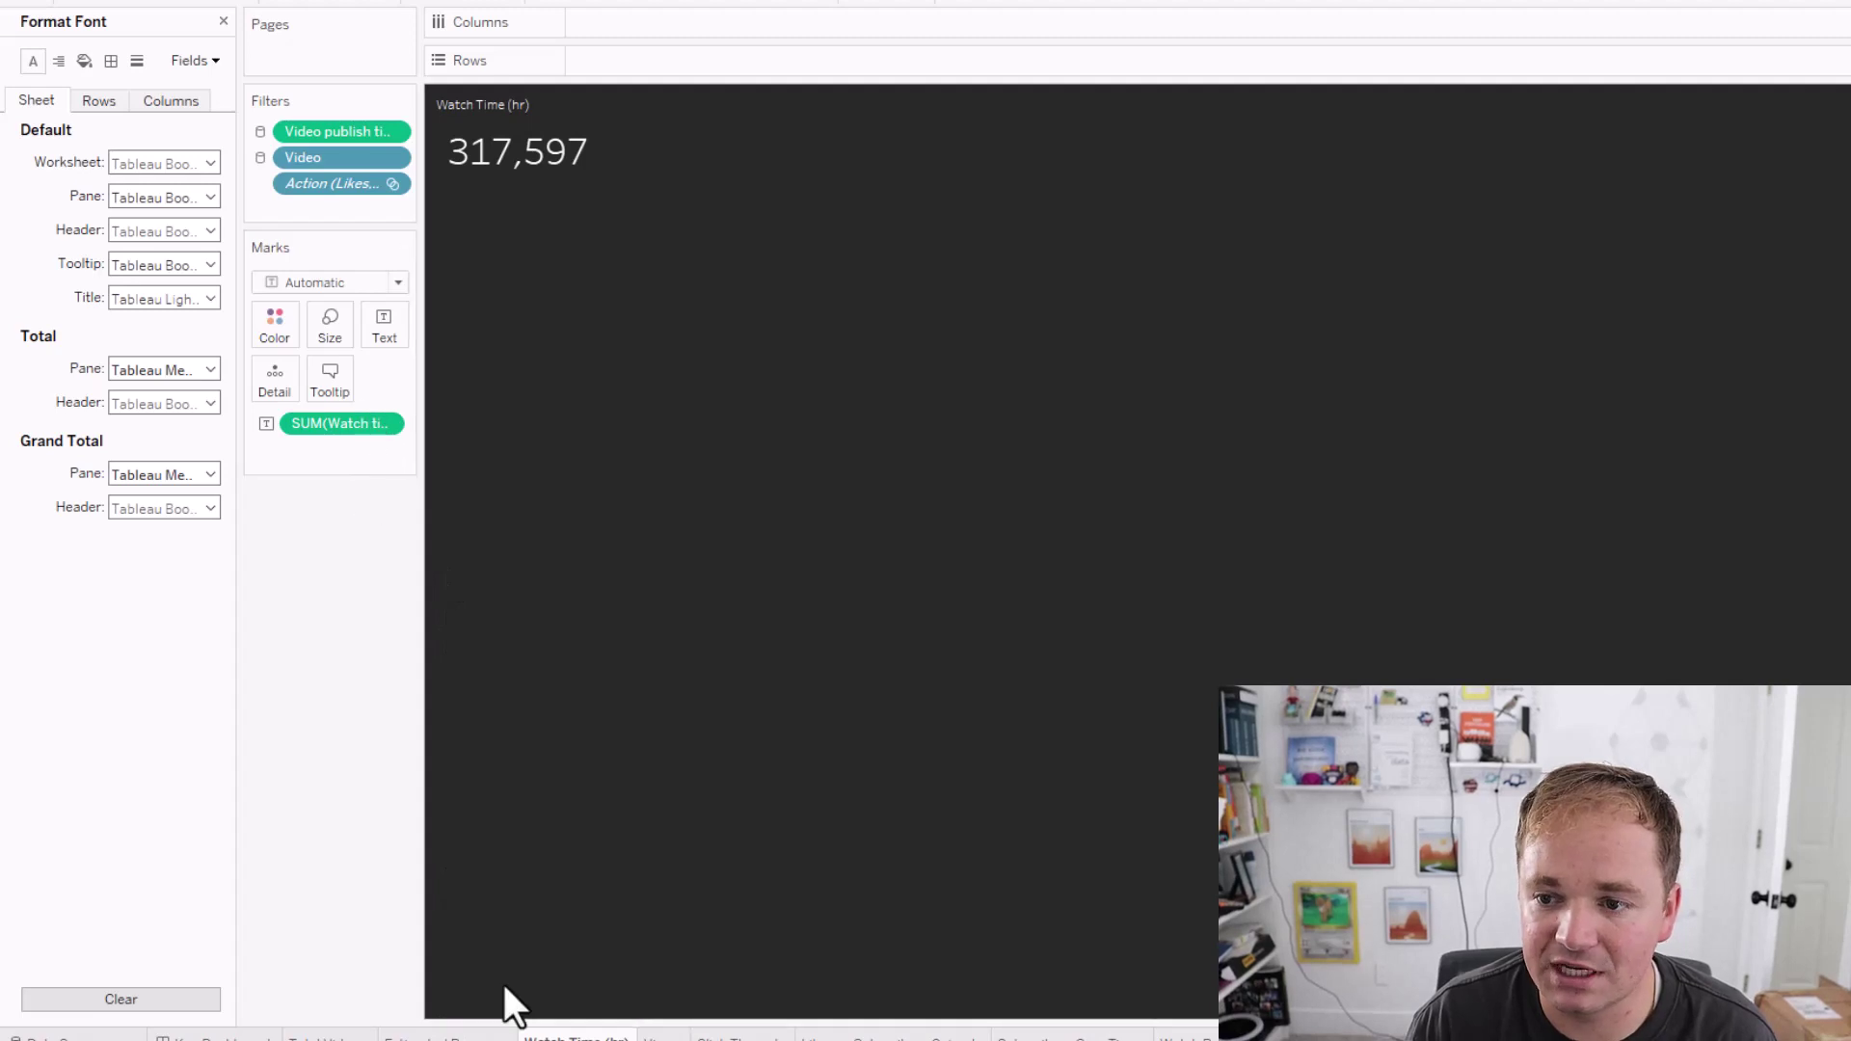
{"action": "left_click", "coordinate": [462, 1036]}
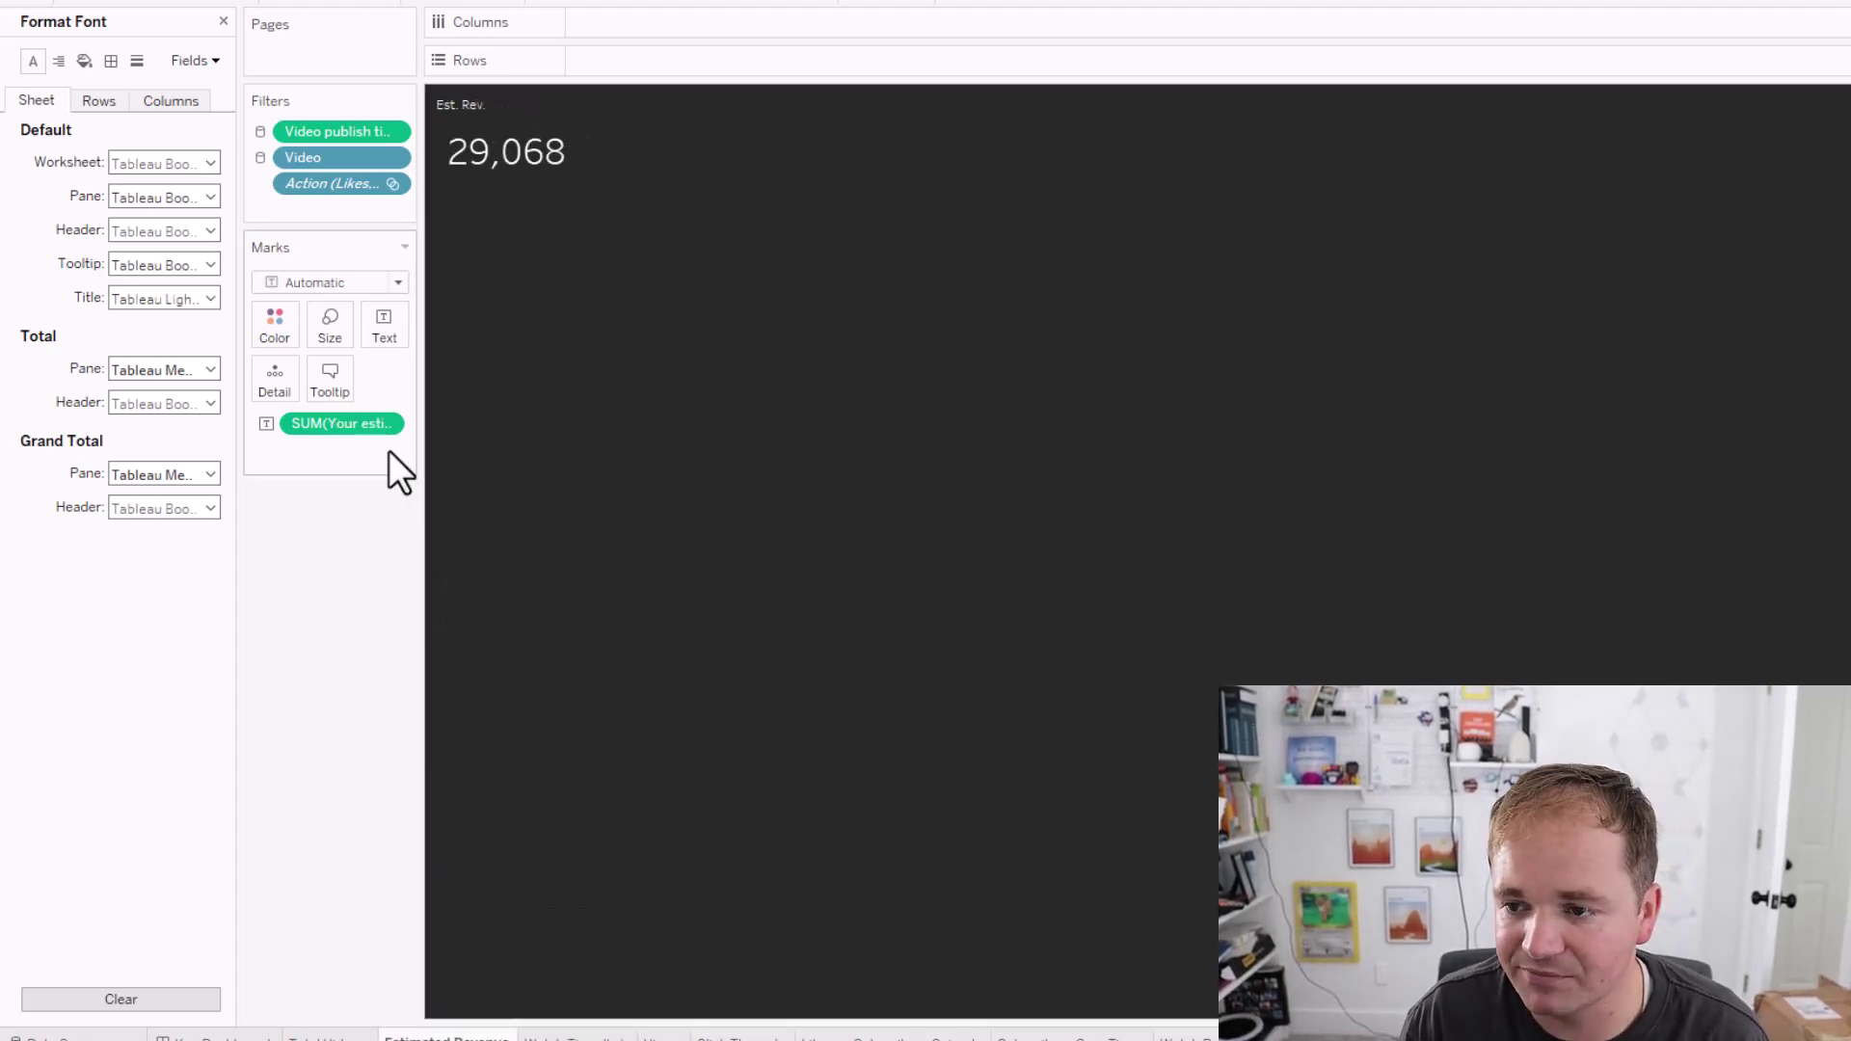
{"action": "left_click", "coordinate": [662, 1037]}
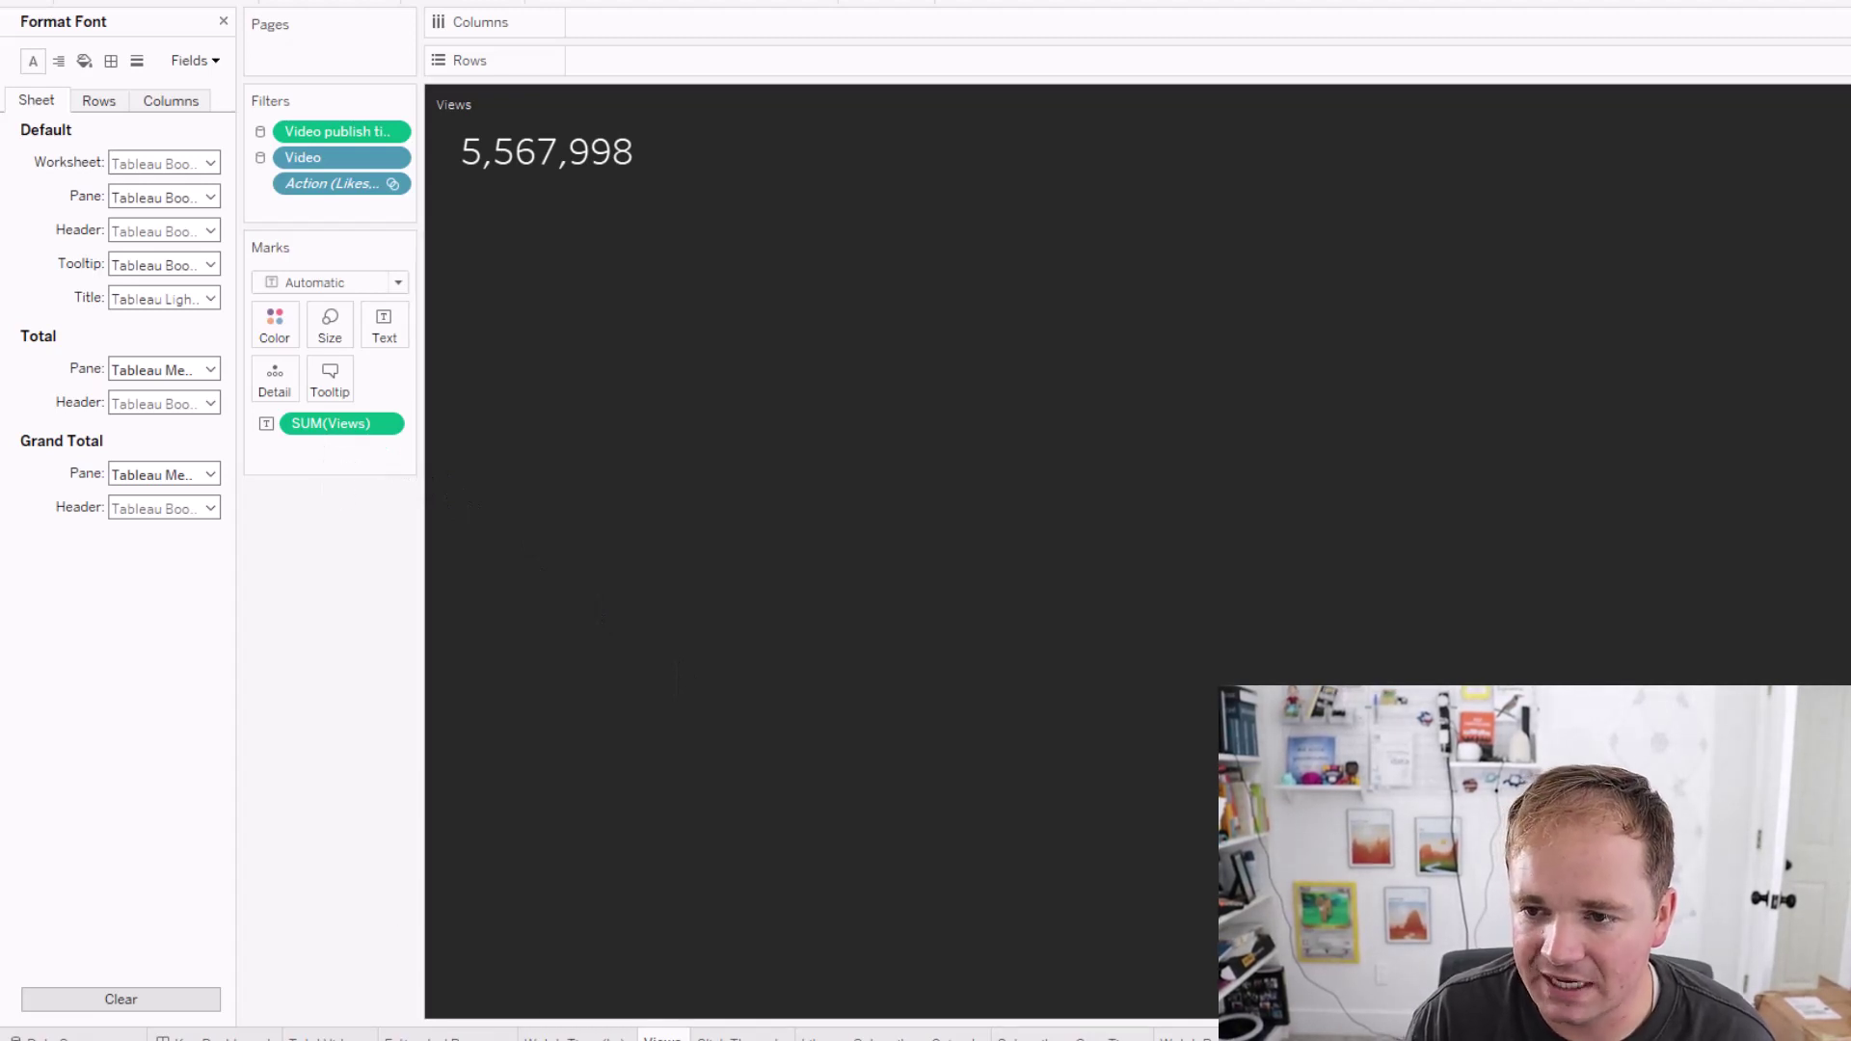
{"action": "right_click", "coordinate": [459, 1037]}
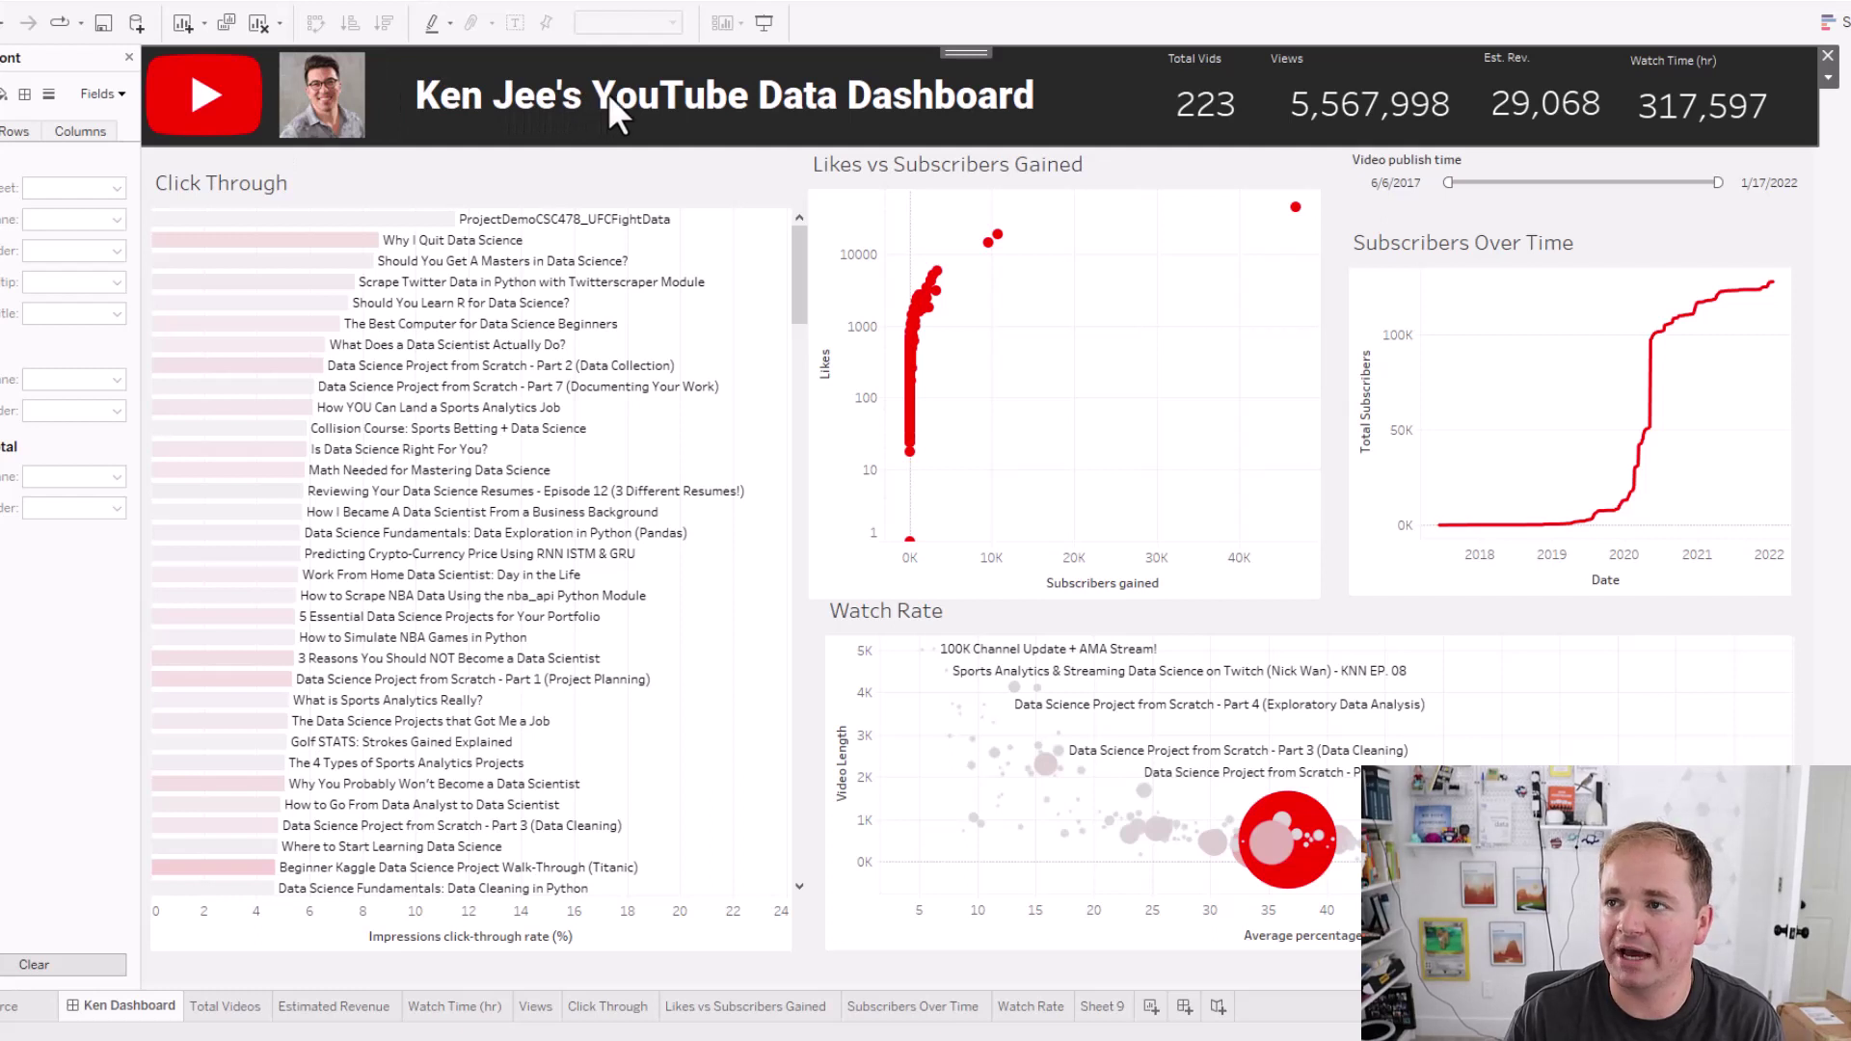
Step: Drag the Video publish time slider to try later, earlier and wider date ranges
{"action": "mouse_move", "coordinate": [1316, 123]}
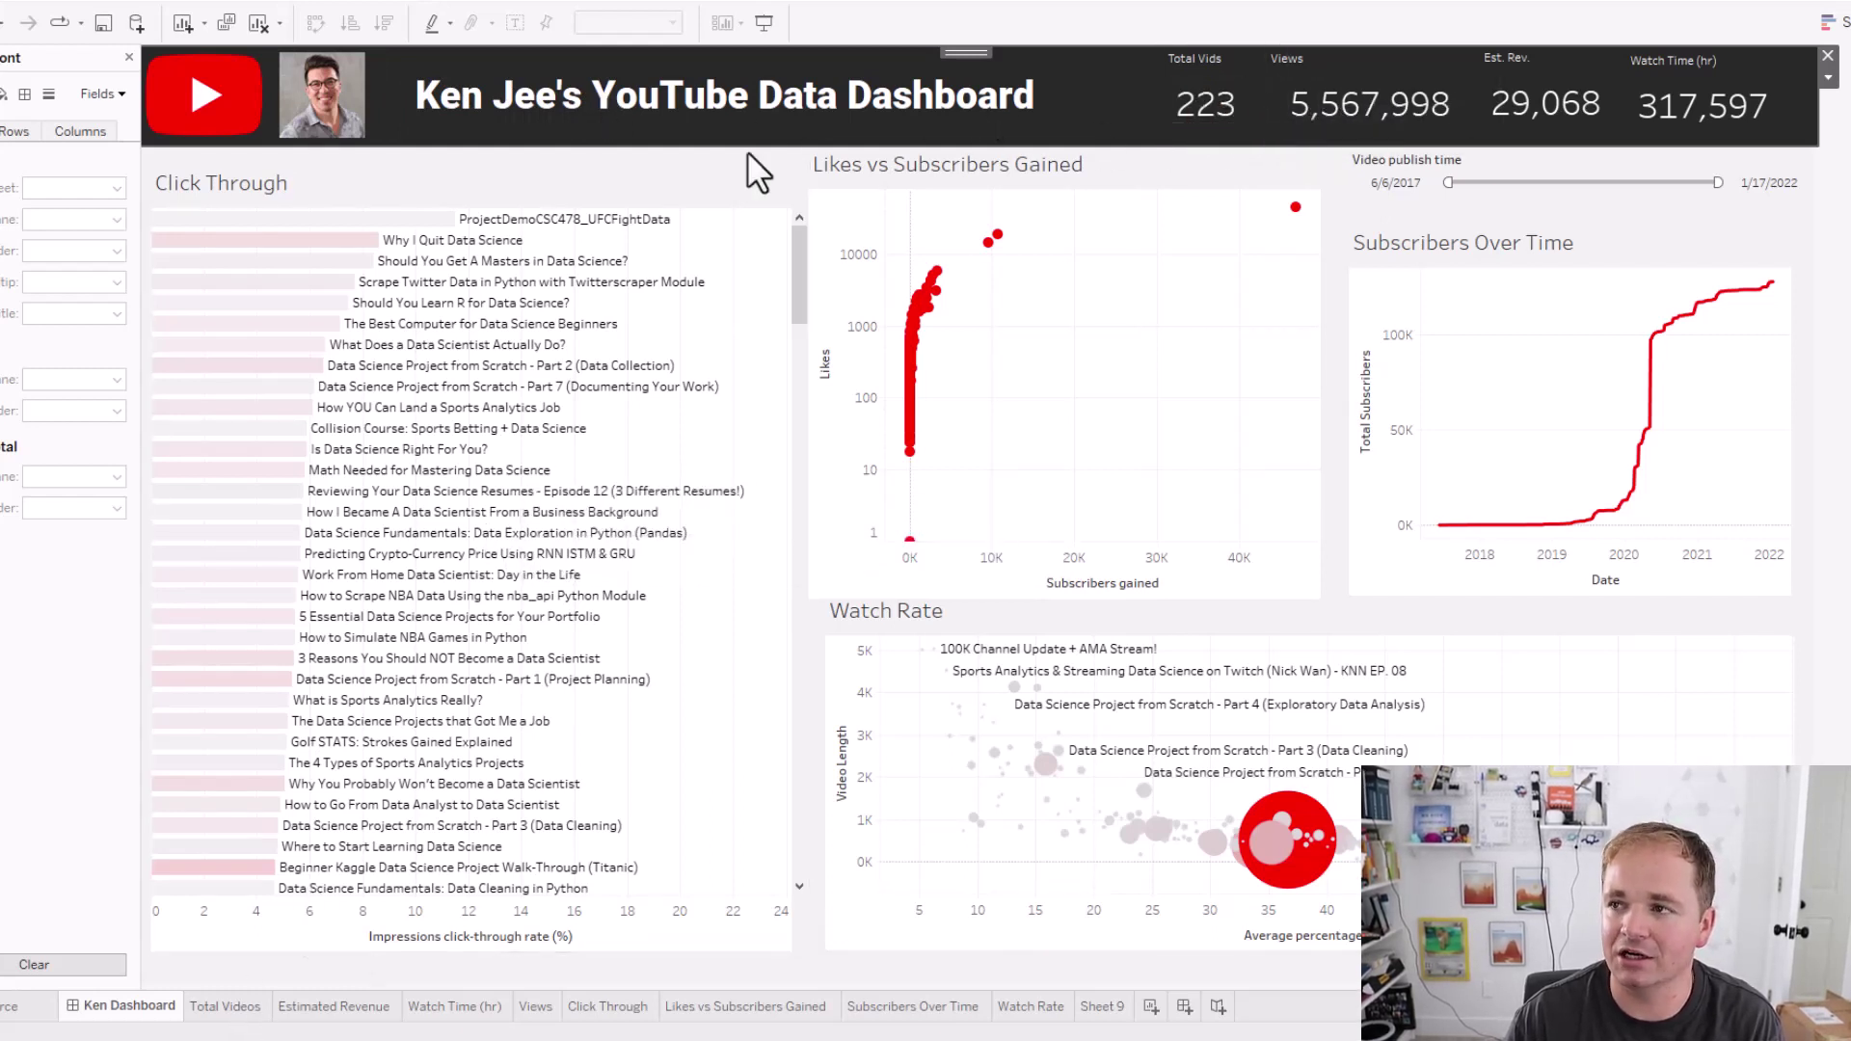
{"action": "mouse_move", "coordinate": [1719, 124]}
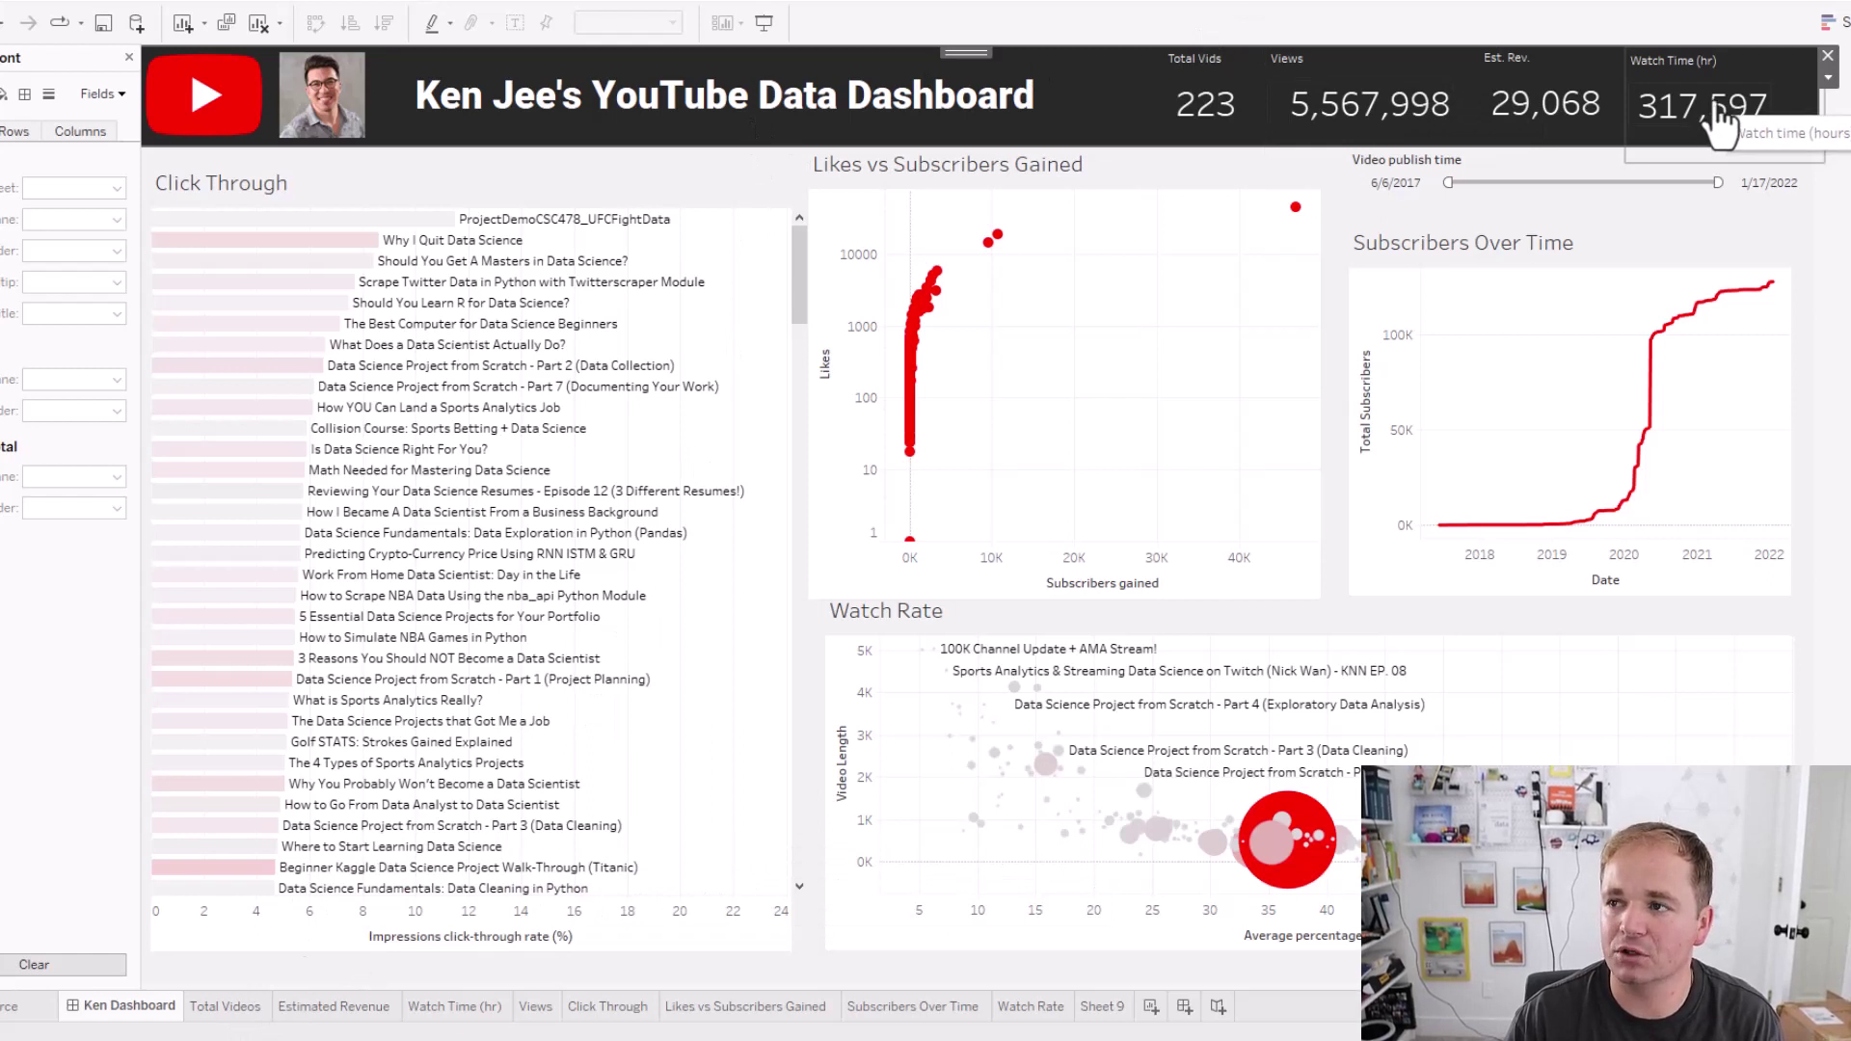
{"action": "left_click", "coordinate": [1563, 174]}
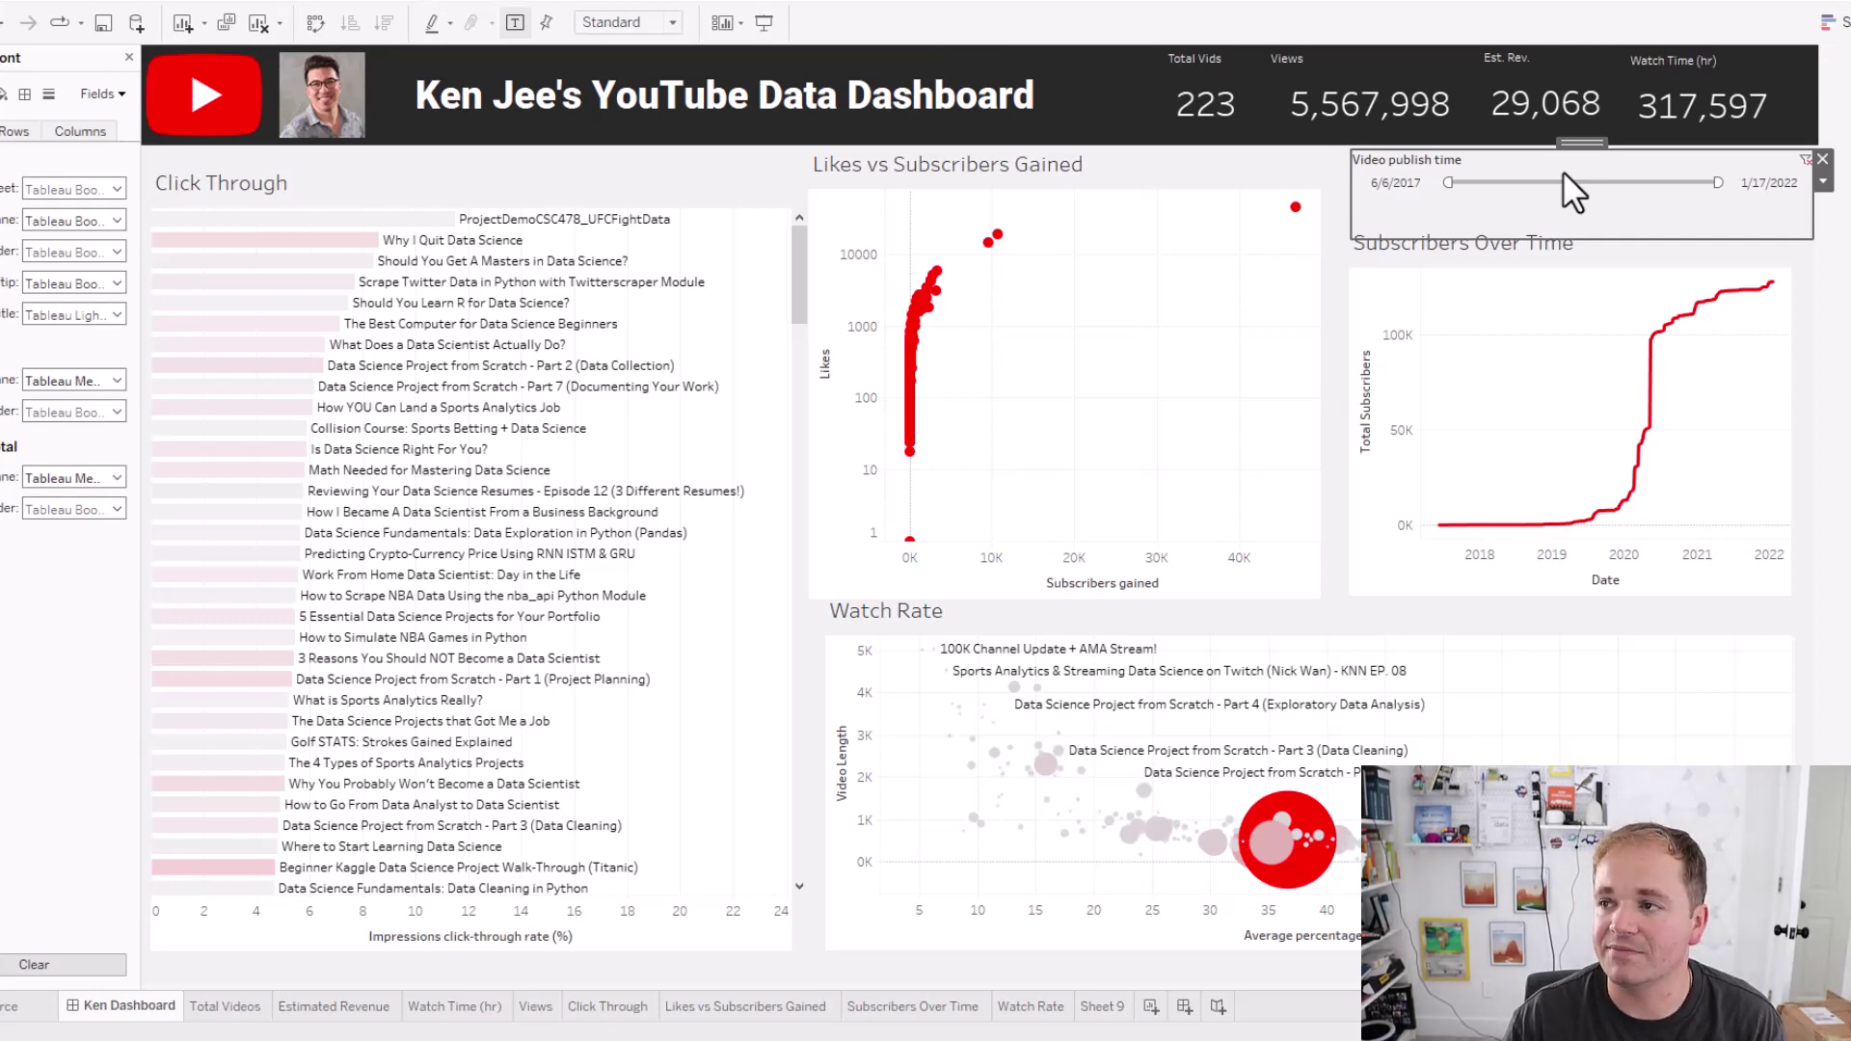
{"action": "left_click_drag", "start_coordinate": [1450, 186], "coordinate": [1678, 184]}
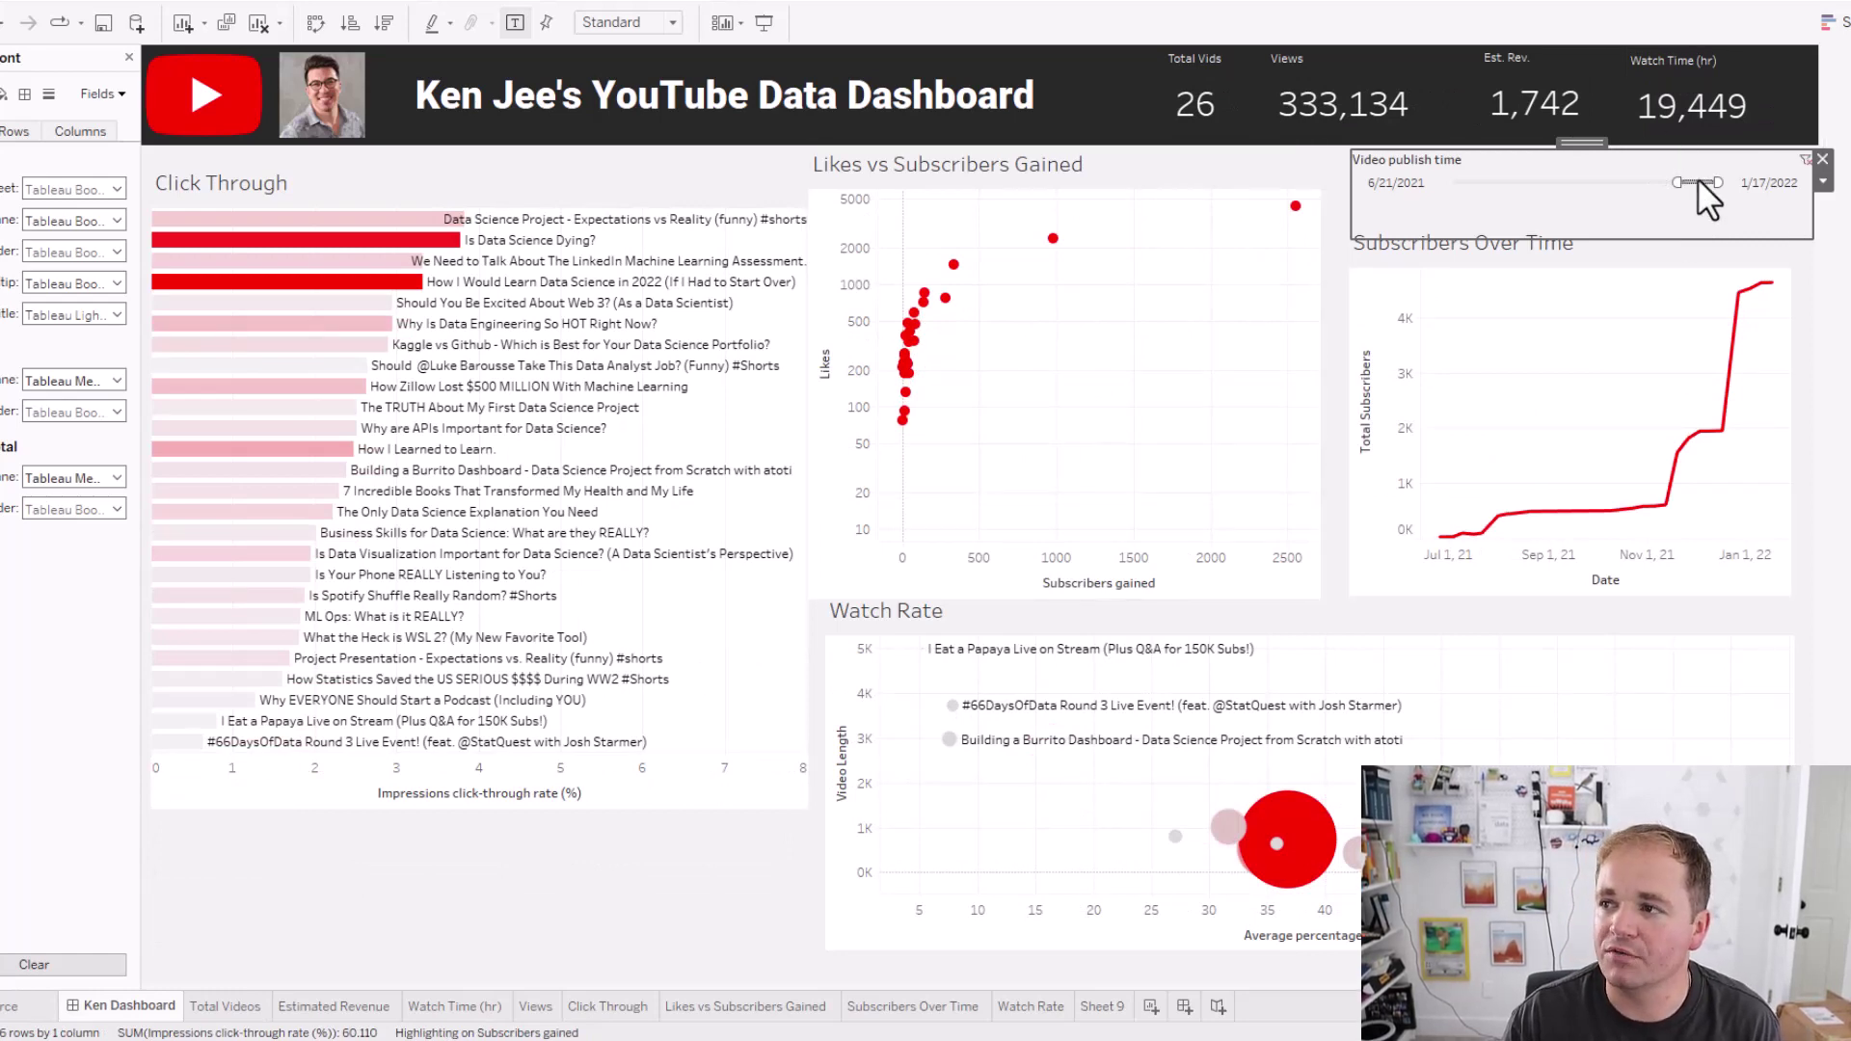
{"action": "left_click_drag", "start_coordinate": [1697, 182], "coordinate": [1468, 182]}
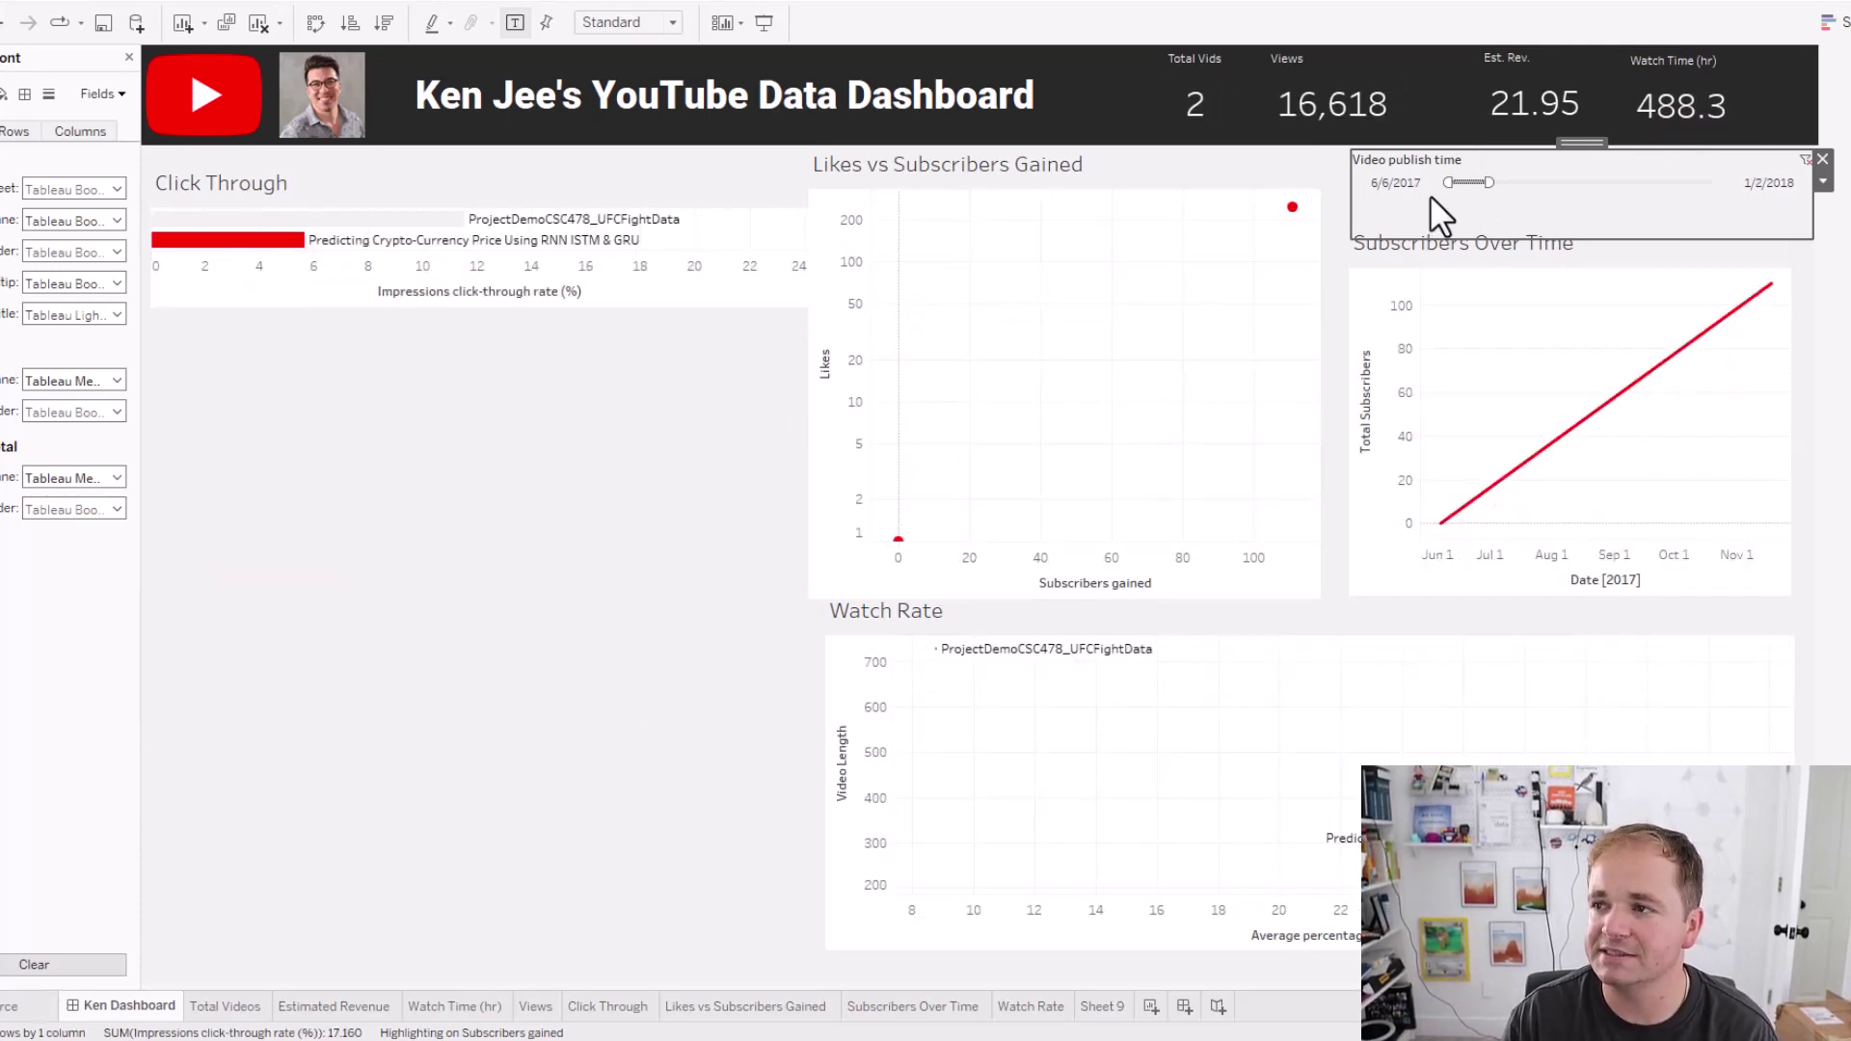
{"action": "left_click_drag", "start_coordinate": [1494, 181], "coordinate": [1696, 260]}
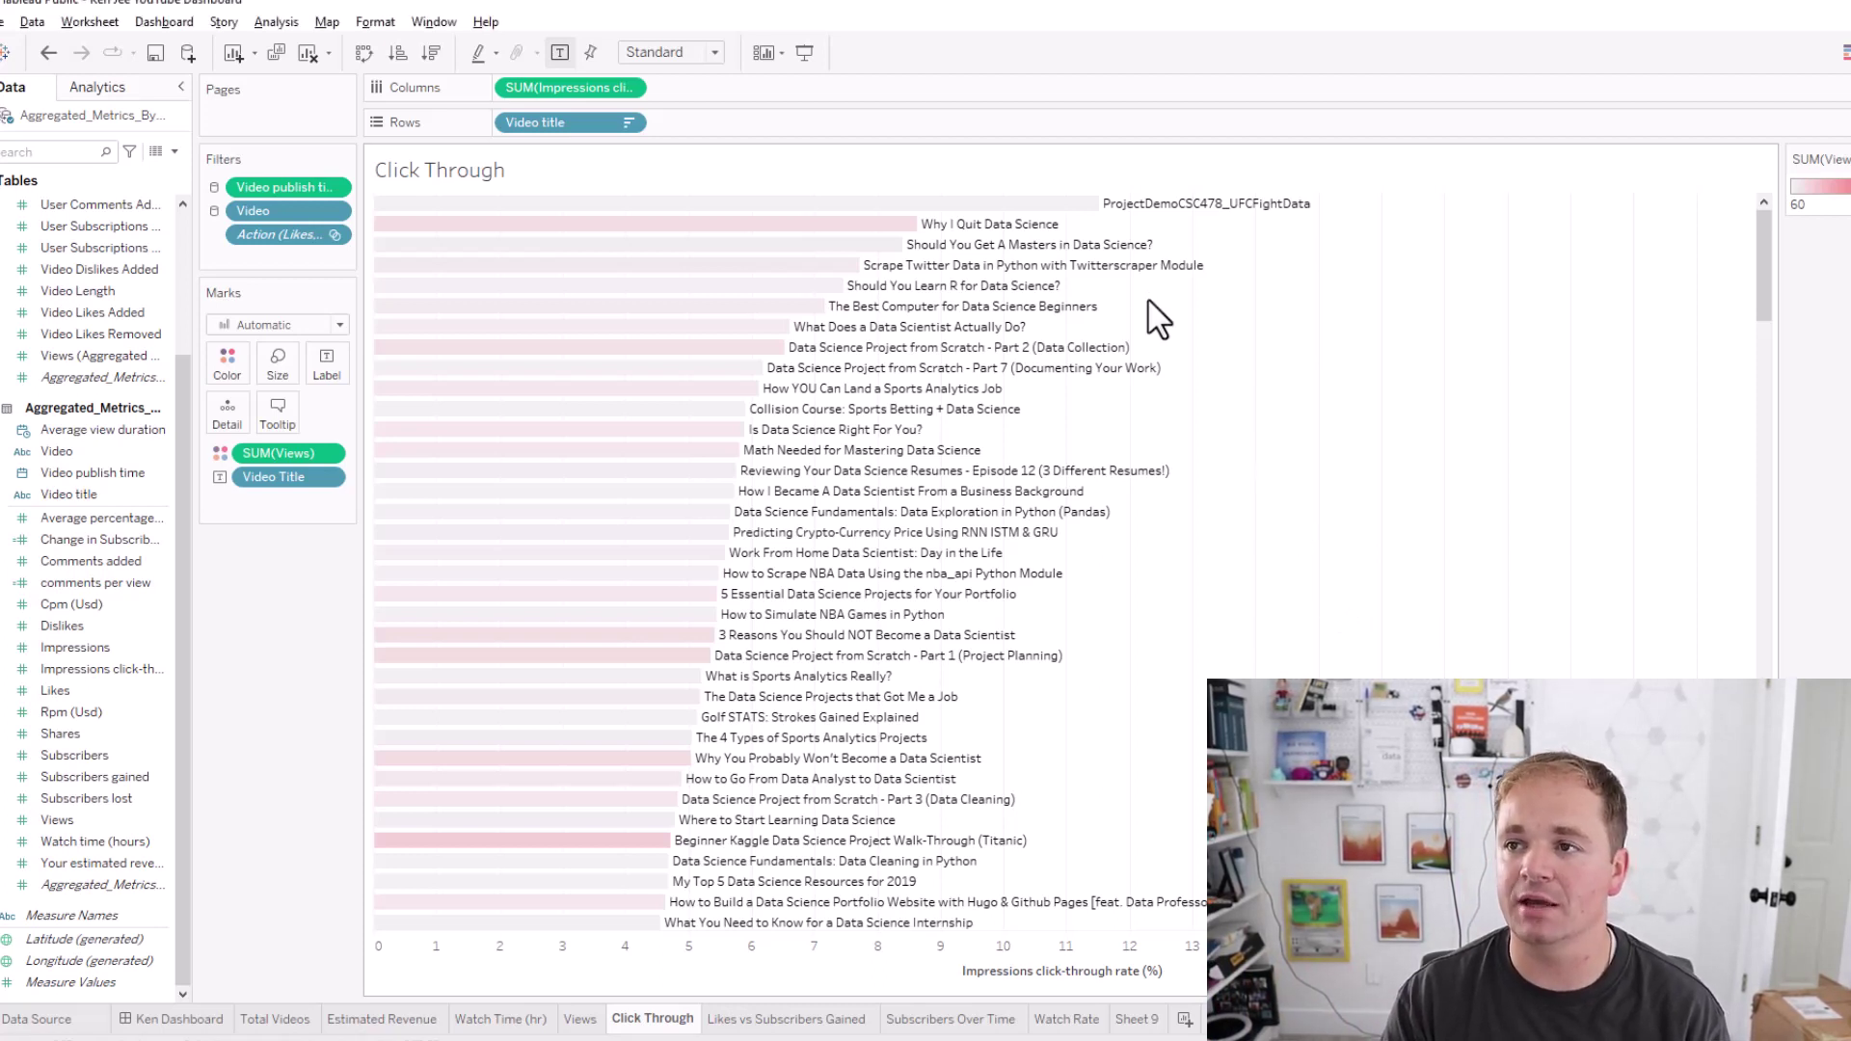
{"action": "mouse_move", "coordinate": [1095, 208]}
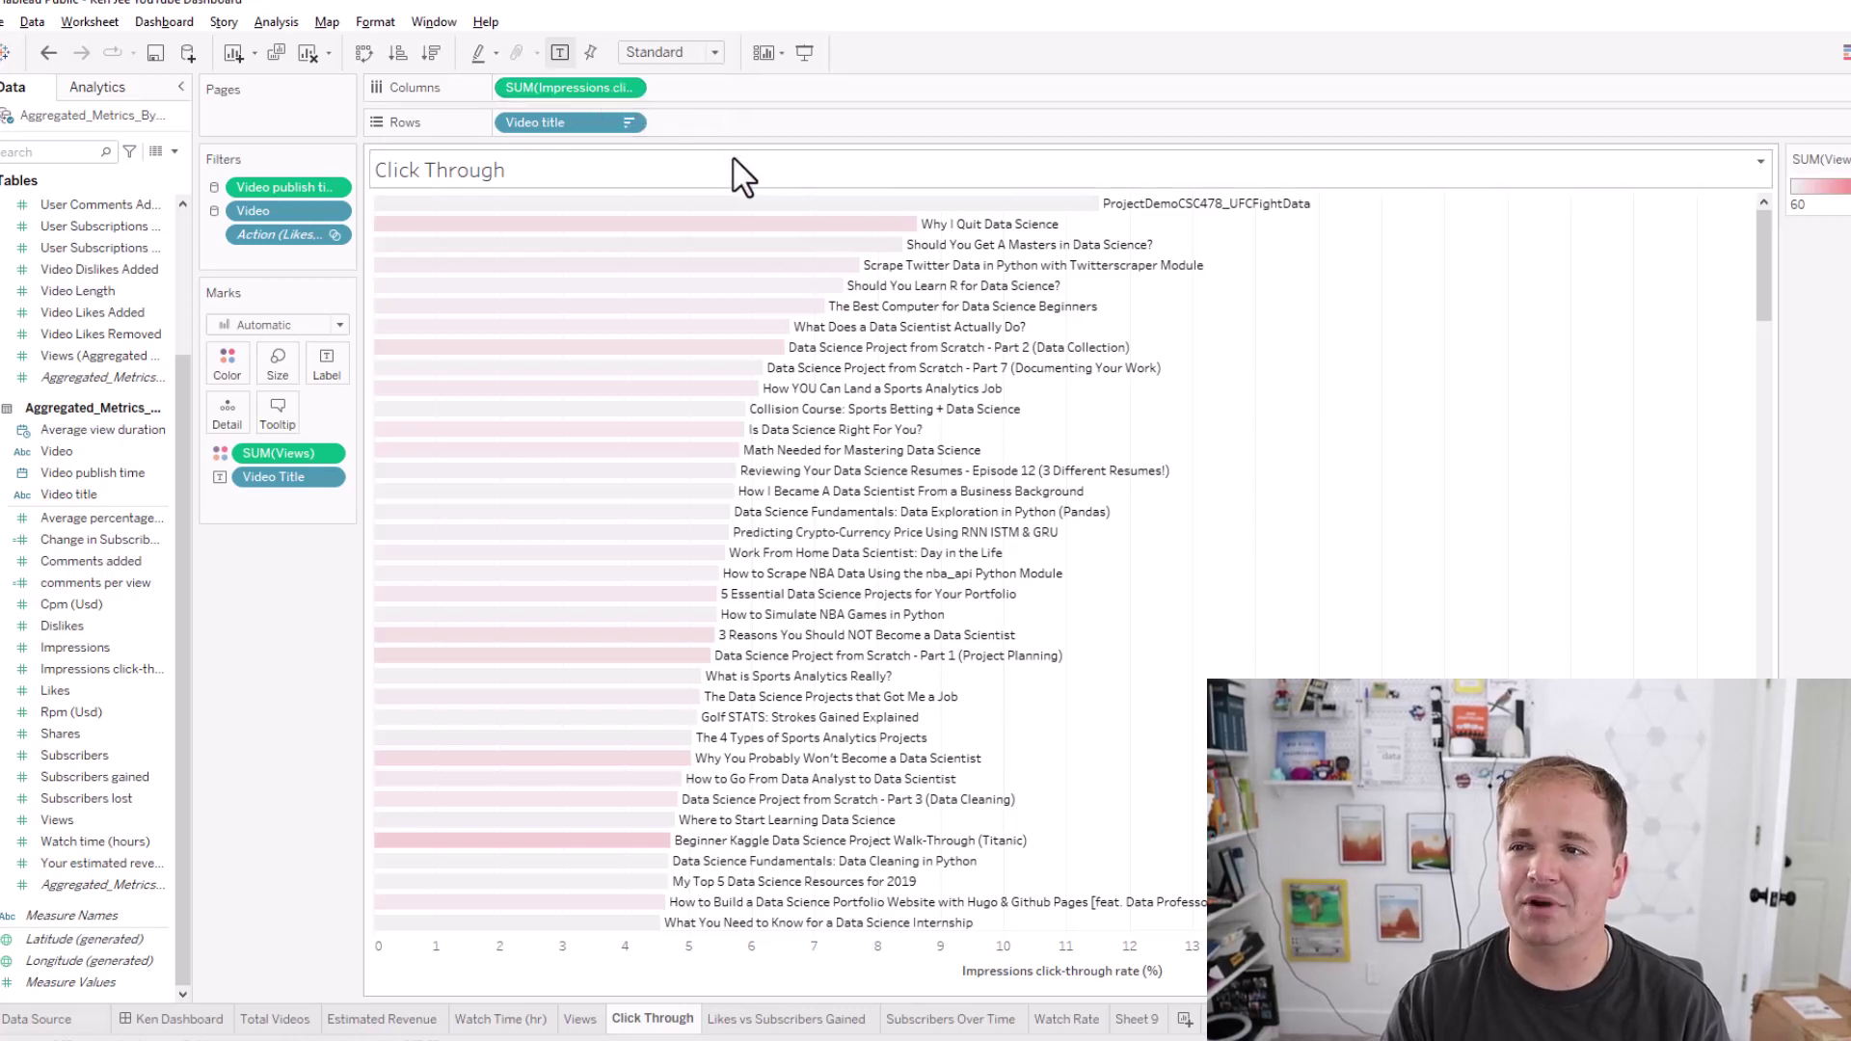
{"action": "mouse_move", "coordinate": [738, 204]}
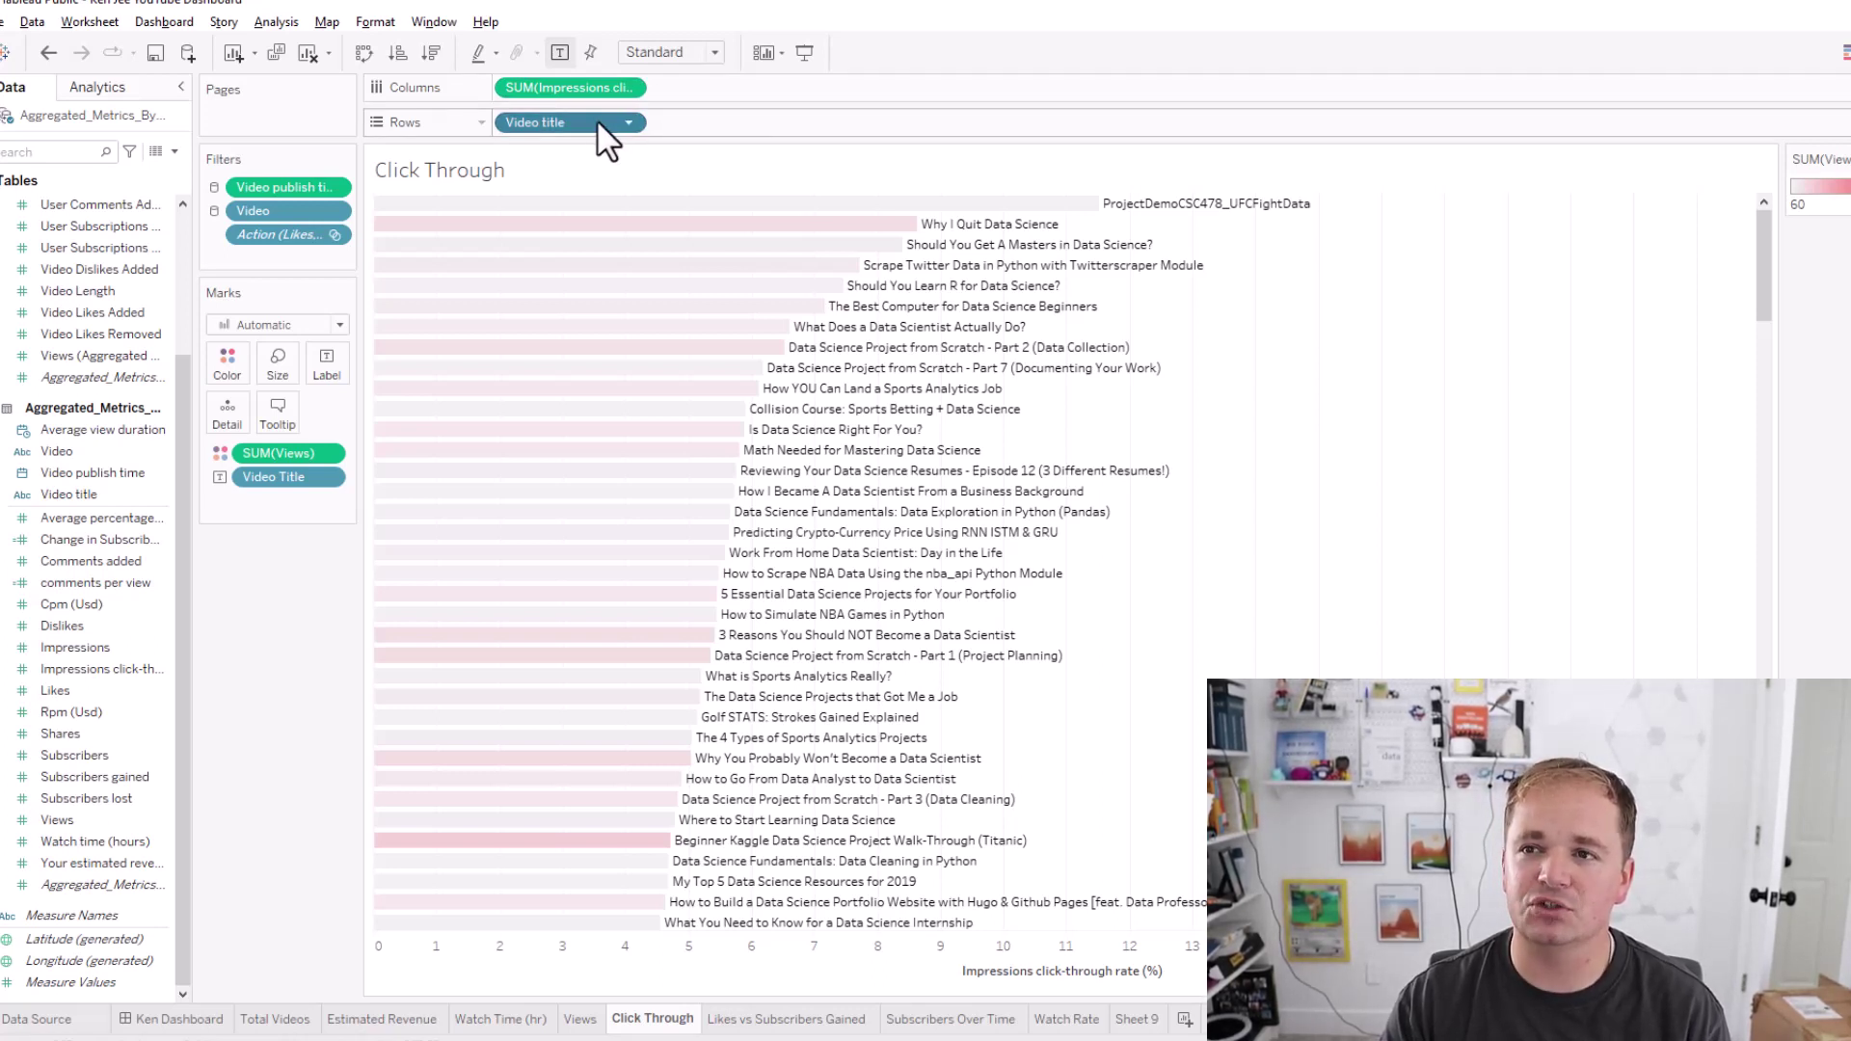
Step: Undo removing Video title from Rows so each video gets its own bar again
{"action": "left_click_drag", "start_coordinate": [598, 119], "coordinate": [1147, 101]}
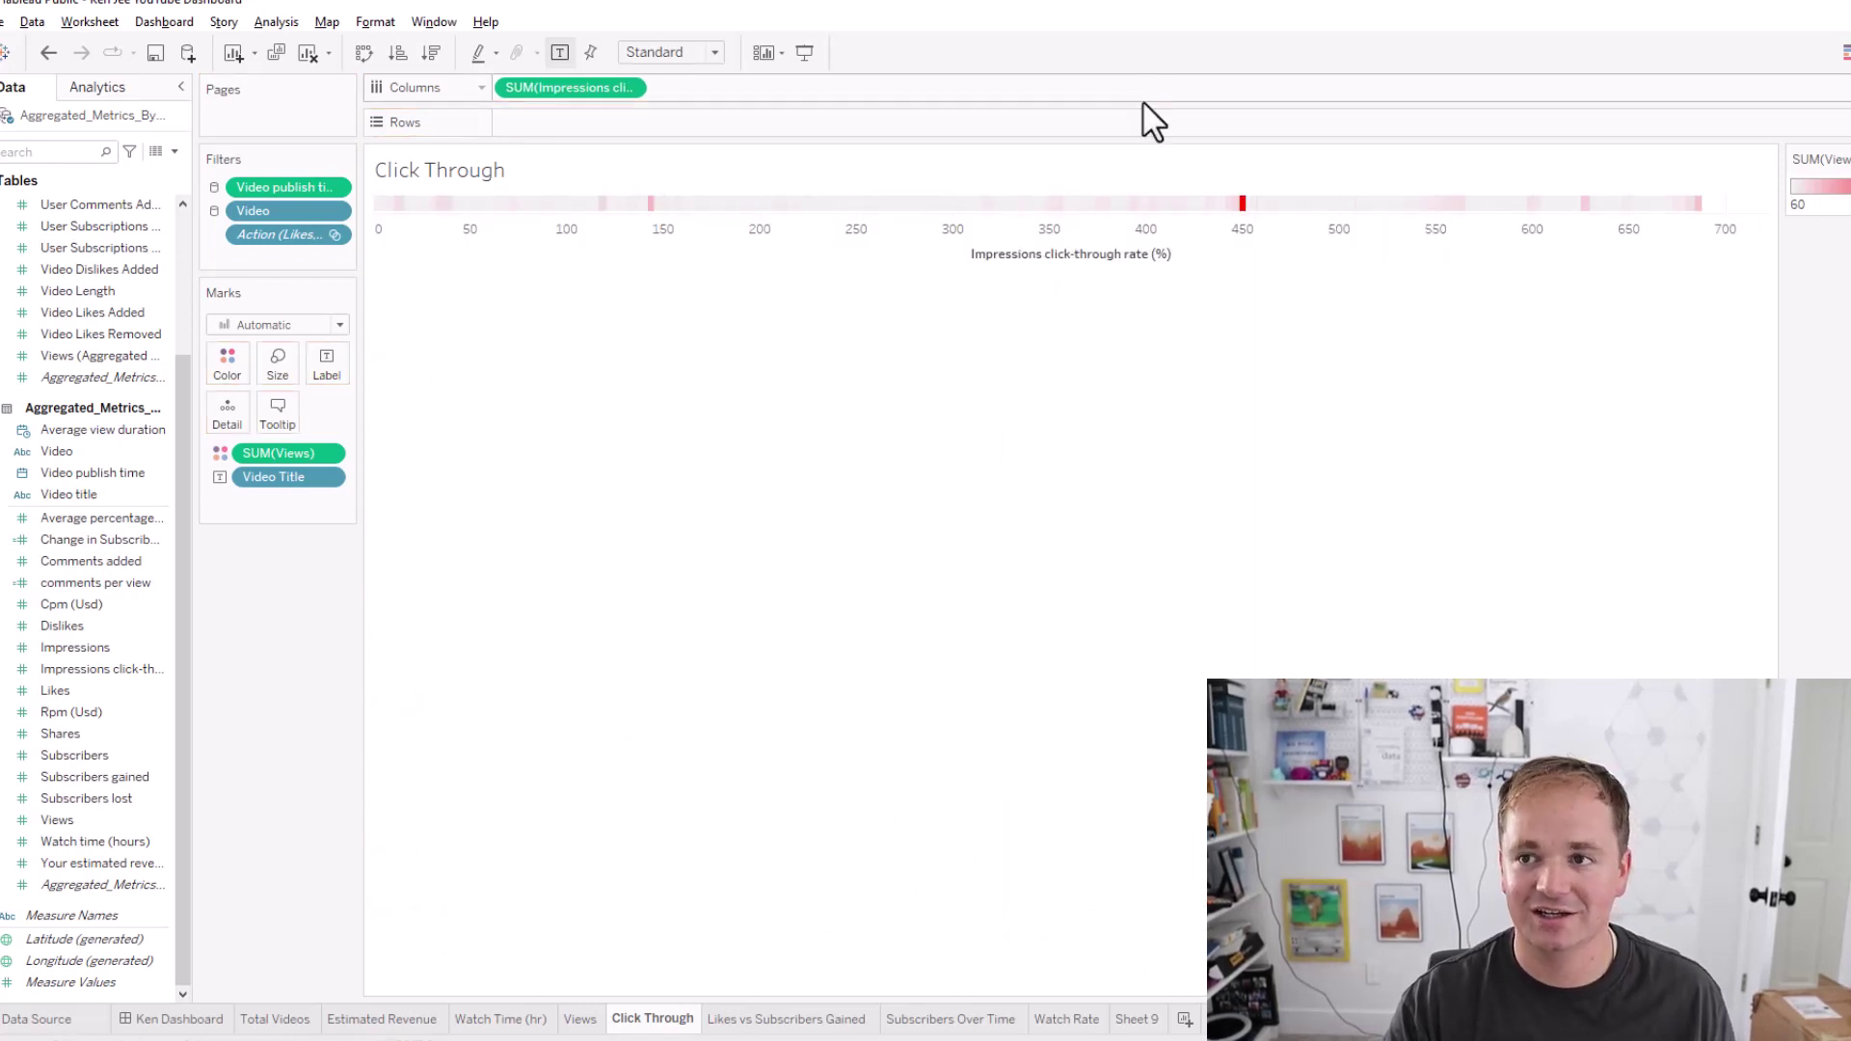
{"action": "key", "text": "ctrl+z"}
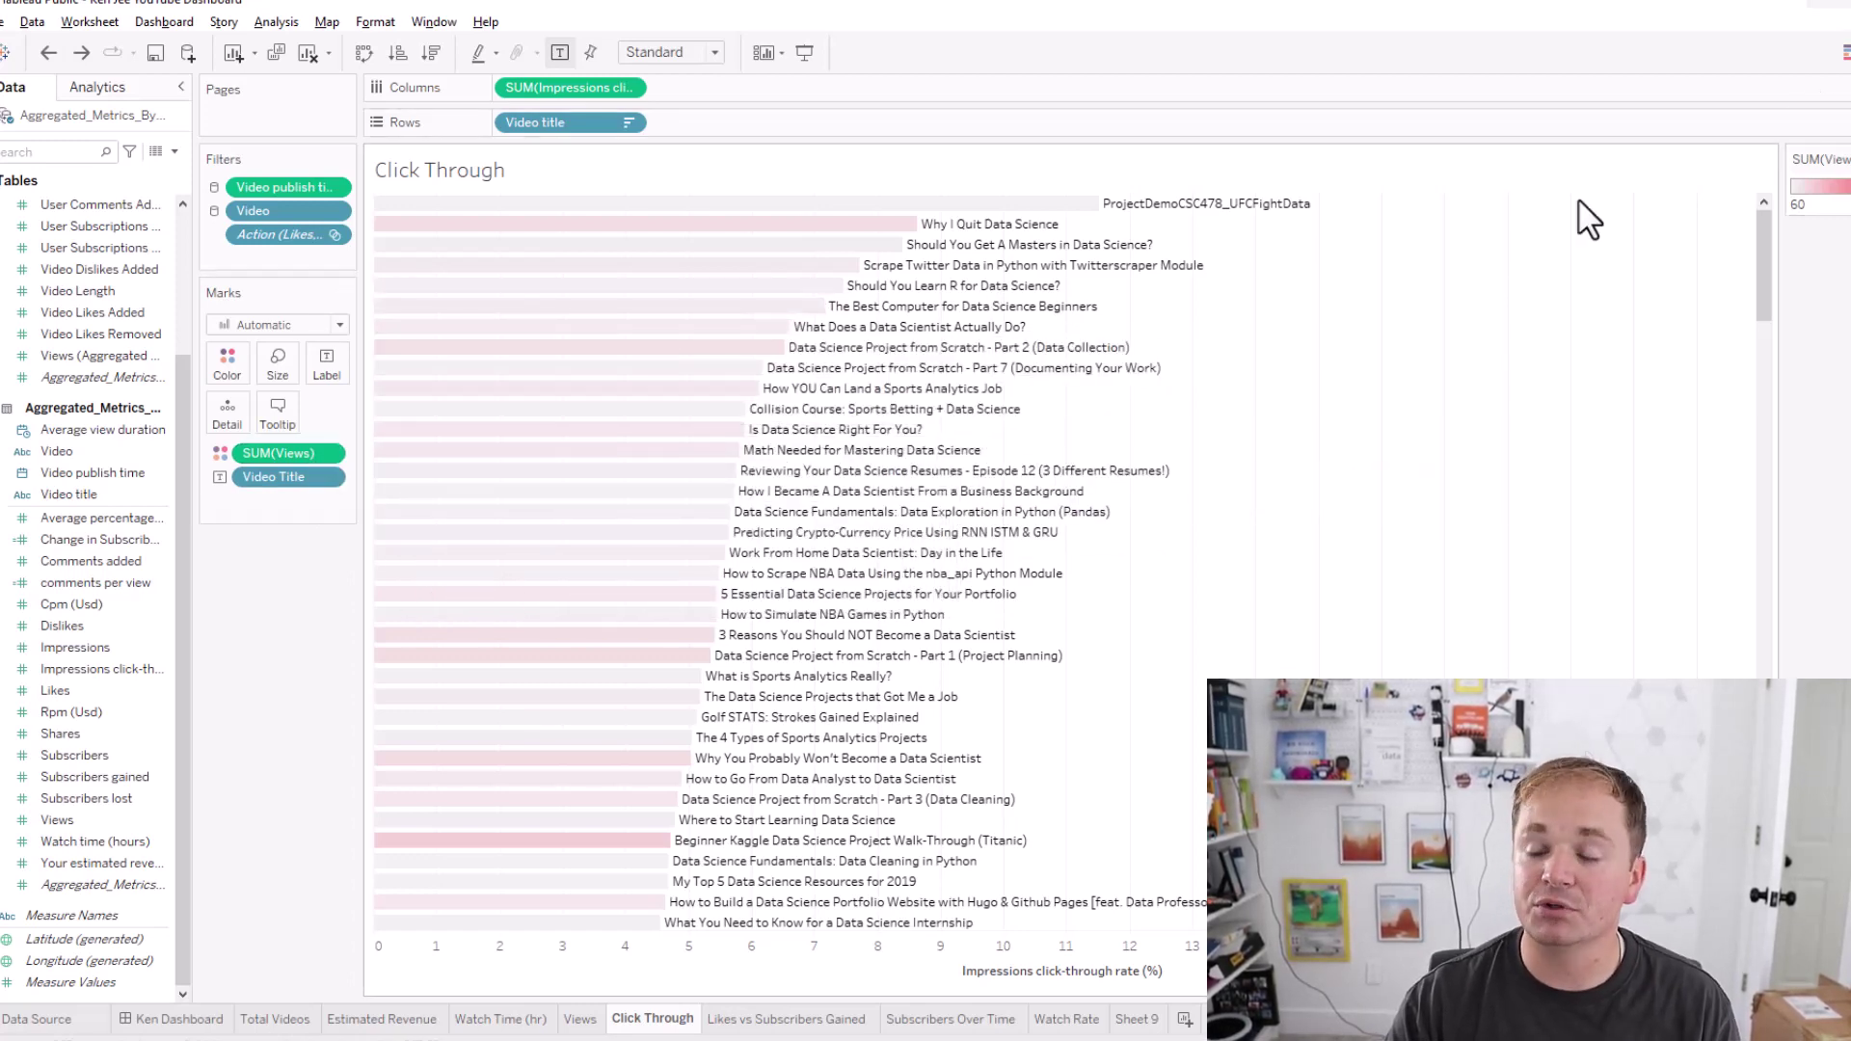
{"action": "scroll", "coordinate": [1475, 401], "scroll_direction": "down", "scroll_amount": 10}
{"action": "scroll", "coordinate": [1475, 401], "scroll_direction": "down", "scroll_amount": 3}
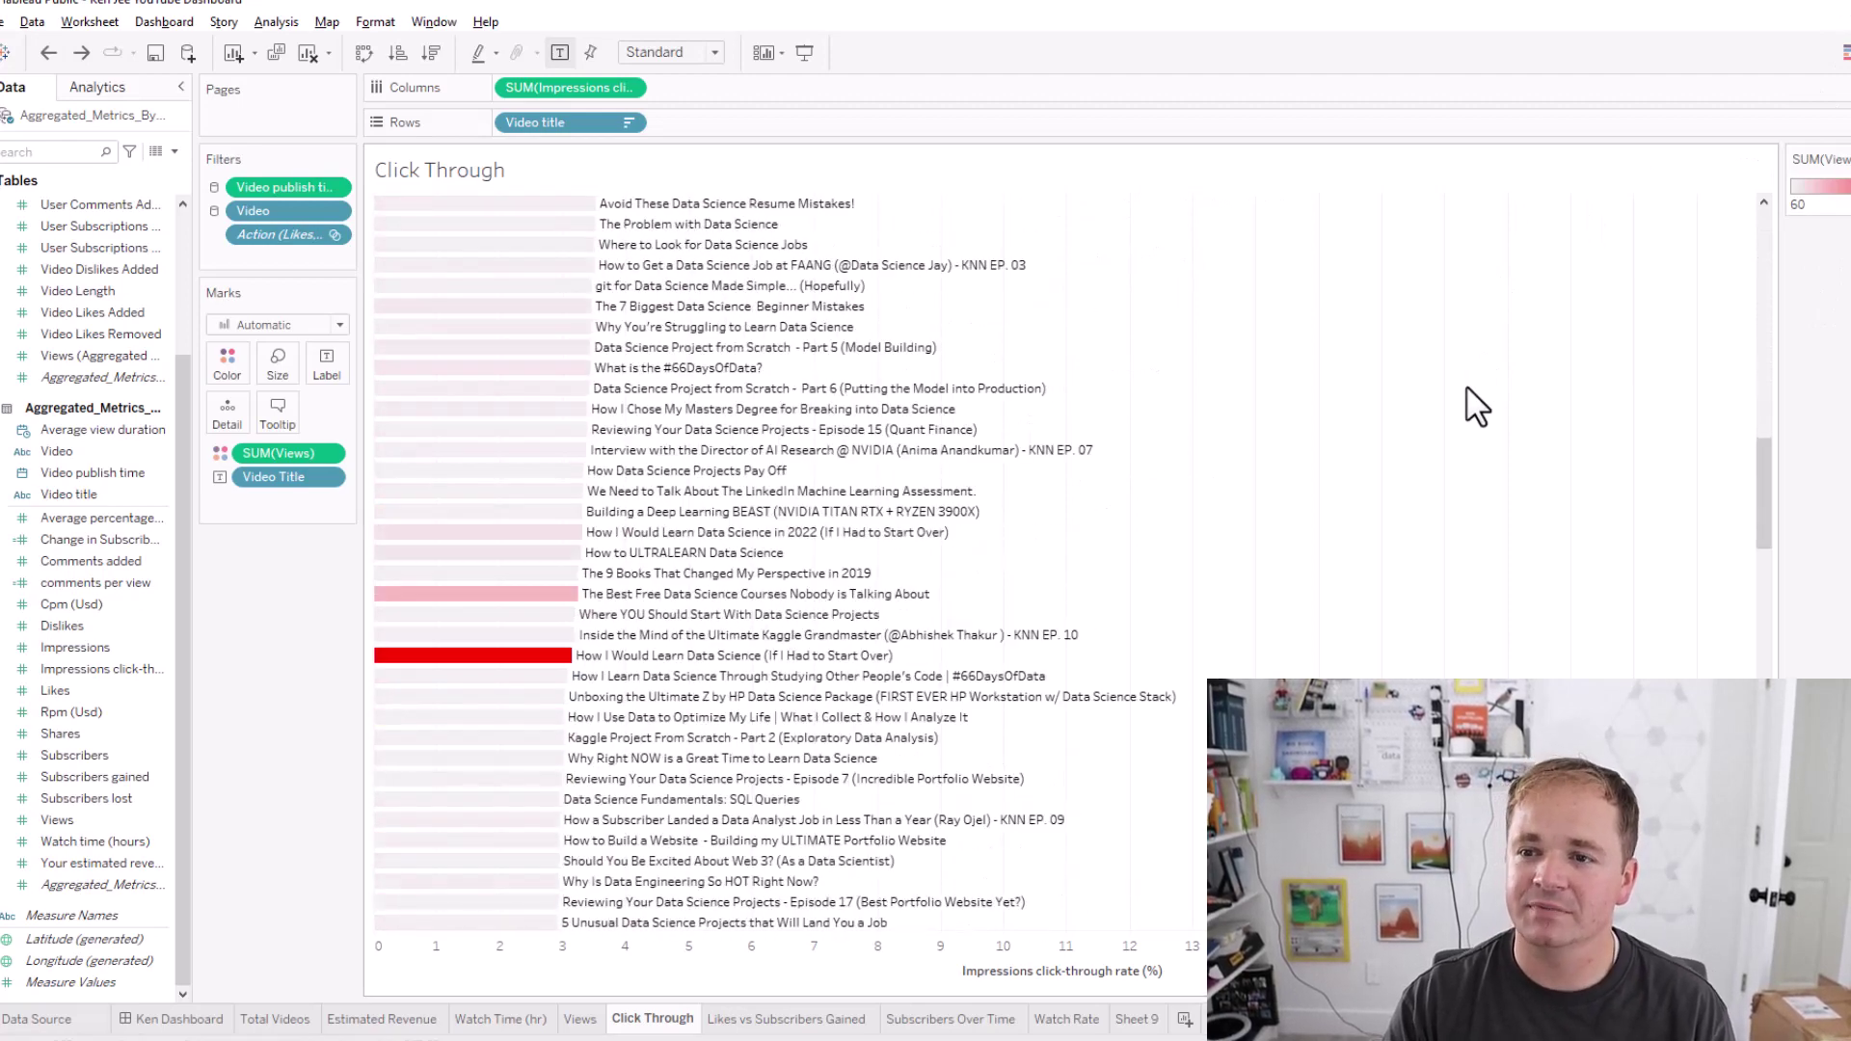
{"action": "mouse_move", "coordinate": [776, 675]}
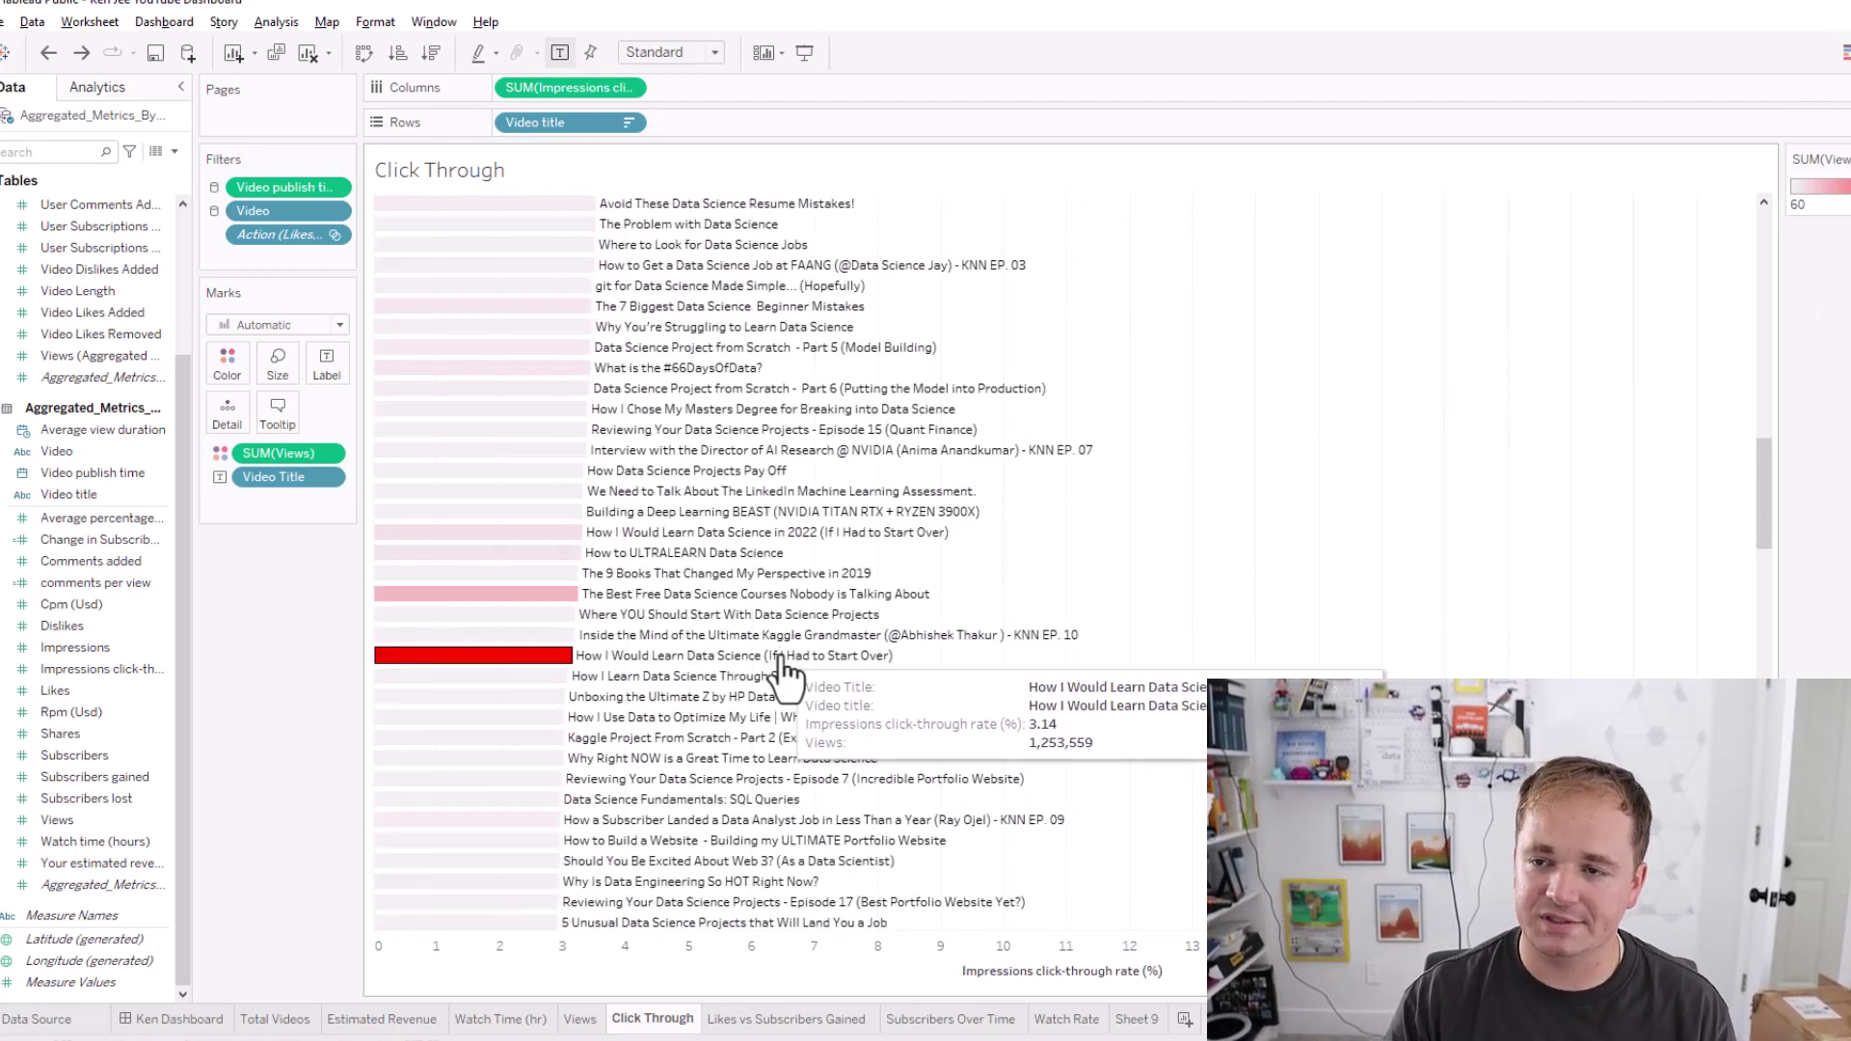
{"action": "scroll", "coordinate": [781, 675], "scroll_direction": "up", "scroll_amount": 10}
{"action": "scroll", "coordinate": [796, 665], "scroll_direction": "up", "scroll_amount": 1}
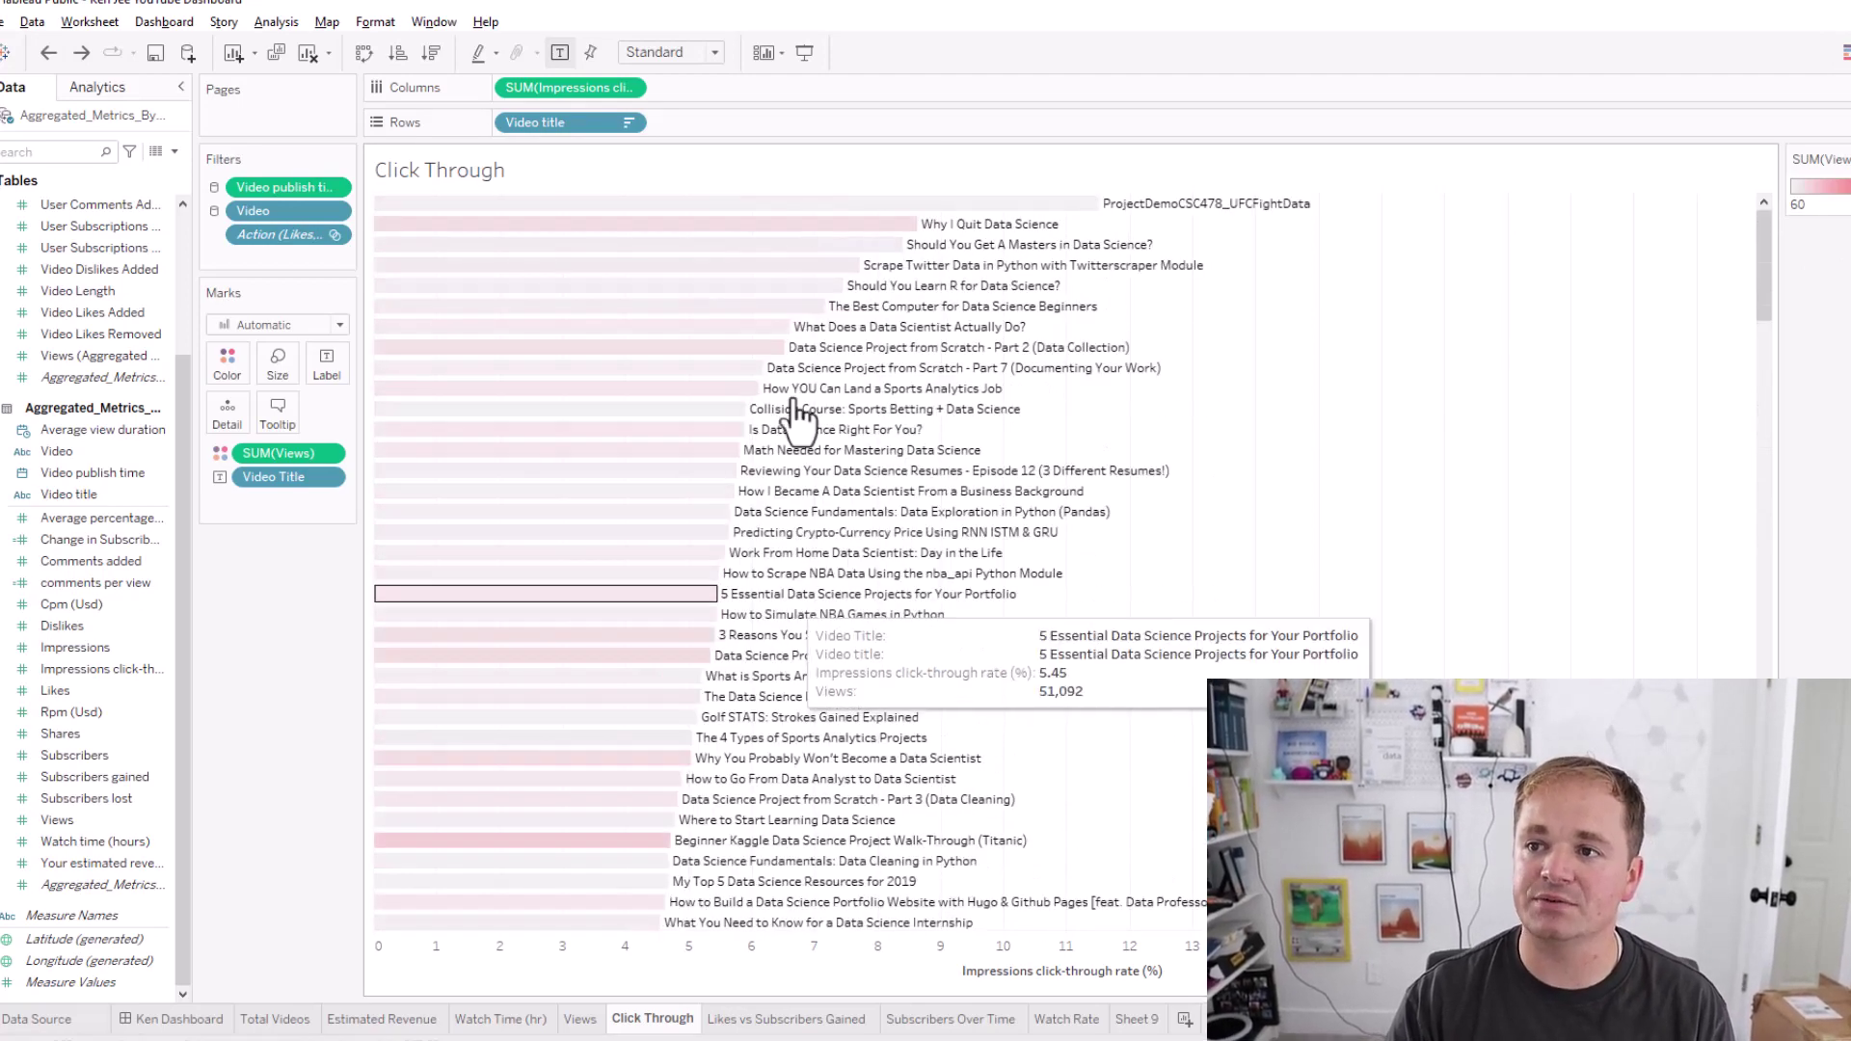
Step: Scroll the sorted bars and read per-video click-through tooltips, top rates around 12%
{"action": "mouse_move", "coordinate": [826, 214]}
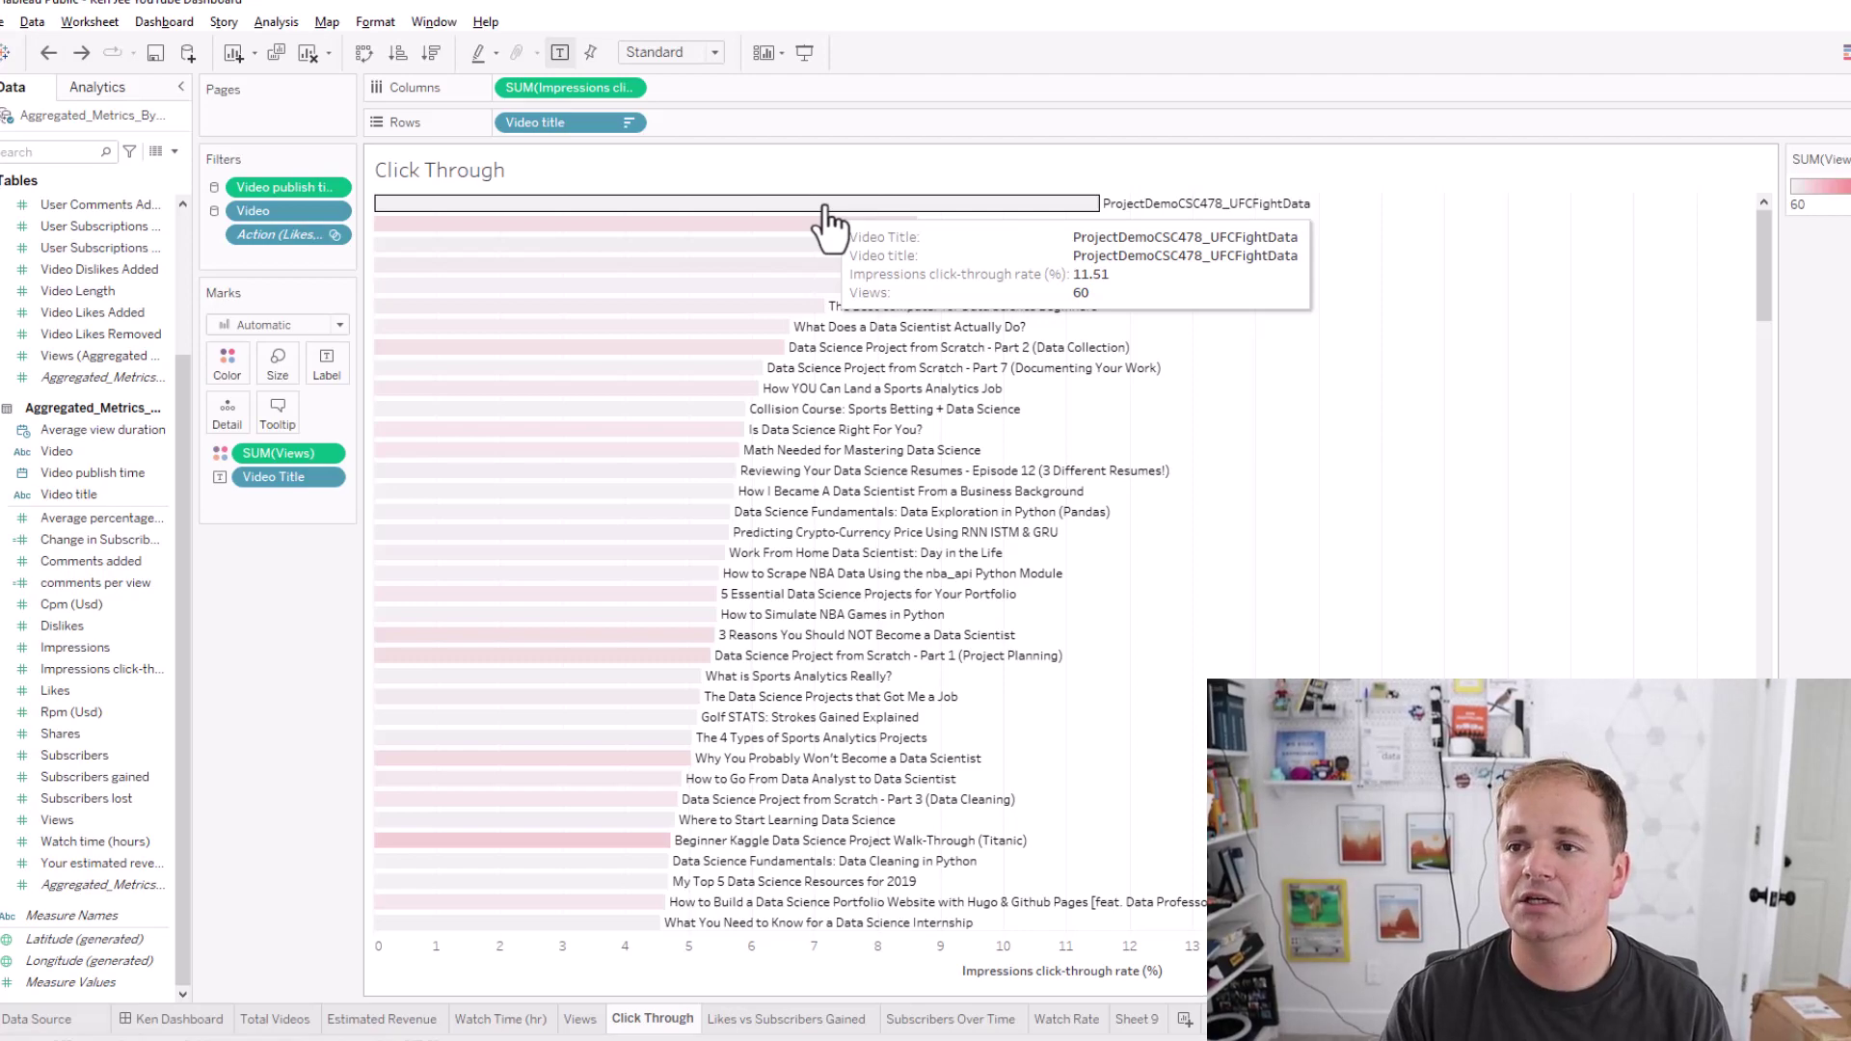
{"action": "scroll", "coordinate": [826, 231], "scroll_direction": "down", "scroll_amount": 15}
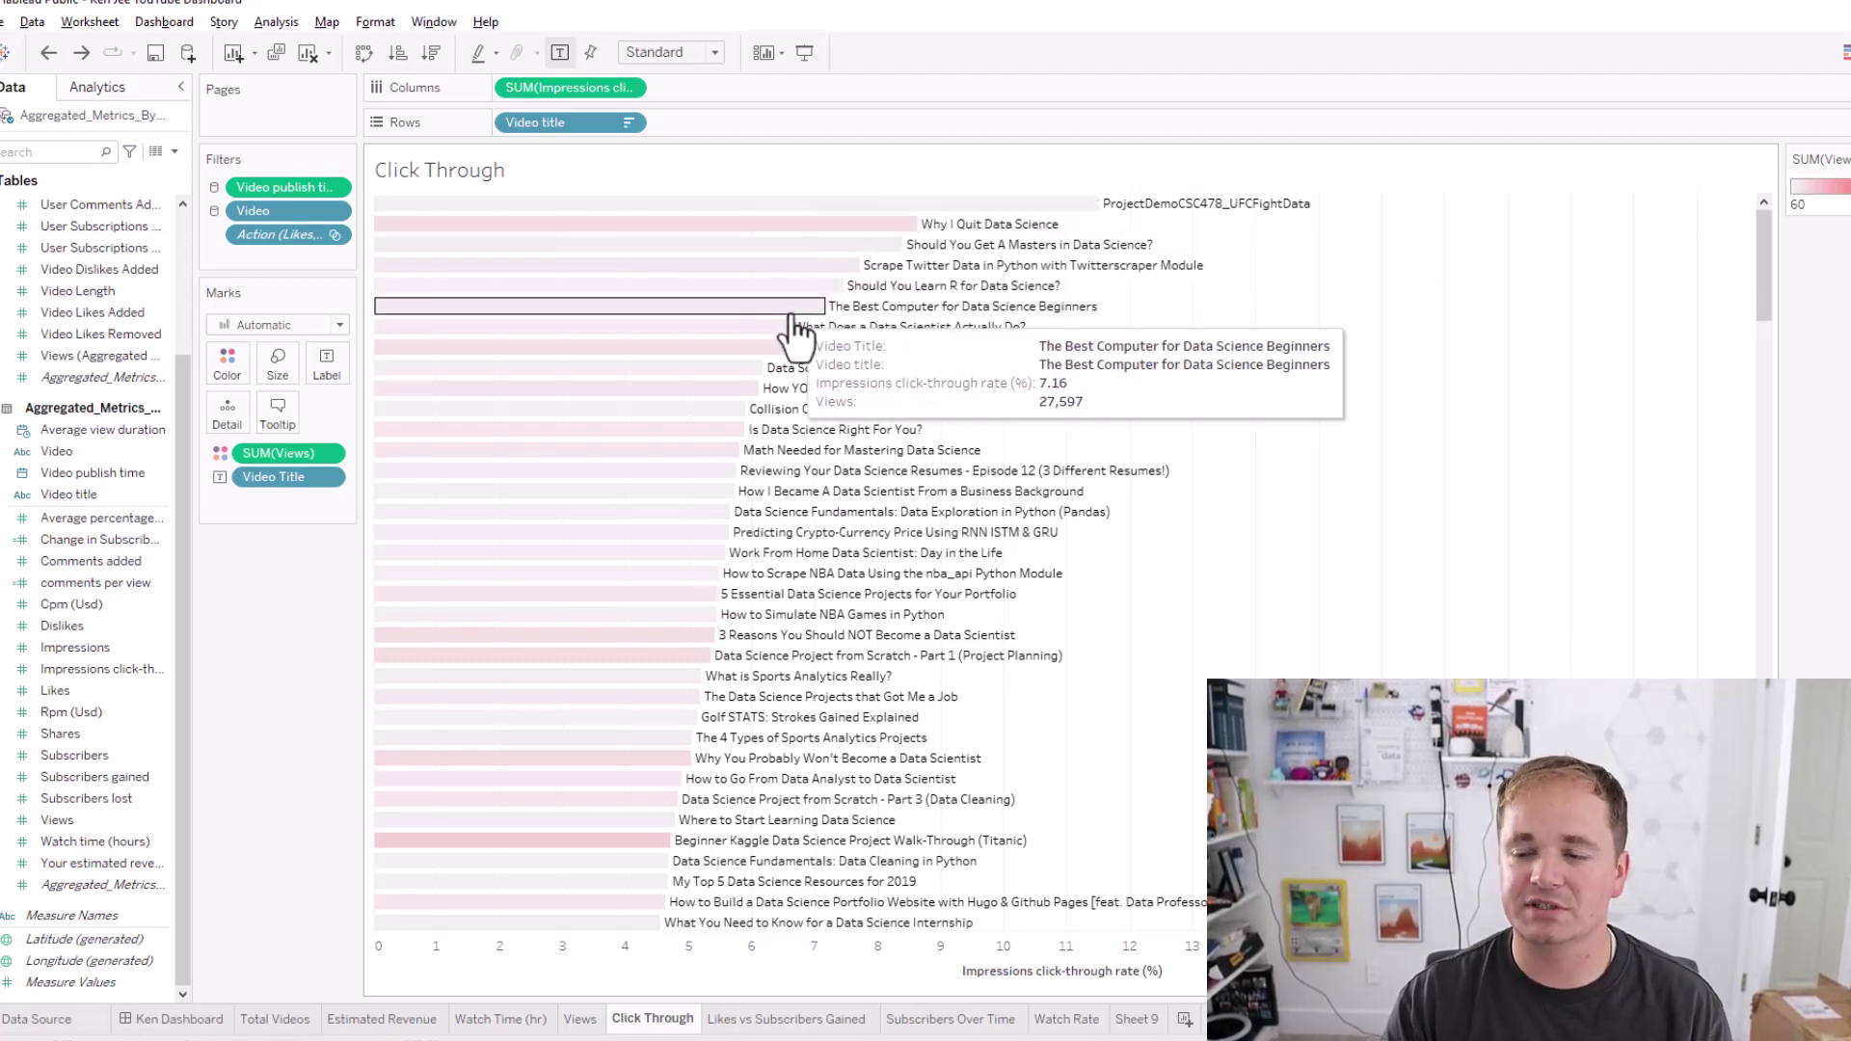
{"action": "scroll", "coordinate": [789, 310], "scroll_direction": "down", "scroll_amount": 15}
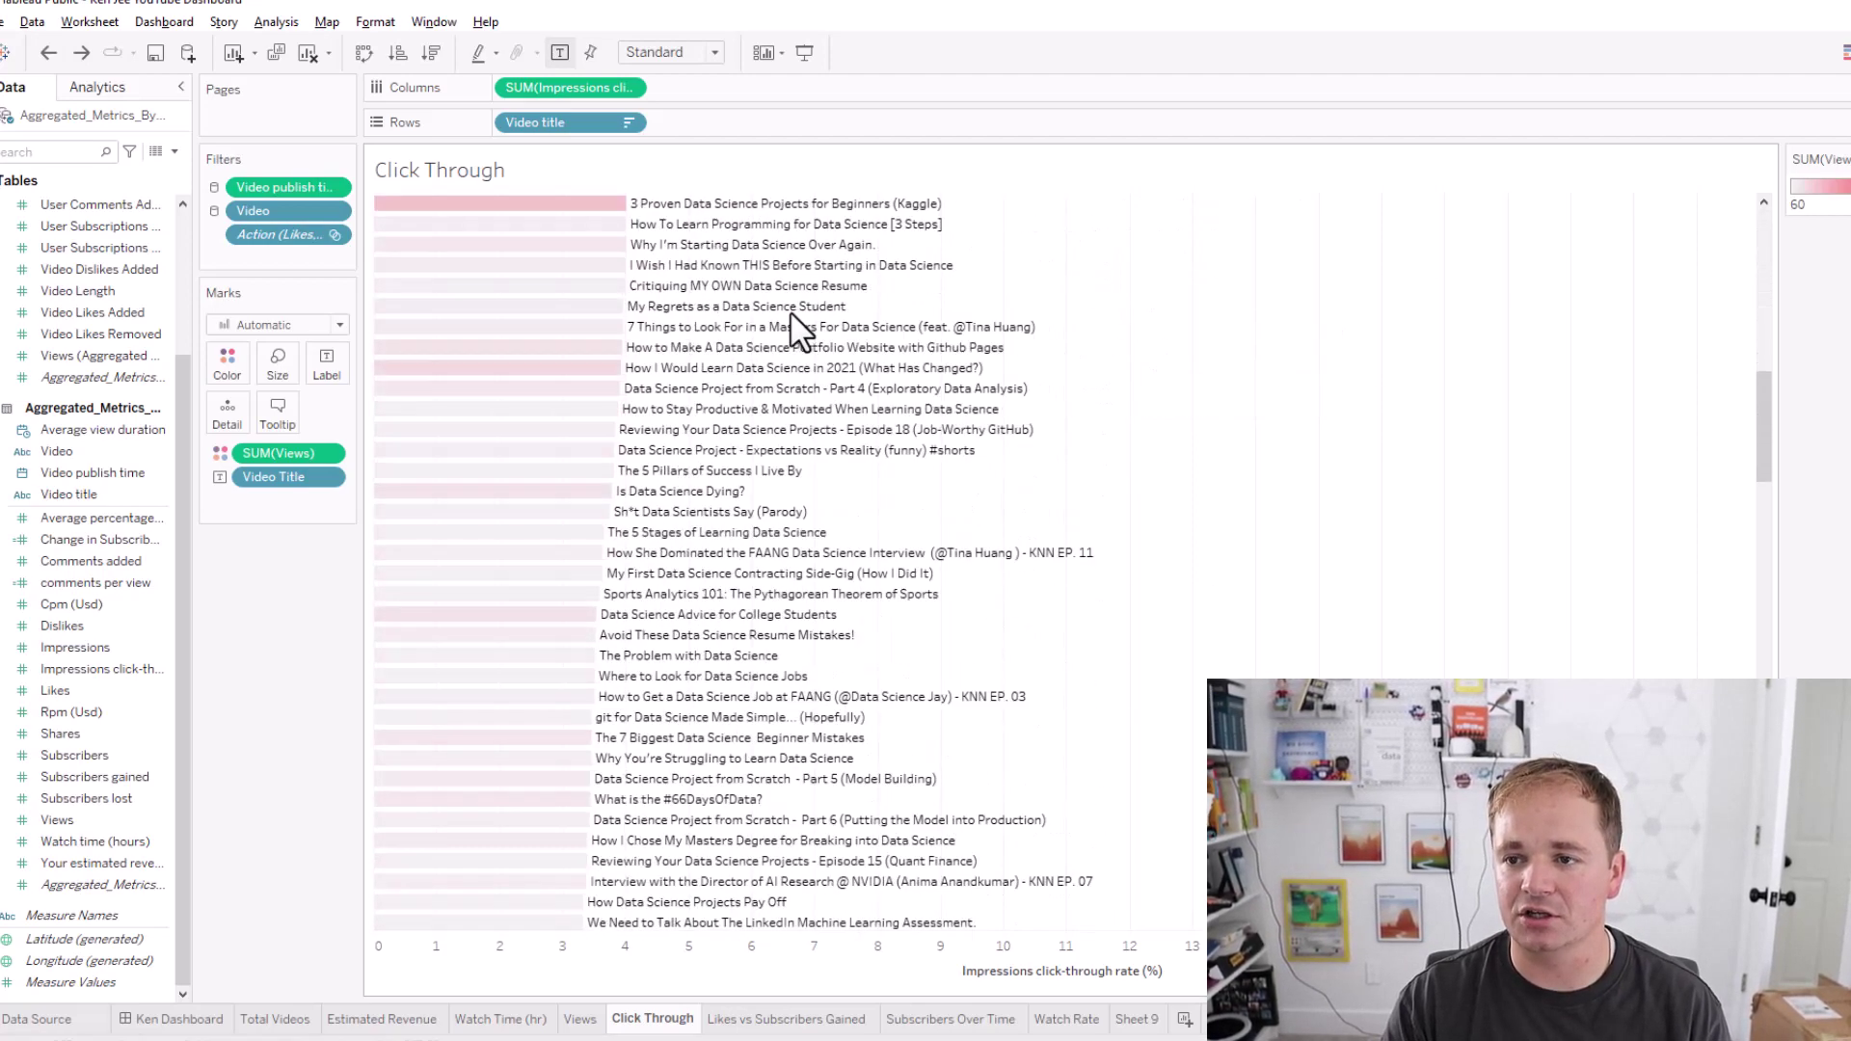
{"action": "scroll", "coordinate": [789, 308], "scroll_direction": "down", "scroll_amount": 15}
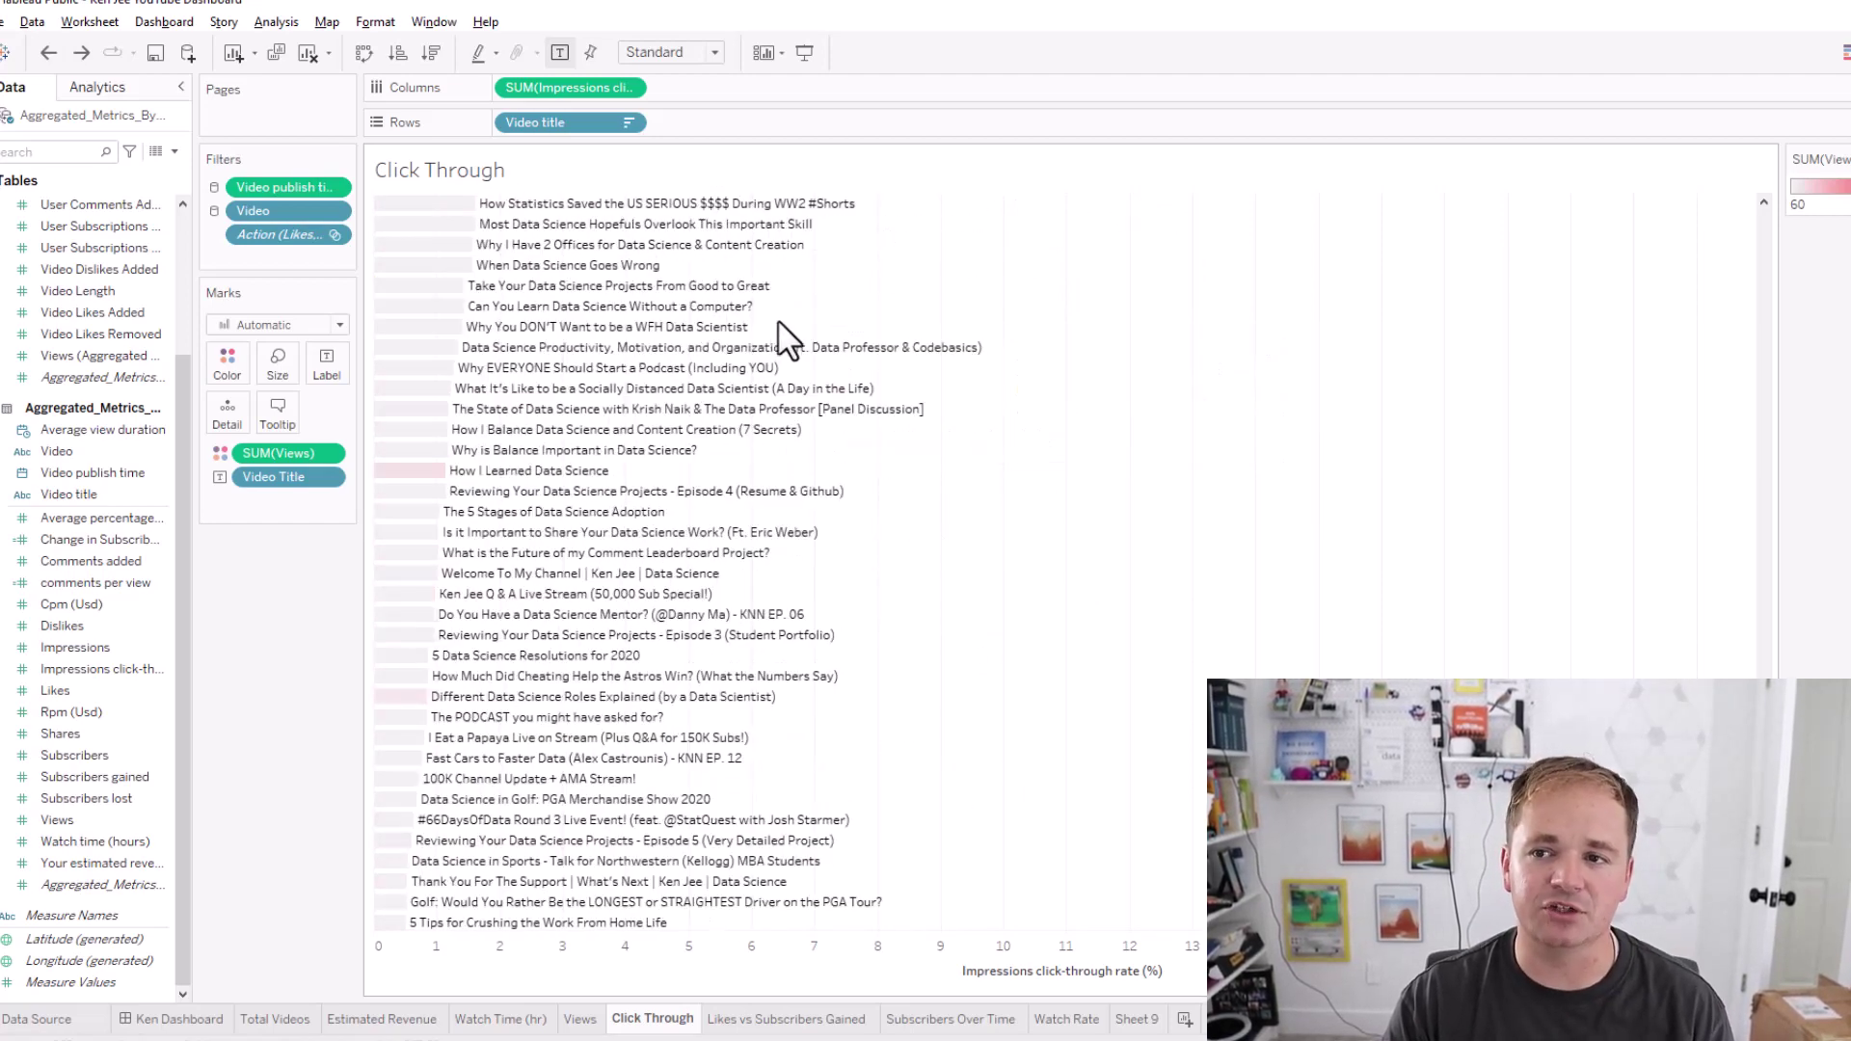
{"action": "mouse_move", "coordinate": [439, 478]}
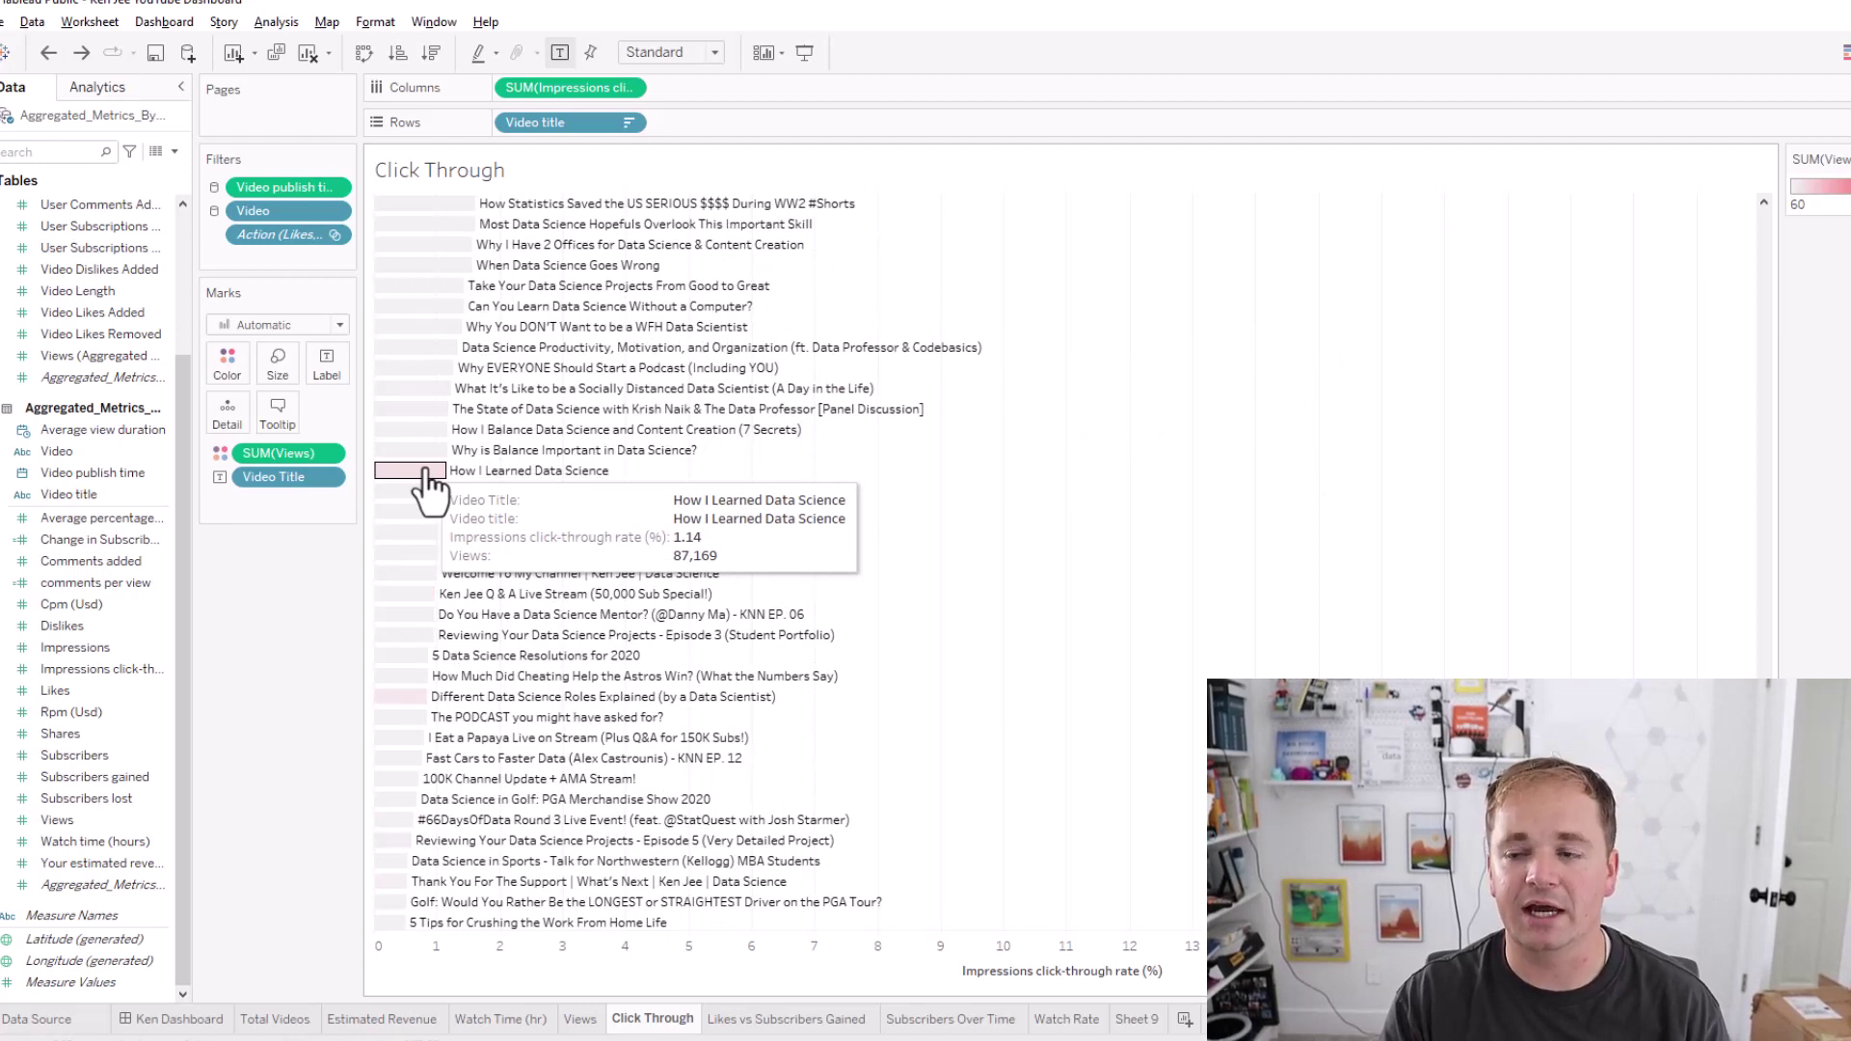
{"action": "scroll", "coordinate": [424, 486], "scroll_direction": "down", "scroll_amount": 1}
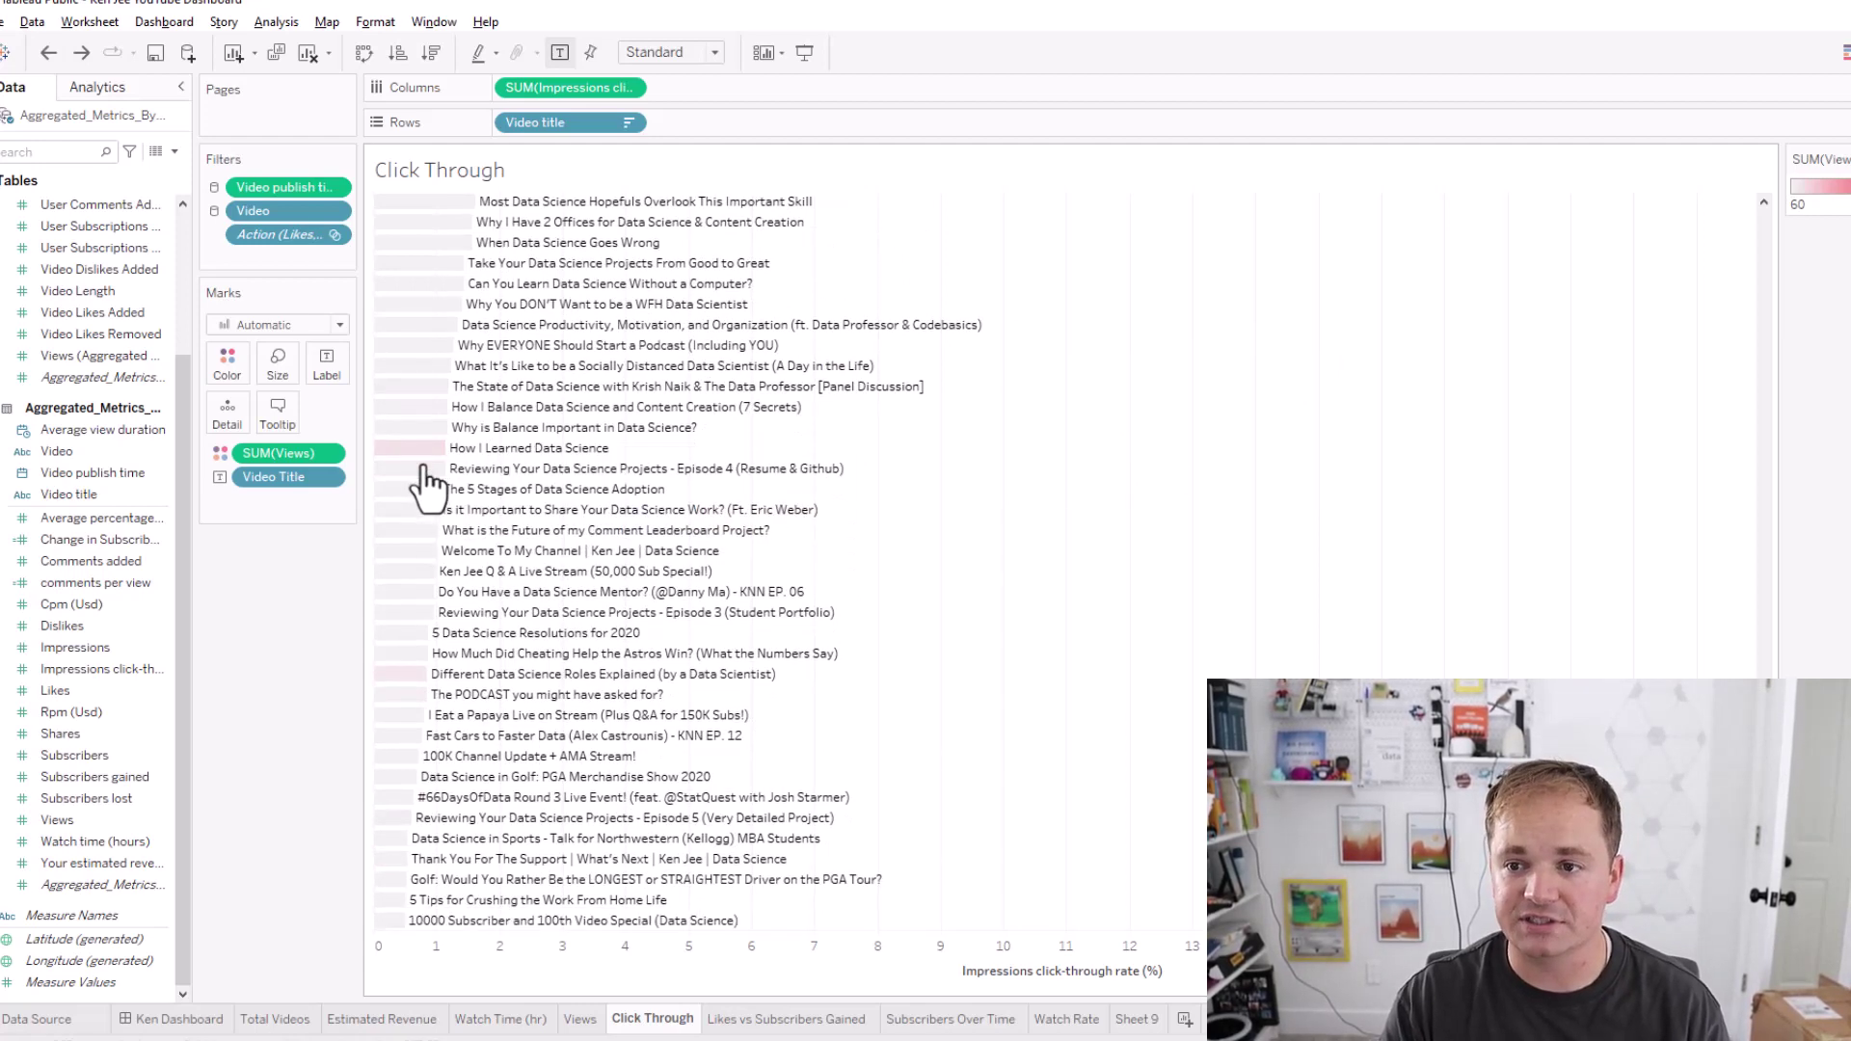
{"action": "scroll", "coordinate": [424, 478], "scroll_direction": "down", "scroll_amount": 15}
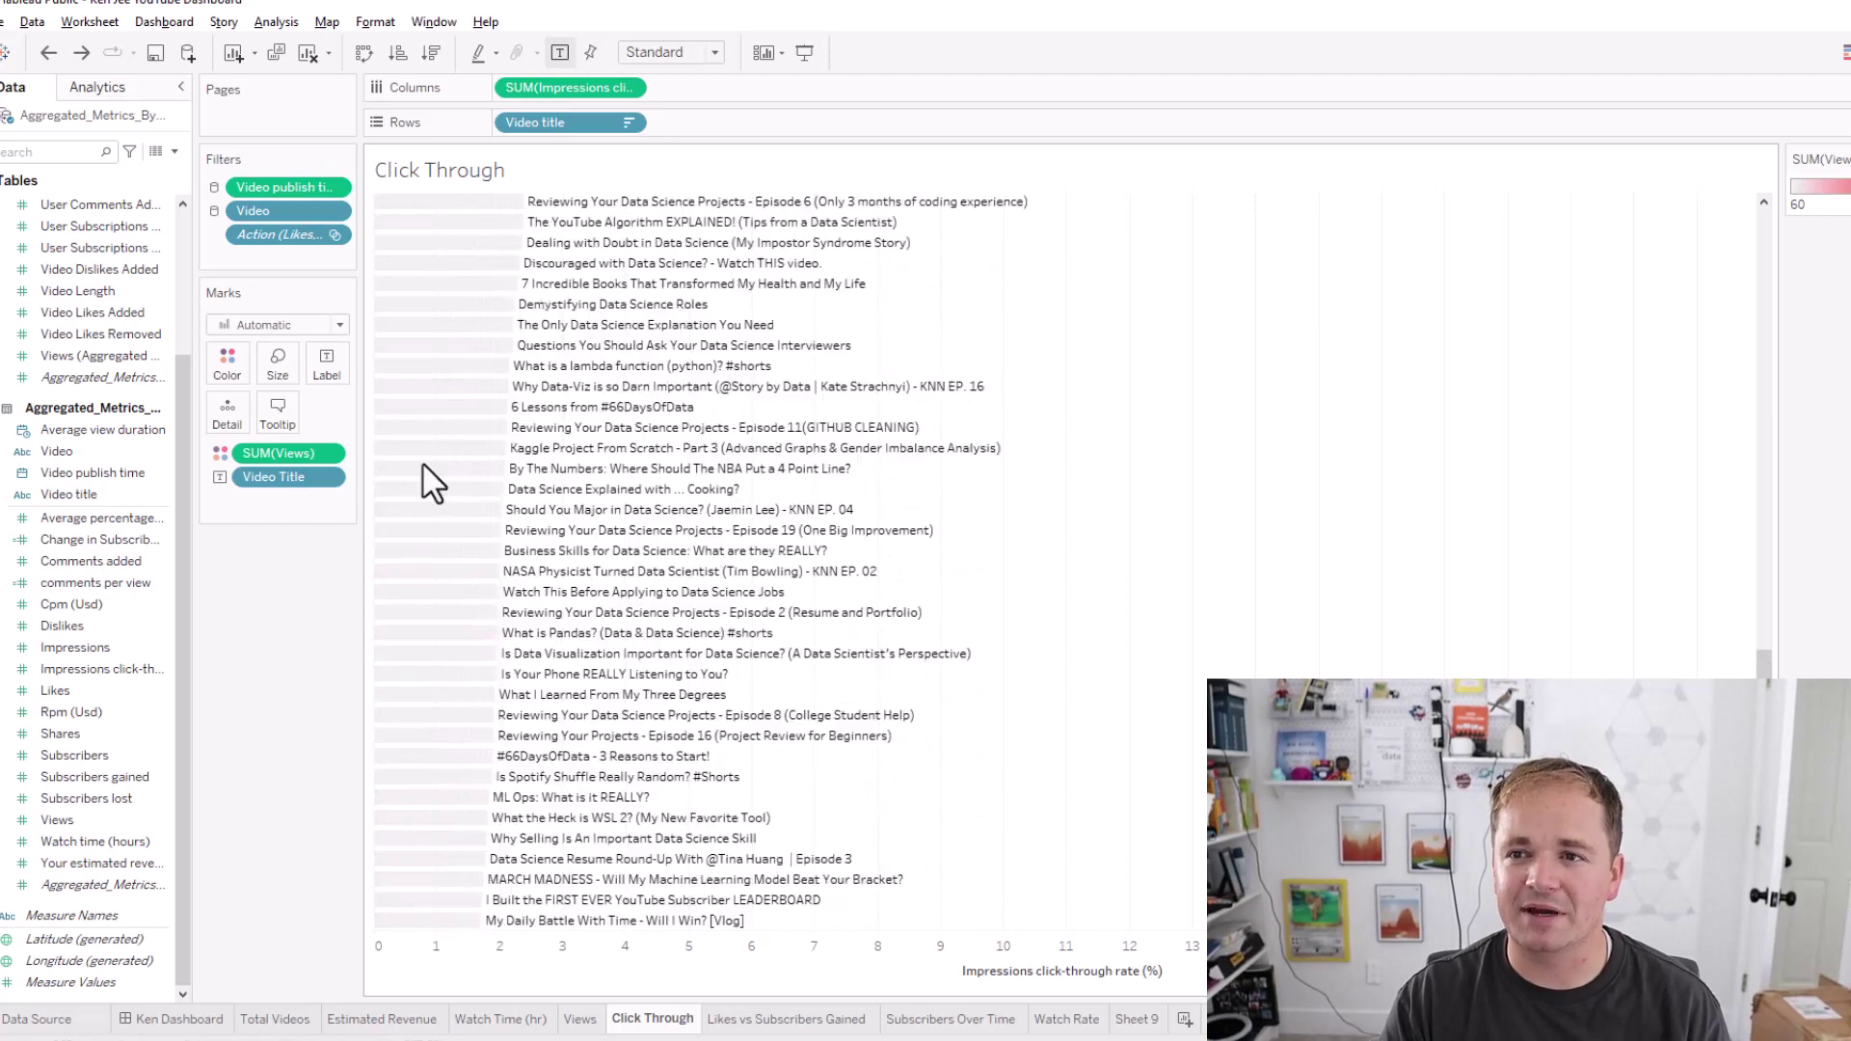
{"action": "scroll", "coordinate": [424, 487], "scroll_direction": "up", "scroll_amount": 18}
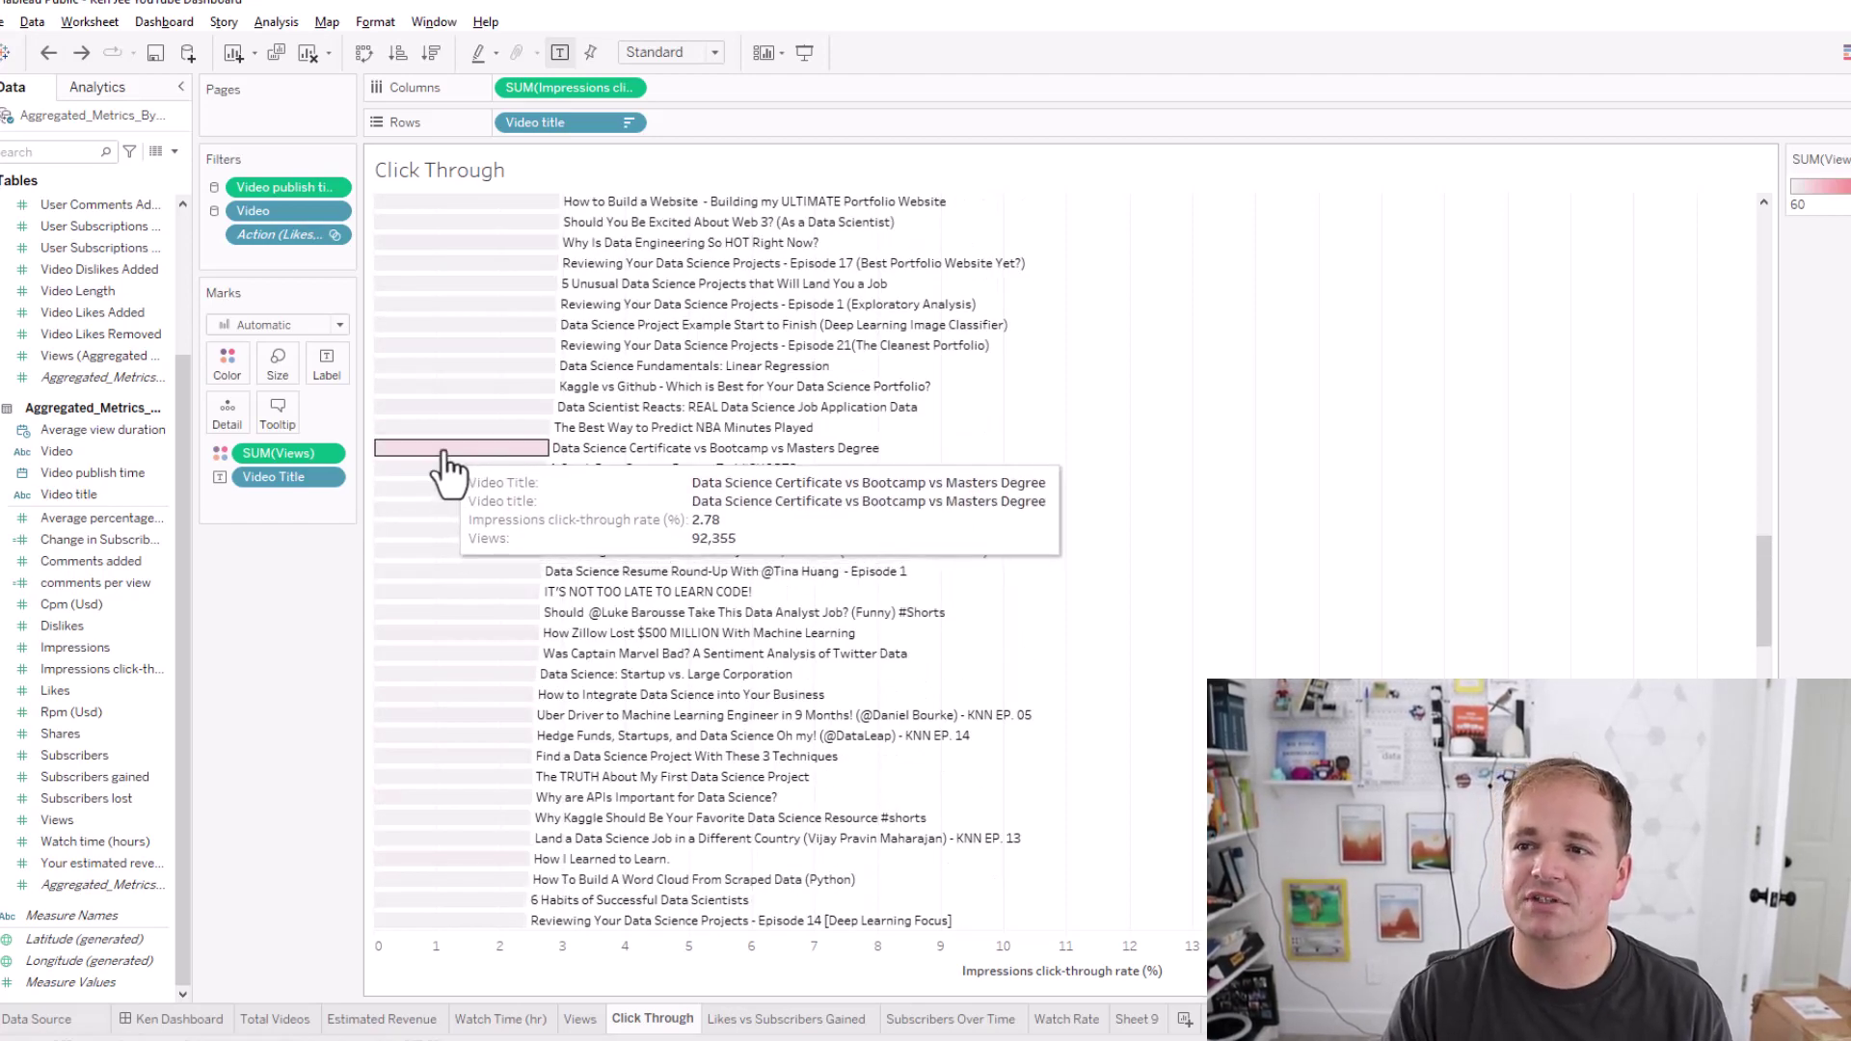
{"action": "scroll", "coordinate": [443, 468], "scroll_direction": "up", "scroll_amount": 5}
{"action": "mouse_move", "coordinate": [503, 364]}
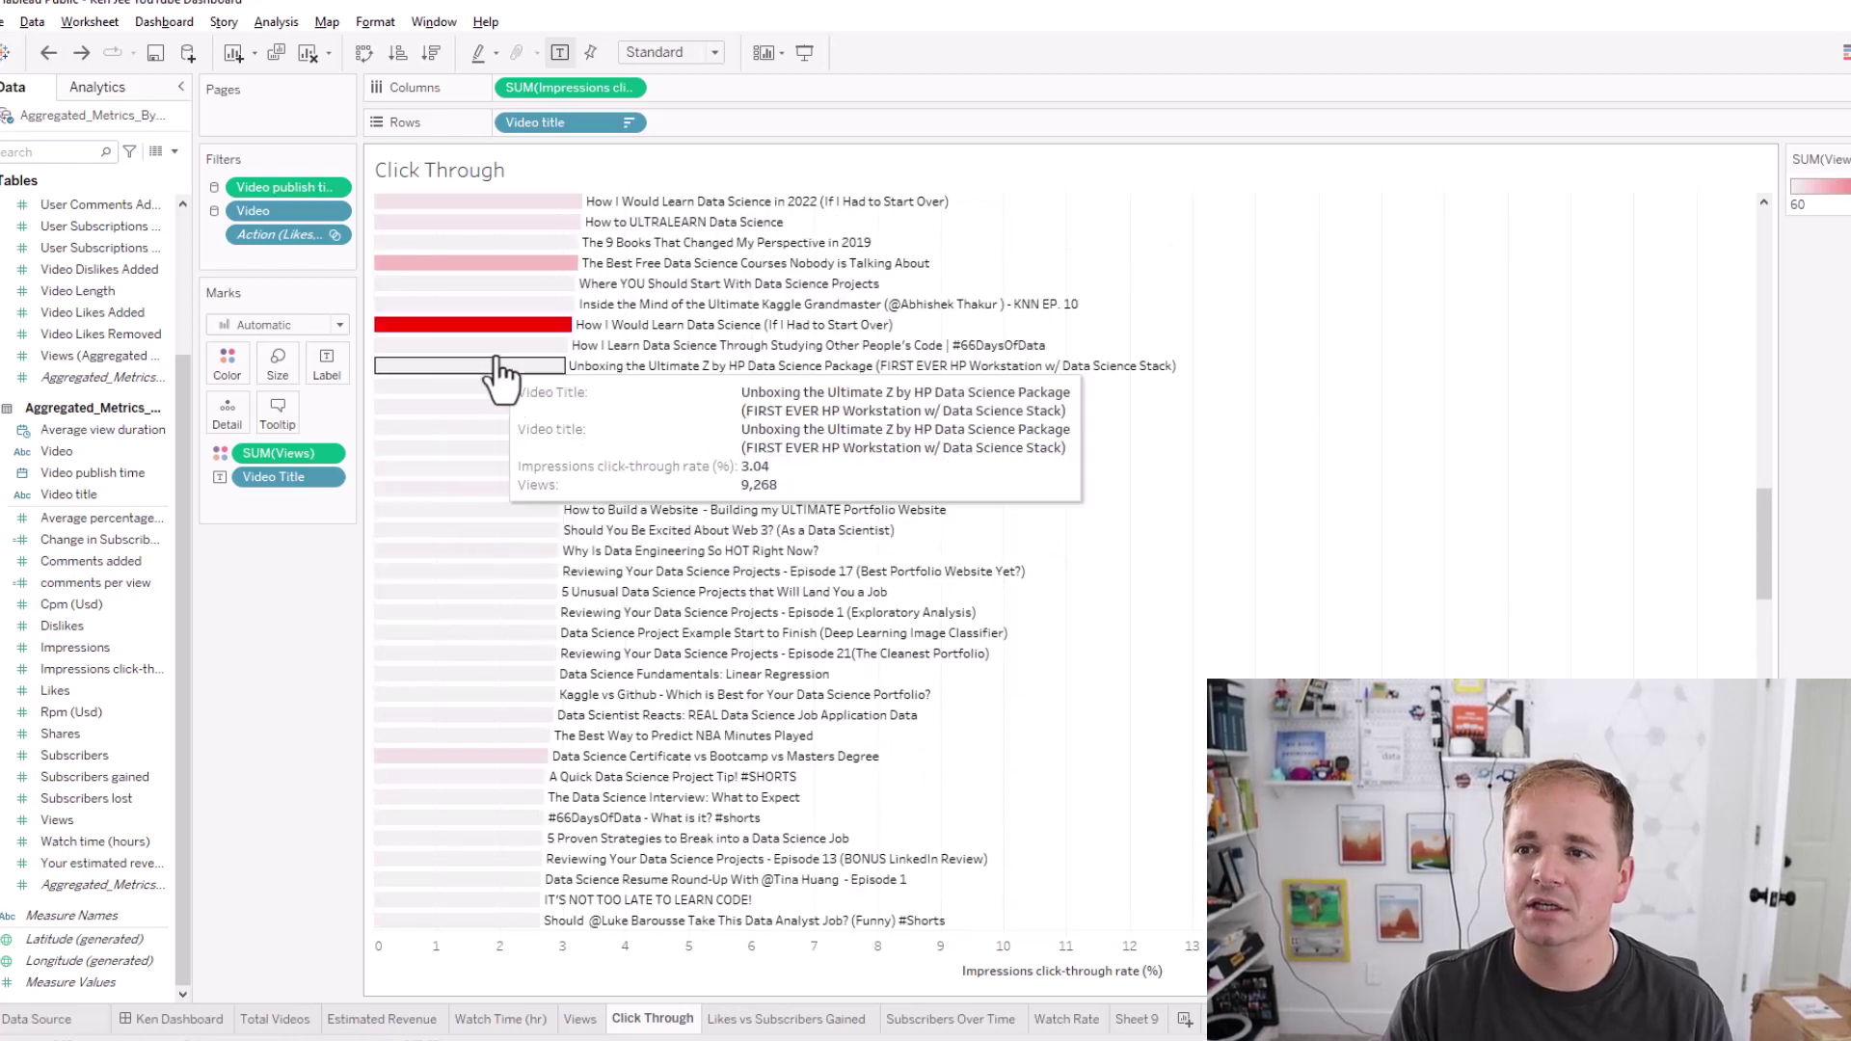
{"action": "mouse_move", "coordinate": [512, 328]}
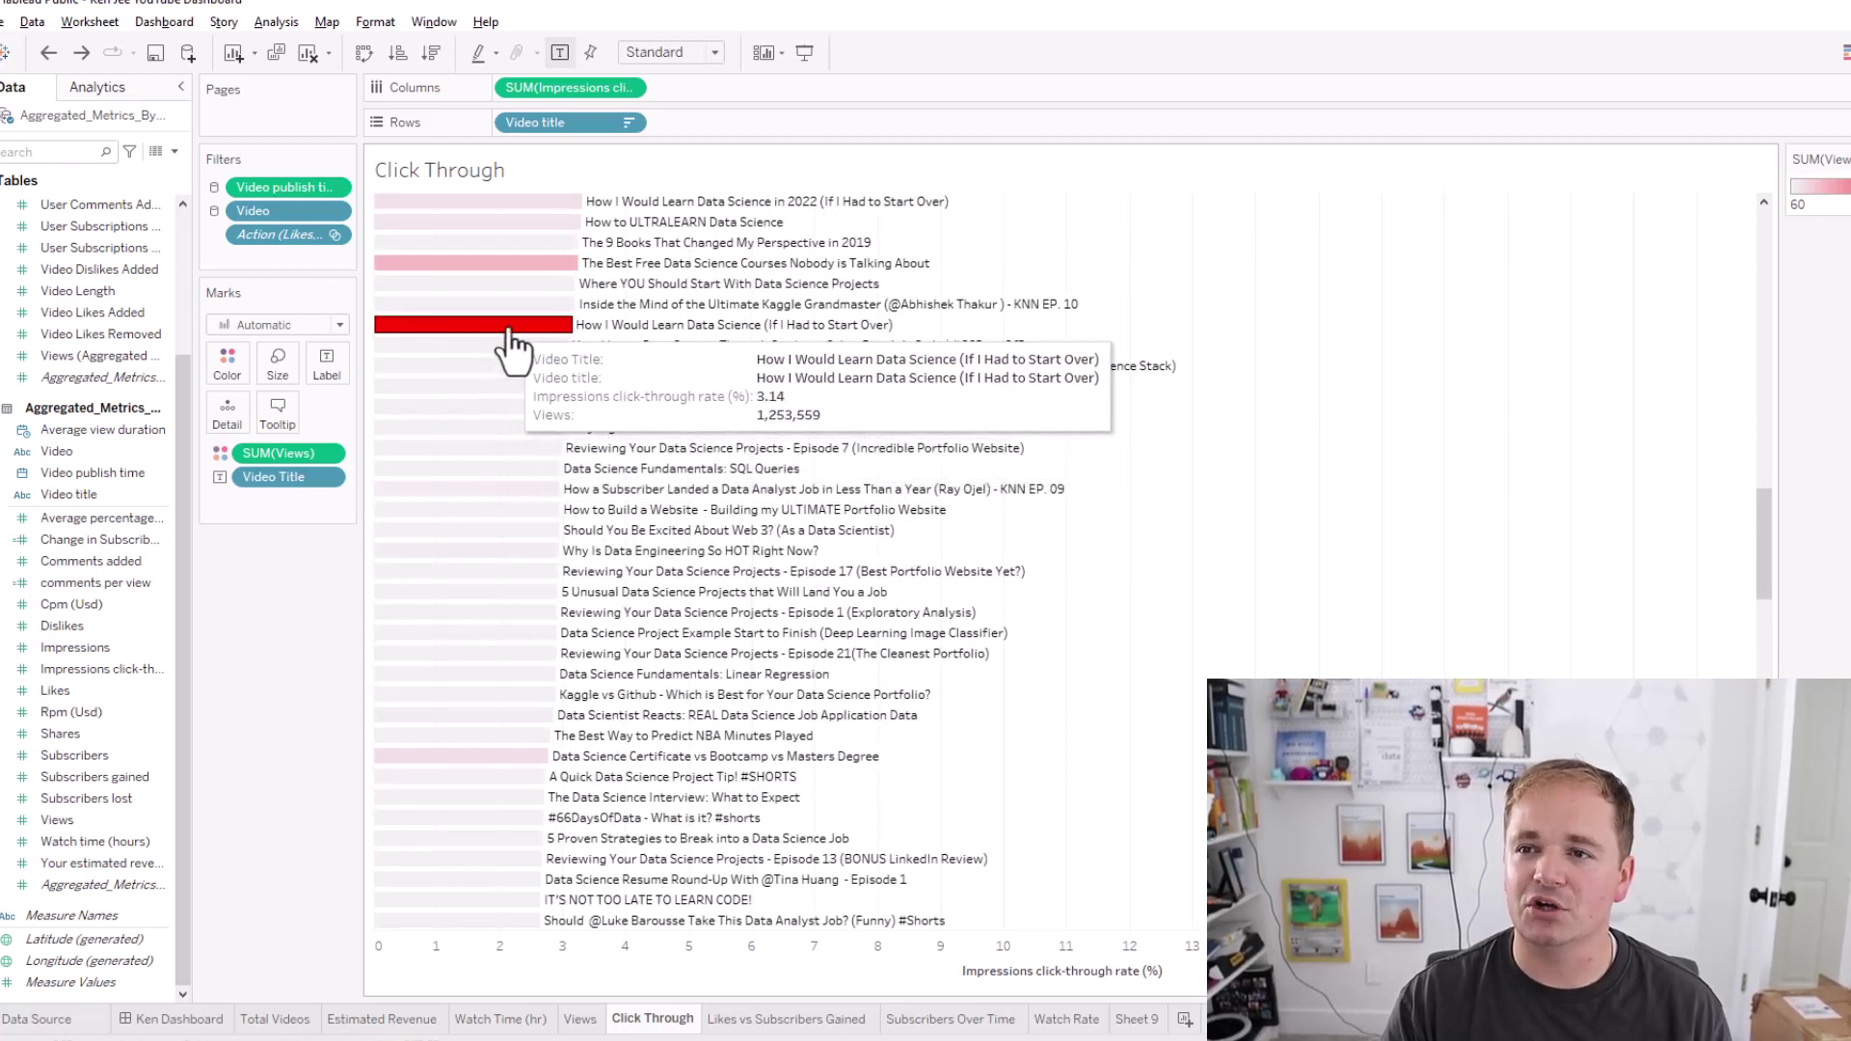
{"action": "mouse_move", "coordinate": [510, 268]}
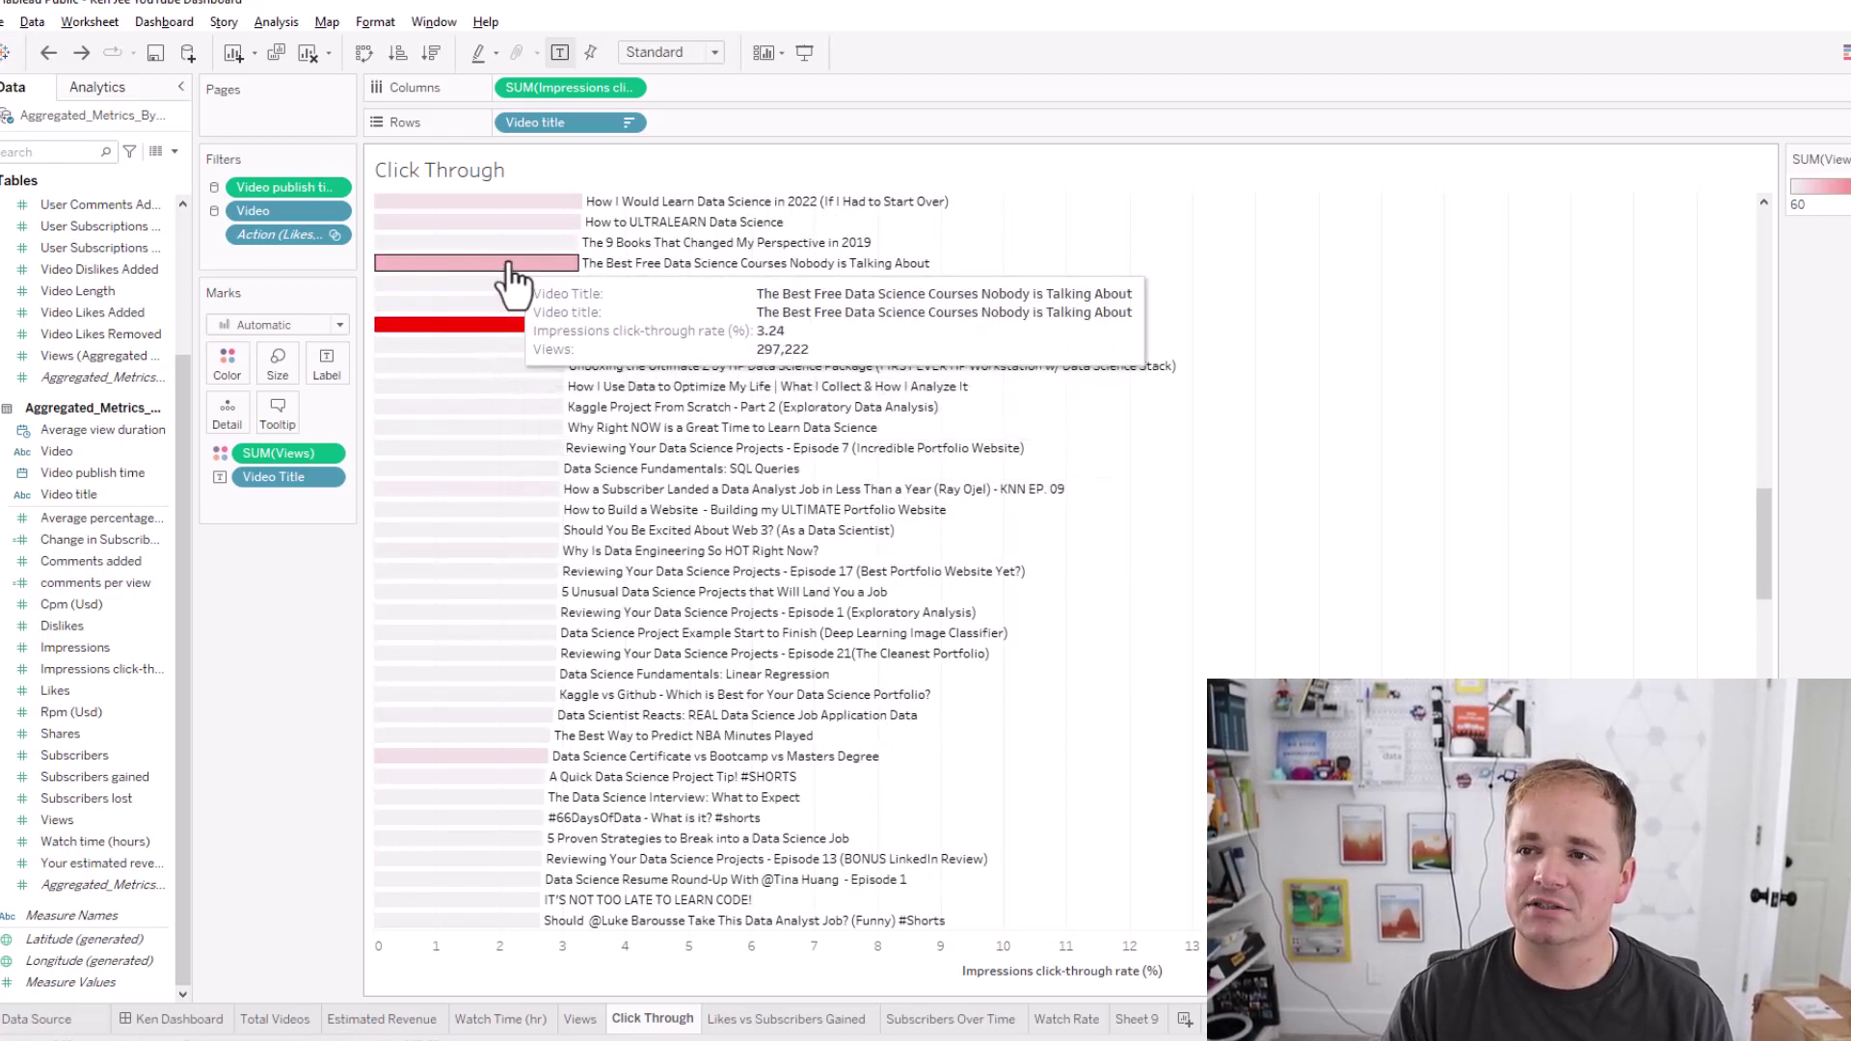
{"action": "scroll", "coordinate": [512, 271], "scroll_direction": "up", "scroll_amount": 10}
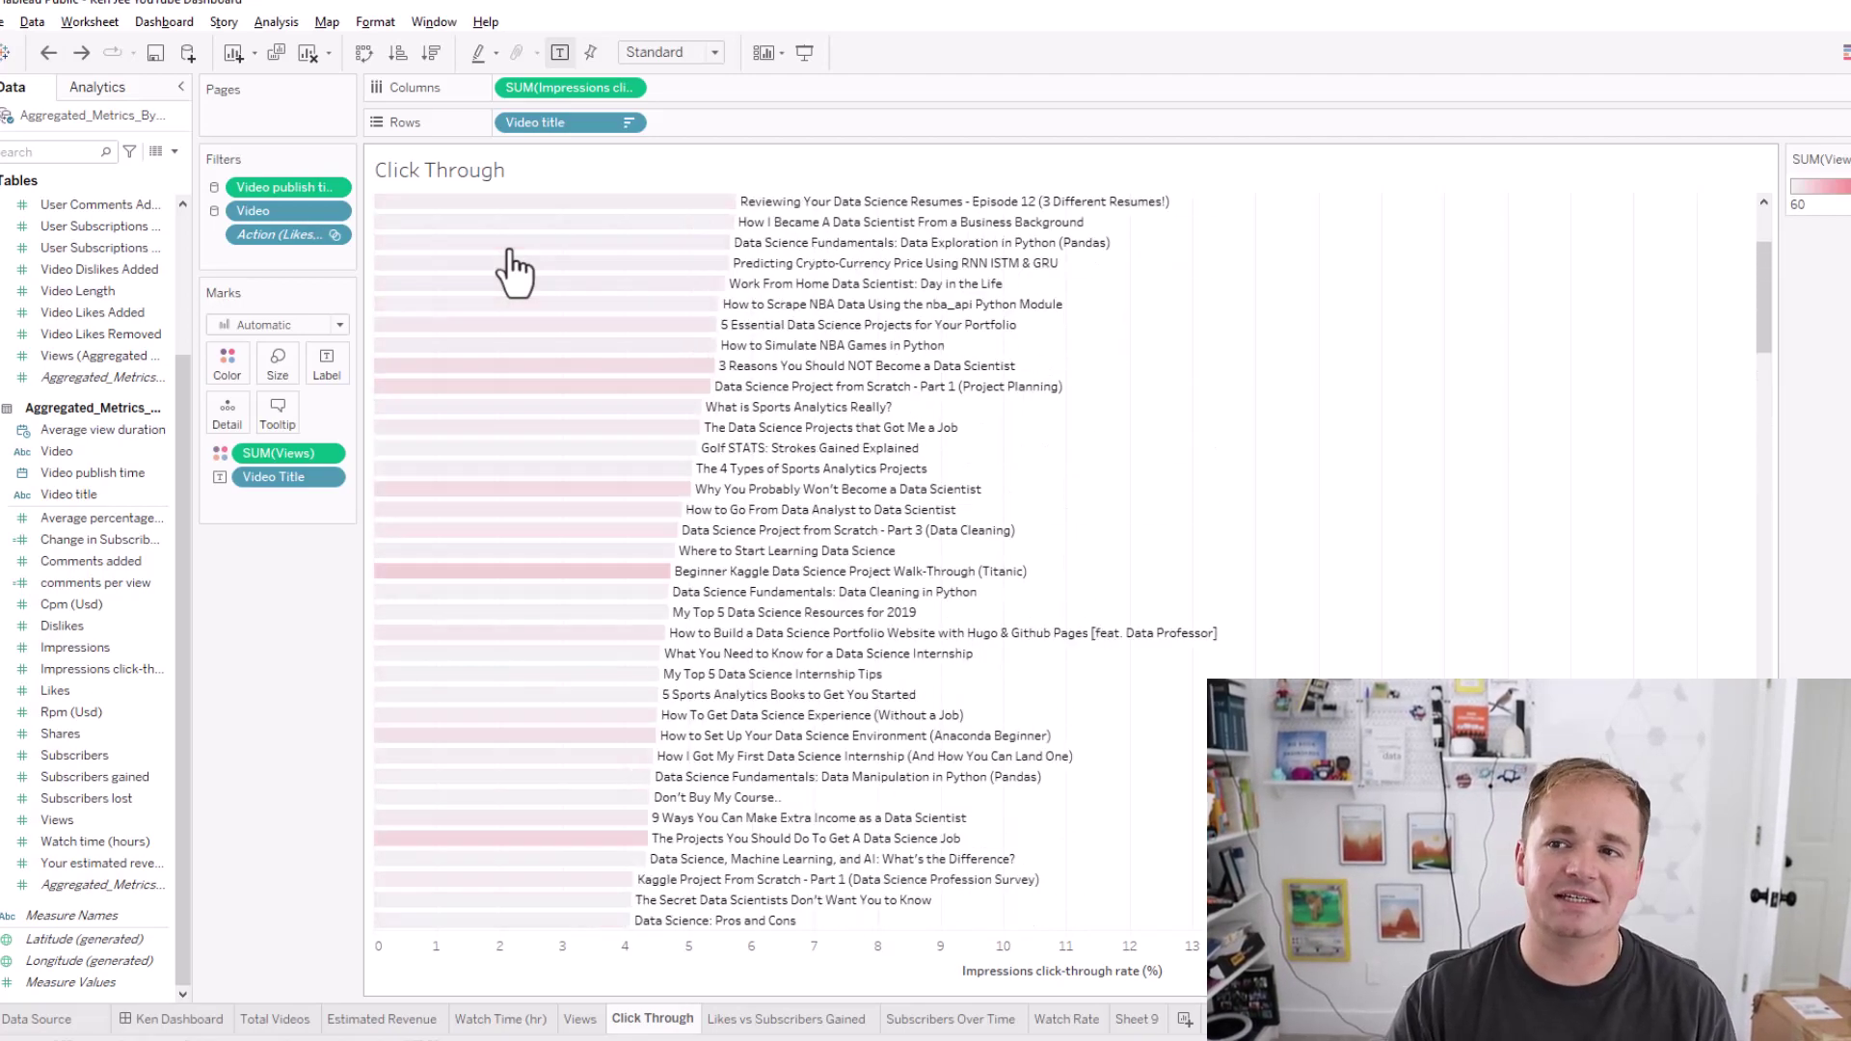
{"action": "scroll", "coordinate": [512, 271], "scroll_direction": "up", "scroll_amount": 5}
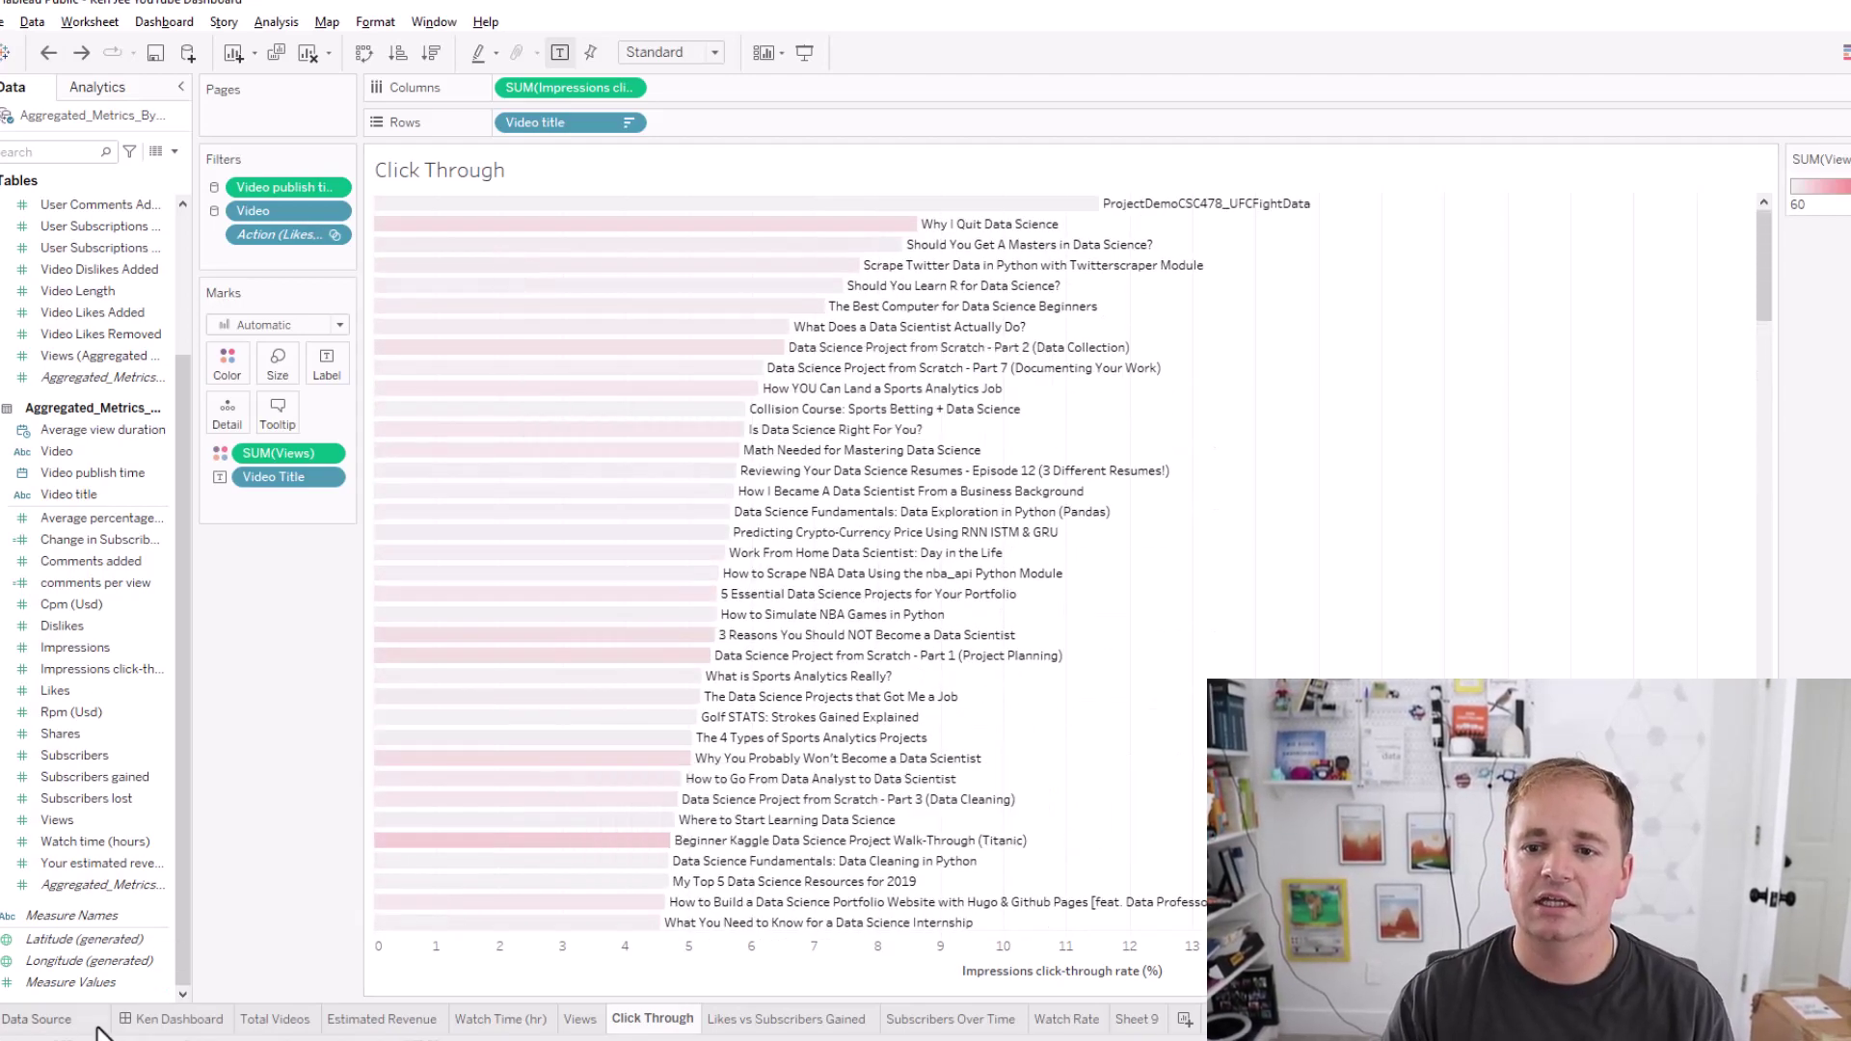
Step: From the Ken Dashboard, select the Likes vs Subscribers Gained scatter plot and open its worksheet
{"action": "left_click", "coordinate": [173, 1020]}
{"action": "scroll", "coordinate": [438, 569], "scroll_direction": "down", "scroll_amount": 5}
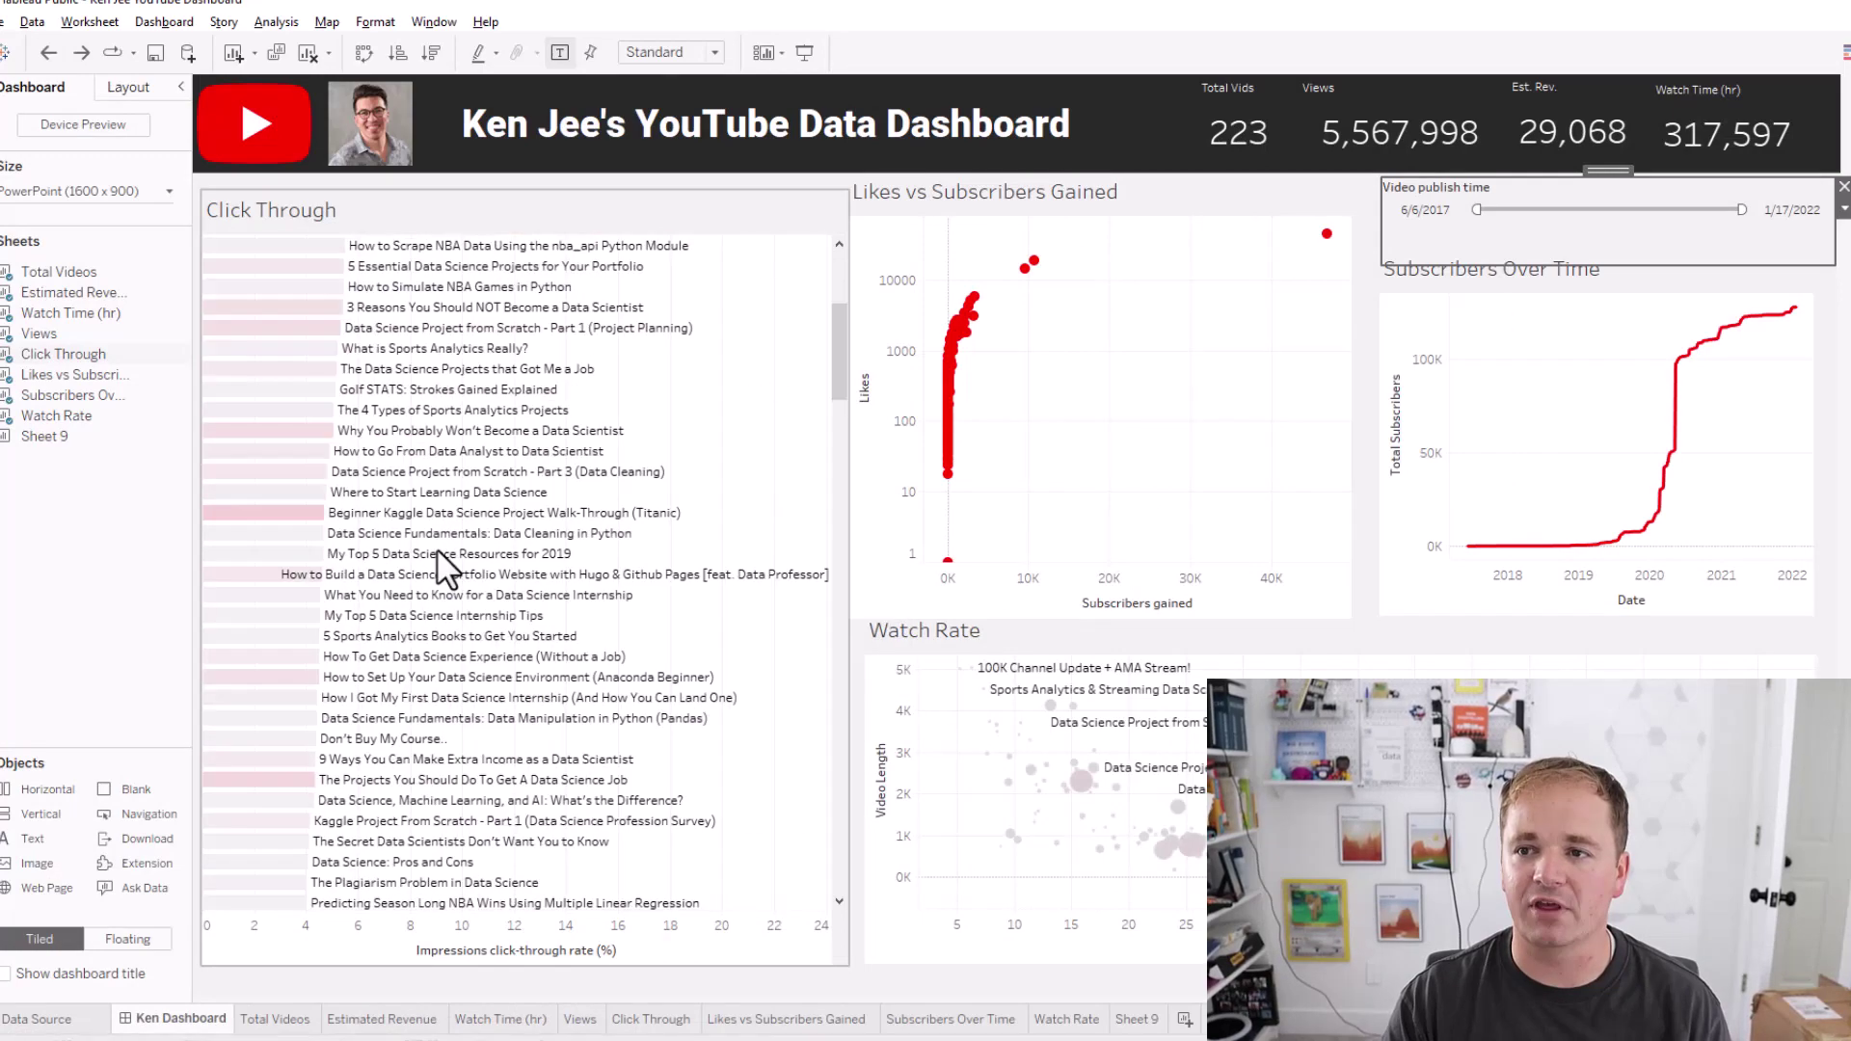
{"action": "scroll", "coordinate": [438, 568], "scroll_direction": "up", "scroll_amount": 5}
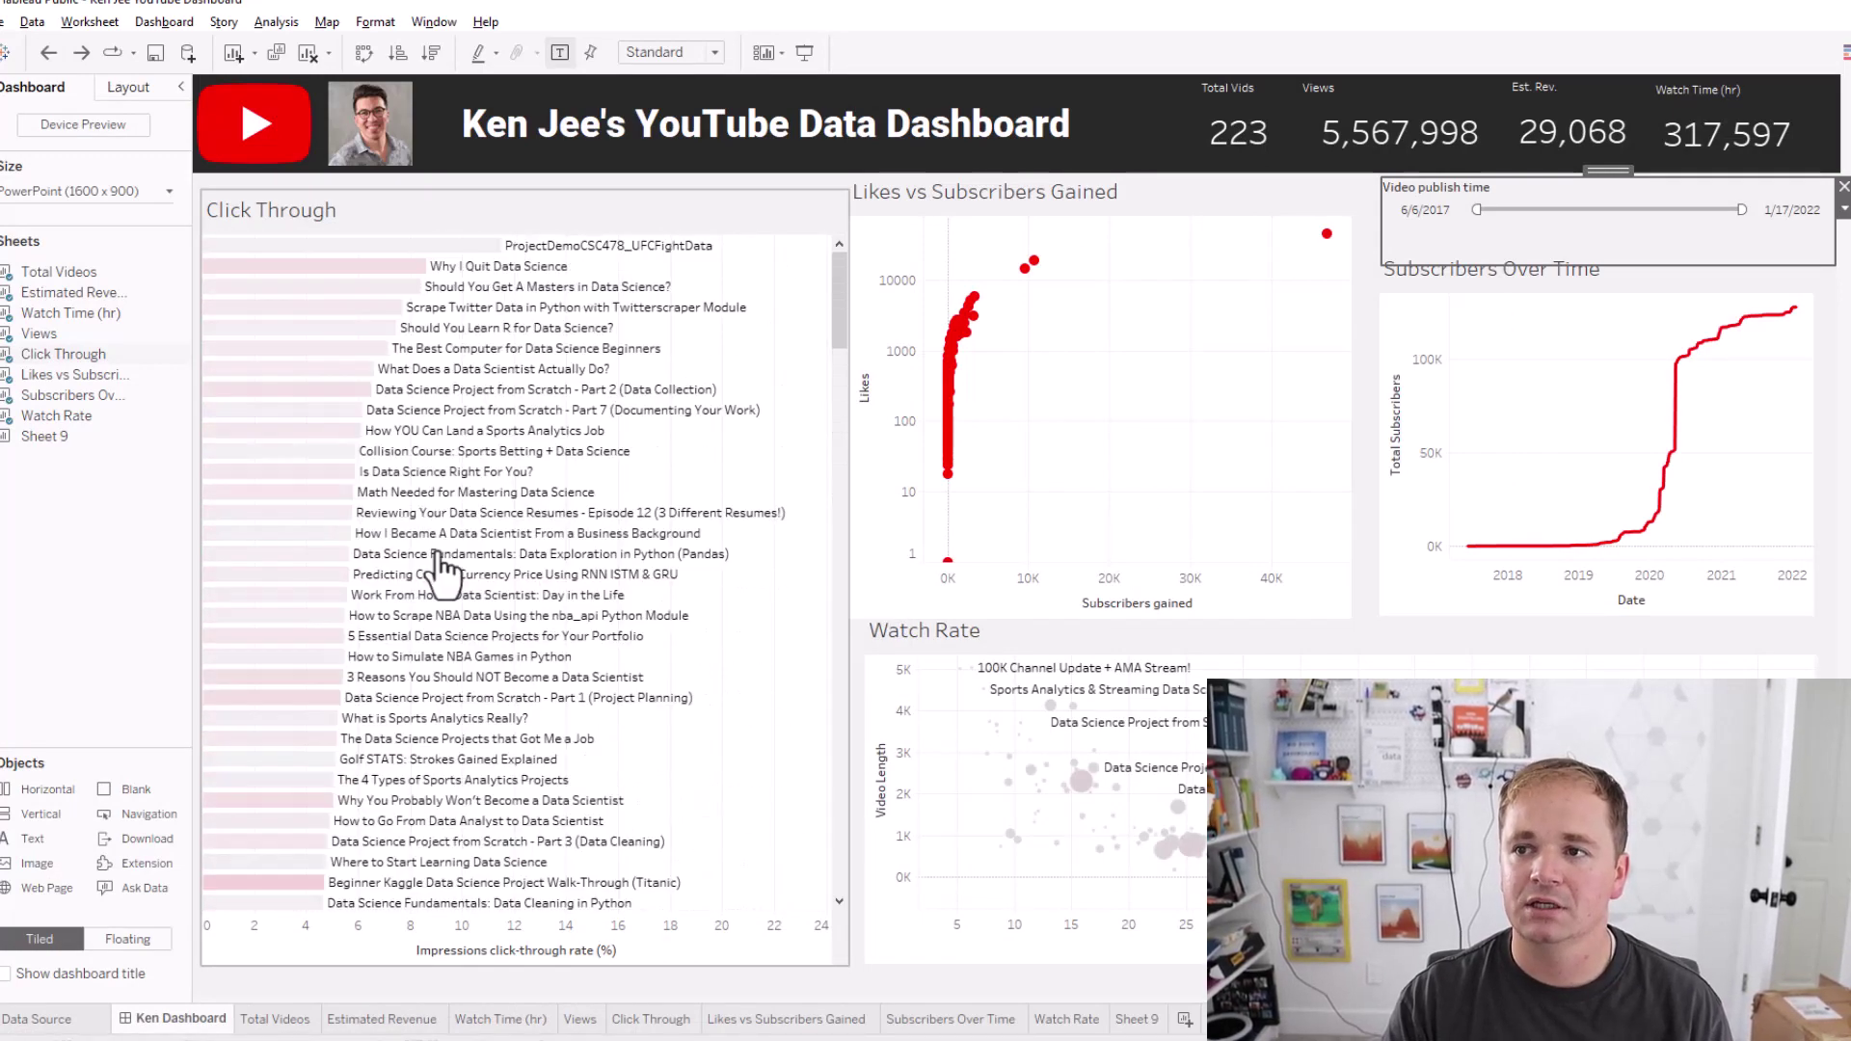
{"action": "mouse_move", "coordinate": [439, 557]}
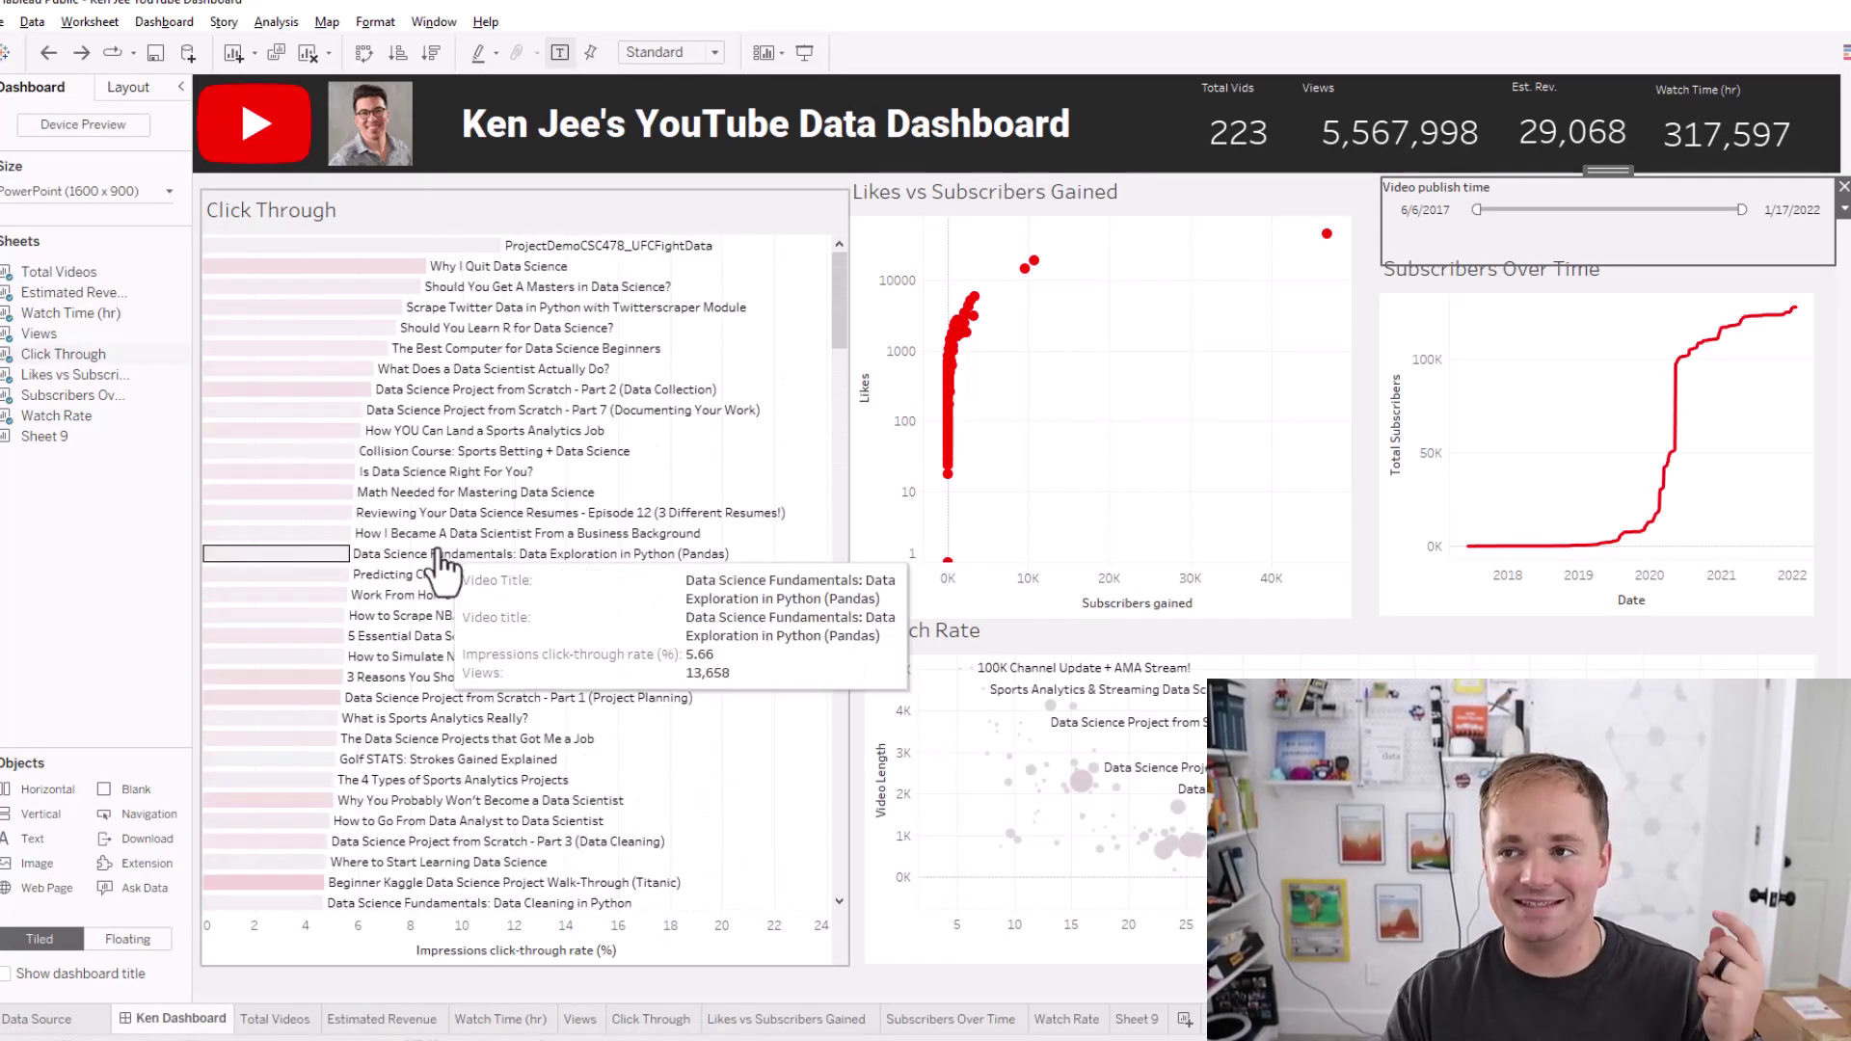
{"action": "left_click", "coordinate": [1084, 522]}
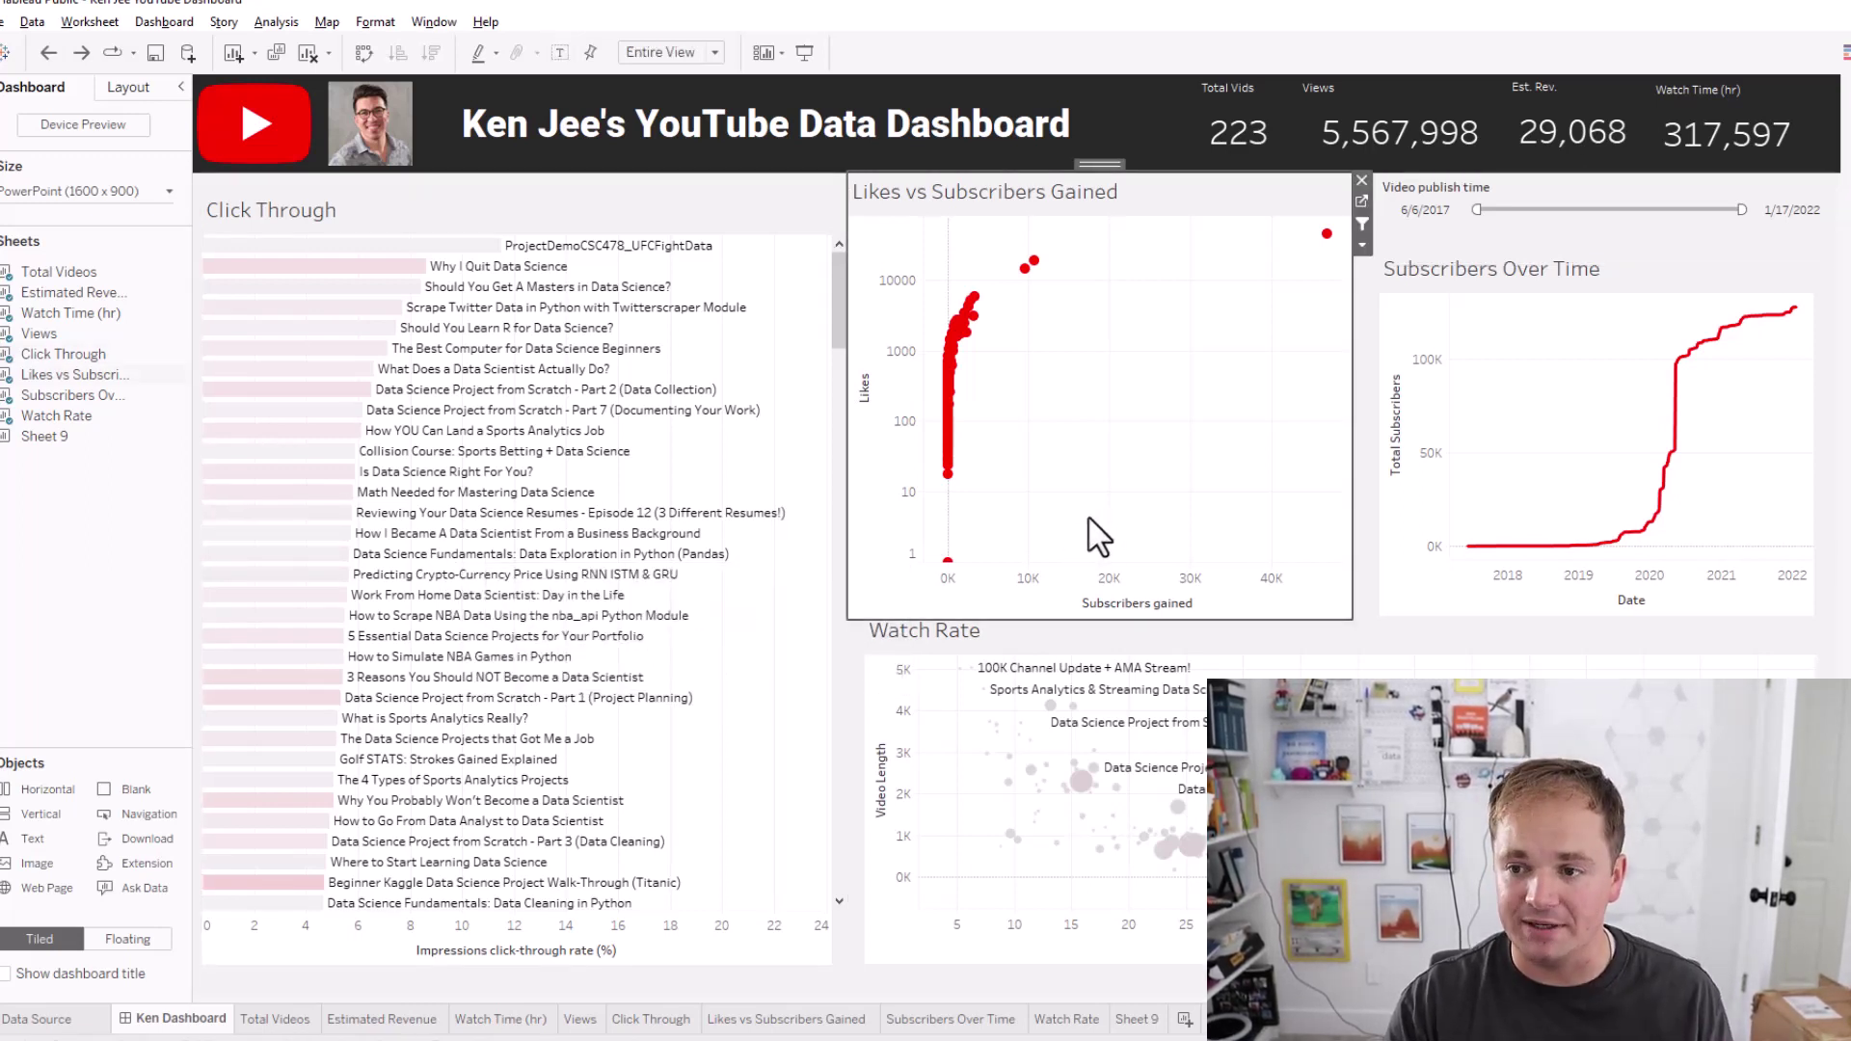
{"action": "left_click", "coordinate": [807, 1020]}
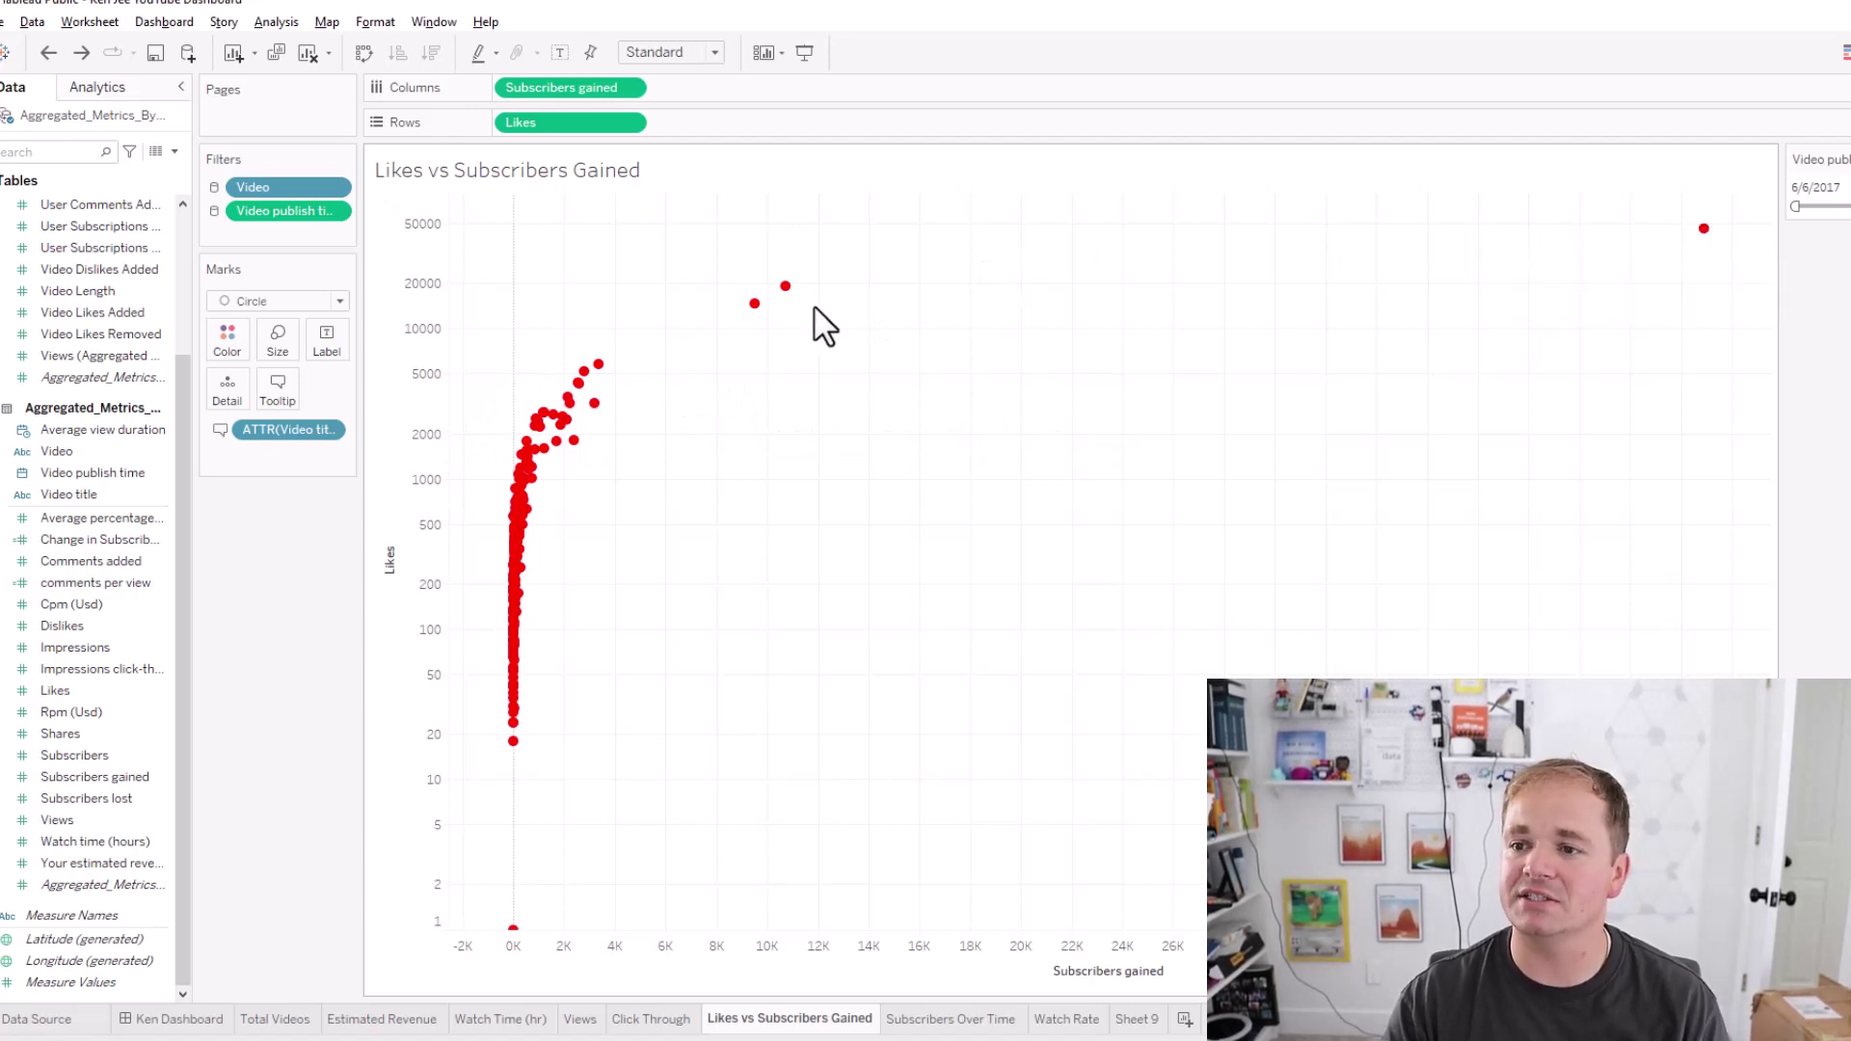
Step: In Edit Axis [Likes], switch Logarithmic off and back on, keeping the Likes axis logarithmic
{"action": "mouse_move", "coordinate": [783, 291]}
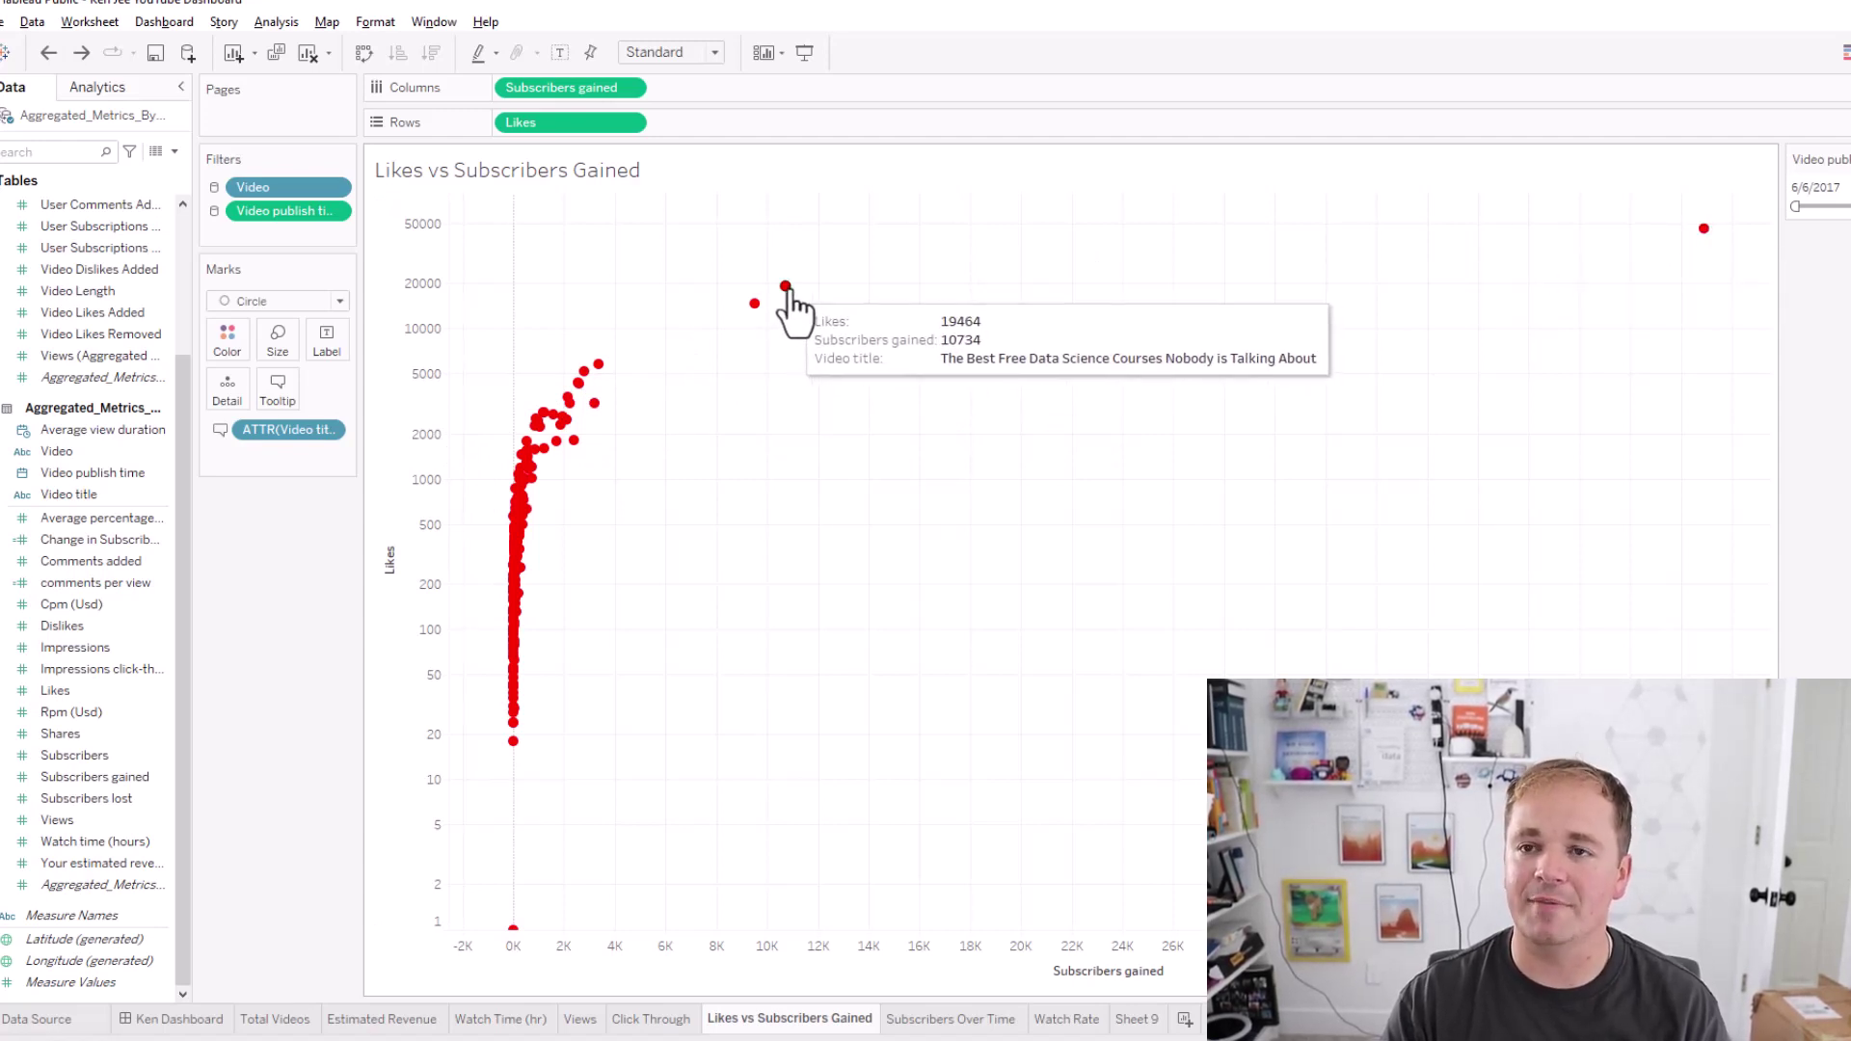
{"action": "right_click", "coordinate": [395, 424]}
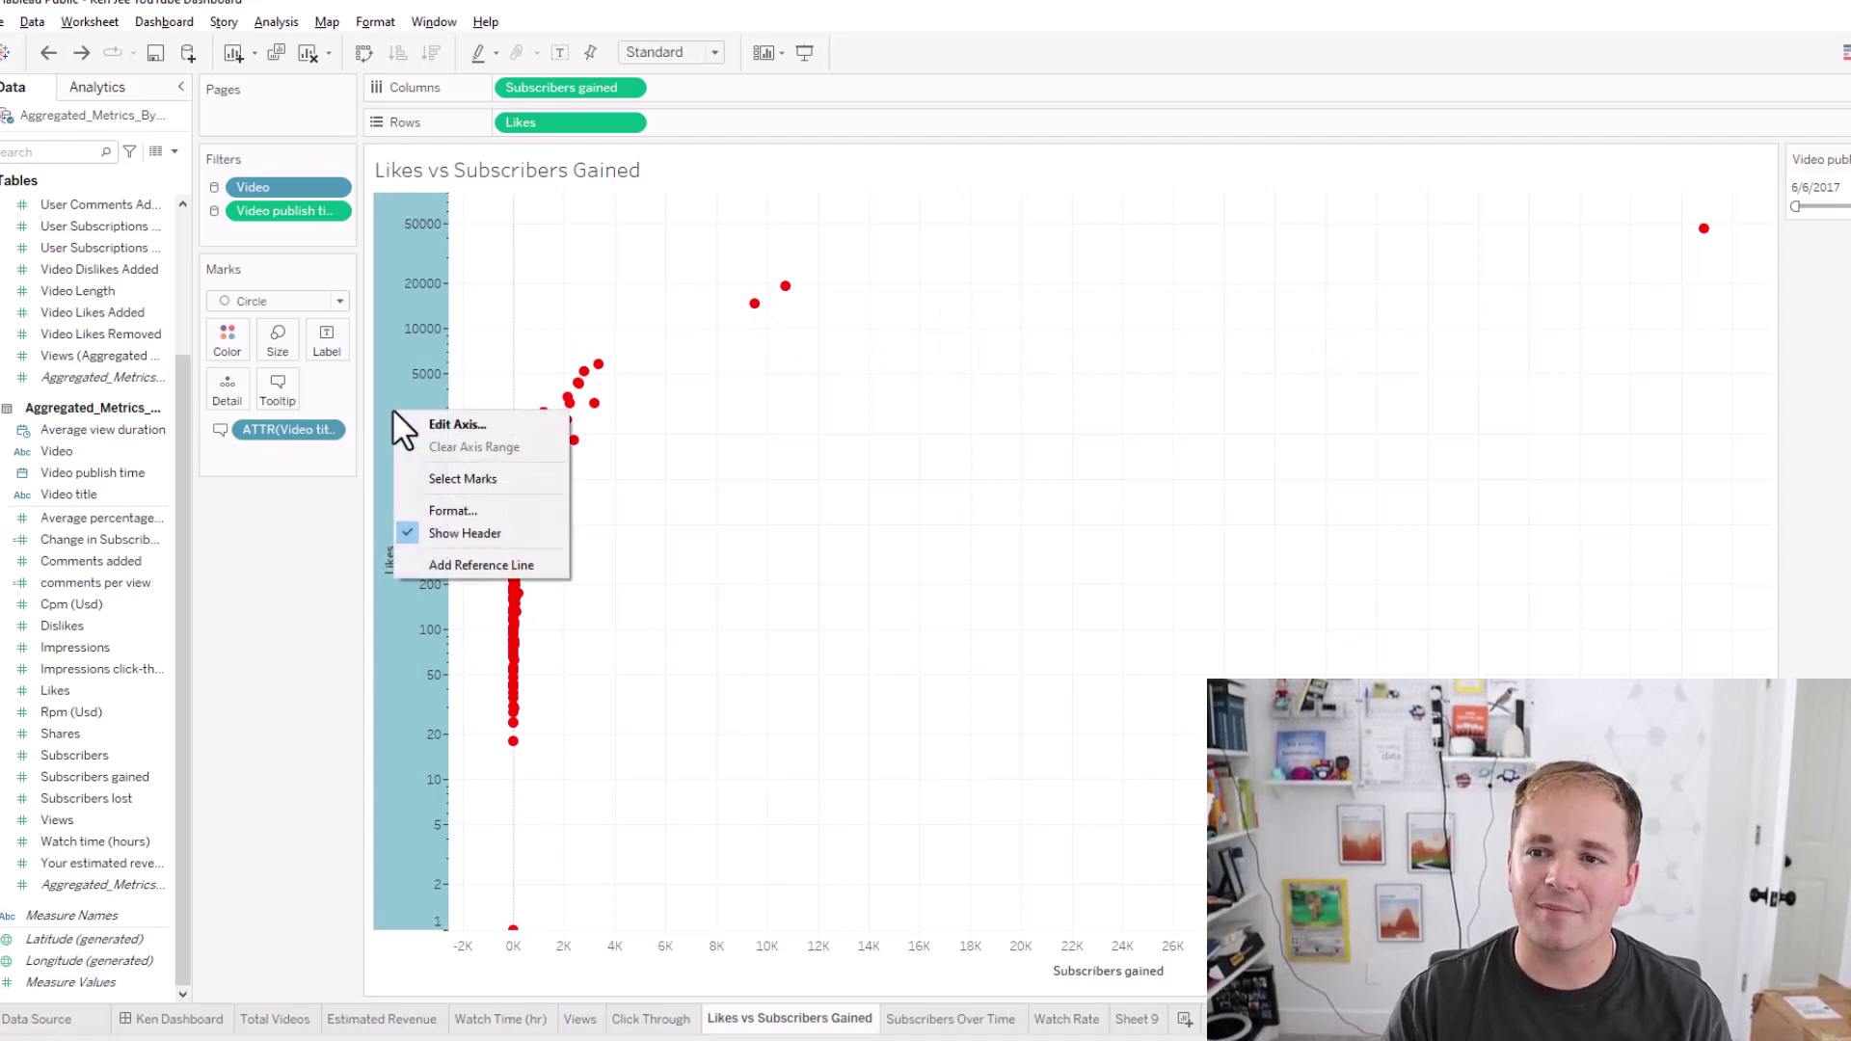
{"action": "left_click", "coordinate": [414, 401]}
{"action": "right_click", "coordinate": [436, 389]}
{"action": "key", "text": "Escape"}
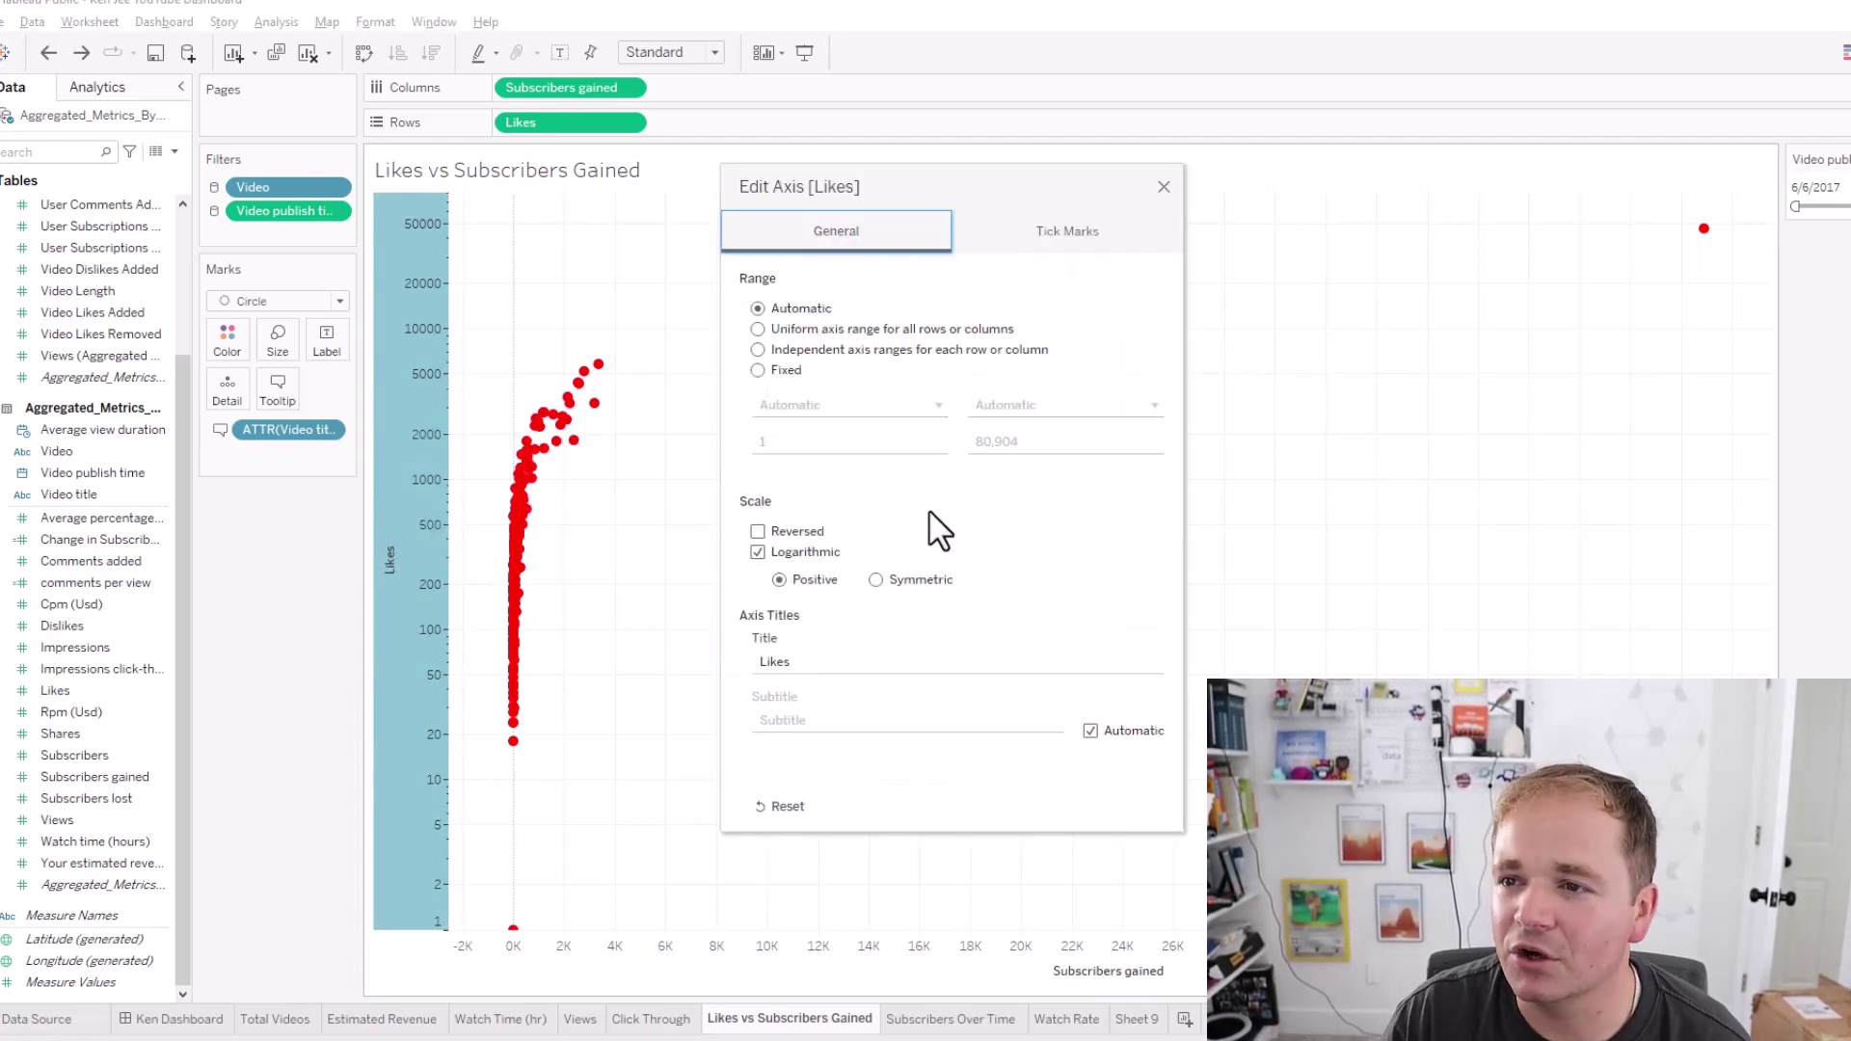
{"action": "left_click", "coordinate": [805, 569]}
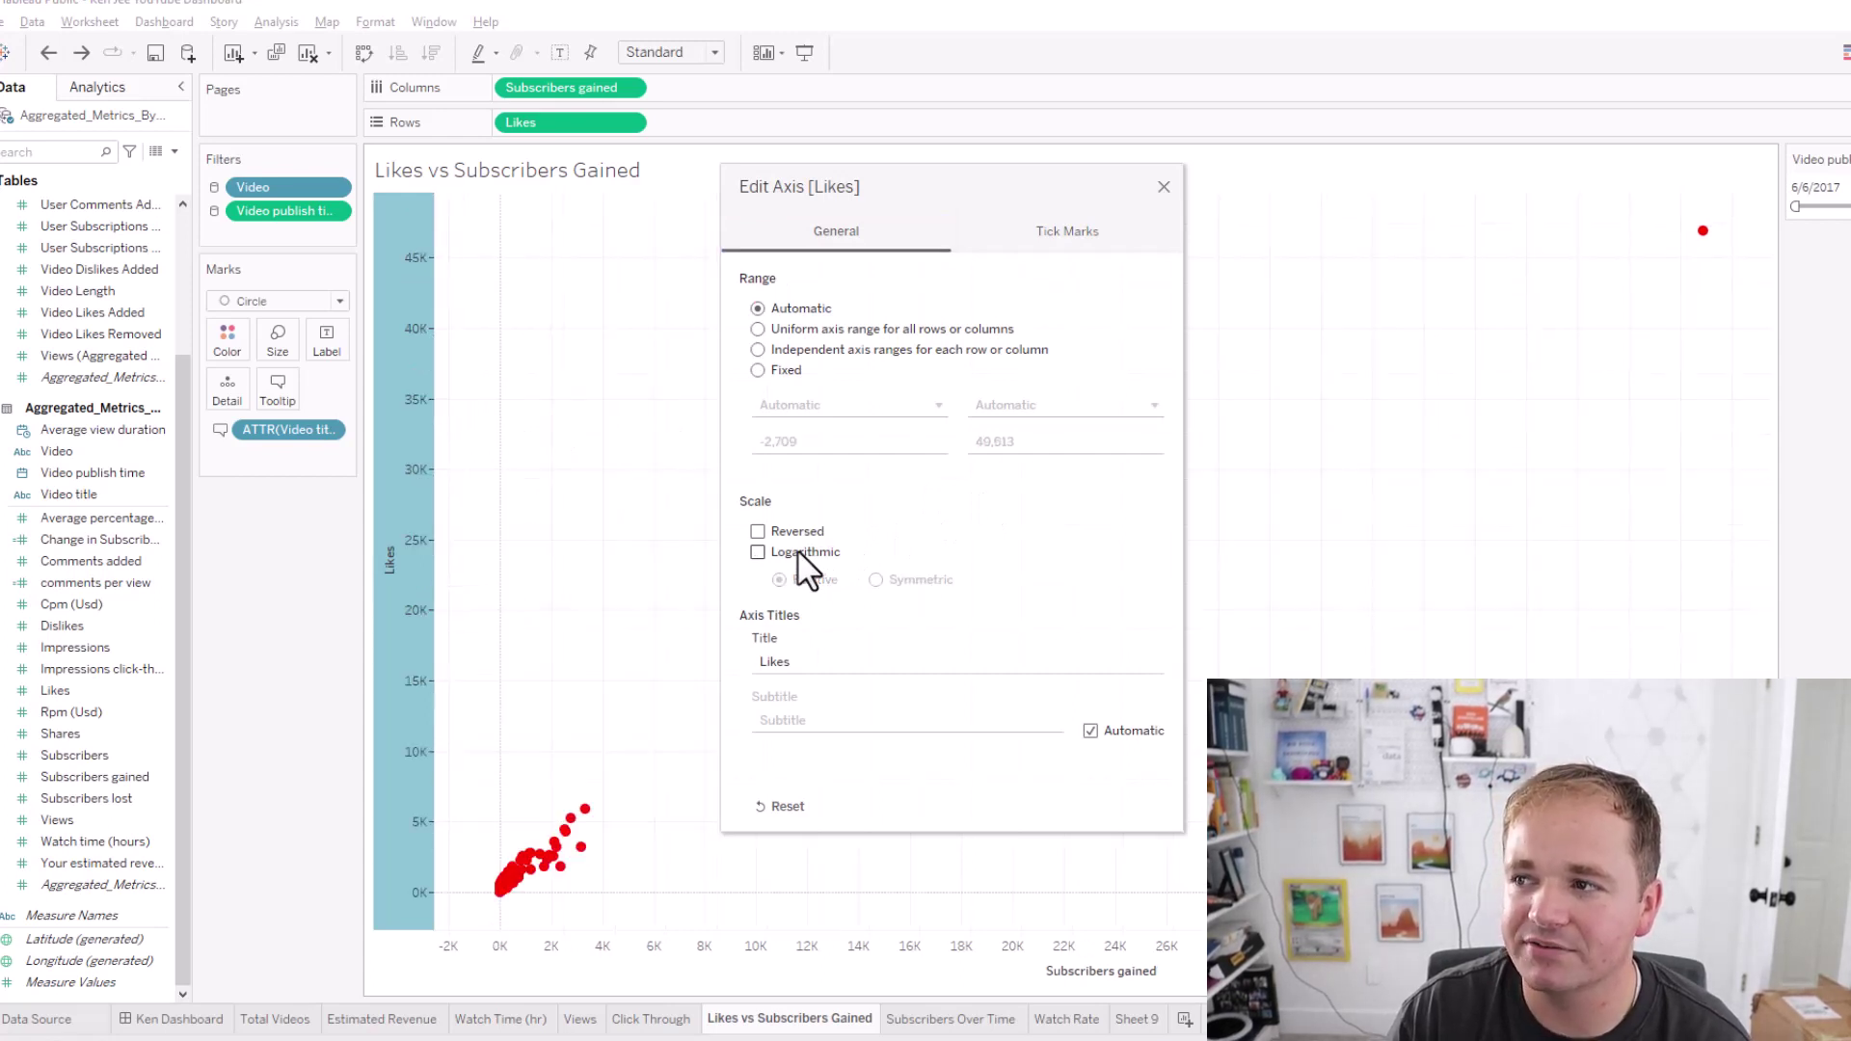
{"action": "left_click_drag", "start_coordinate": [1078, 177], "coordinate": [1505, 214]}
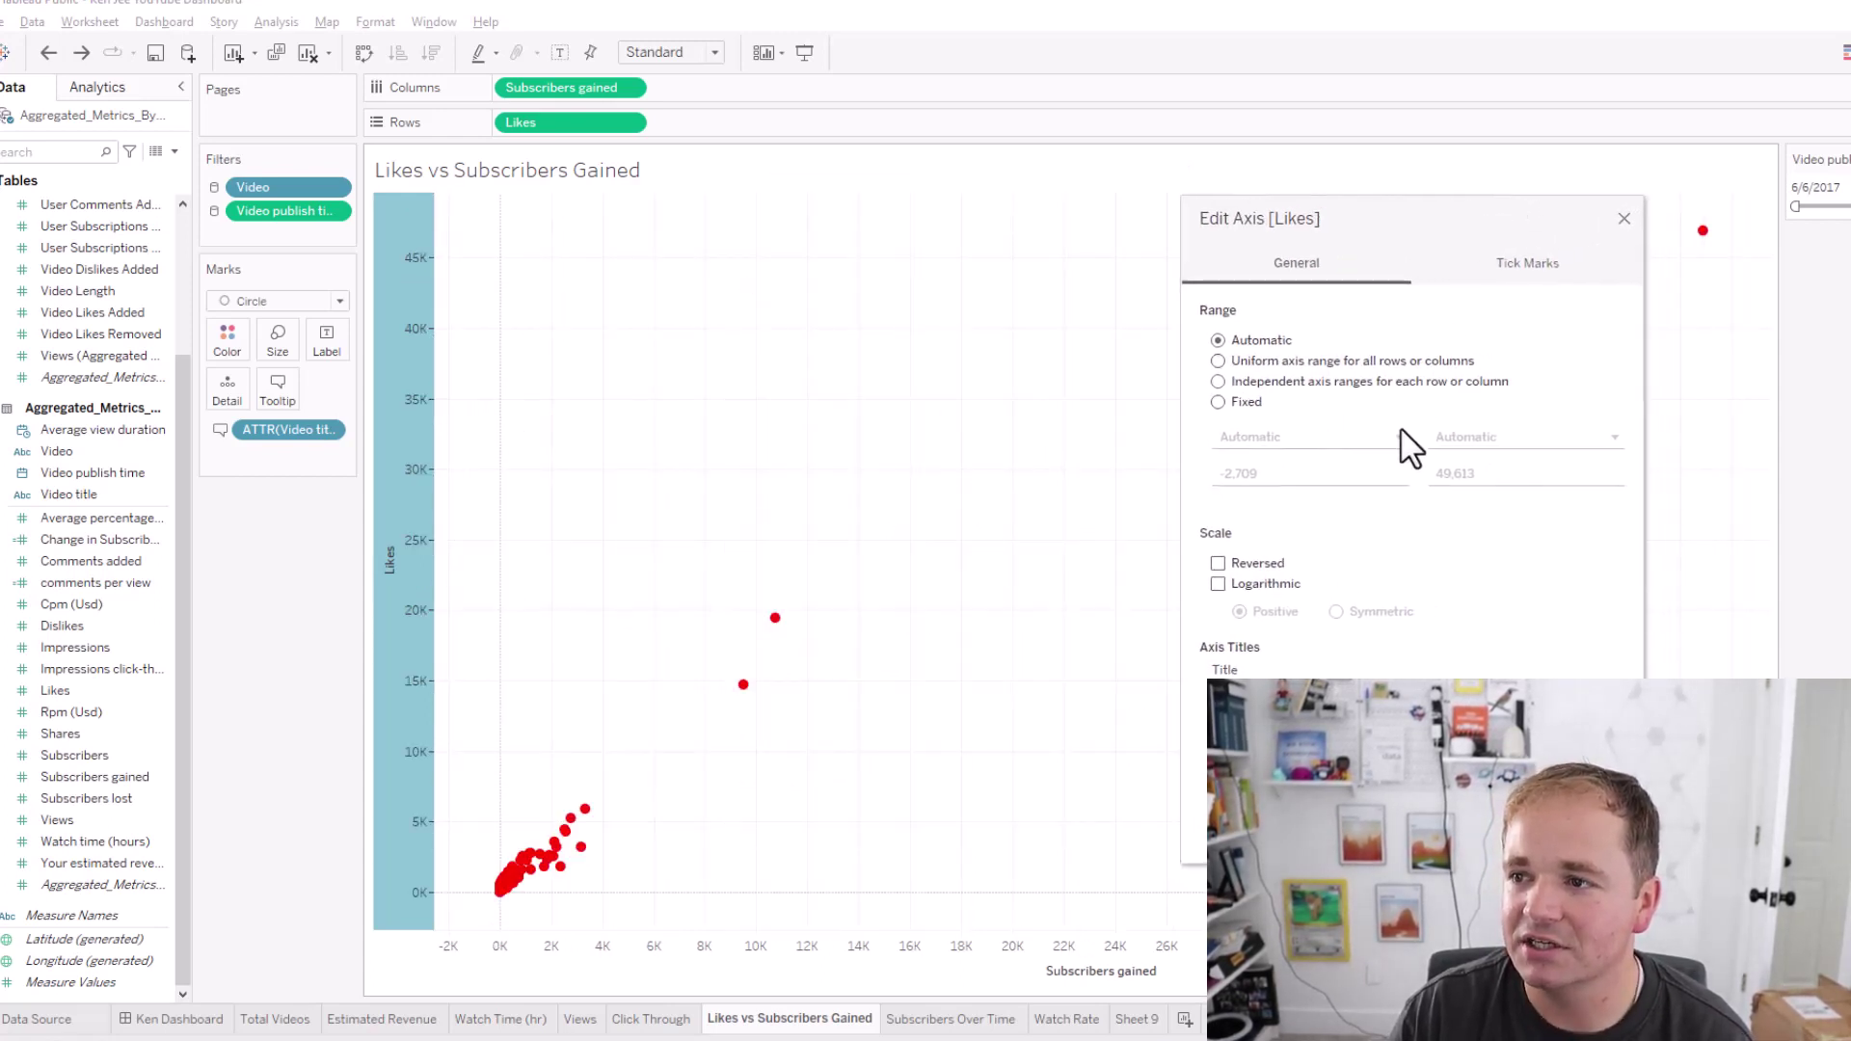
{"action": "left_click", "coordinate": [1249, 585]}
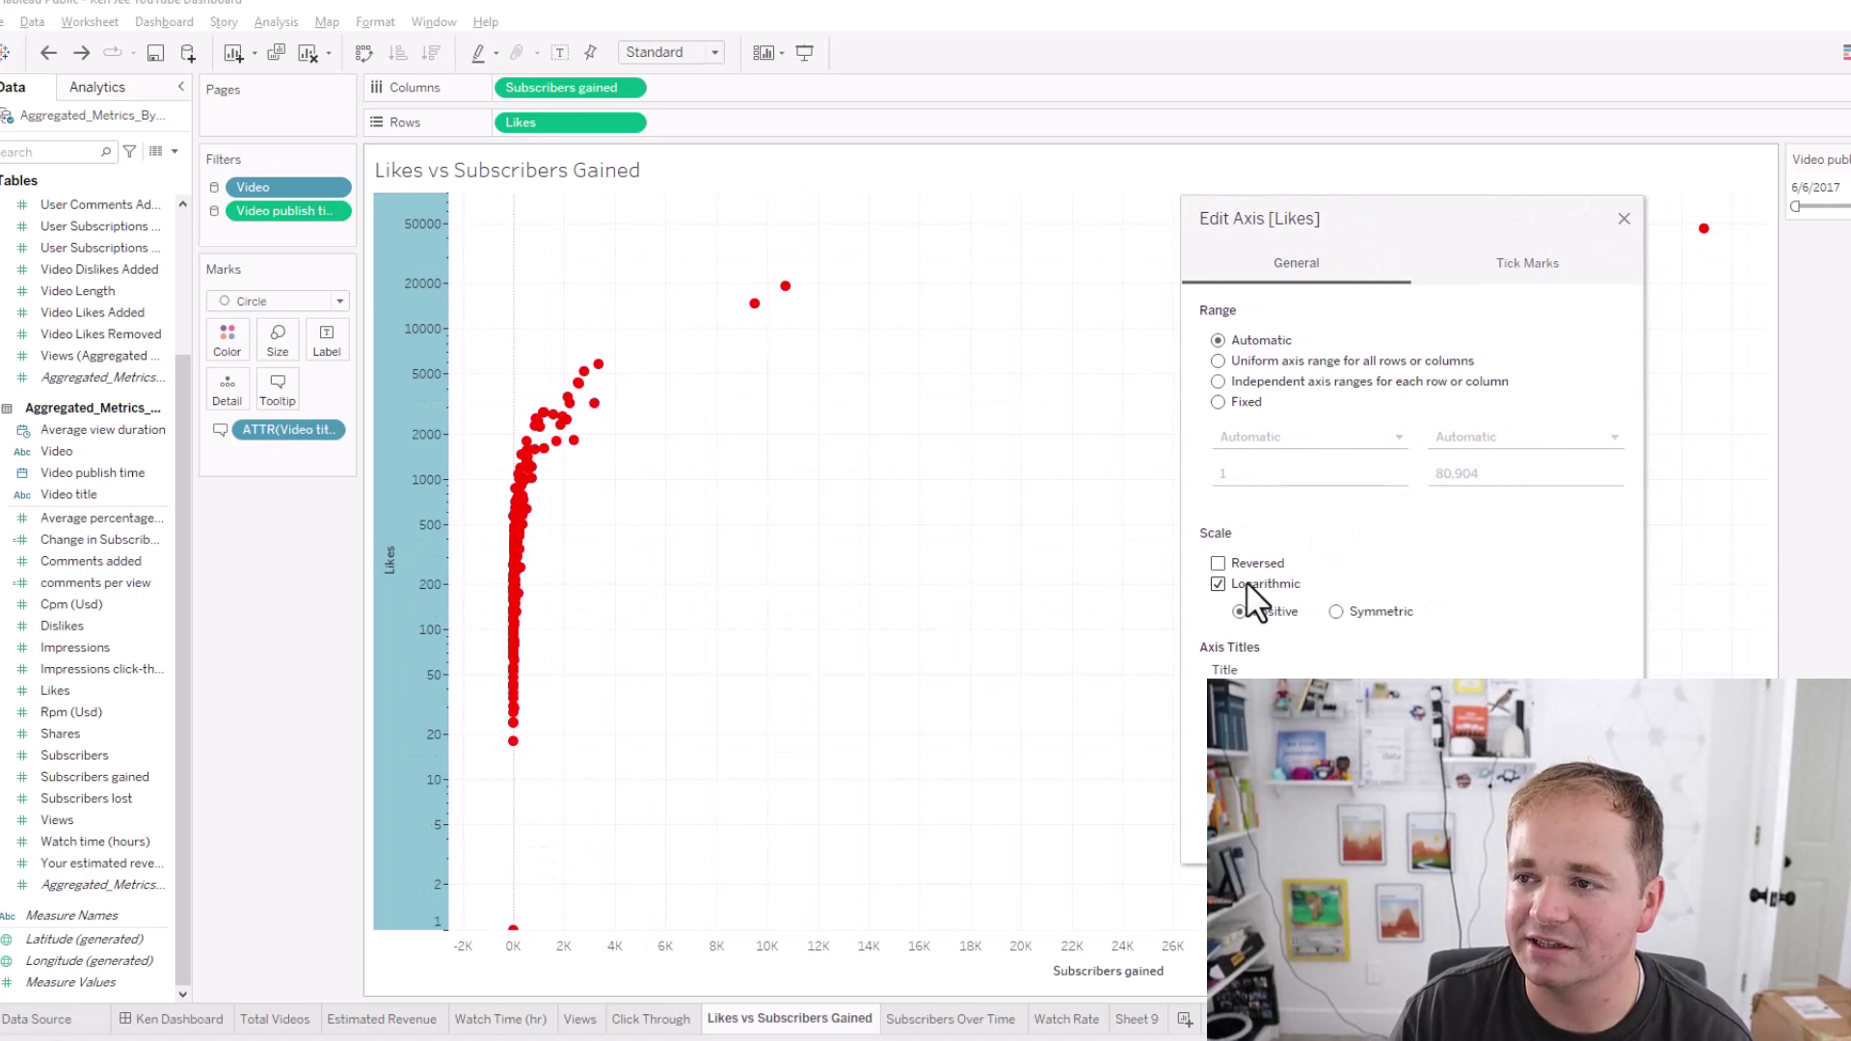
{"action": "left_click", "coordinate": [1249, 585]}
{"action": "left_click", "coordinate": [1250, 585]}
{"action": "left_click_drag", "start_coordinate": [1611, 227], "coordinate": [1612, 228]}
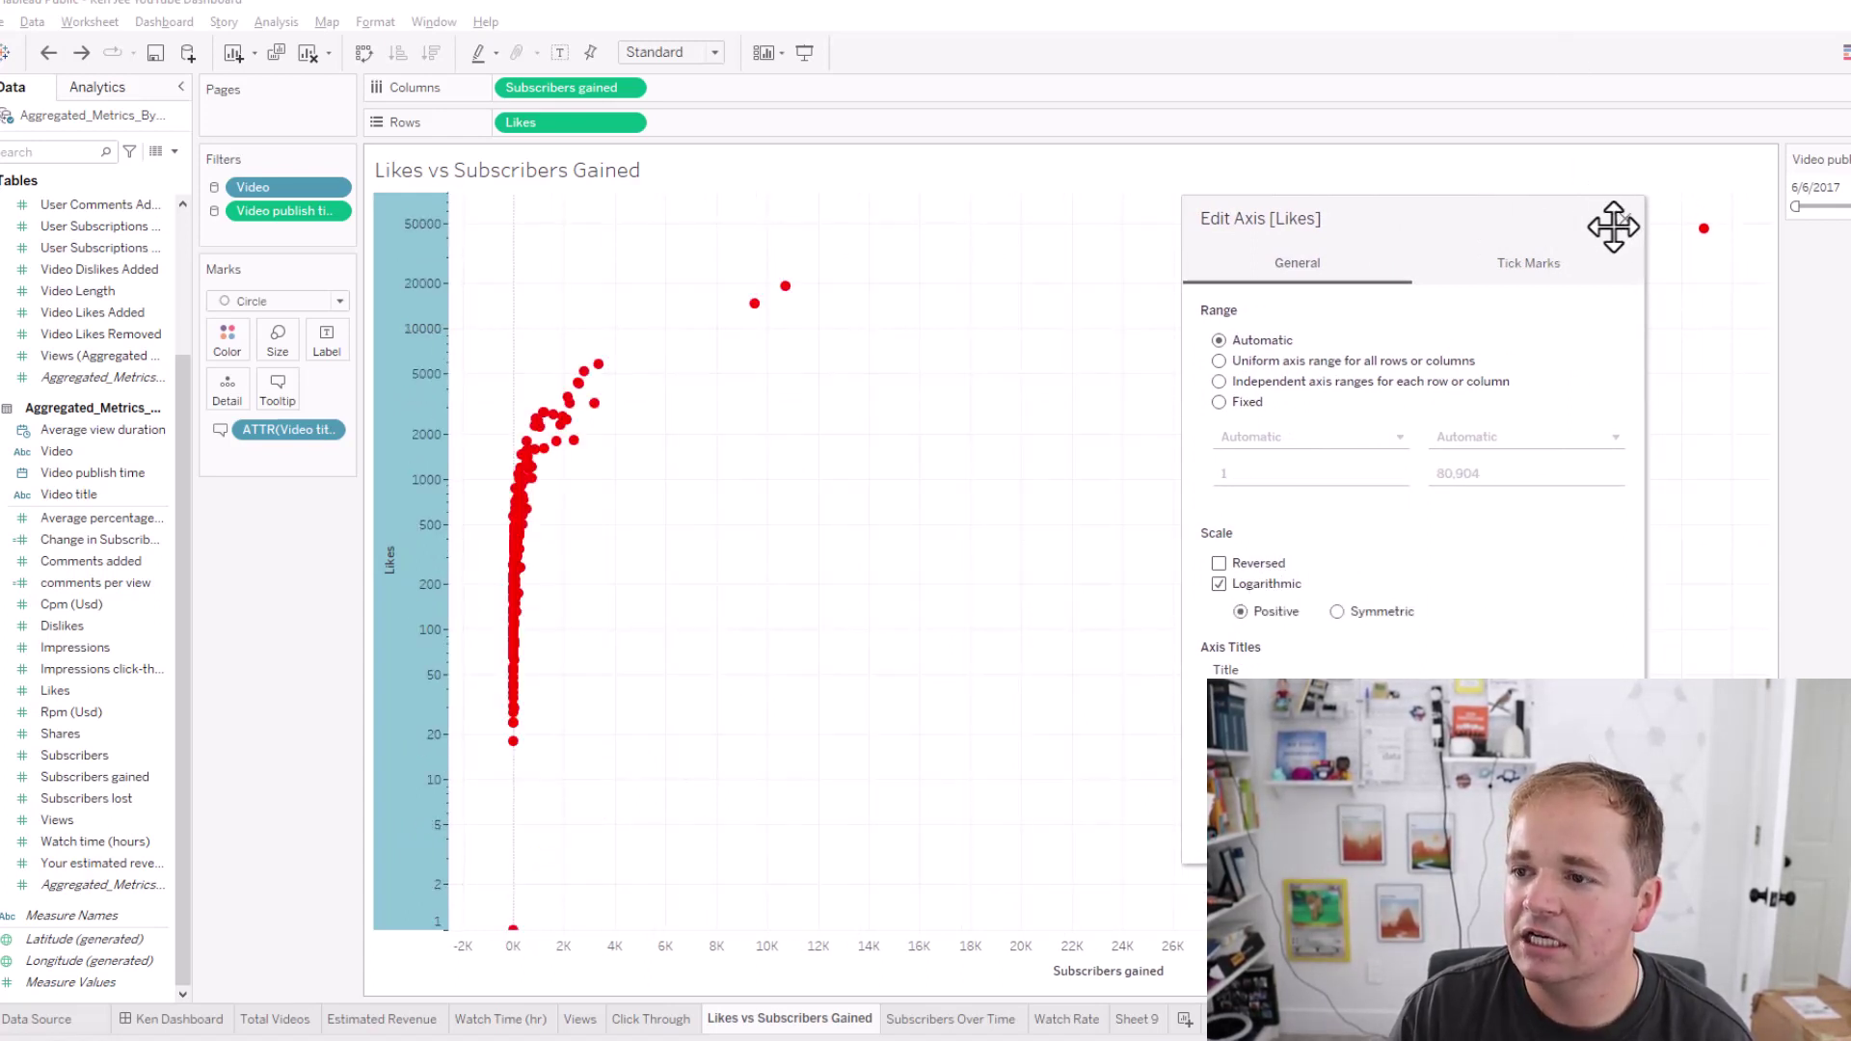
{"action": "left_click", "coordinate": [1627, 222]}
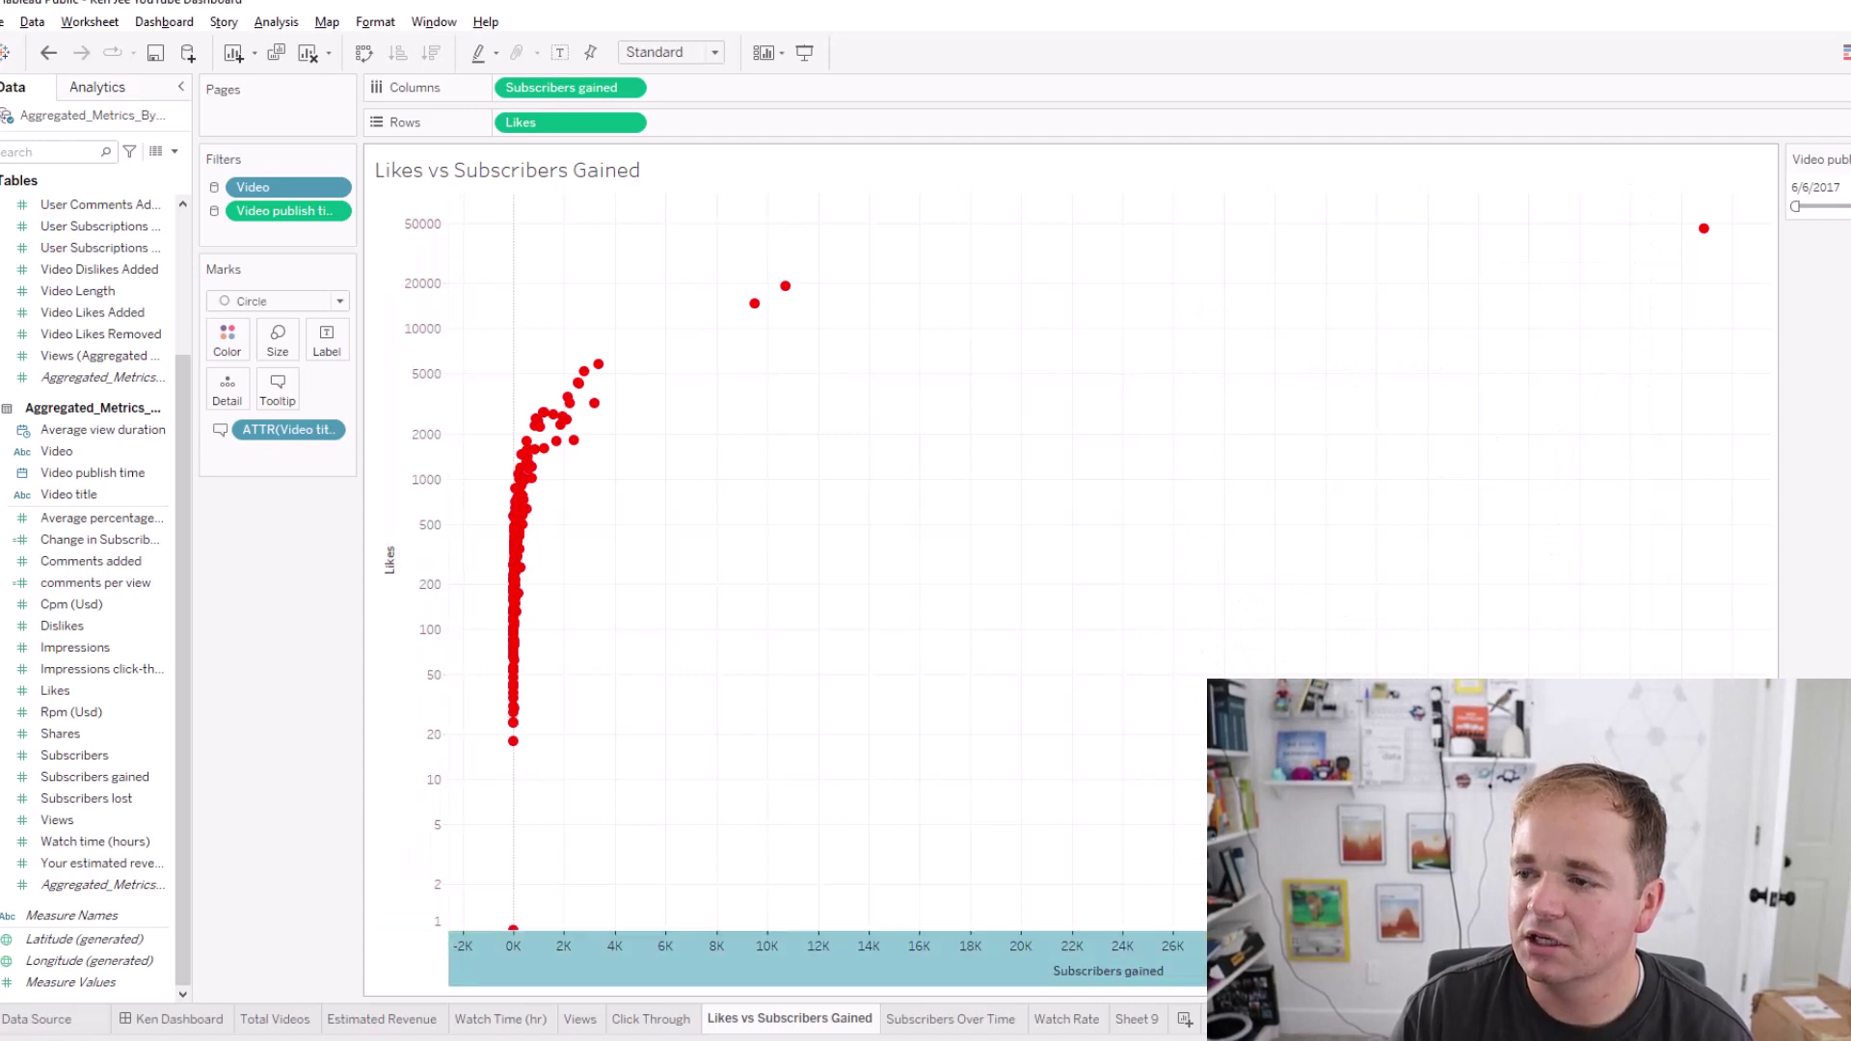
Step: Check Logarithmic for the Subscribers gained axis to show a log-log upward trend
{"action": "double_click", "coordinate": [1108, 954]}
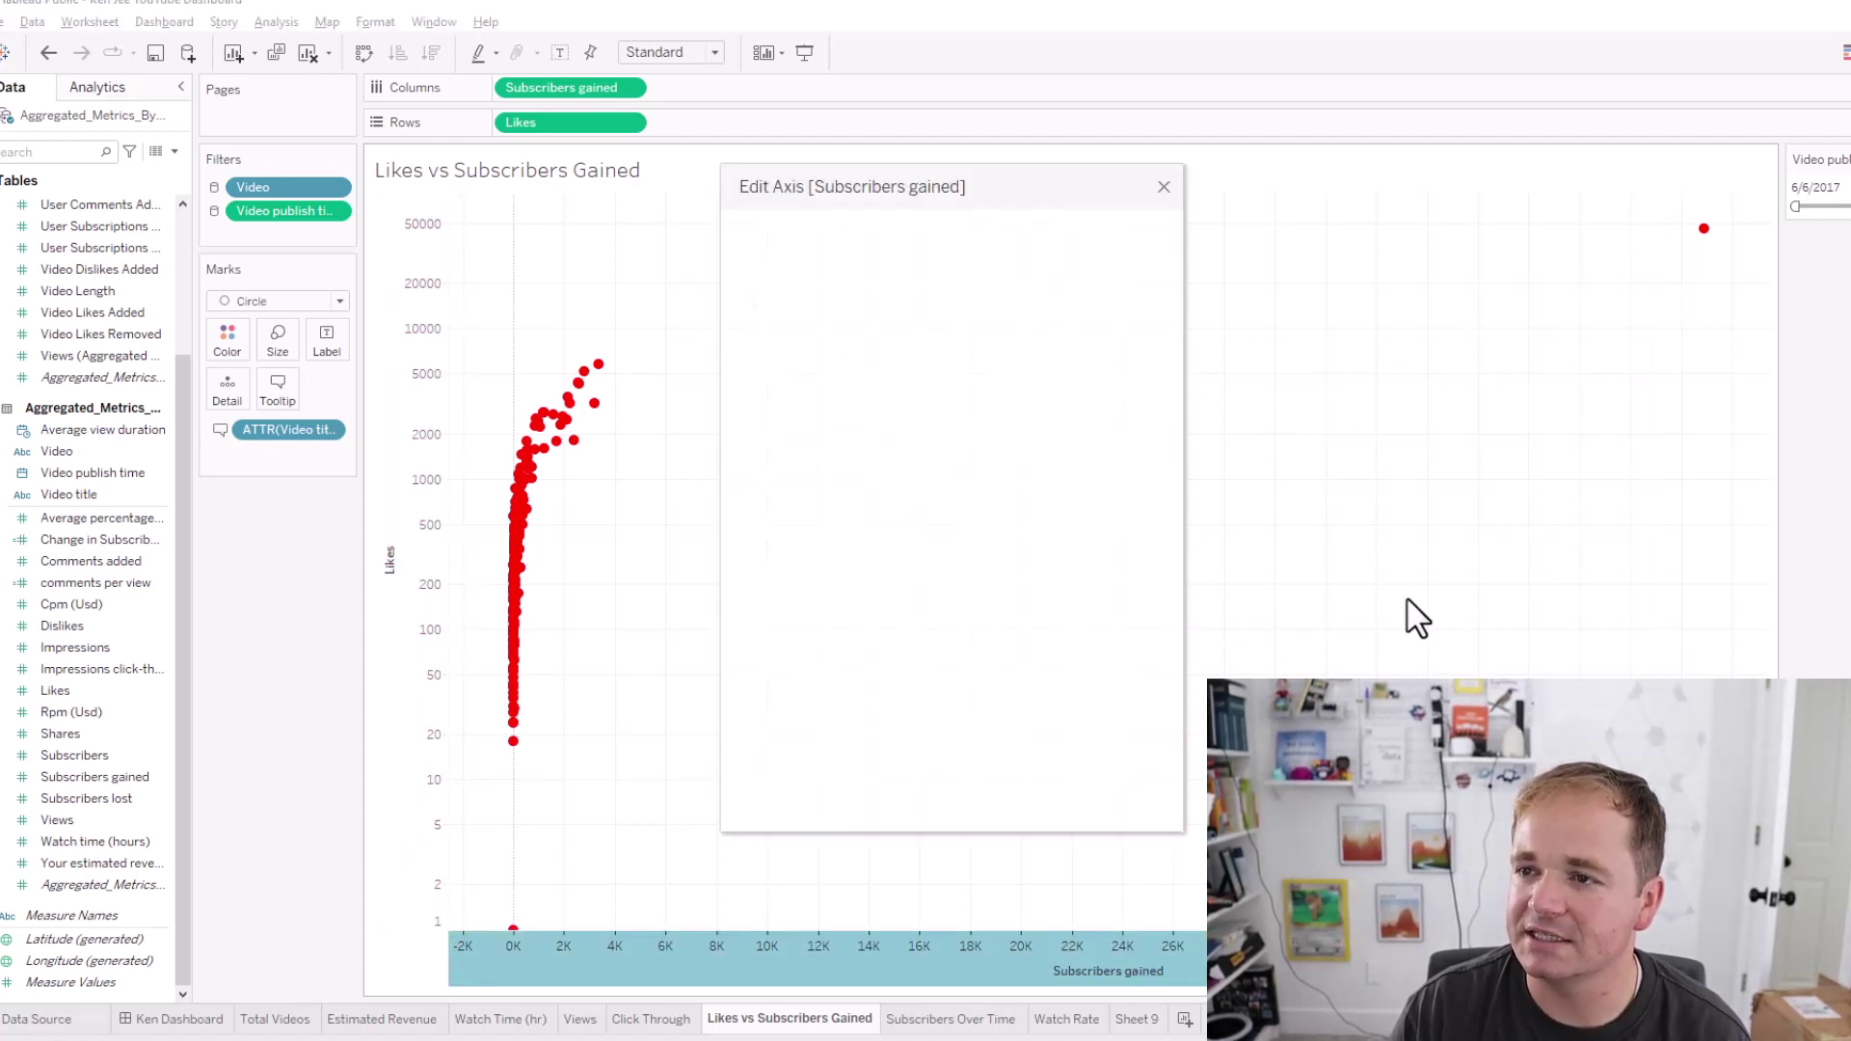
{"action": "left_click", "coordinate": [831, 553]}
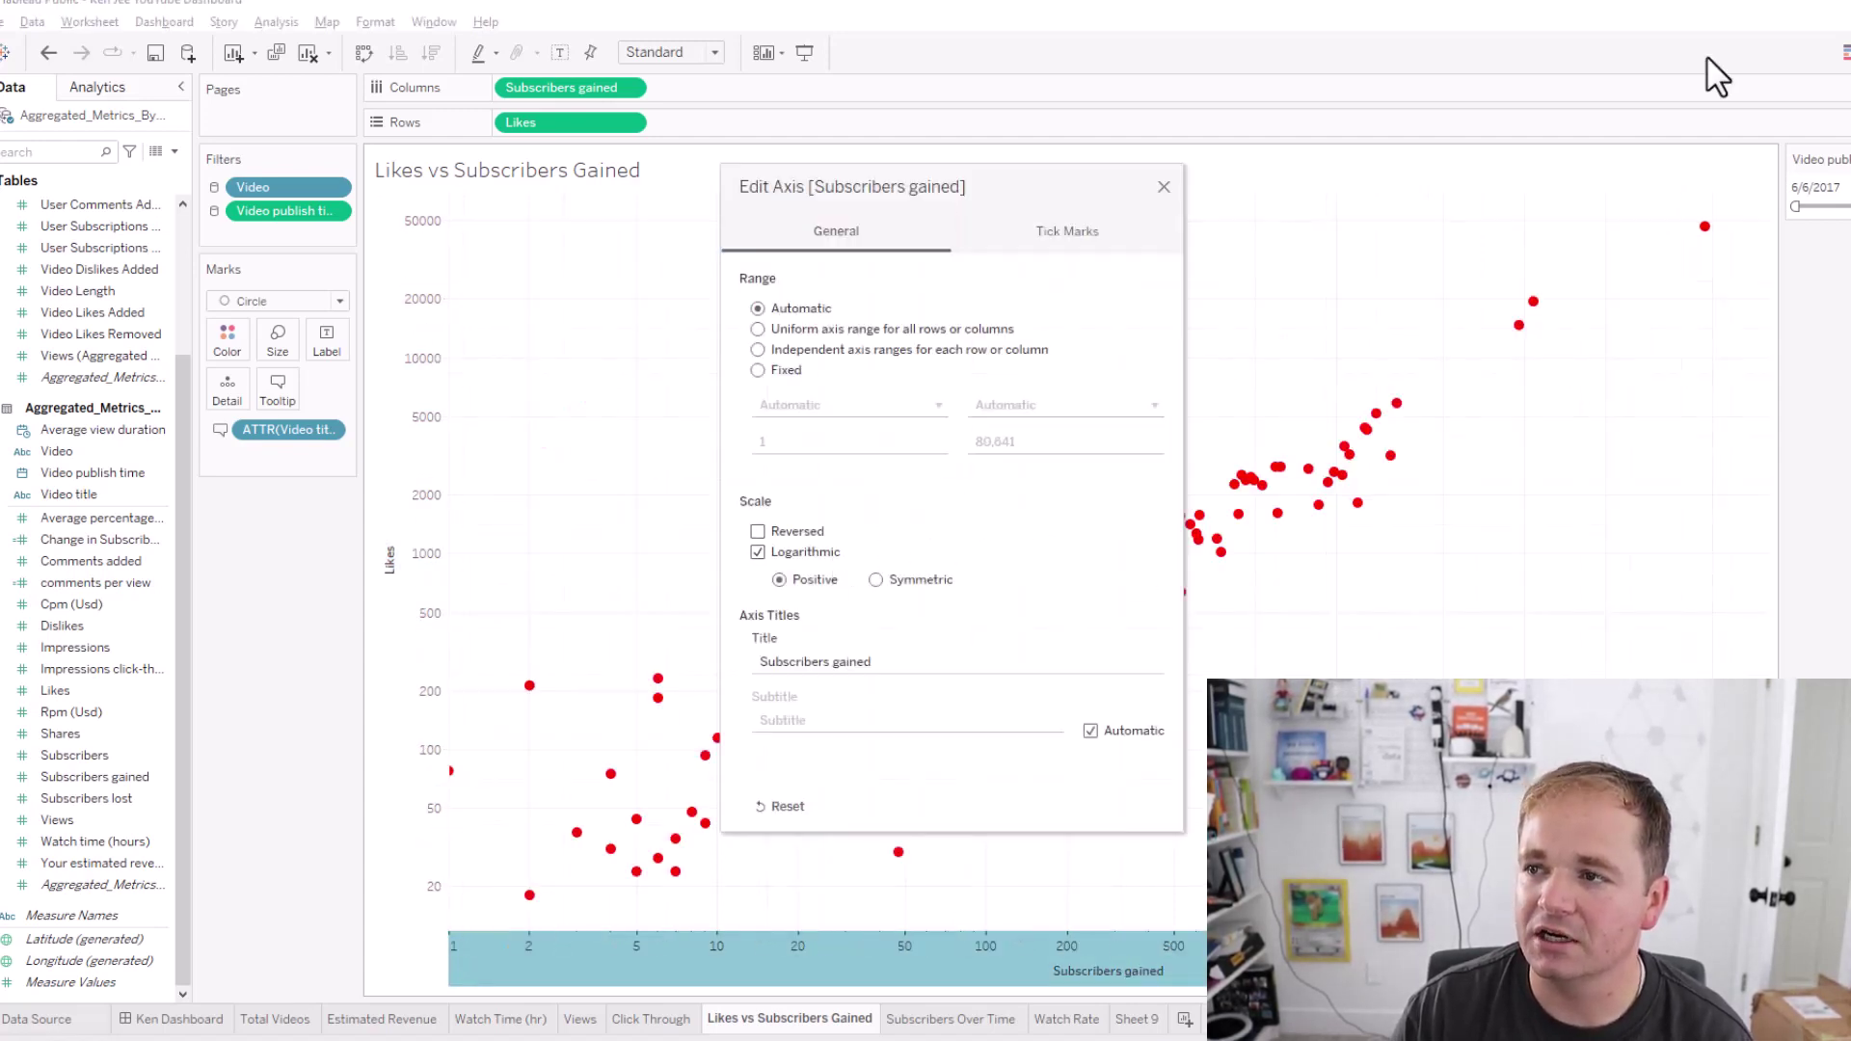
{"action": "left_click_drag", "start_coordinate": [1070, 182], "coordinate": [1822, 253]}
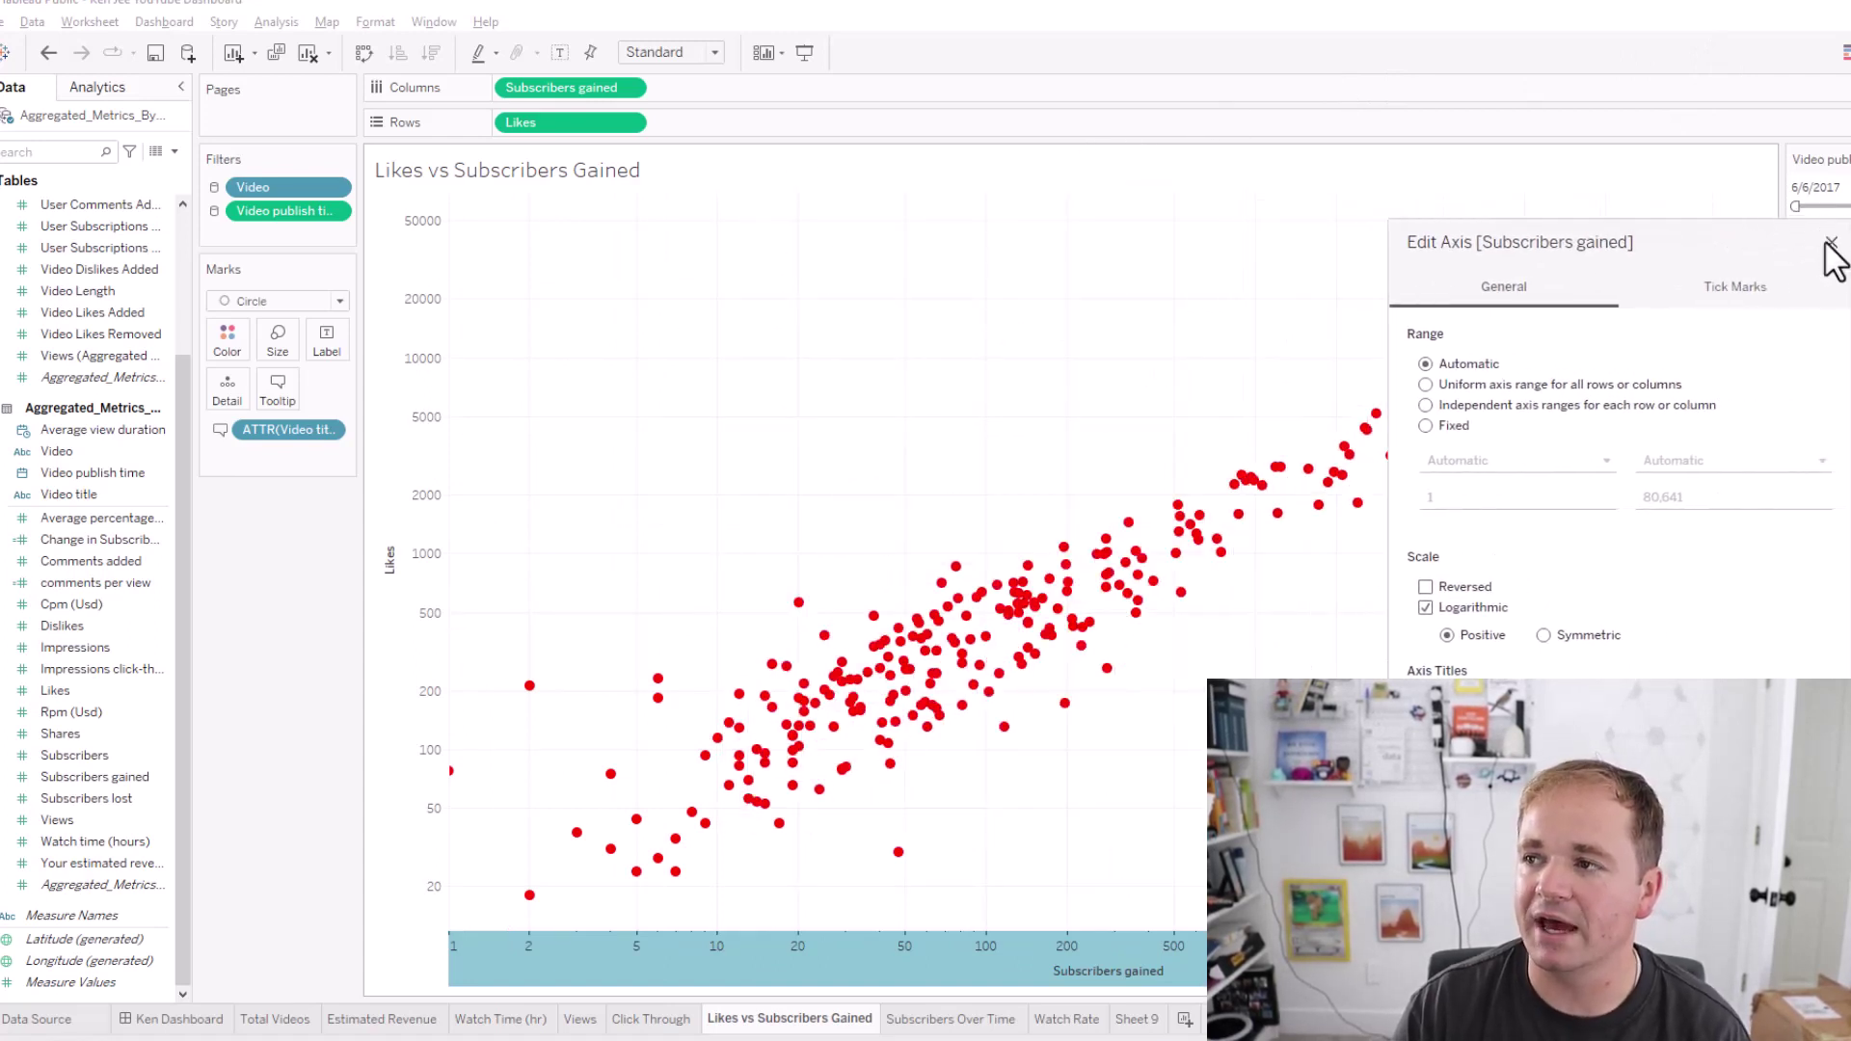
{"action": "left_click", "coordinate": [1829, 242]}
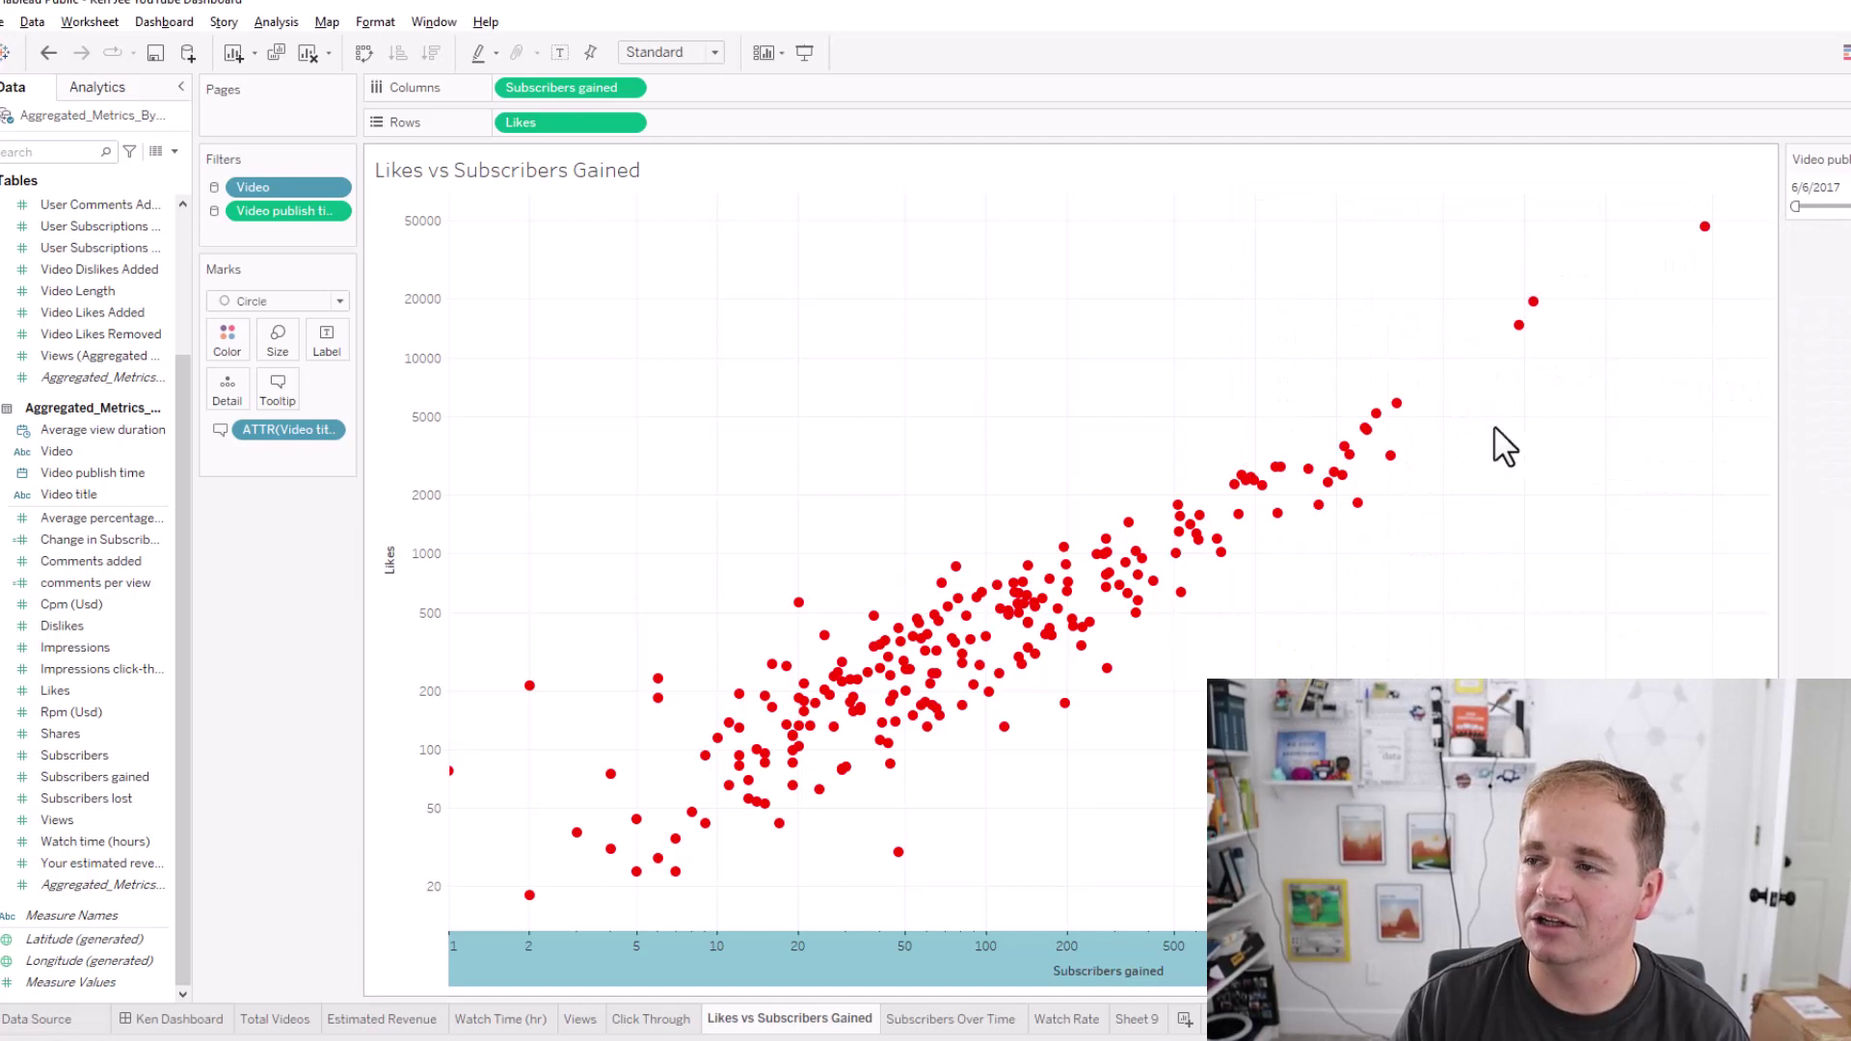
{"action": "mouse_move", "coordinate": [1026, 607]}
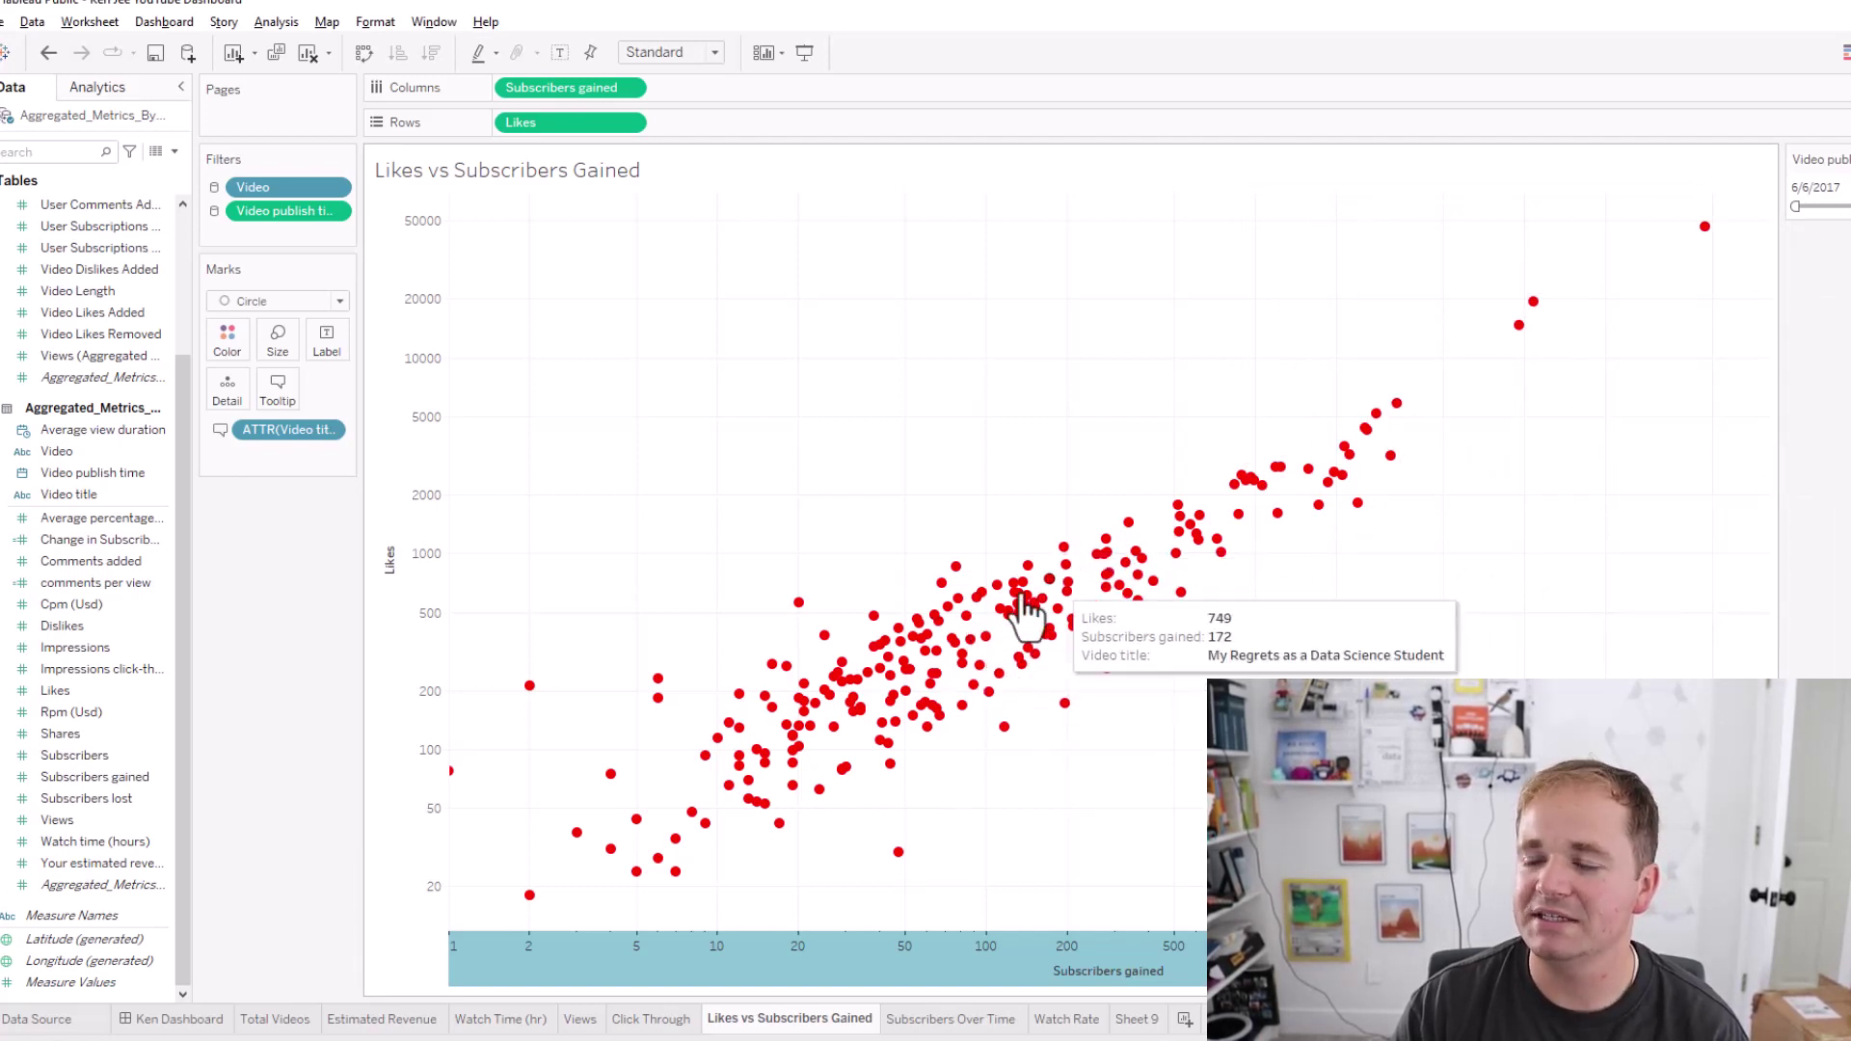
{"action": "mouse_move", "coordinate": [1530, 333]}
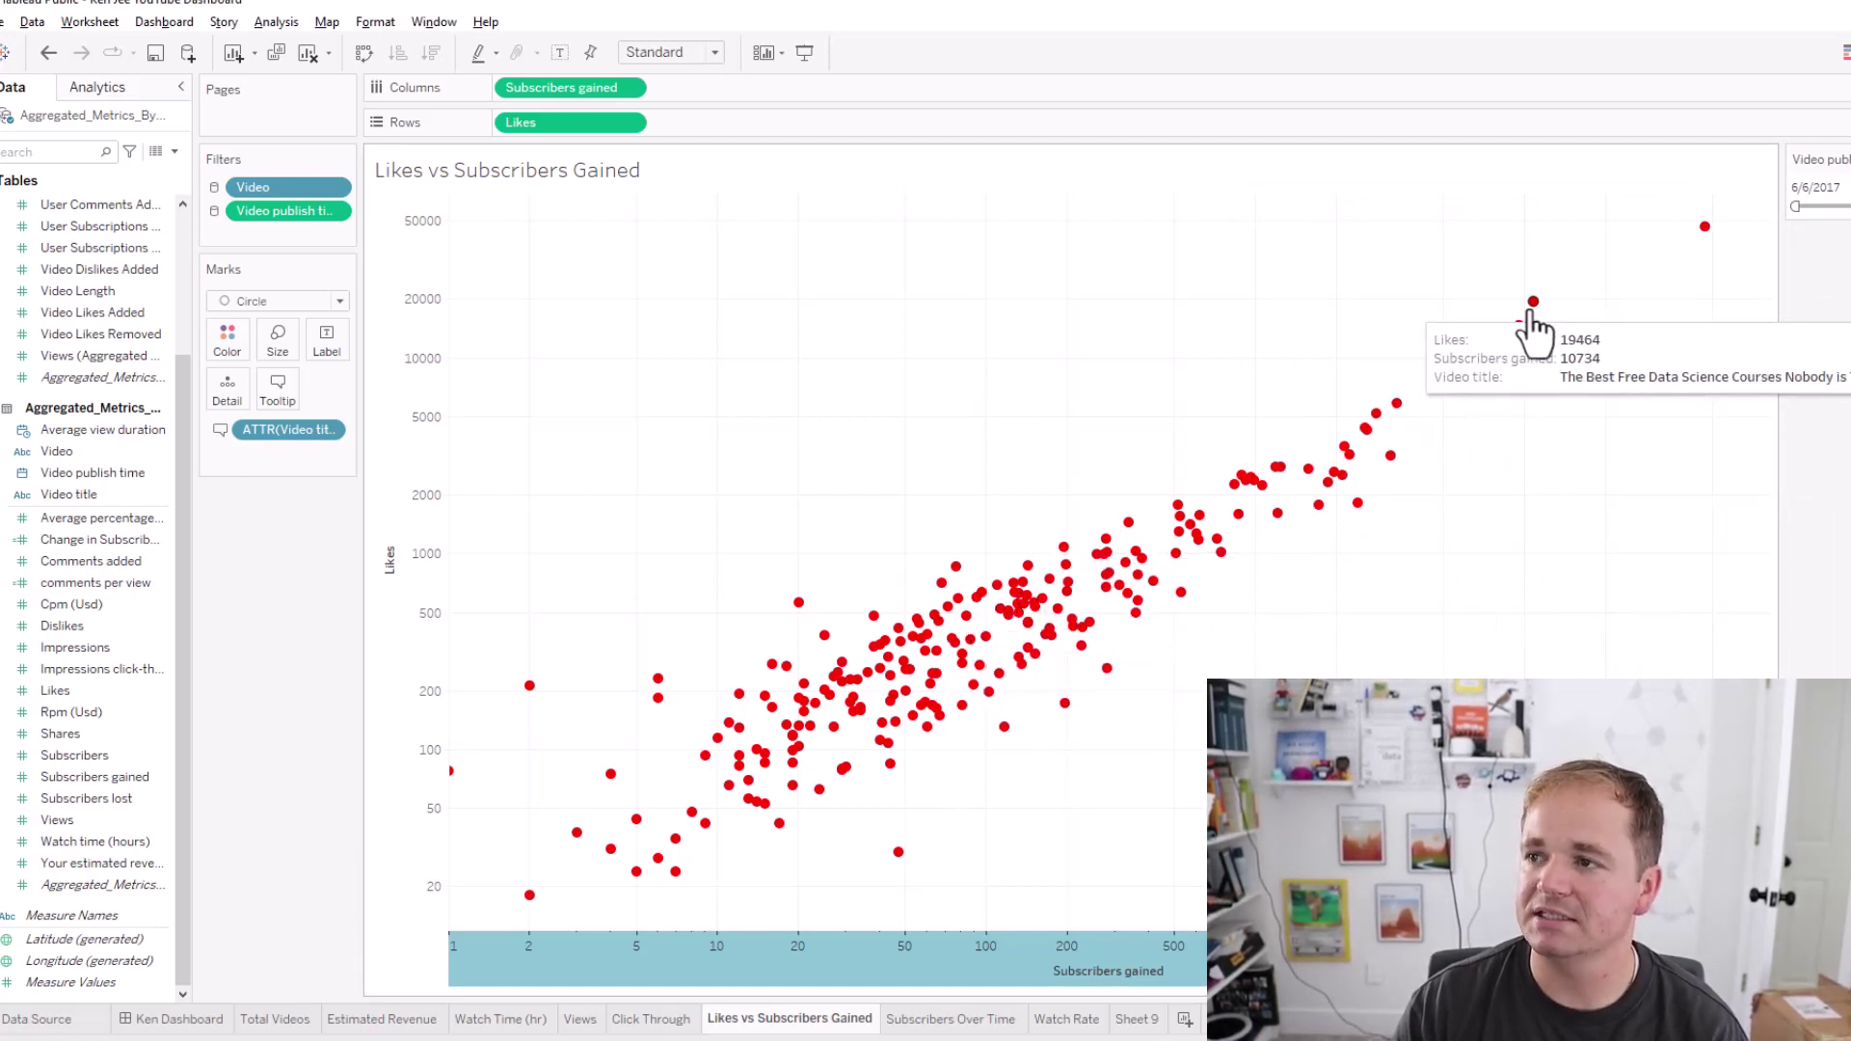
Step: Uncheck Logarithmic for Subscribers gained, restoring its linear -2K to 26K axis
{"action": "right_click", "coordinate": [1129, 975]}
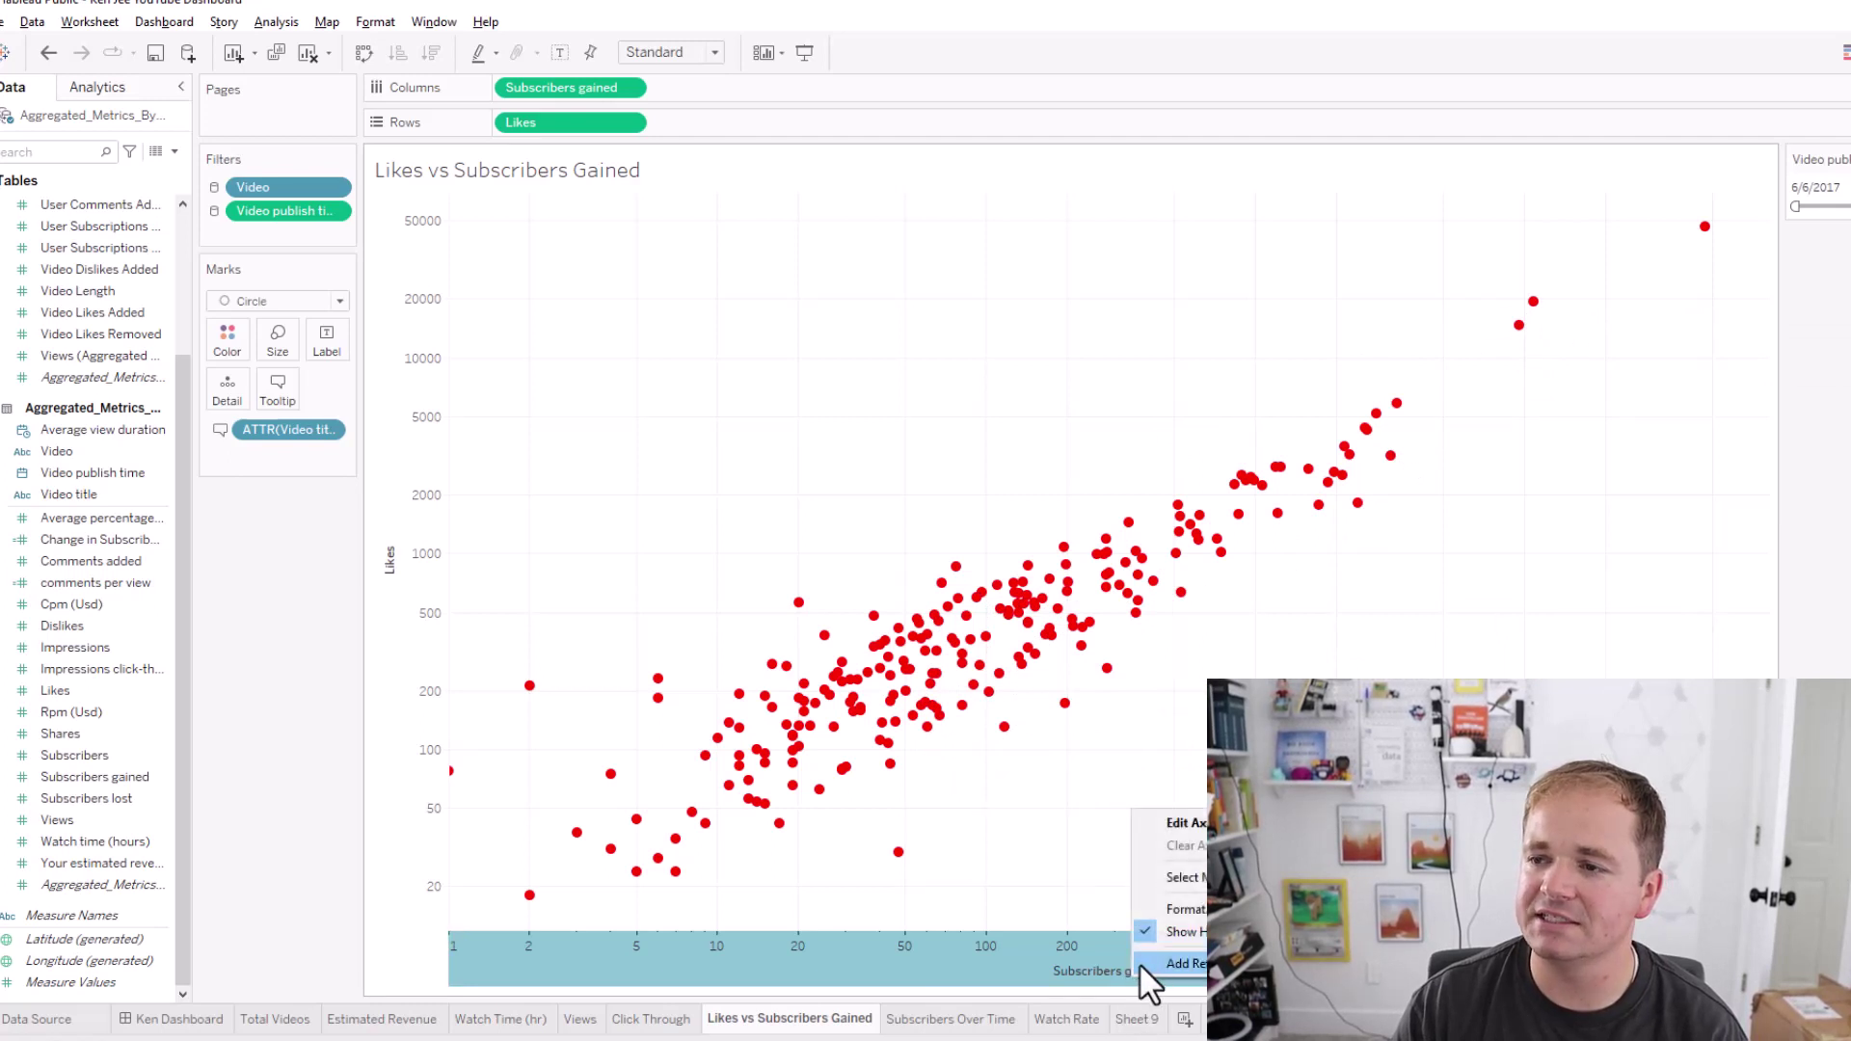
{"action": "left_click", "coordinate": [1185, 824]}
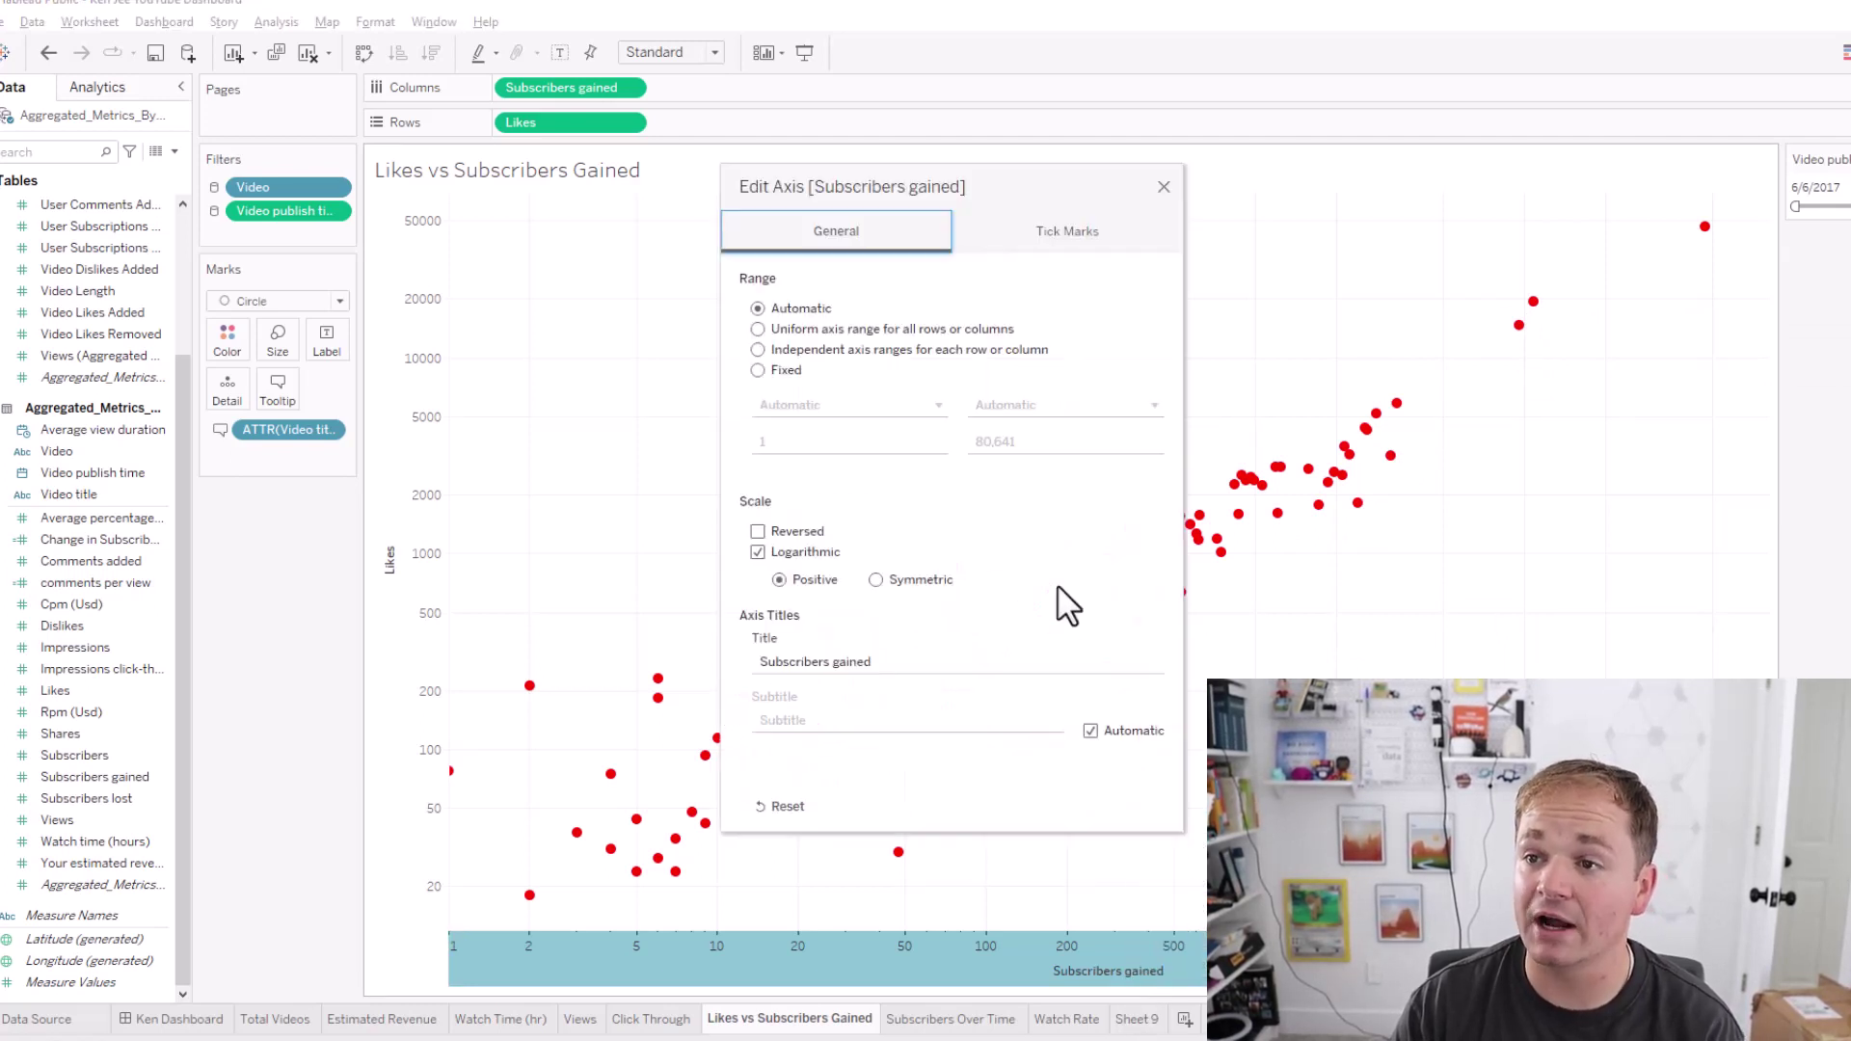
{"action": "left_click", "coordinate": [832, 552]}
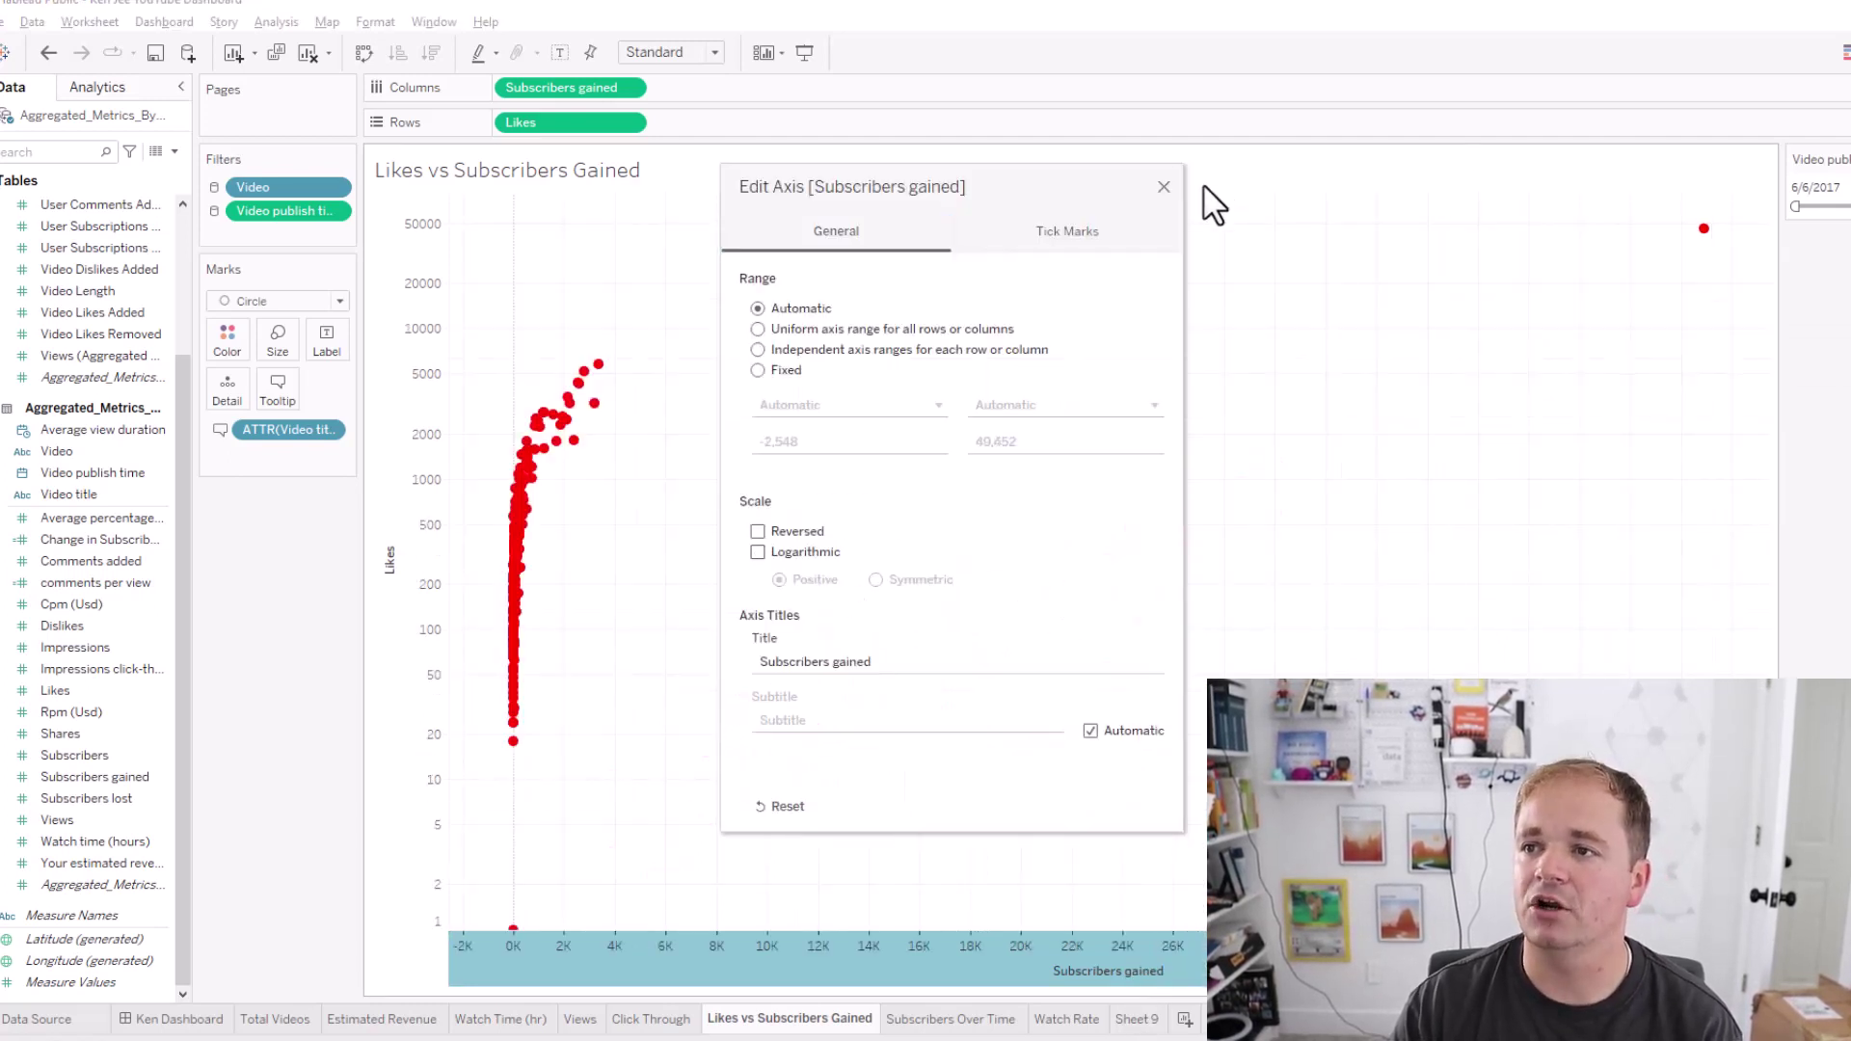
{"action": "left_click", "coordinate": [1164, 187]}
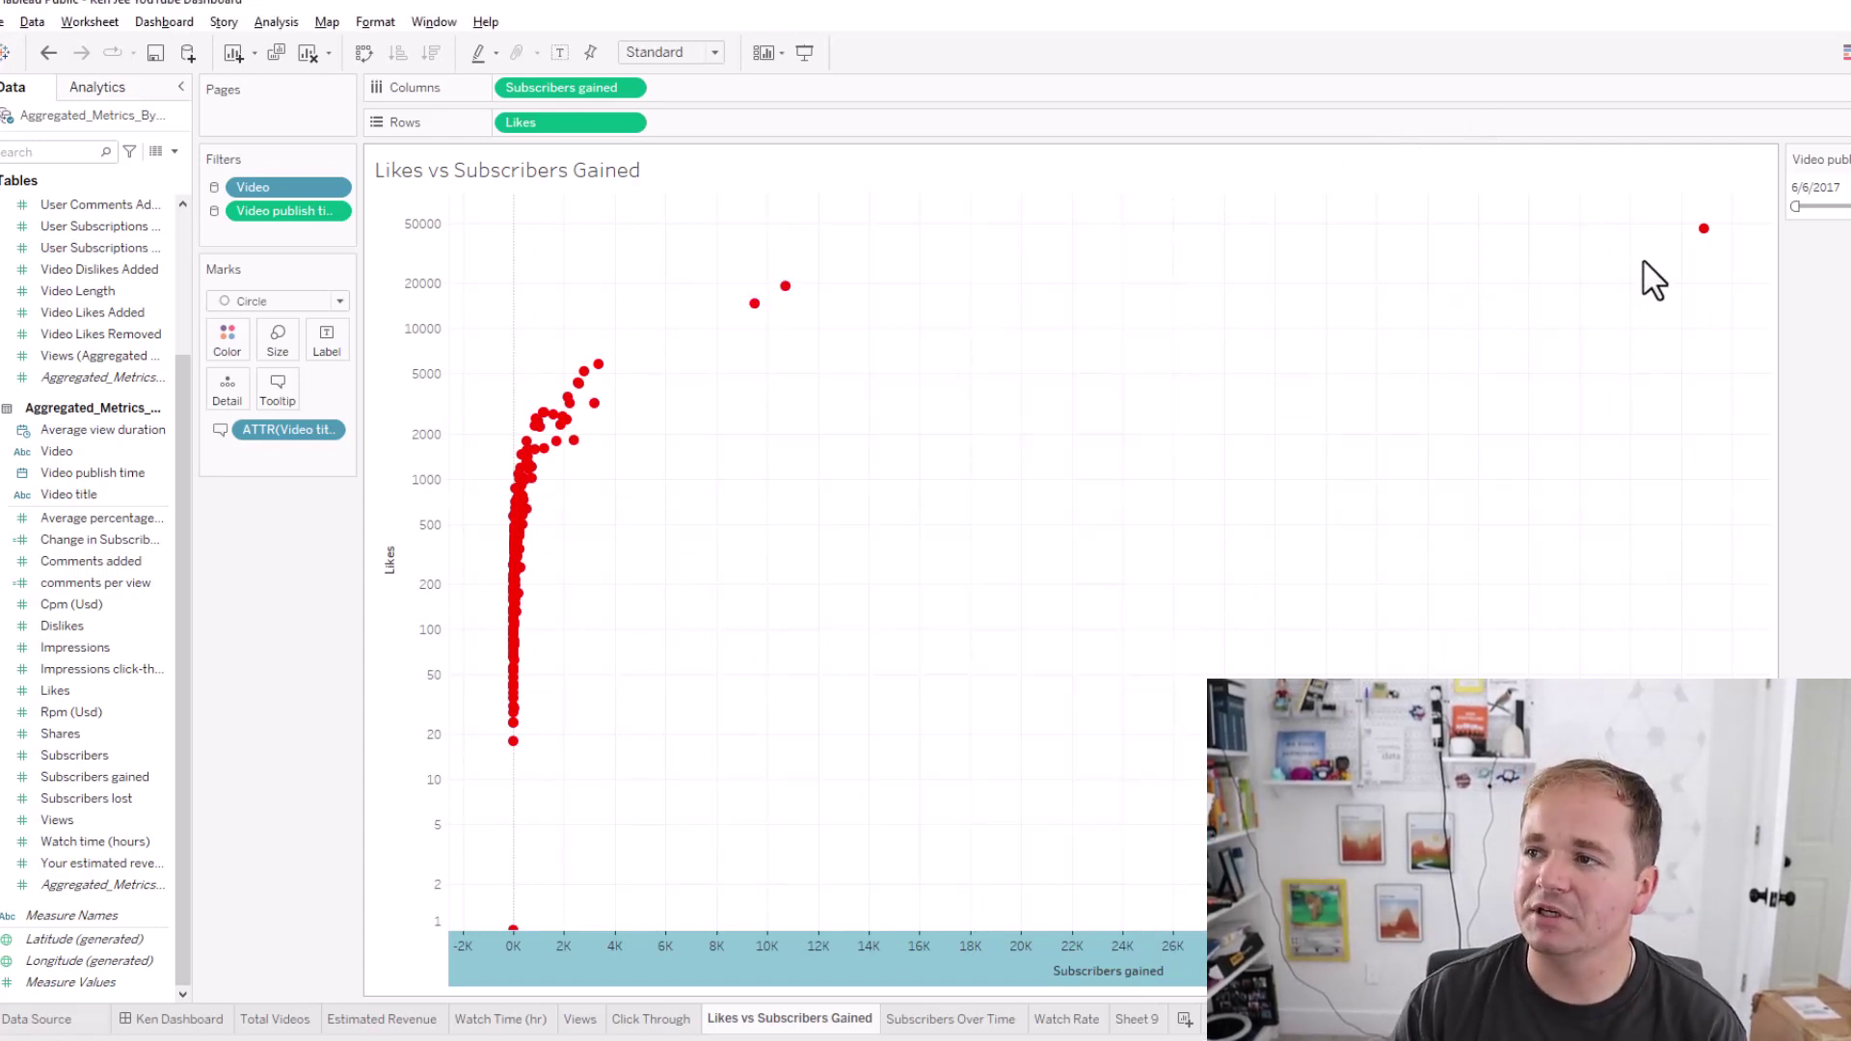
{"action": "mouse_move", "coordinate": [1704, 236]}
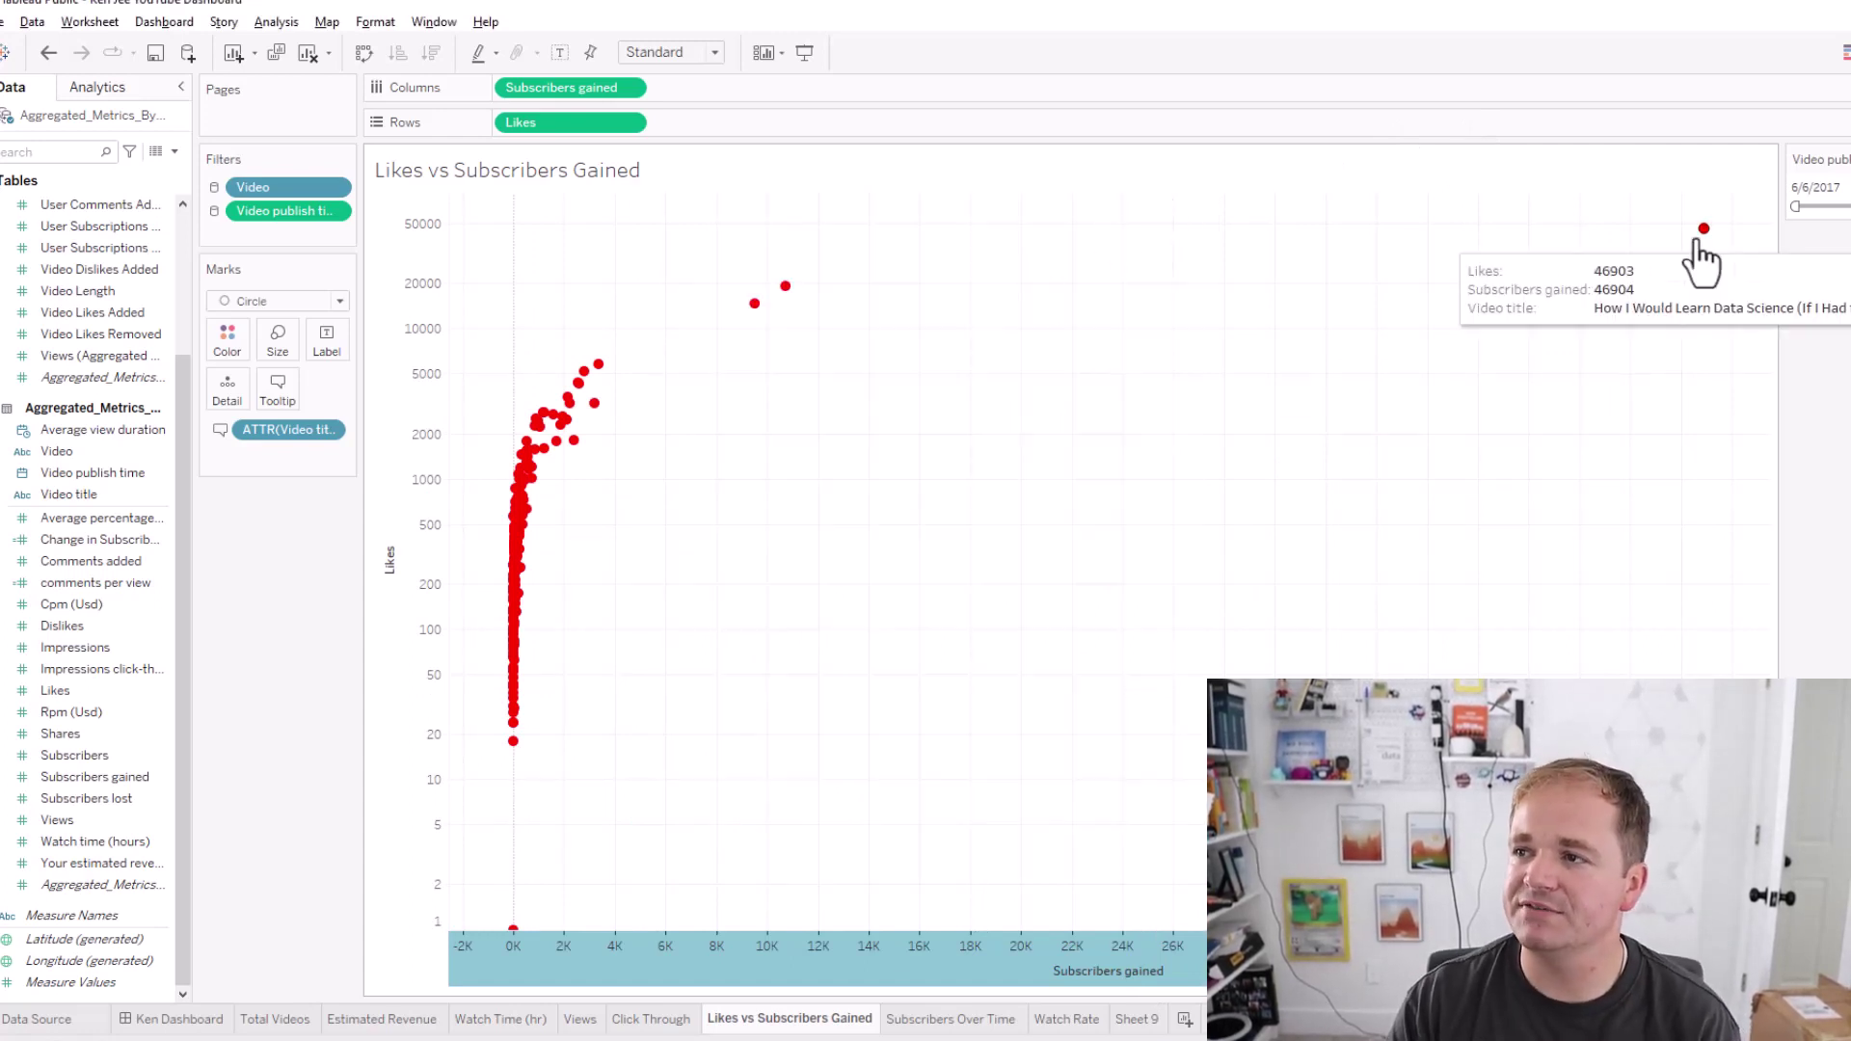
Step: Select and clear a subscriber-line point on Ken Dashboard, then open Subscribers Over Time
{"action": "left_click", "coordinate": [48, 1018]}
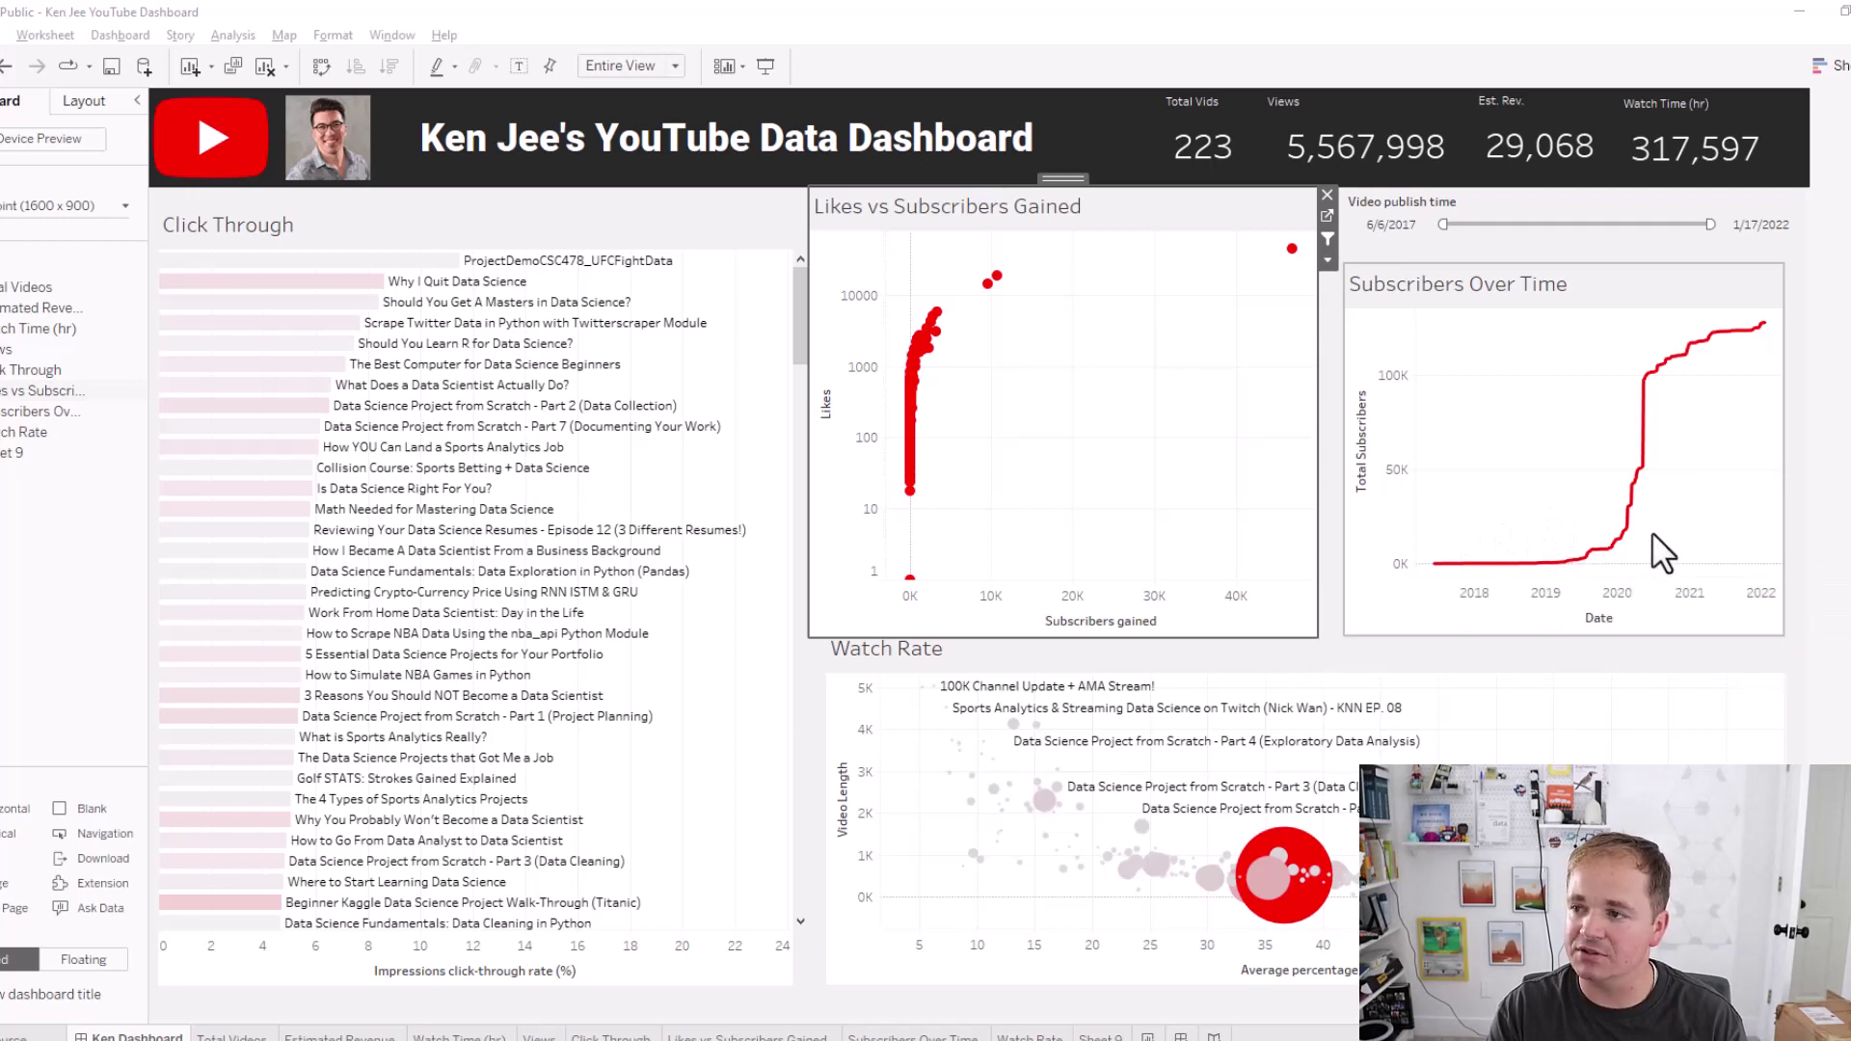
{"action": "left_click", "coordinate": [1643, 460]}
{"action": "left_click", "coordinate": [1542, 468]}
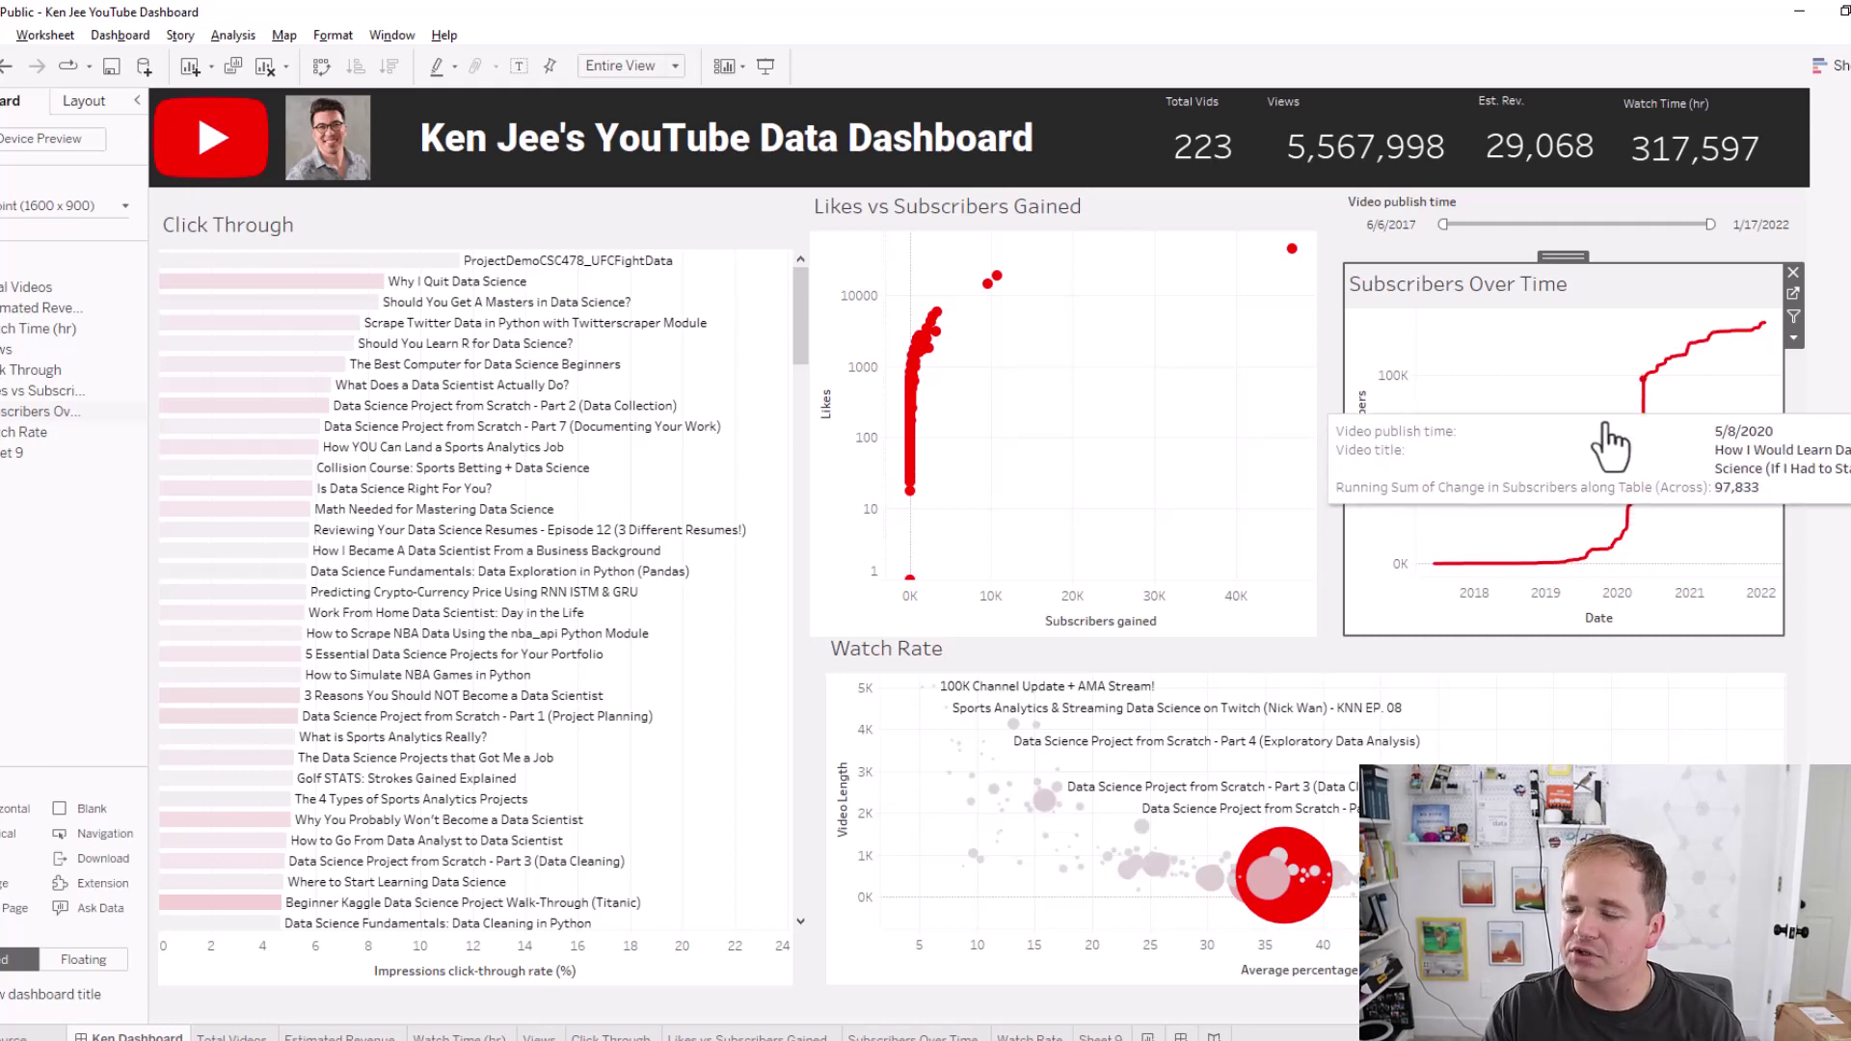
{"action": "left_click", "coordinate": [872, 1034]}
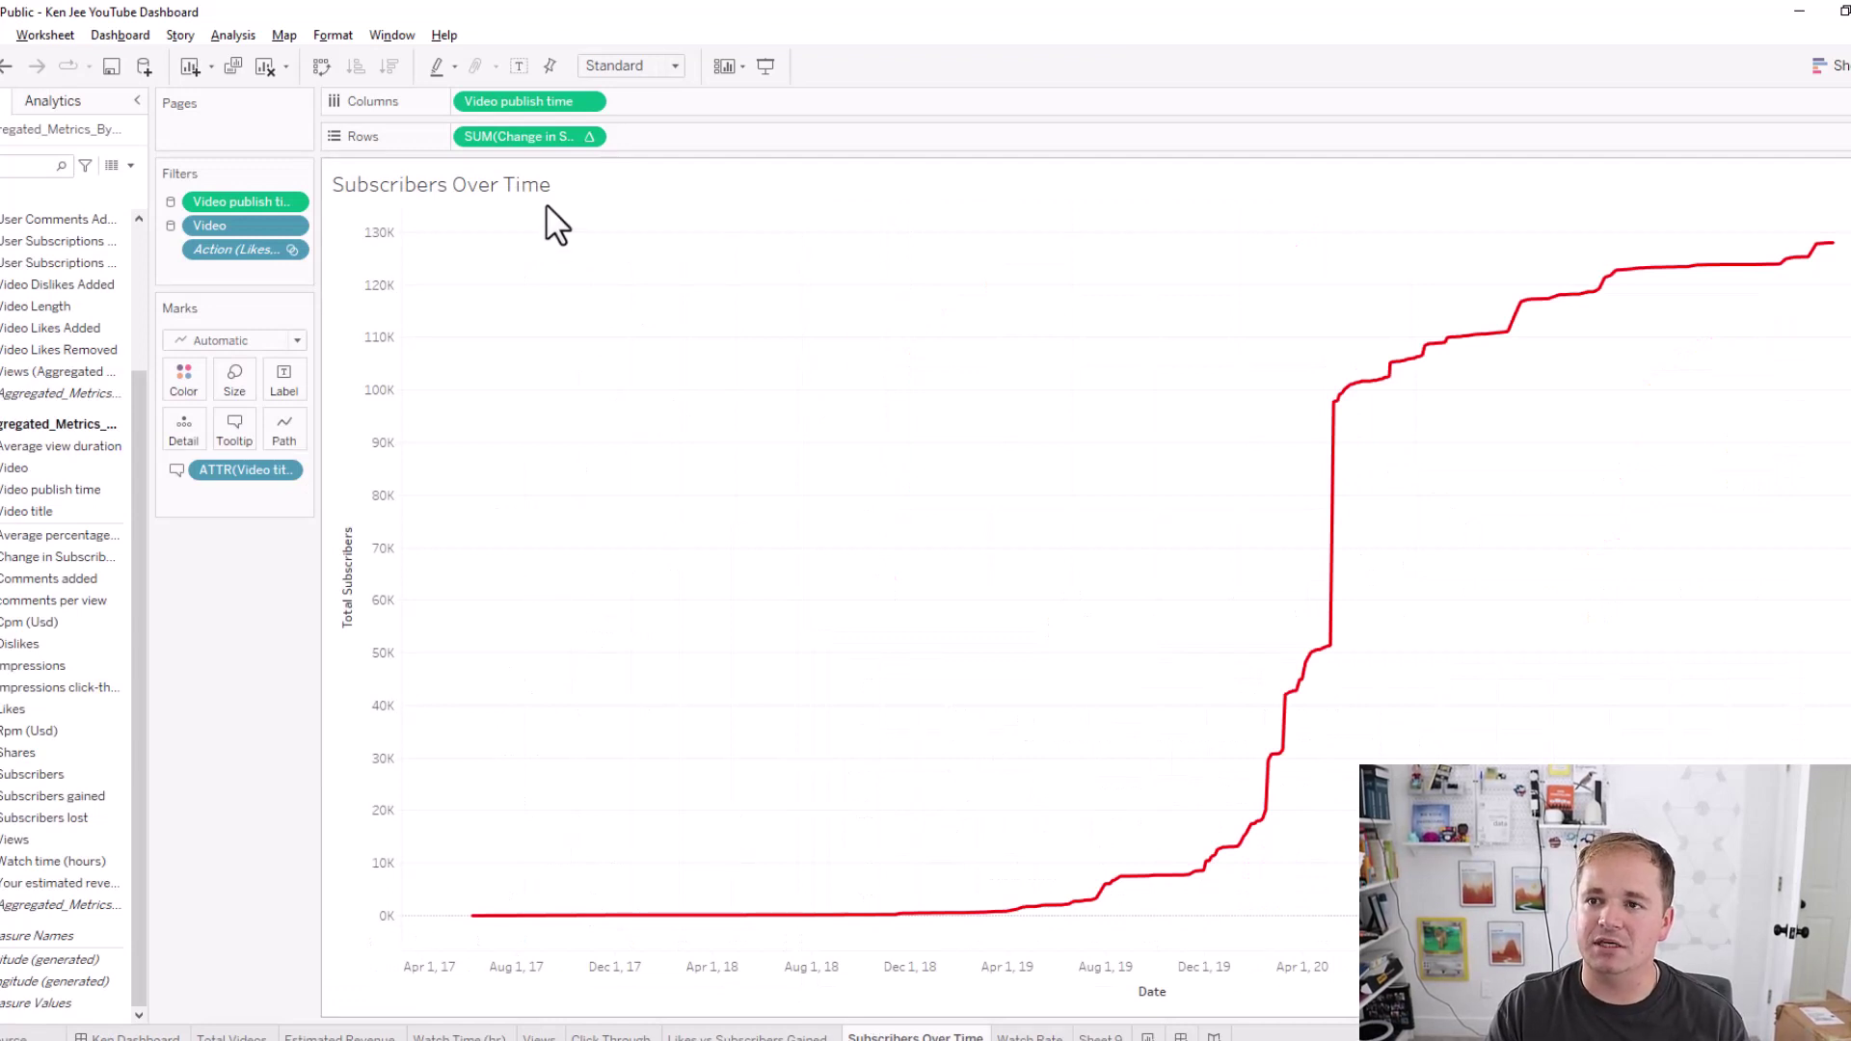
Step: Review the SUM(Change in Subscribers) formula via Edit in Shelf and confirm it unchanged
{"action": "left_click", "coordinate": [586, 136]}
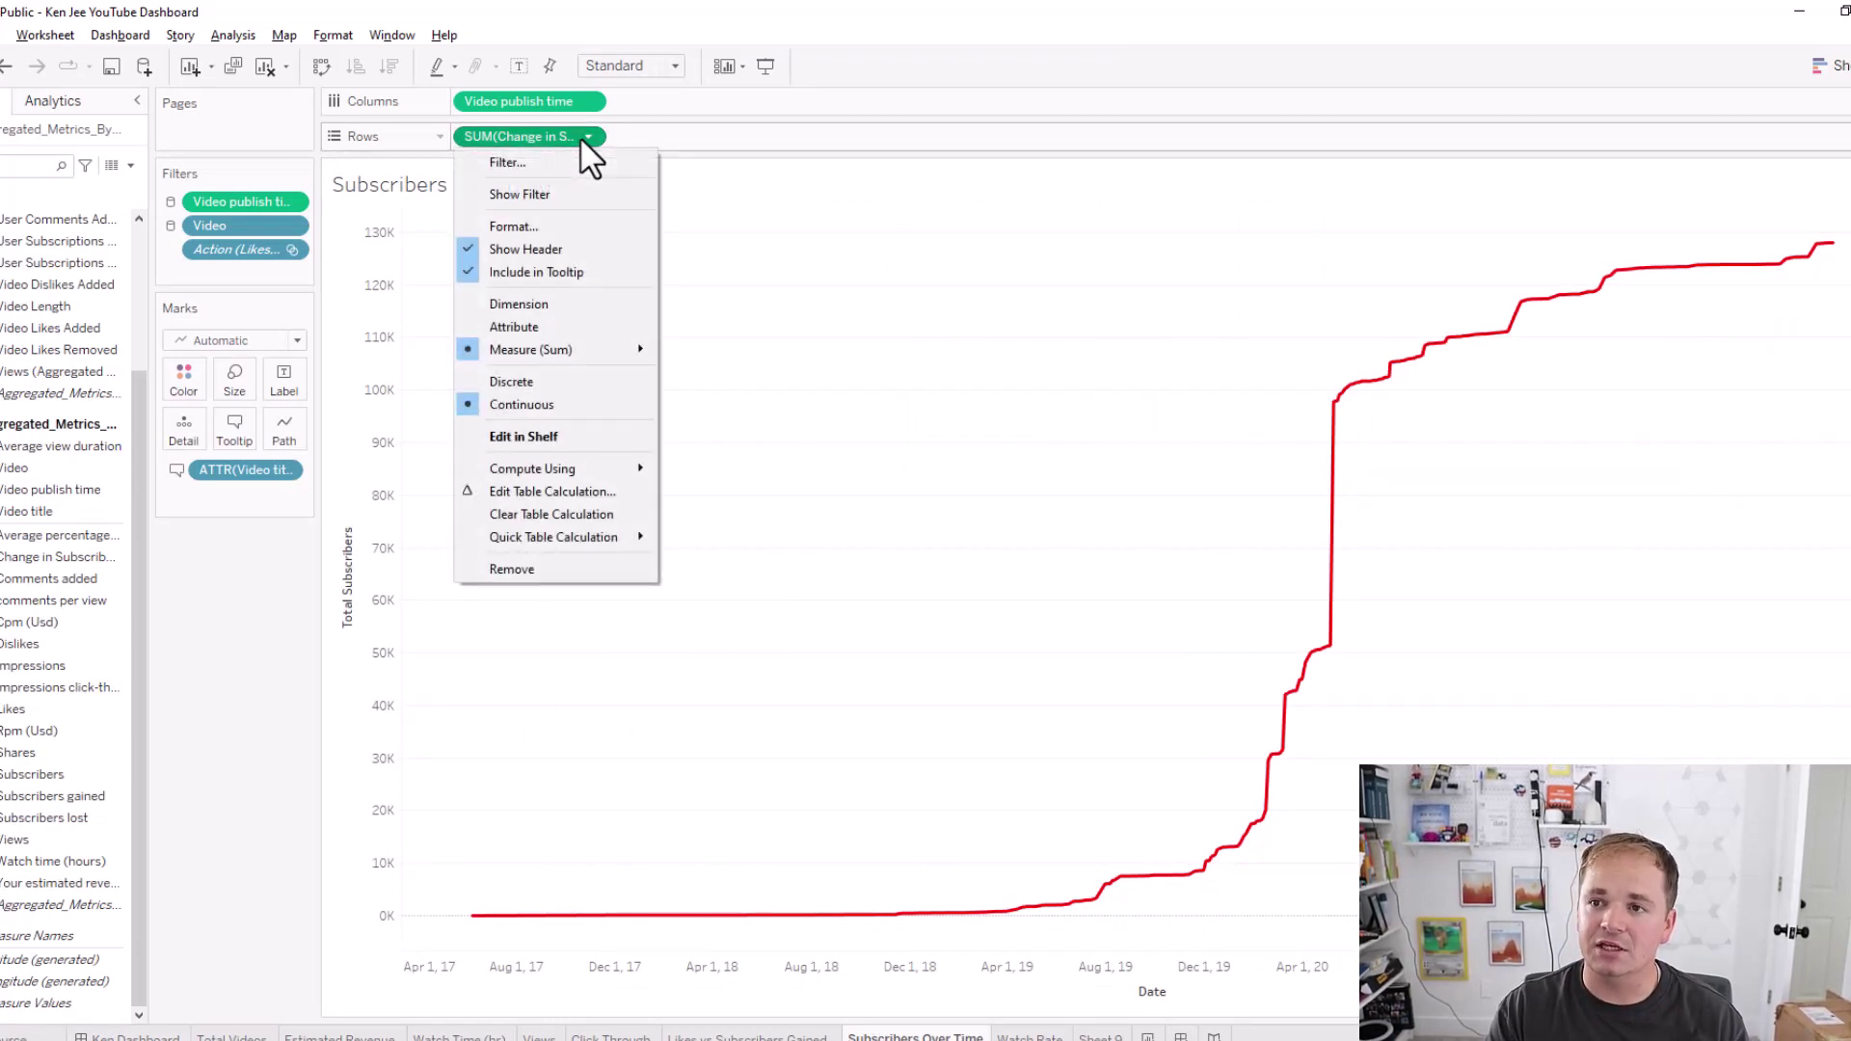
{"action": "left_click", "coordinate": [522, 436]}
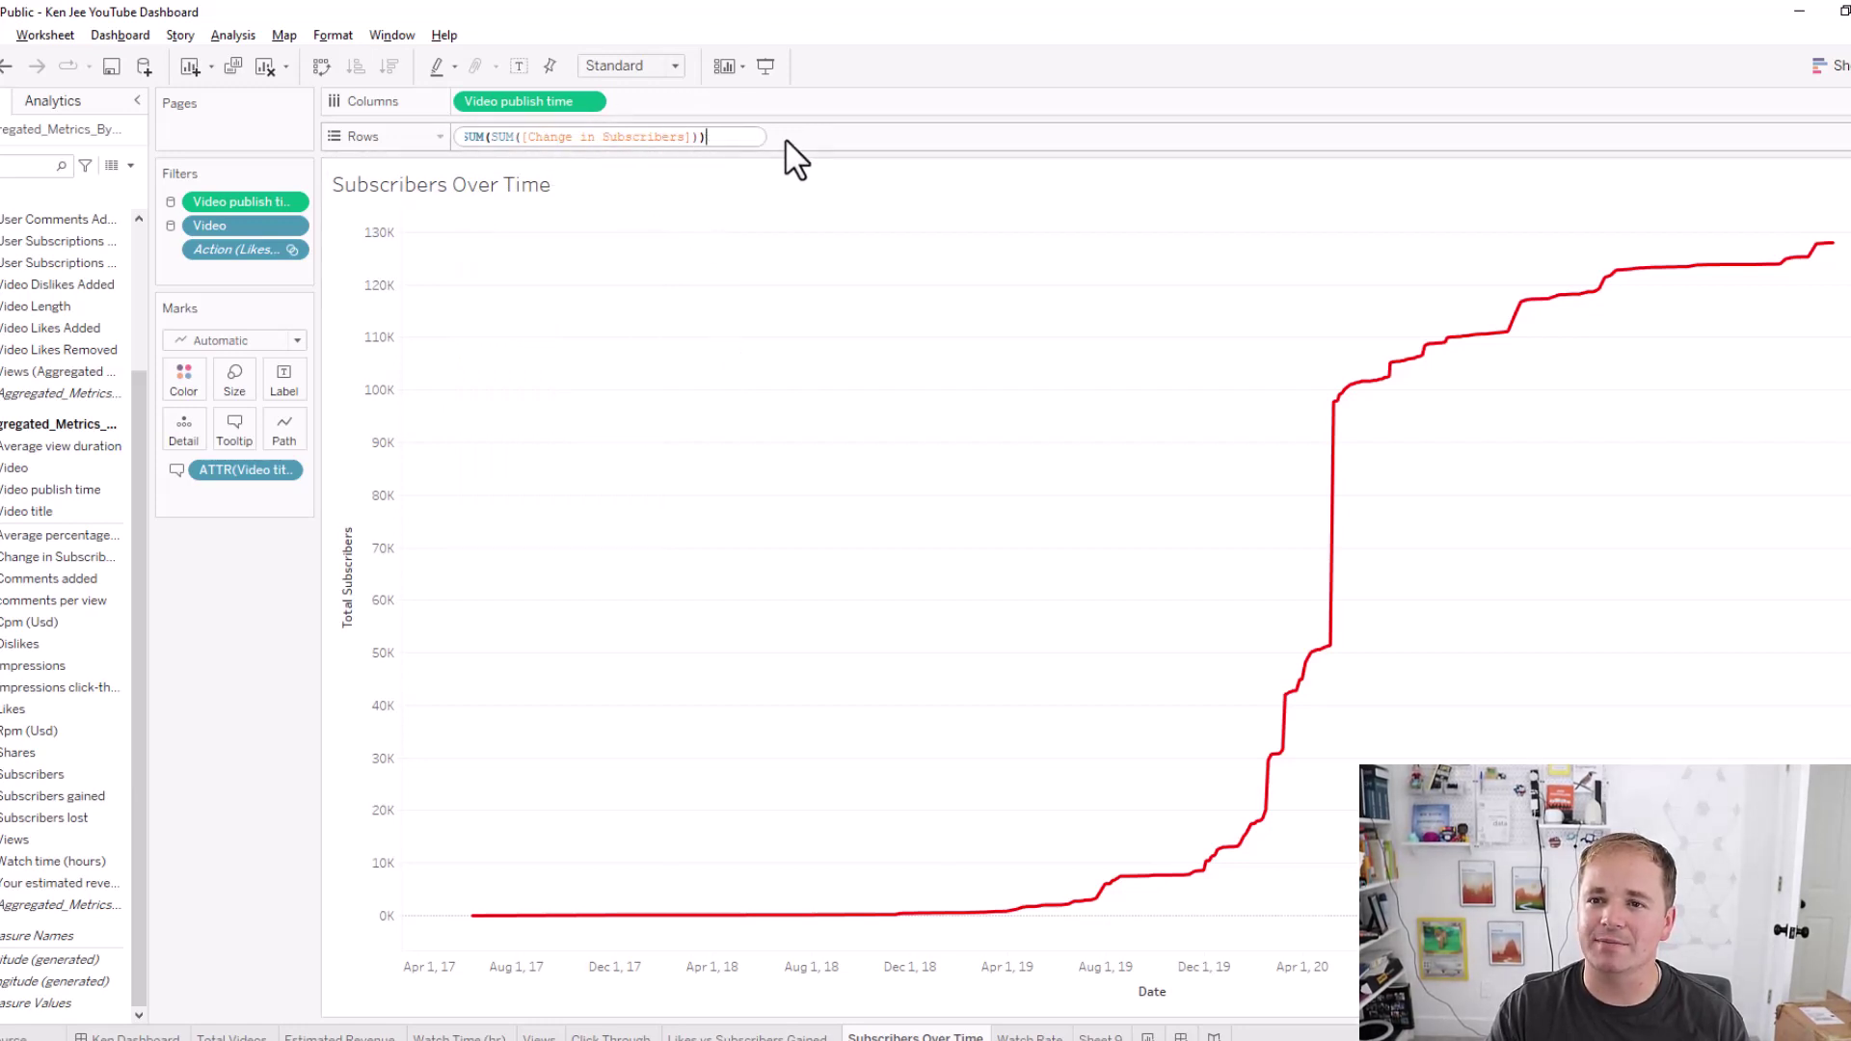
{"action": "key", "text": "Return"}
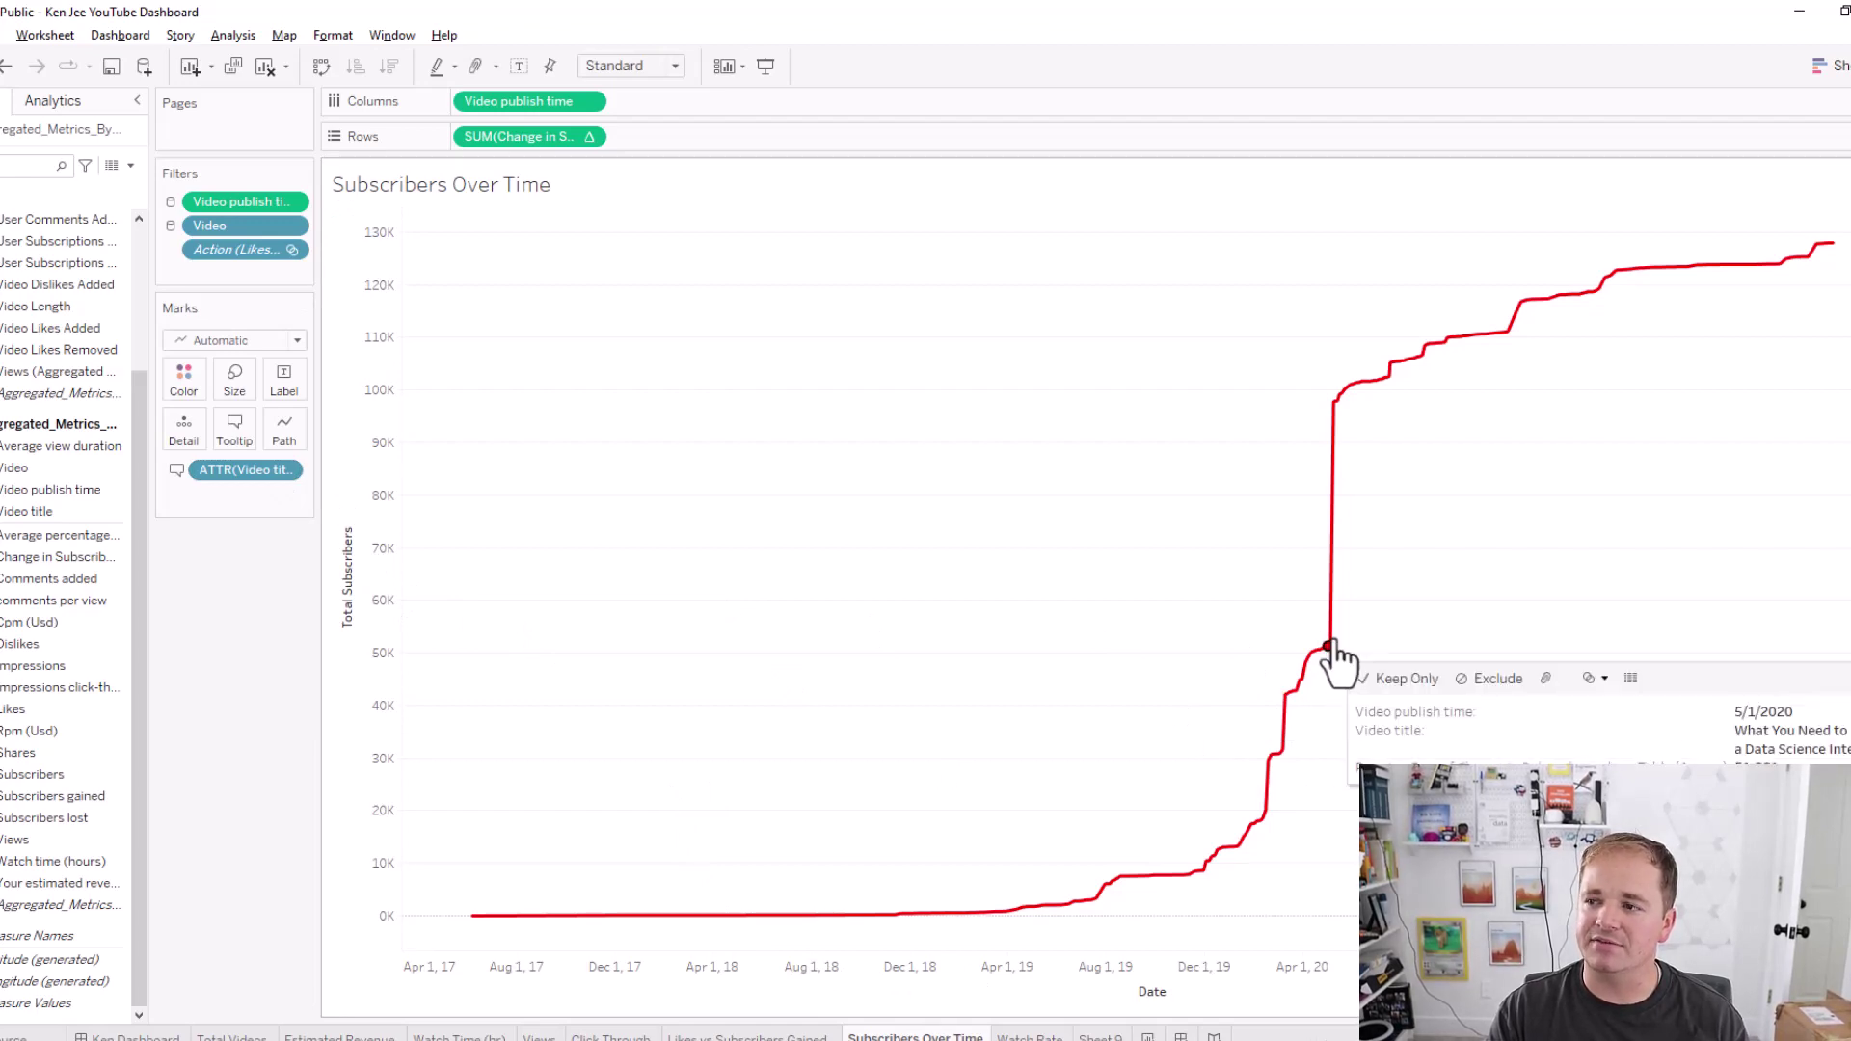
{"action": "mouse_move", "coordinate": [1394, 405]}
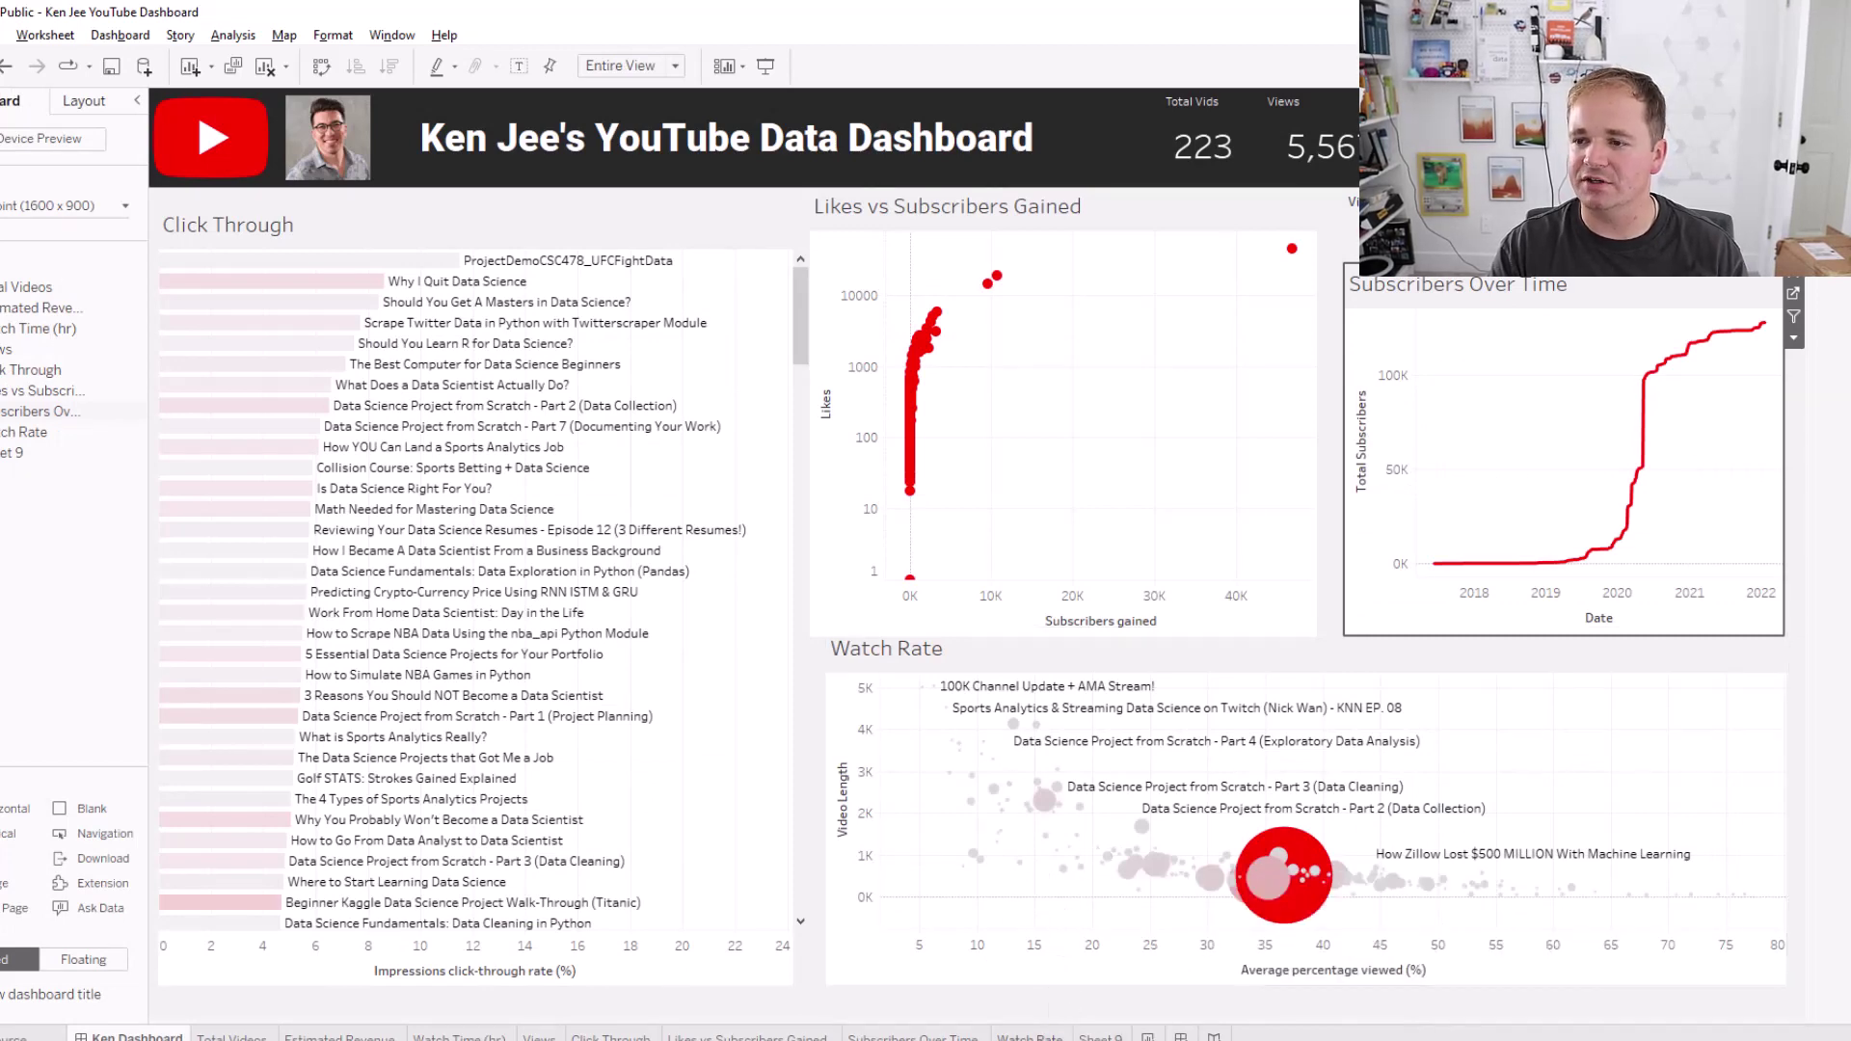
Step: Open the Watch Rate sheet plotting video length against average percentage viewed
{"action": "left_click", "coordinate": [1029, 1038]}
{"action": "mouse_move", "coordinate": [960, 911]}
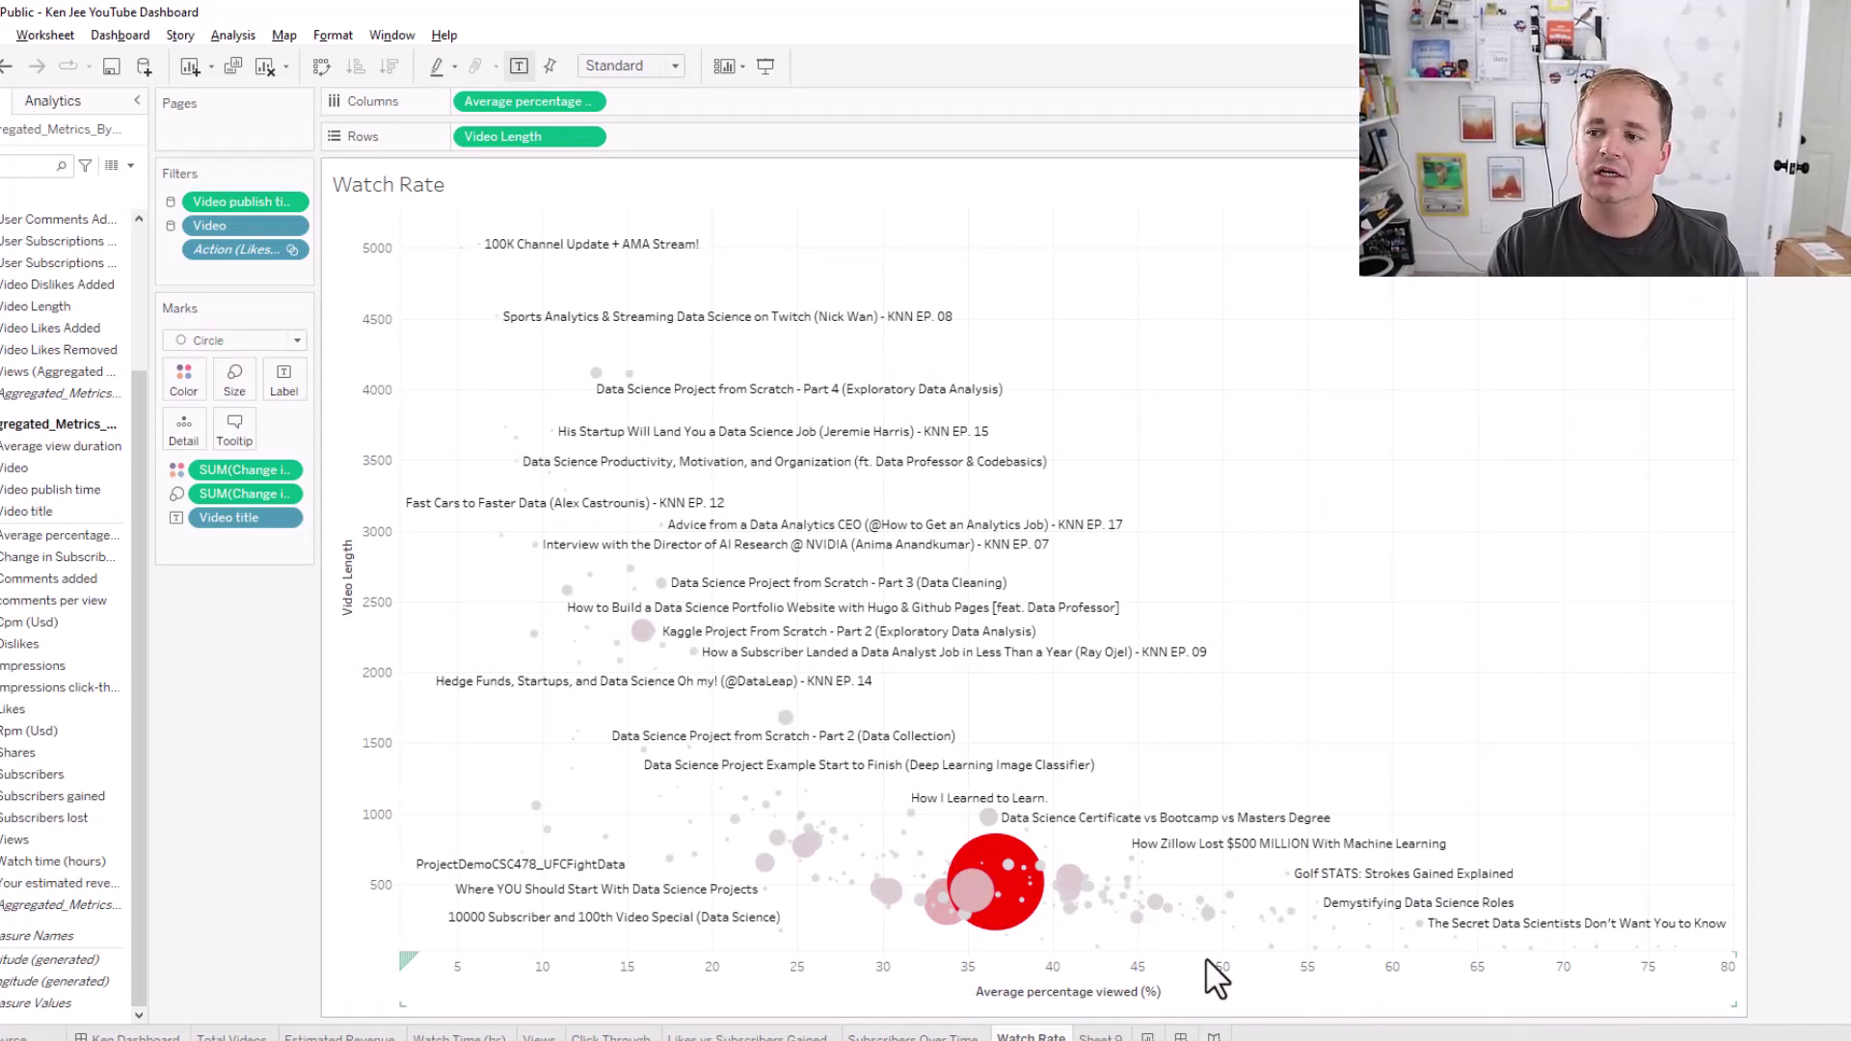
{"action": "mouse_move", "coordinate": [983, 869]}
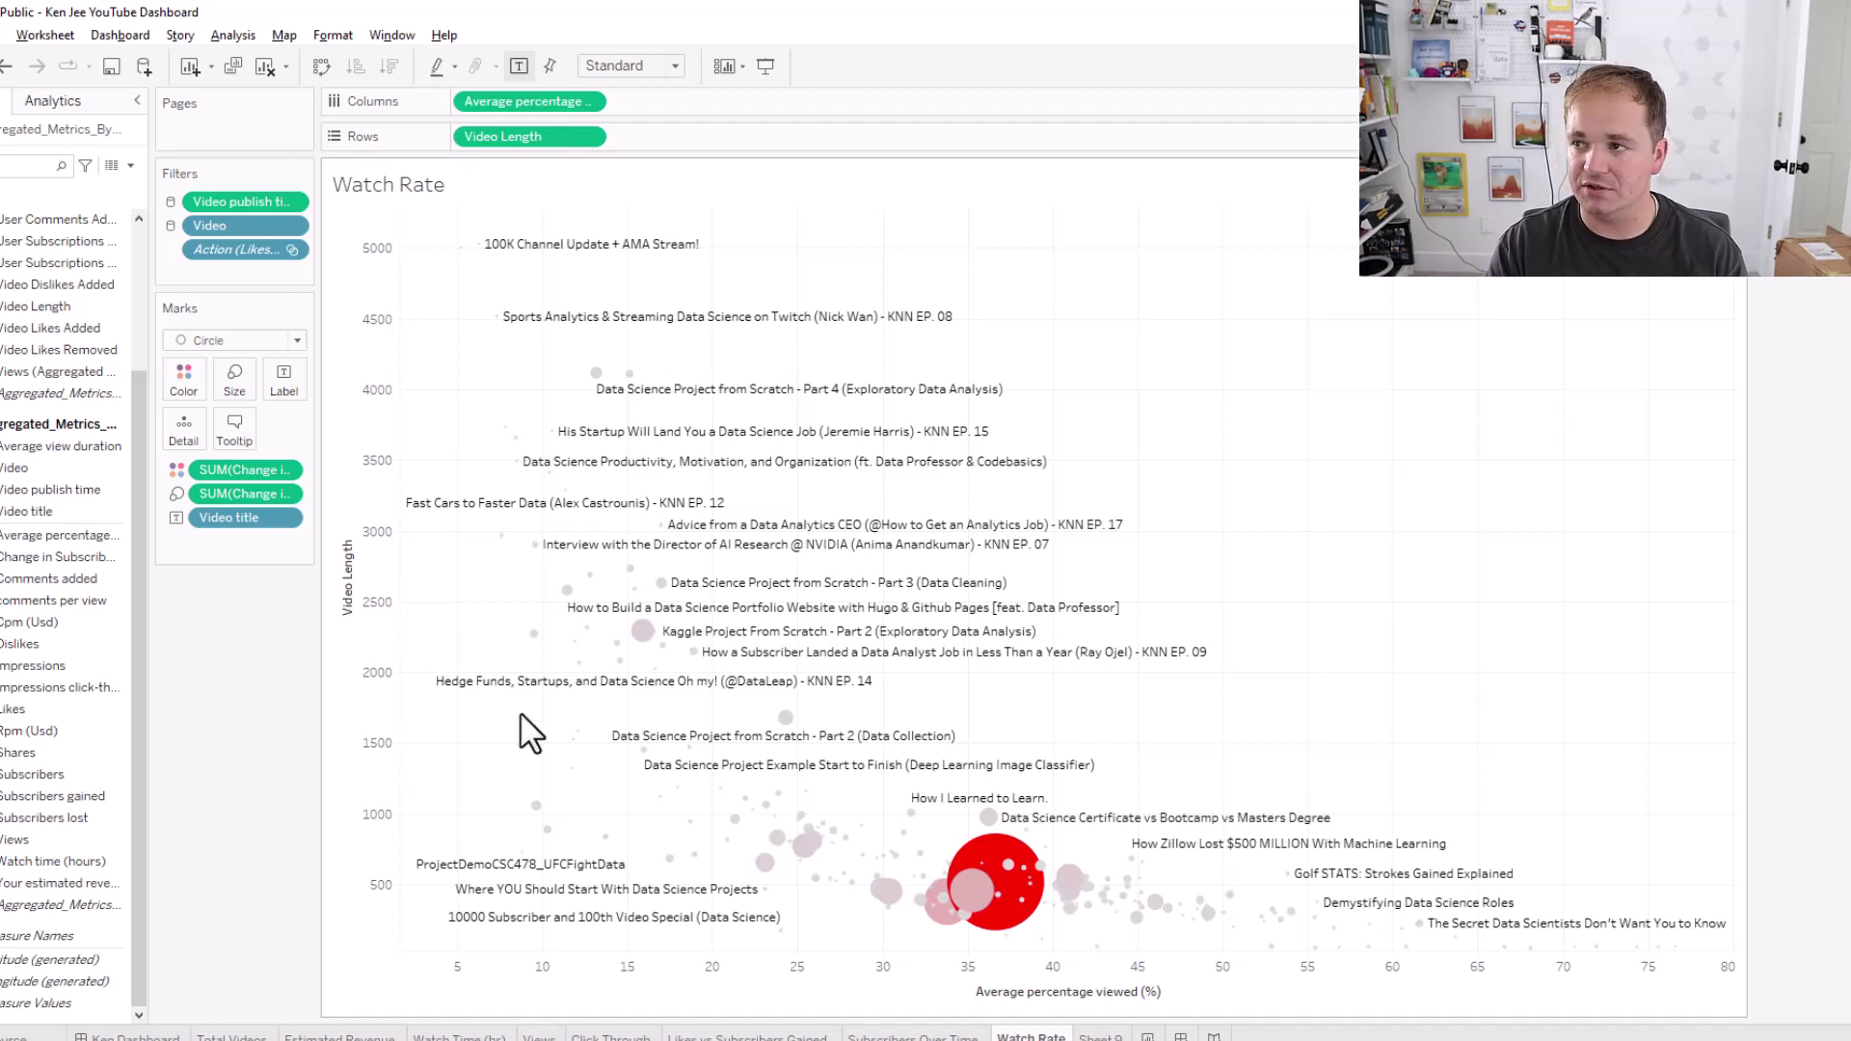
{"action": "mouse_move", "coordinate": [774, 688]}
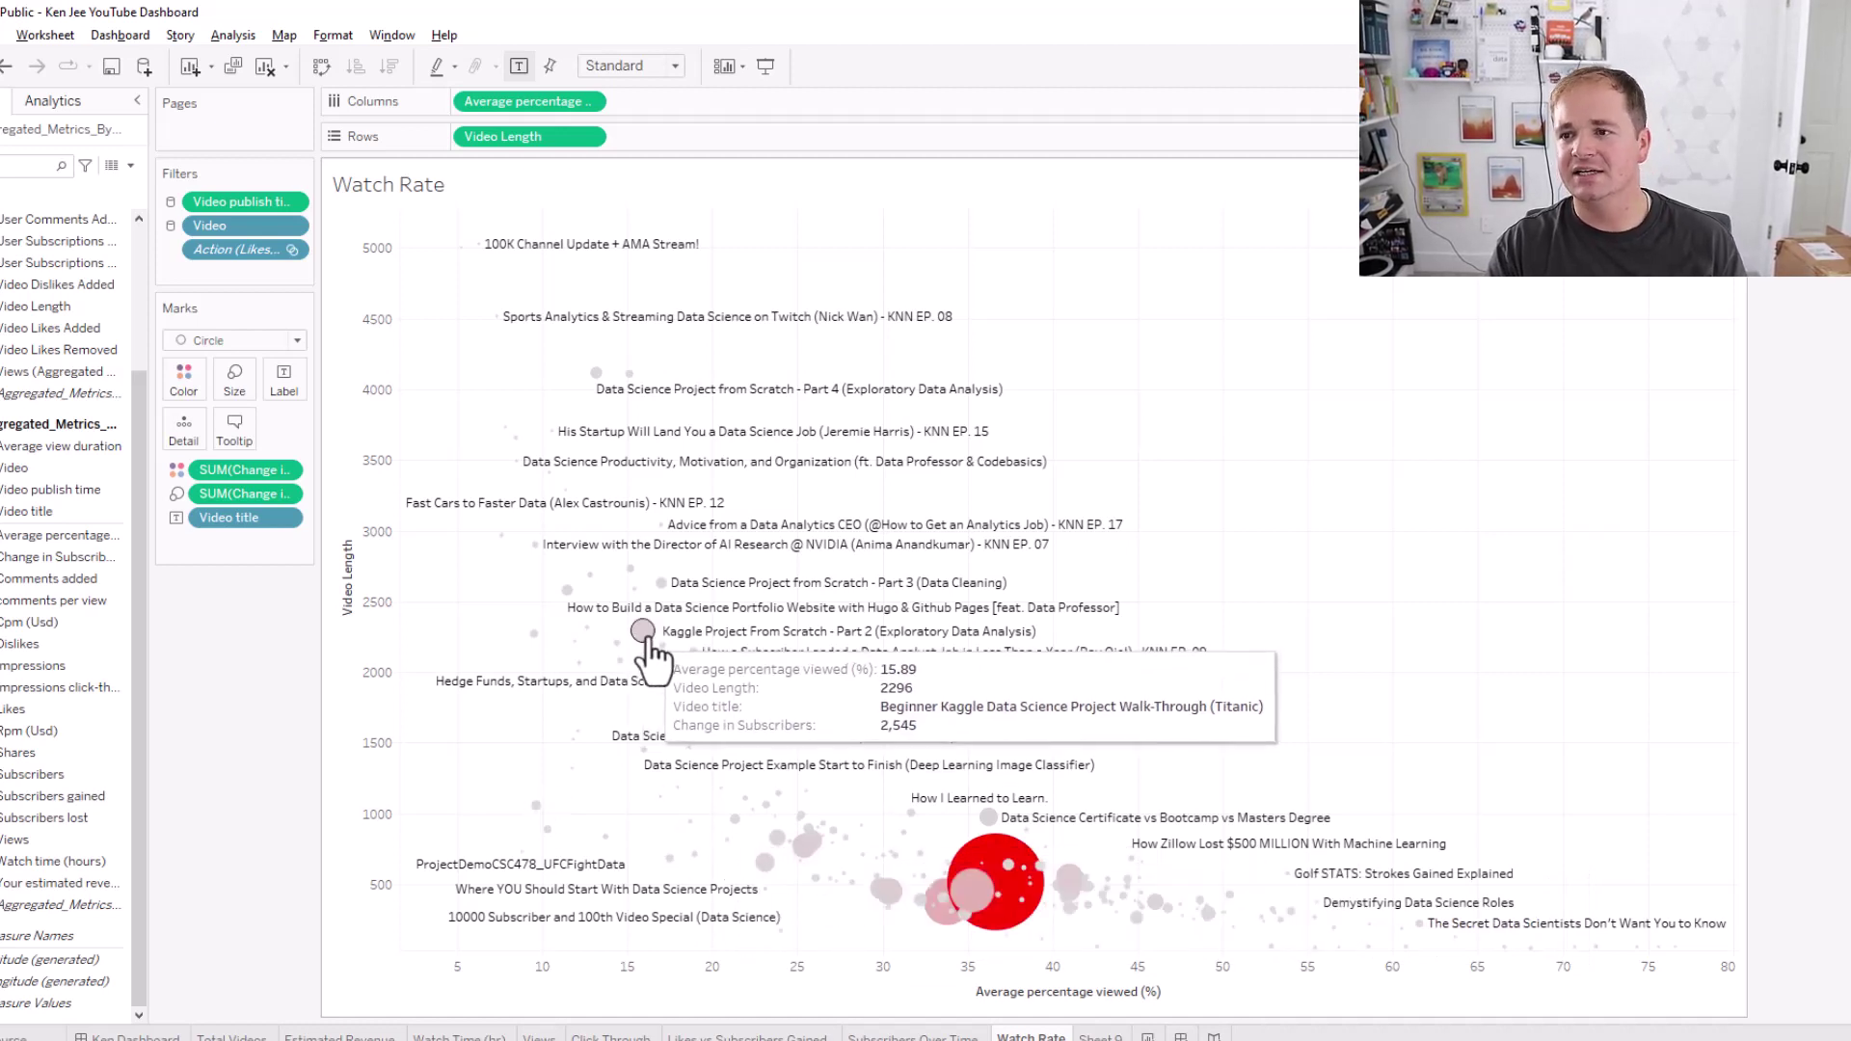
{"action": "mouse_move", "coordinate": [812, 844]}
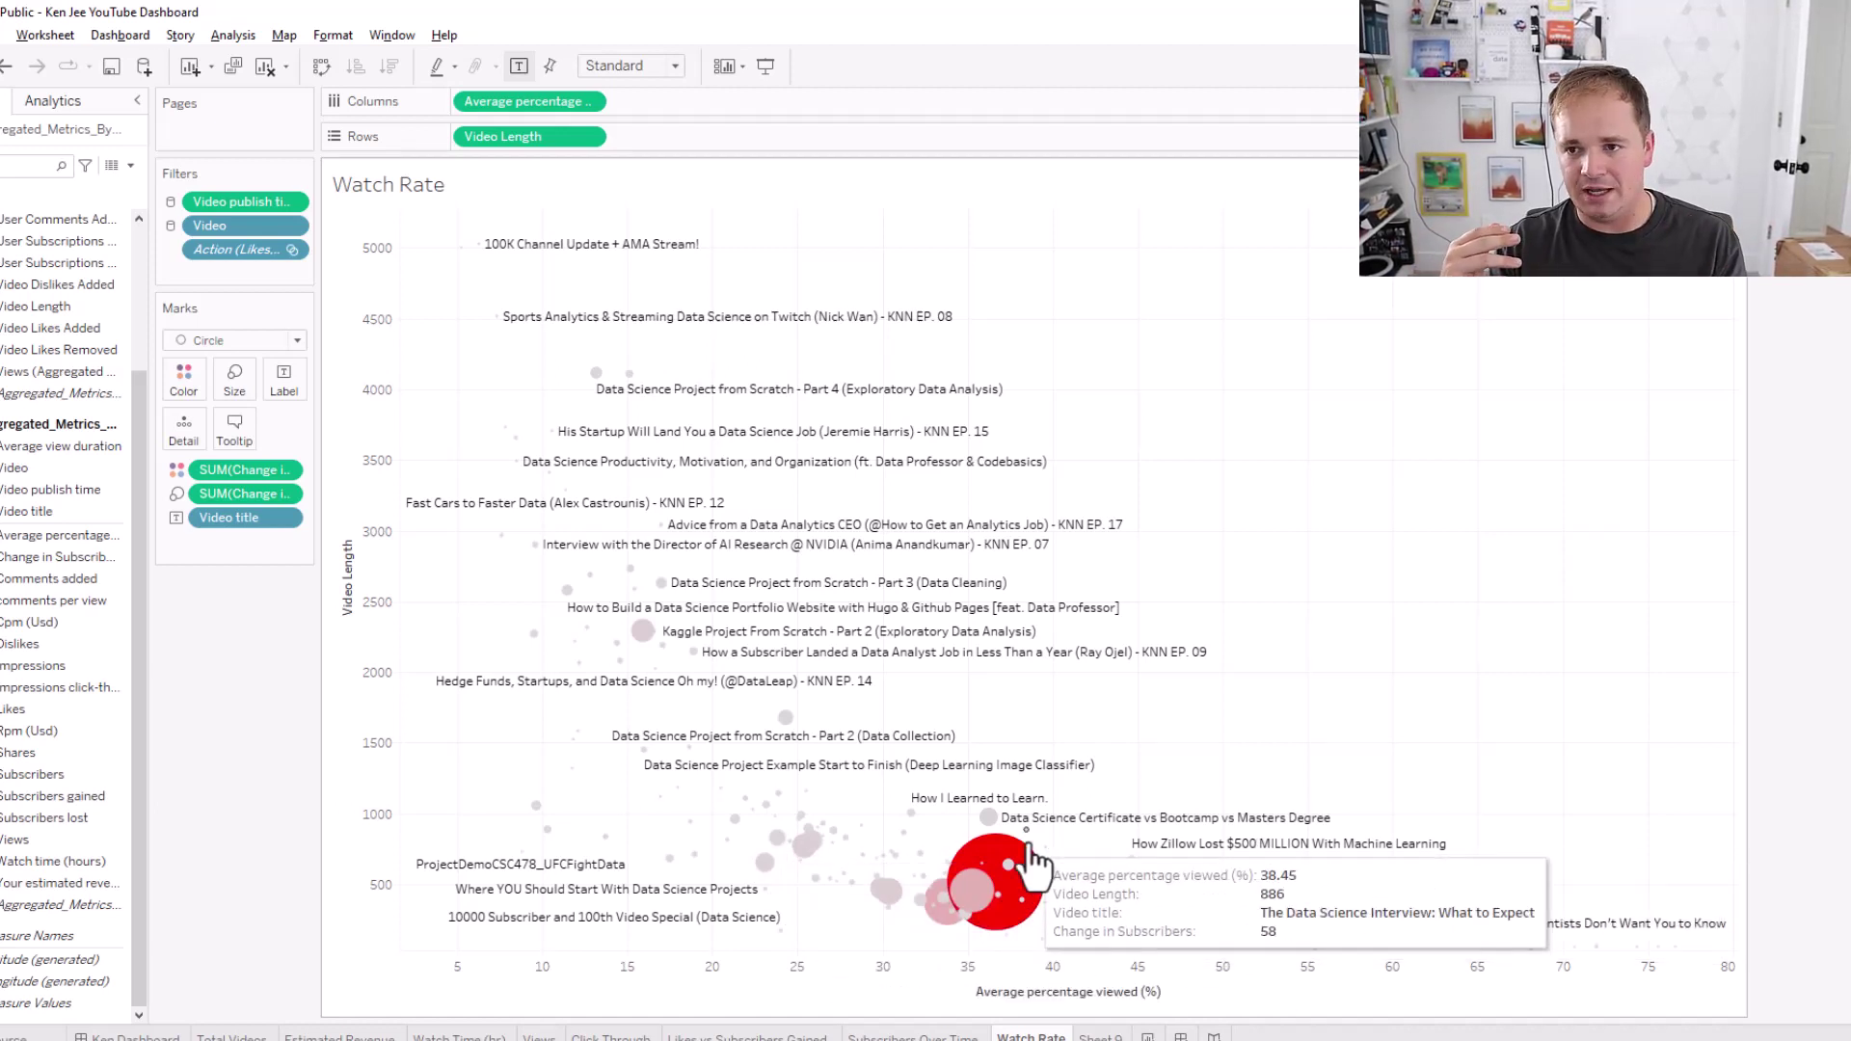
{"action": "mouse_move", "coordinate": [683, 771]}
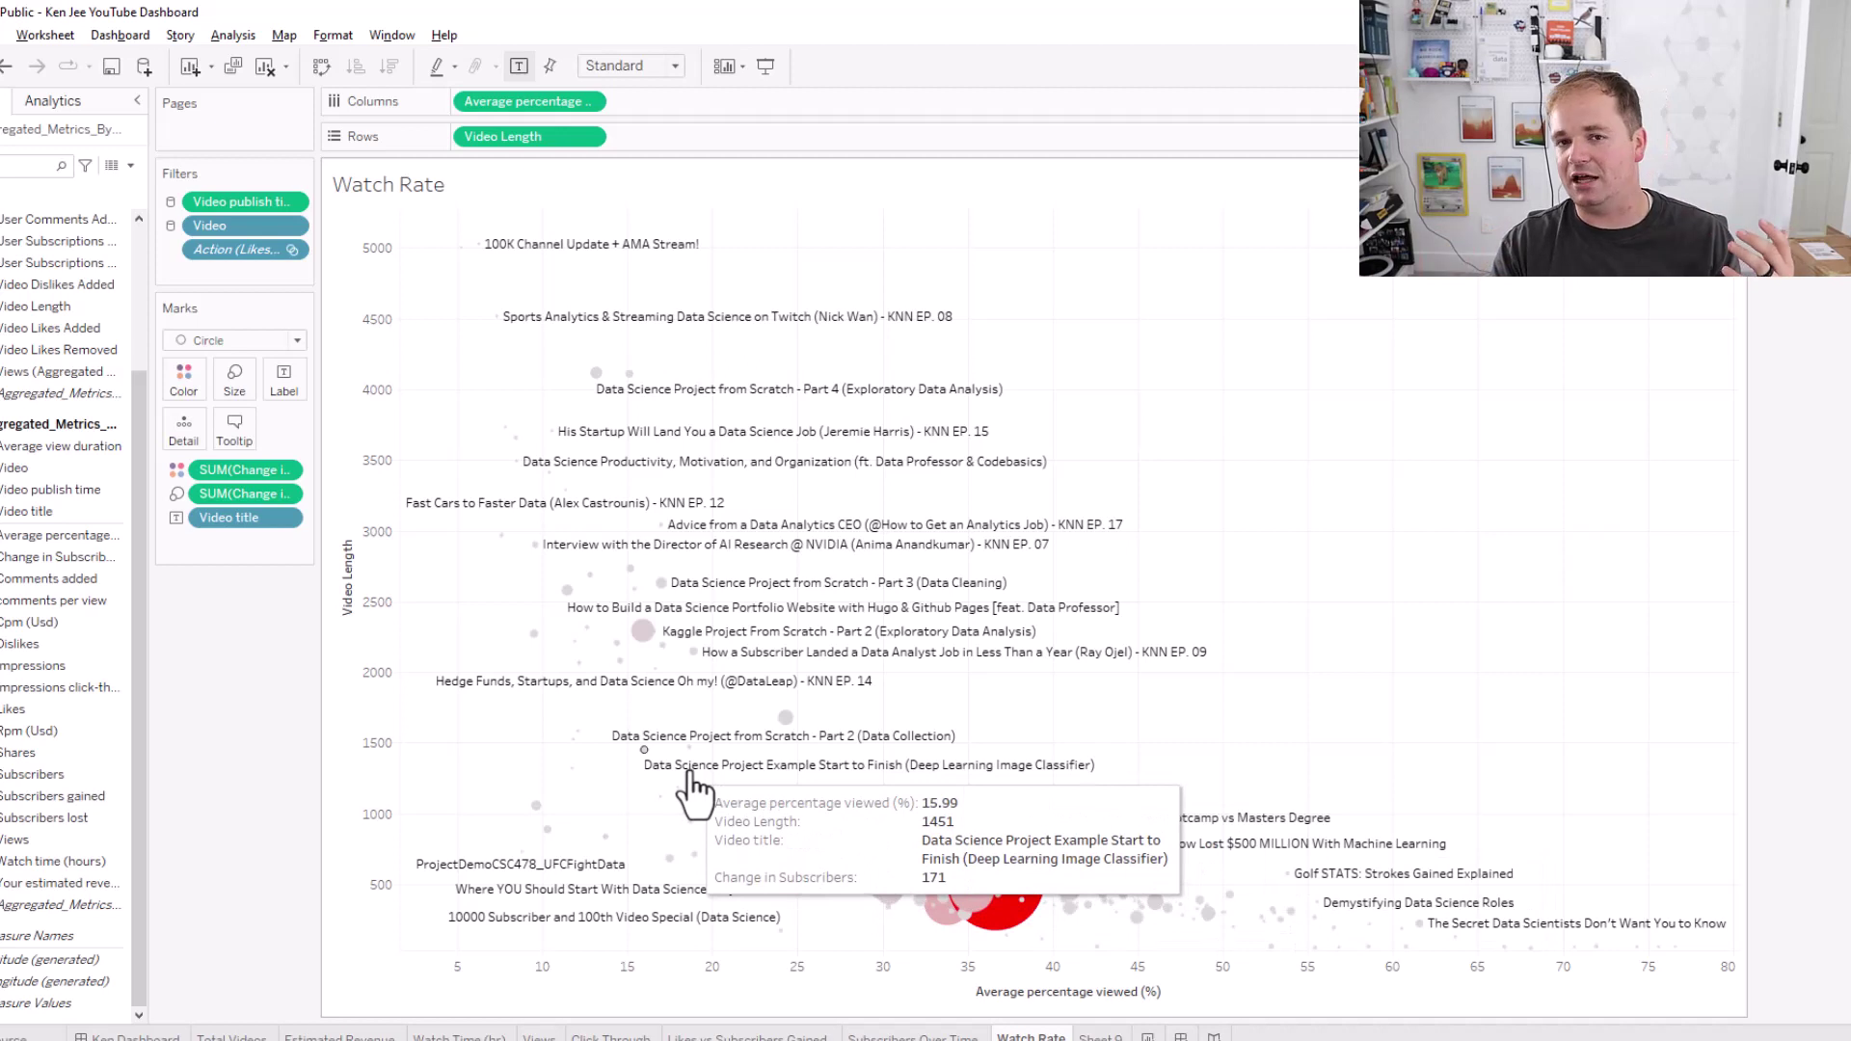